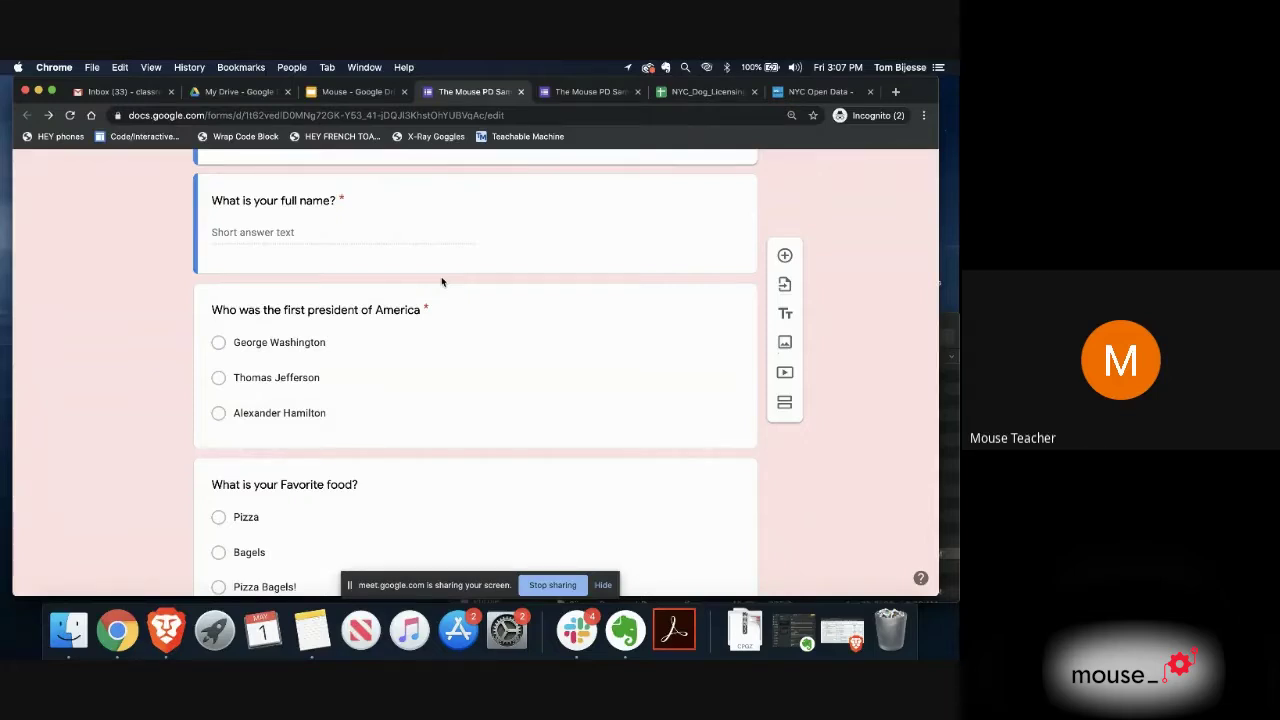
scroll(441, 281, "up", 3)
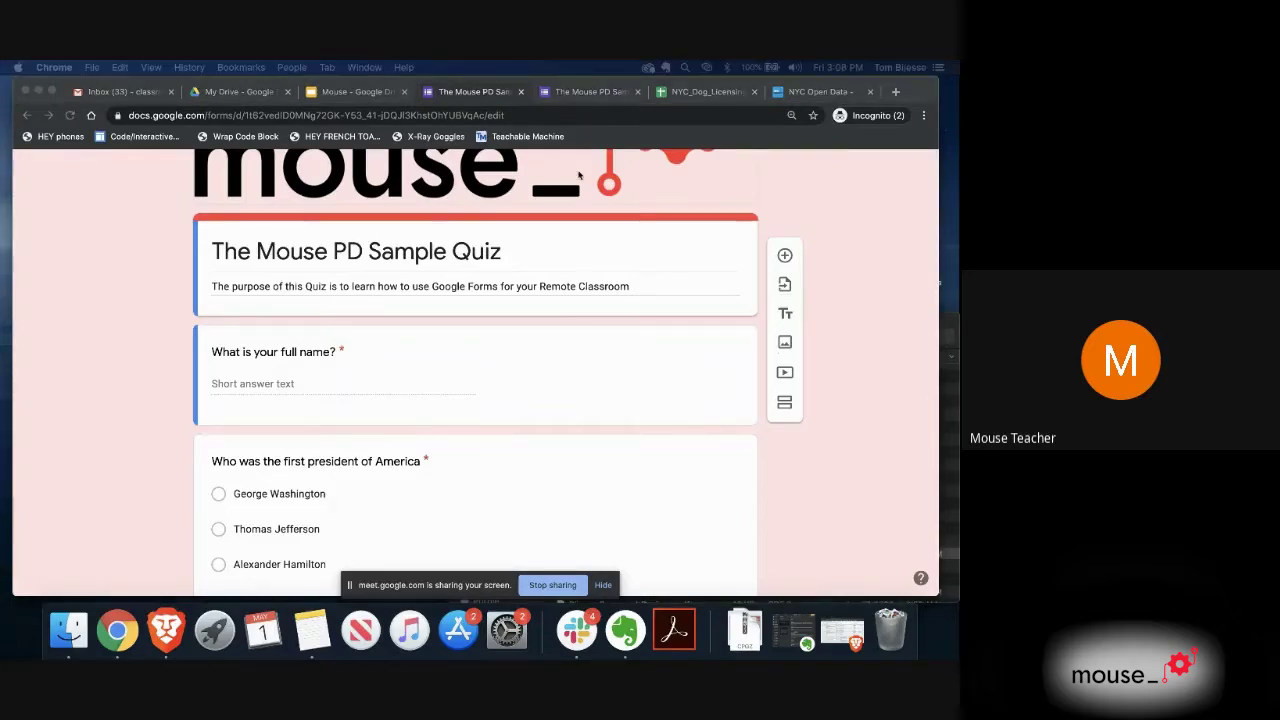
scroll(630, 180, "down", 1)
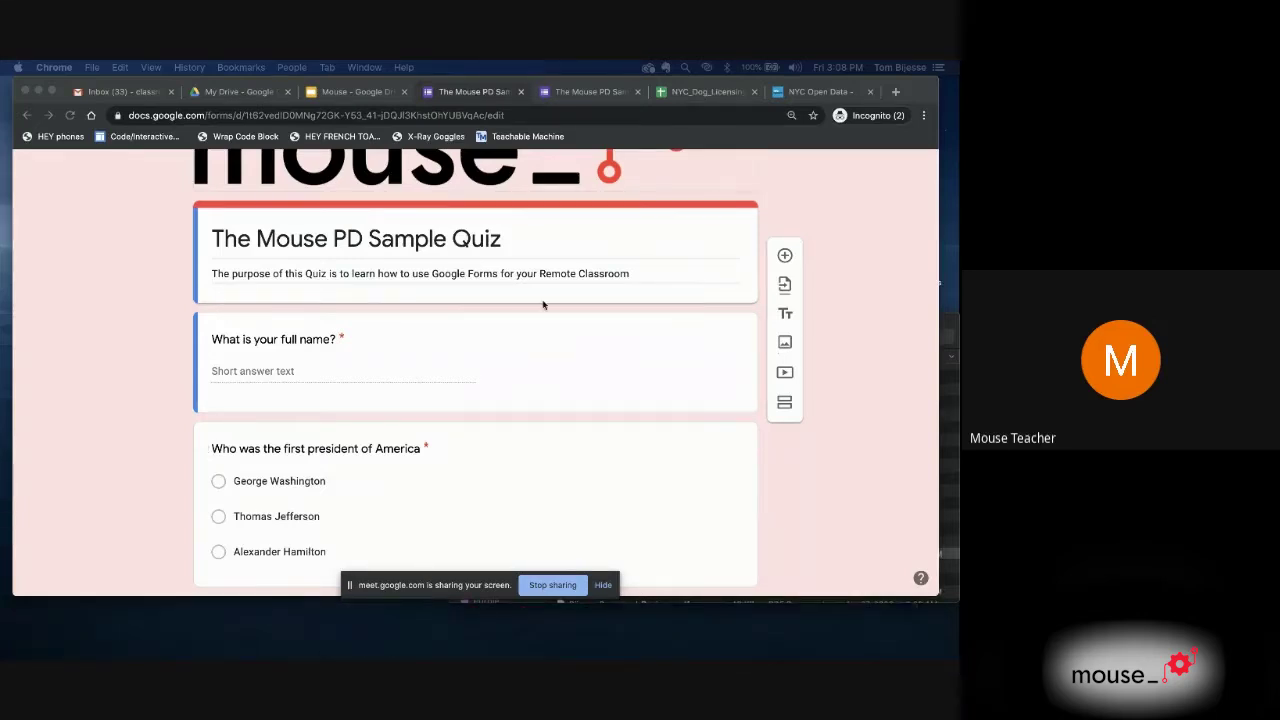
left_click(600, 92)
left_click(500, 92)
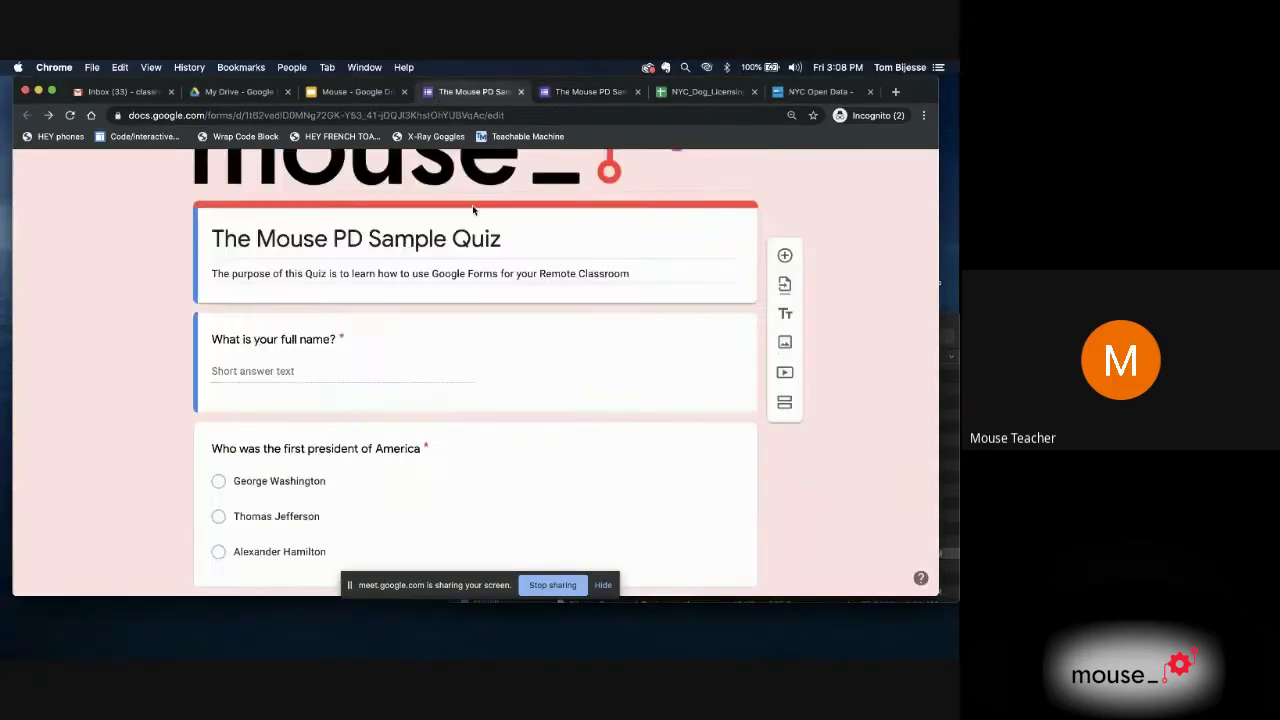
scroll(476, 265, "up", 3)
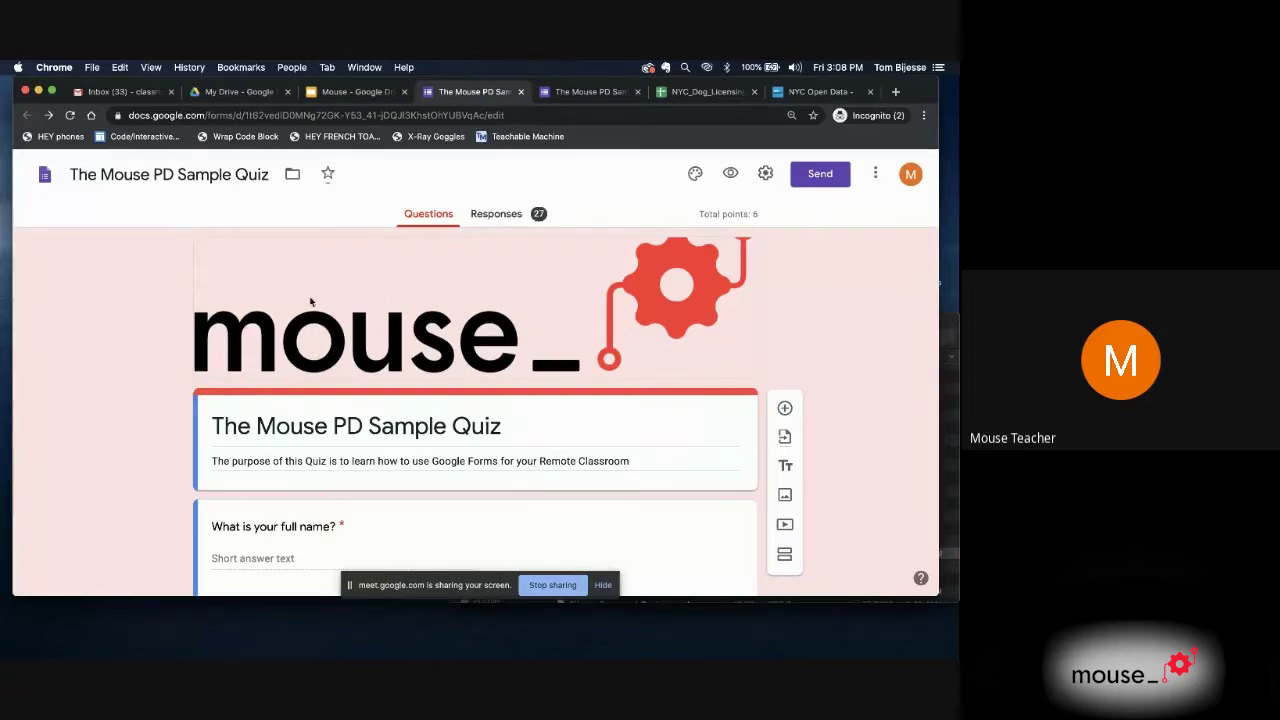
Step: Open the quiz's responses and look over the score insights, frequently missed questions and submitted names
left_click(496, 215)
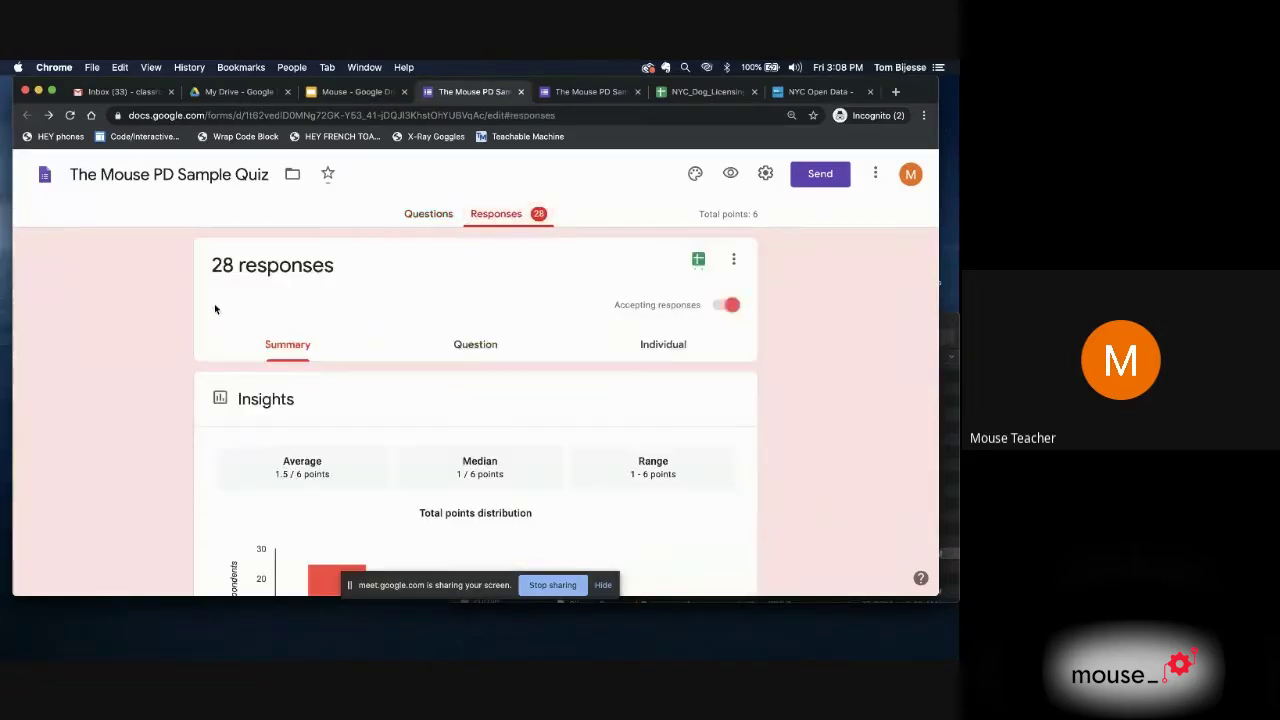
scroll(158, 369, "down", 2)
scroll(158, 369, "down", 5)
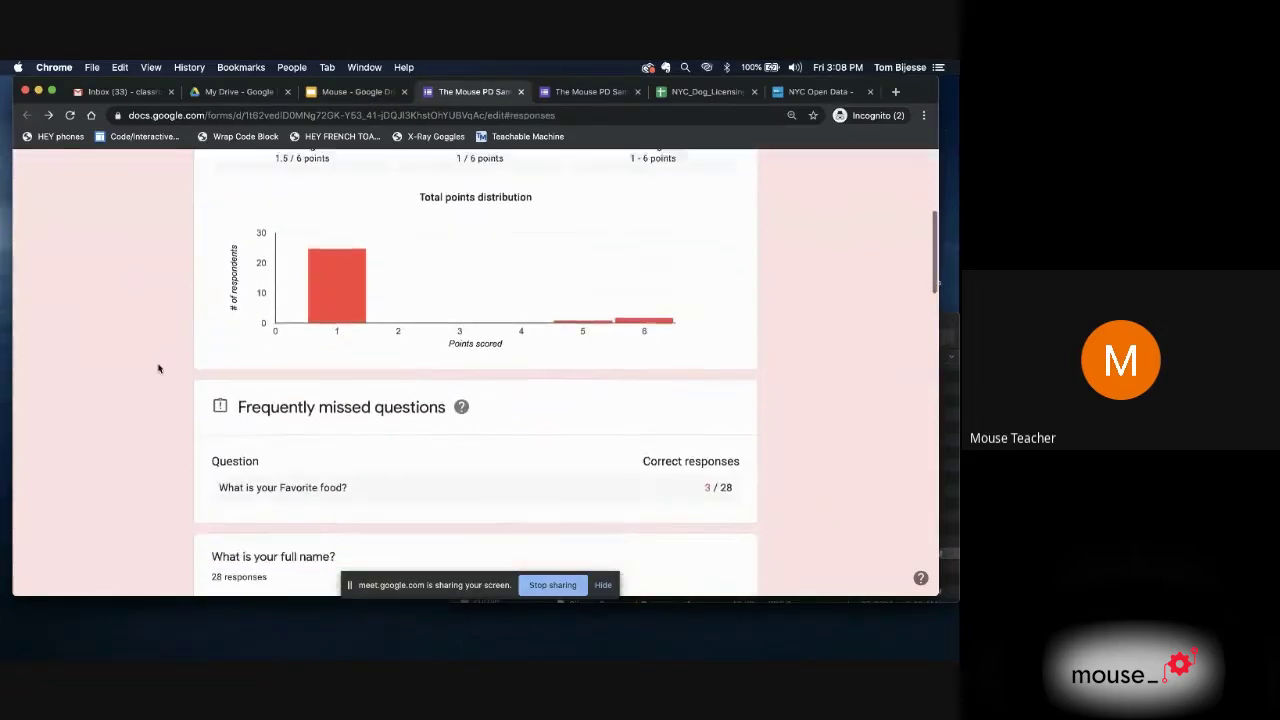
scroll(158, 369, "down", 10)
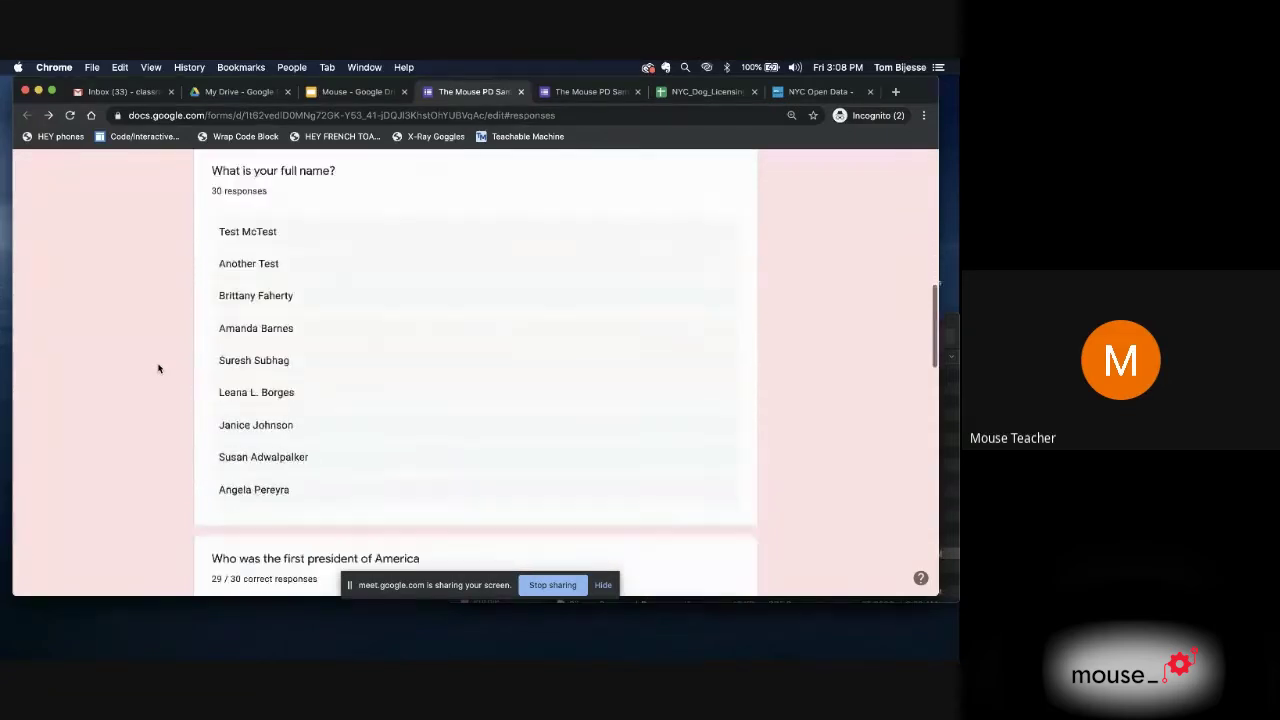
scroll(158, 369, "up", 10)
scroll(158, 369, "up", 9)
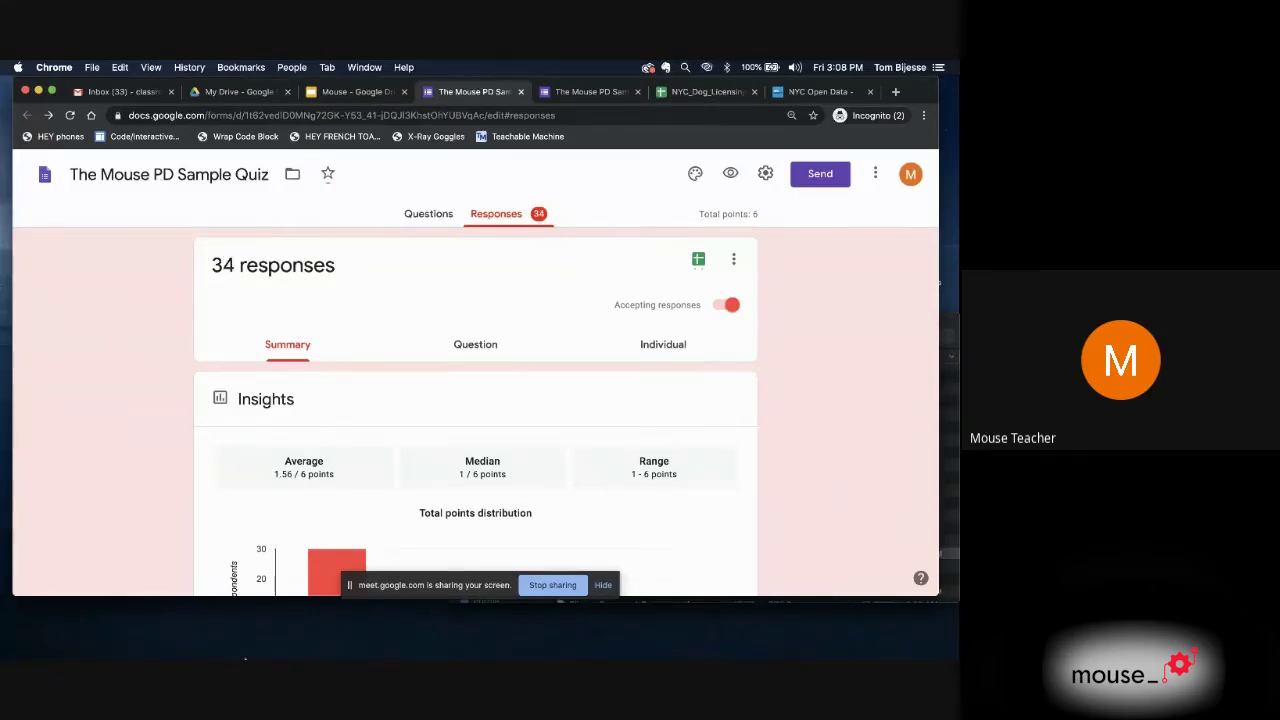
Step: Examine the full response summary, from the score insights through each question's answer chart to the written answers about Google Docs experience
mouse_move(241, 651)
scroll(123, 372, "down", 1)
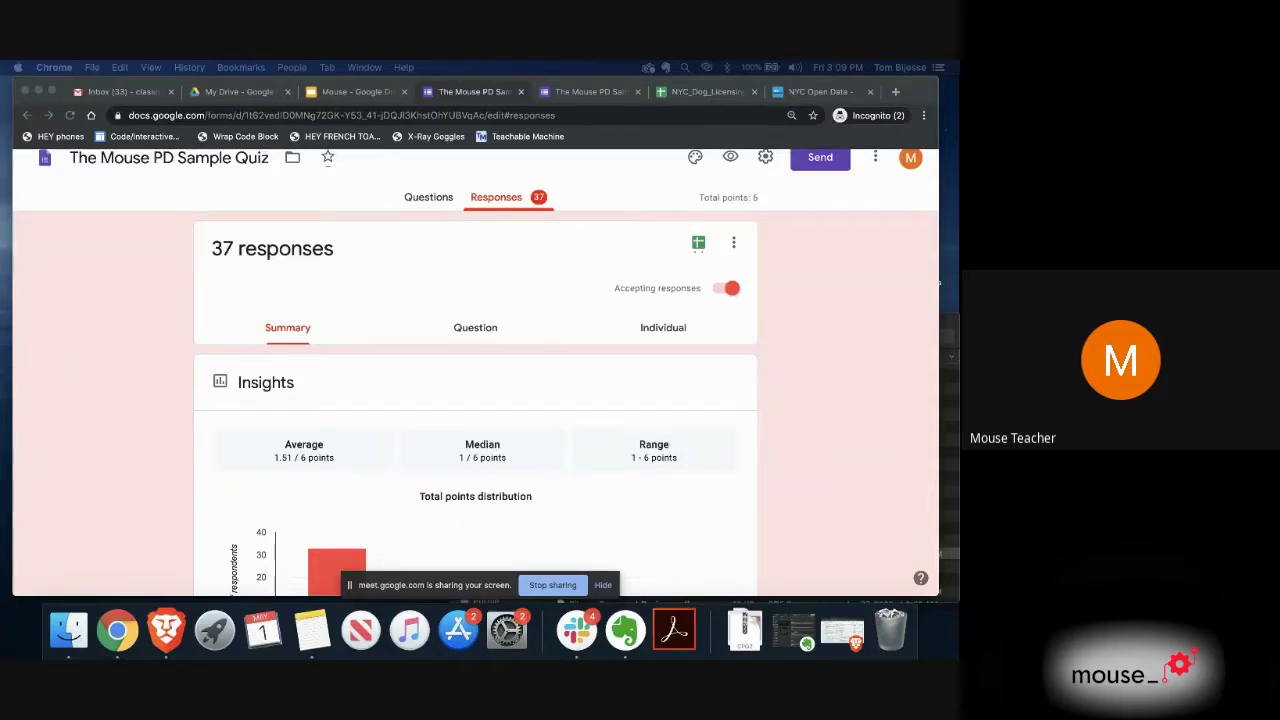
scroll(199, 251, "down", 5)
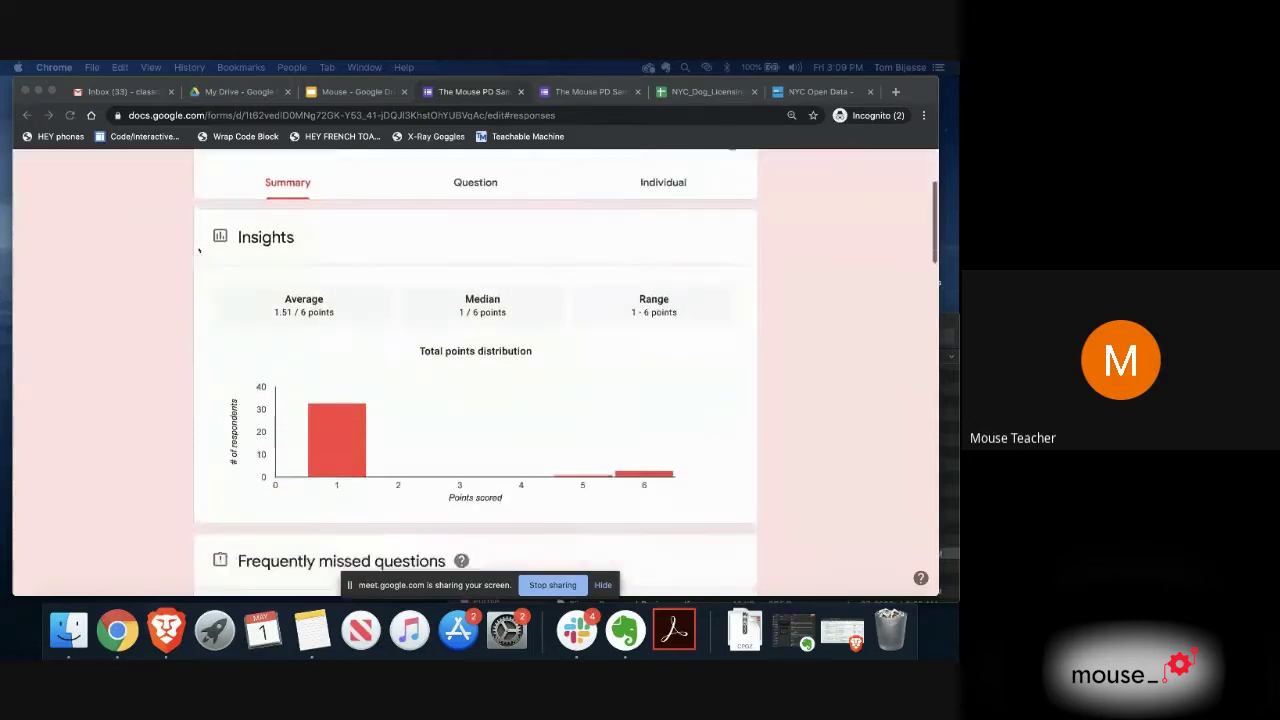
scroll(199, 251, "down", 9)
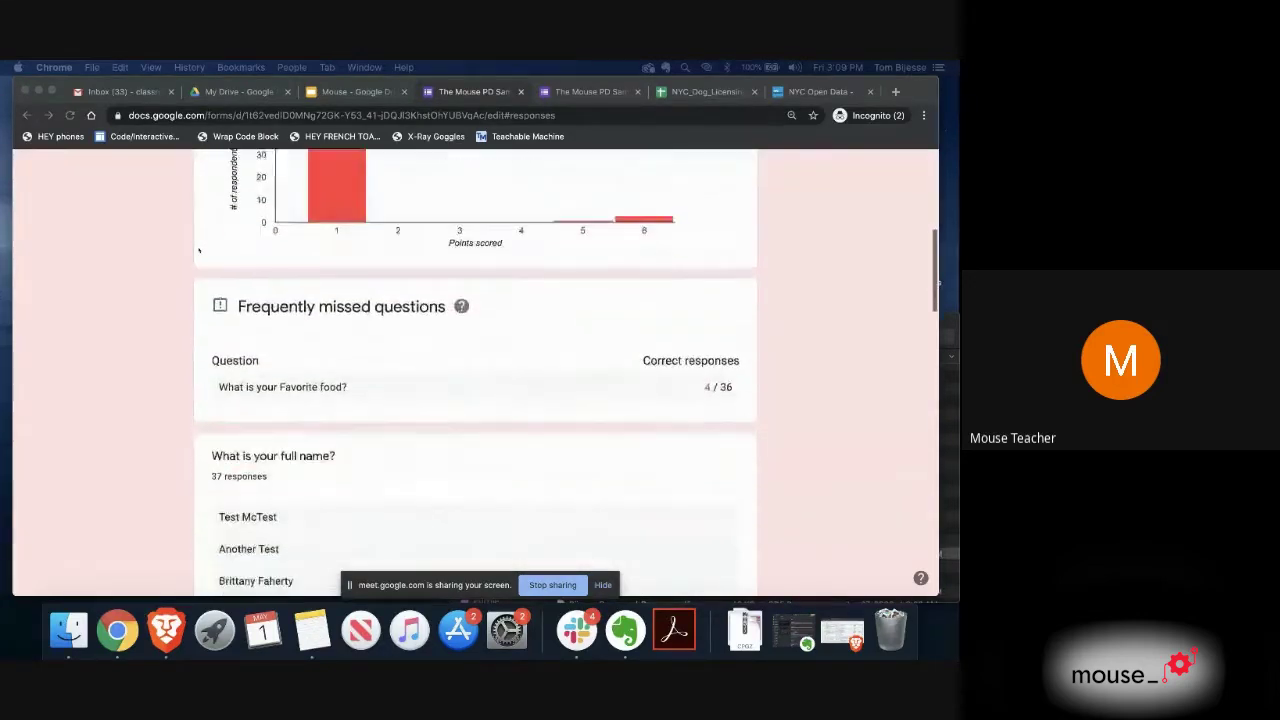
scroll(199, 251, "down", 6)
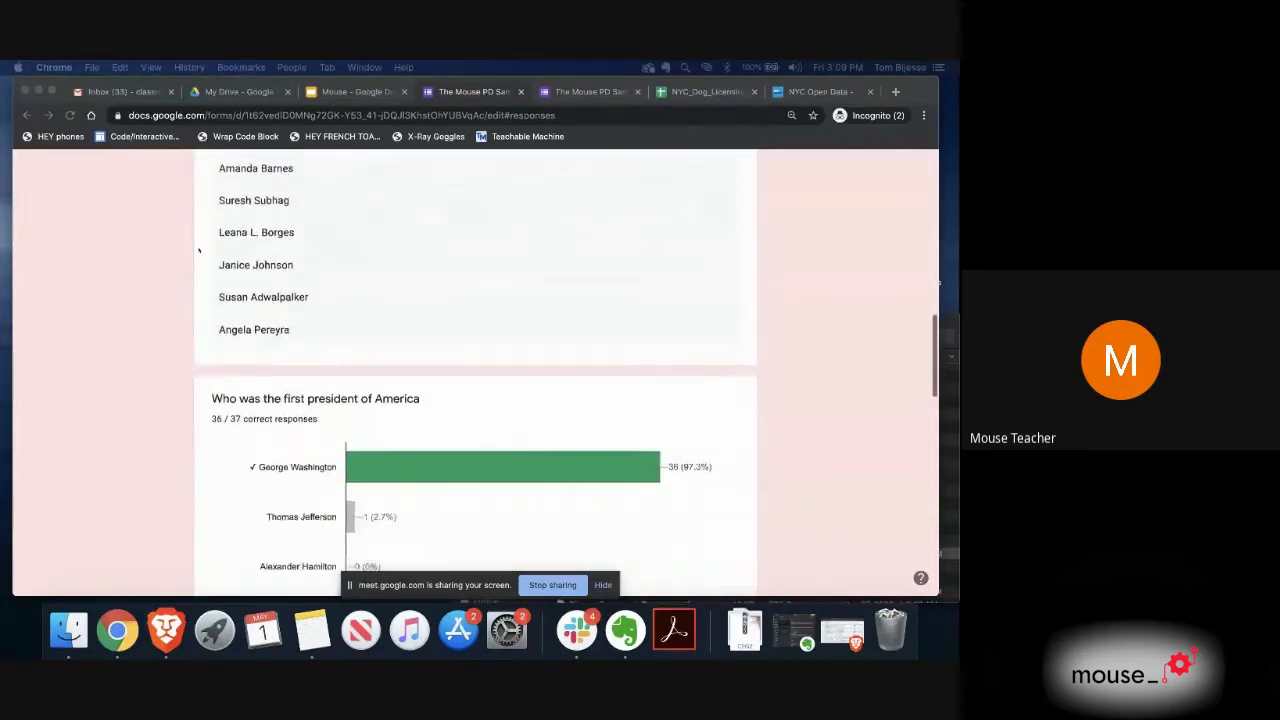
scroll(199, 251, "down", 8)
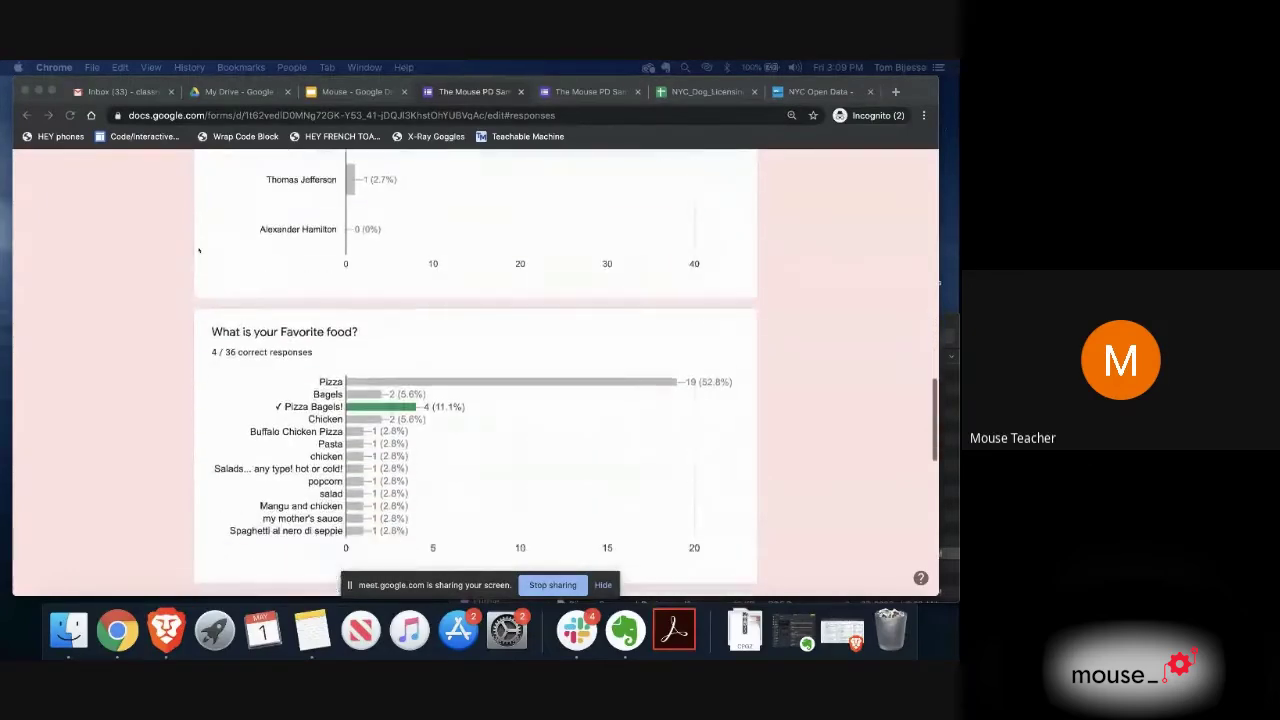
scroll(199, 251, "down", 9)
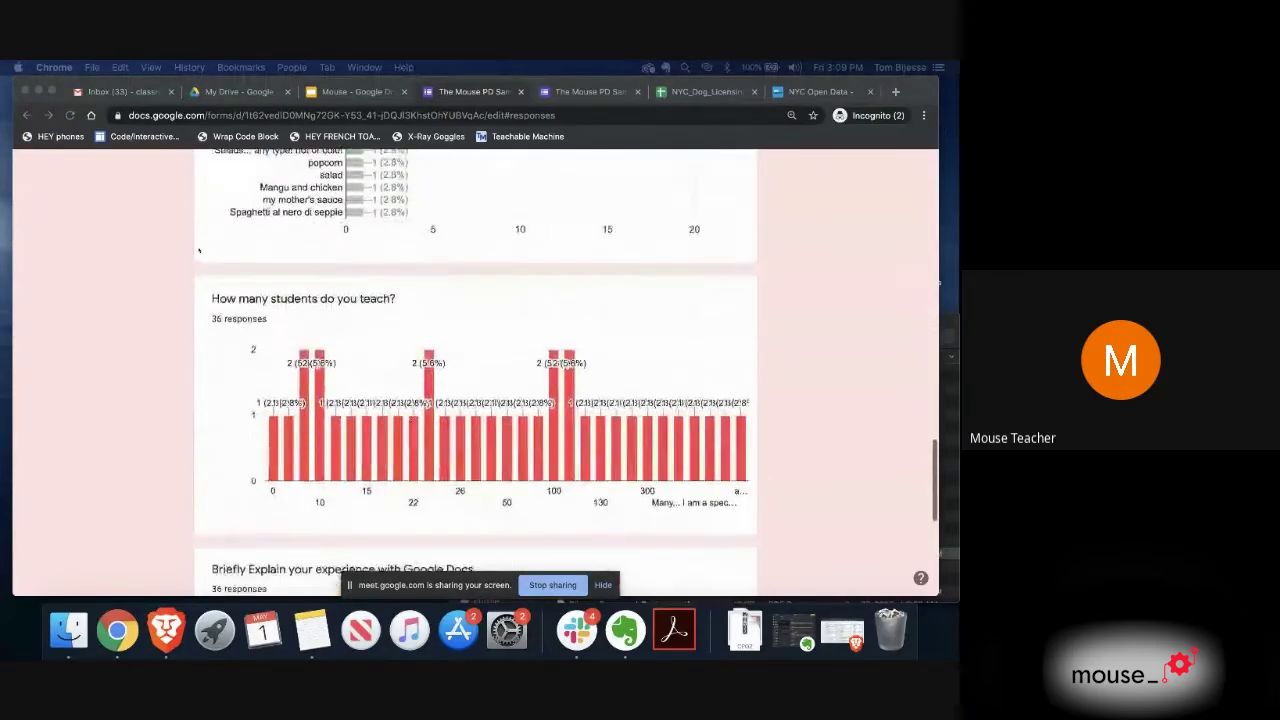
scroll(199, 251, "down", 3)
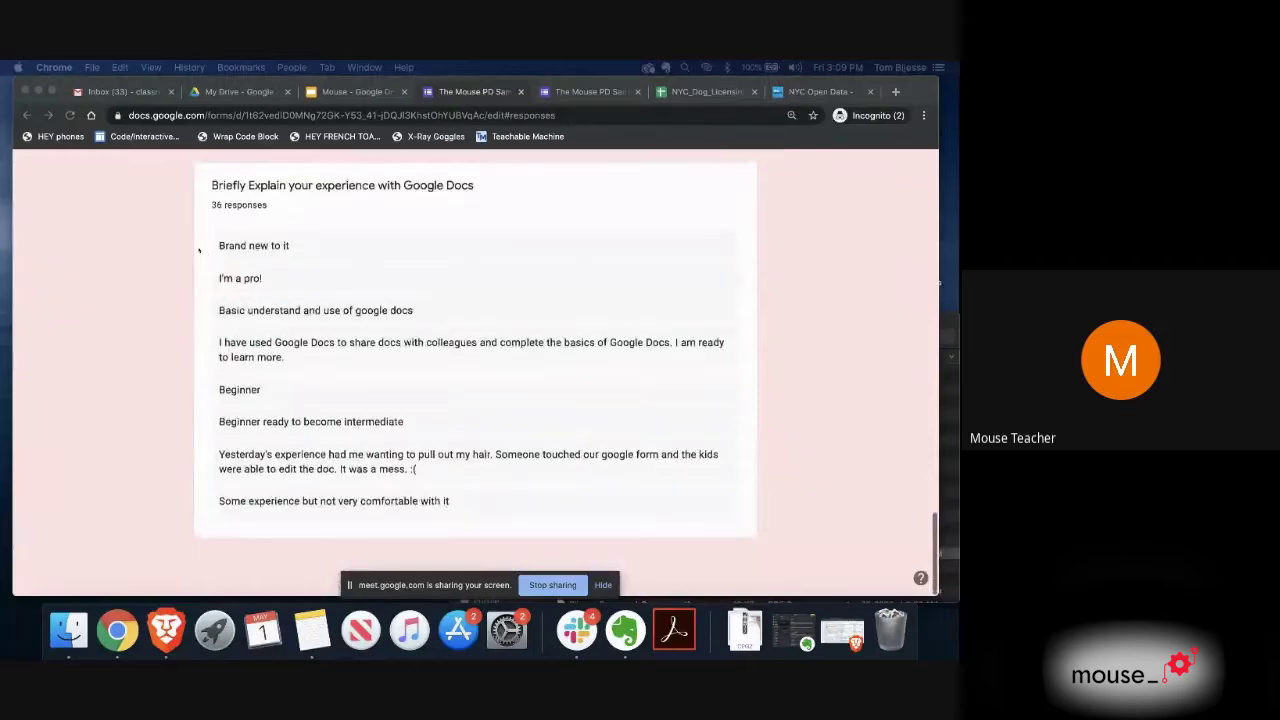
scroll(199, 251, "up", 3)
scroll(199, 251, "up", 15)
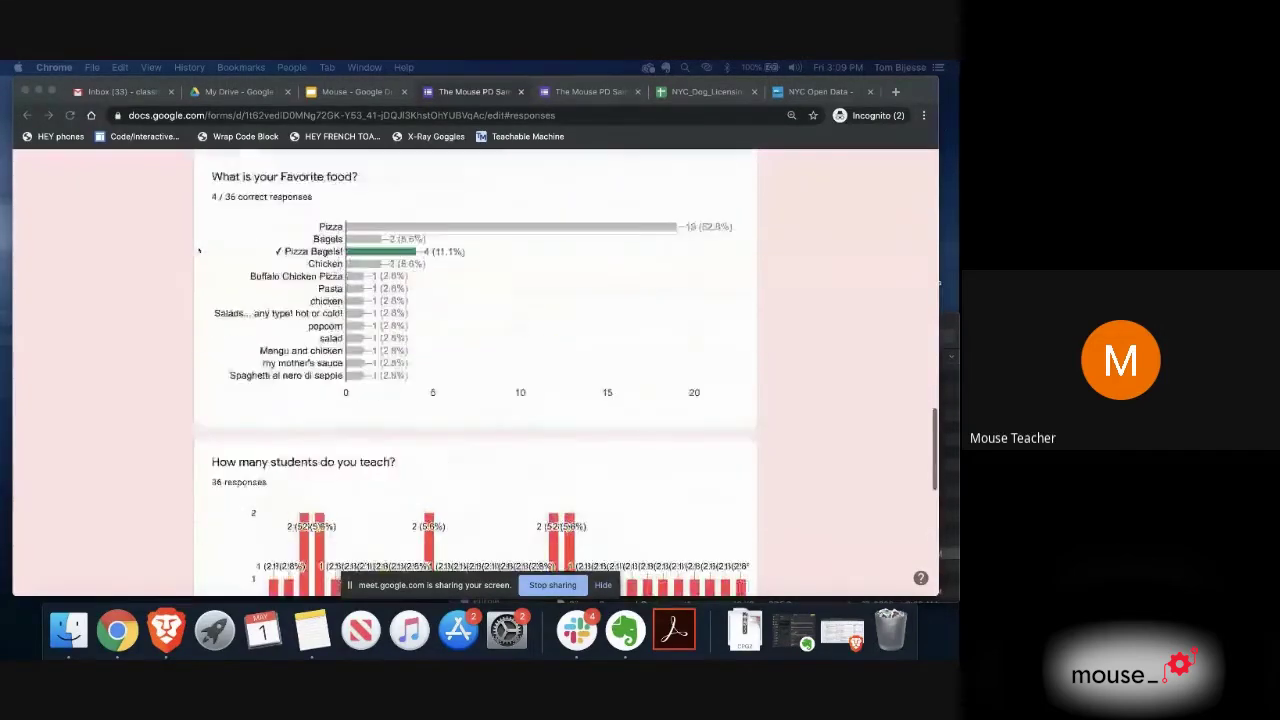
scroll(199, 251, "up", 5)
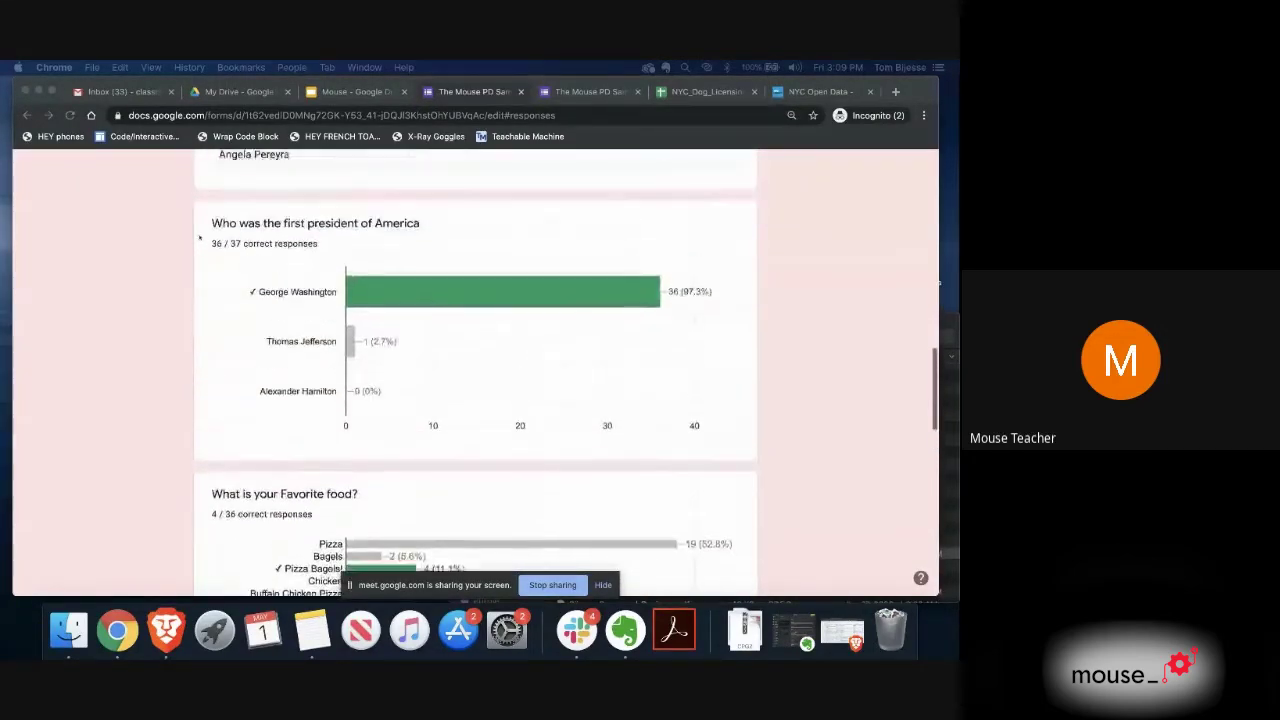
scroll(199, 237, "up", 5)
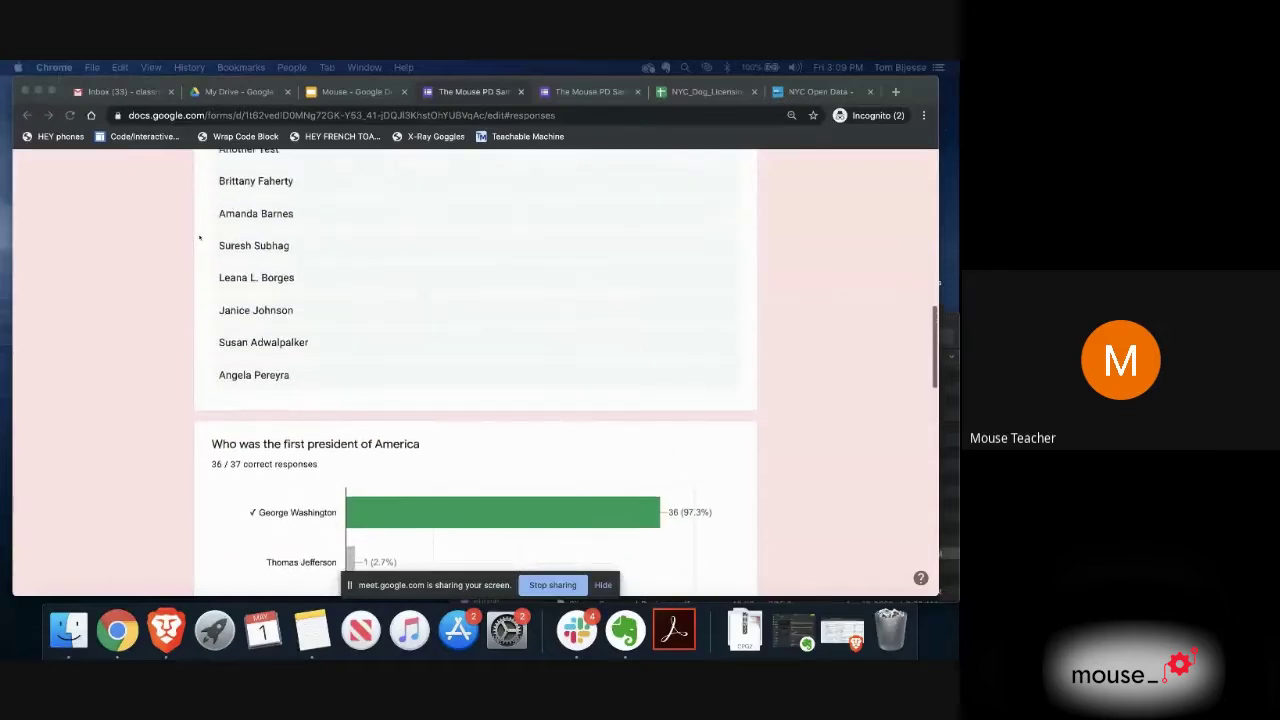
scroll(199, 237, "up", 6)
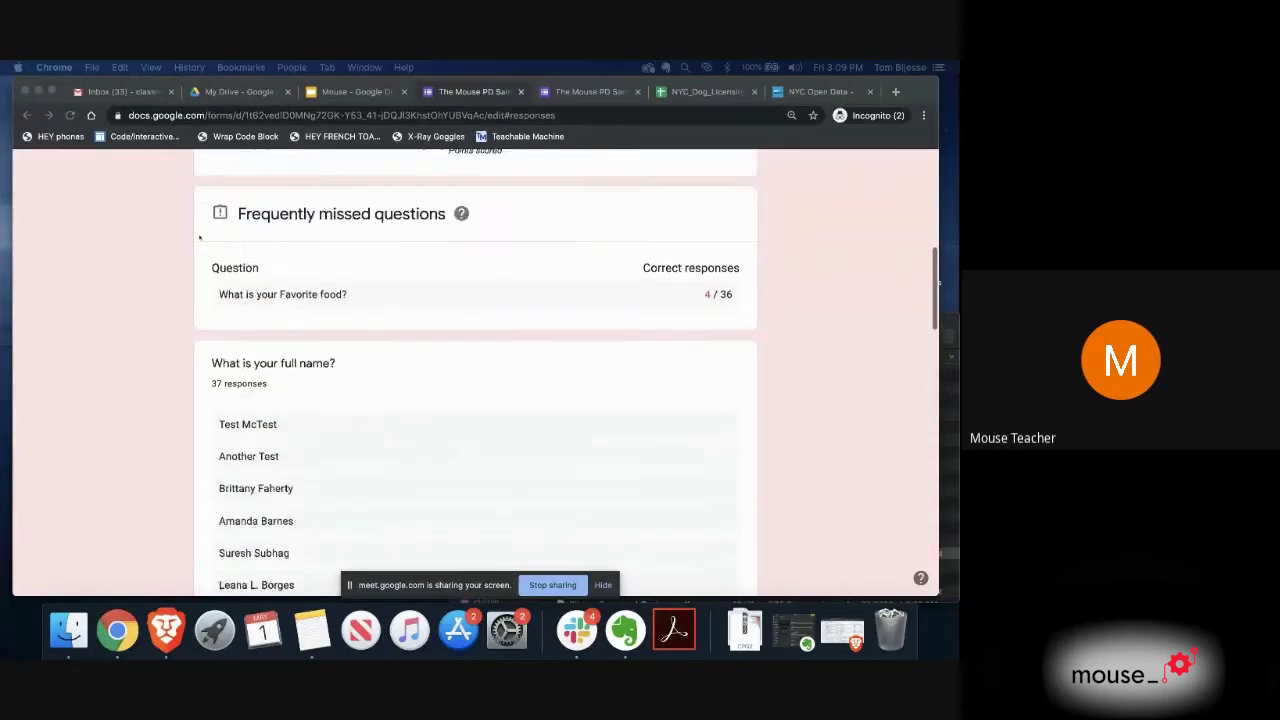
scroll(199, 230, "up", 7)
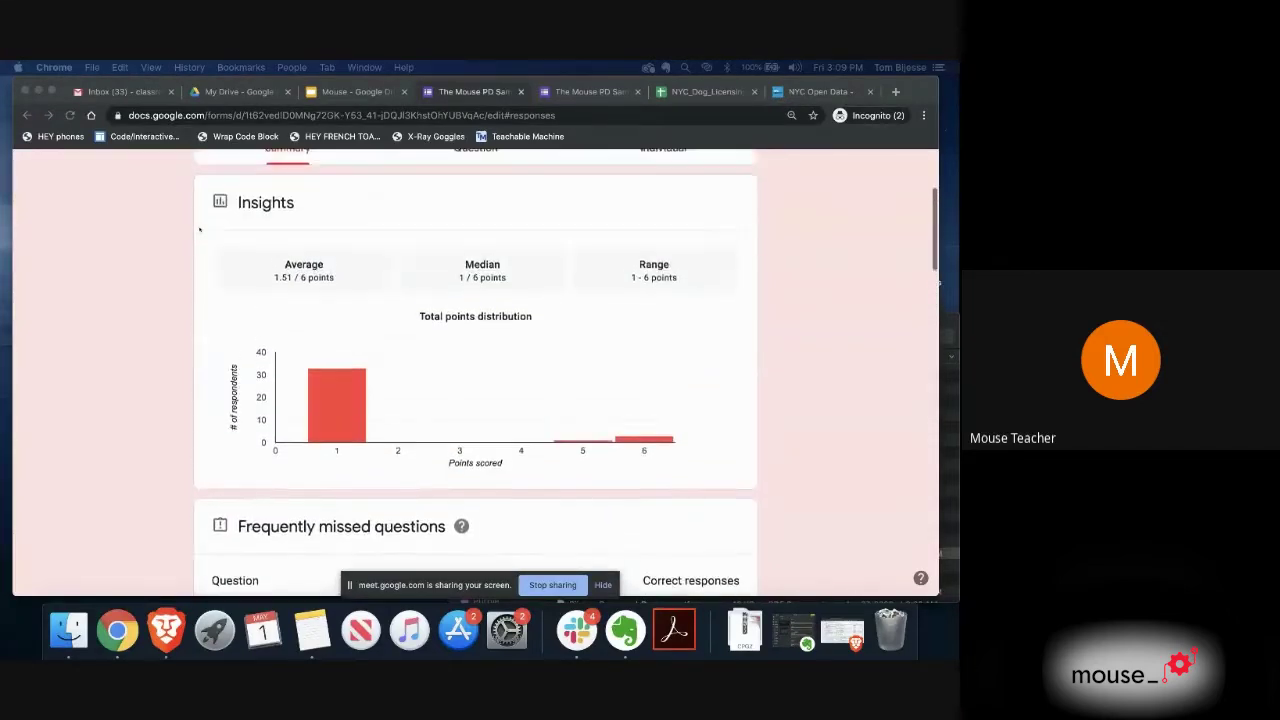
scroll(199, 230, "up", 1)
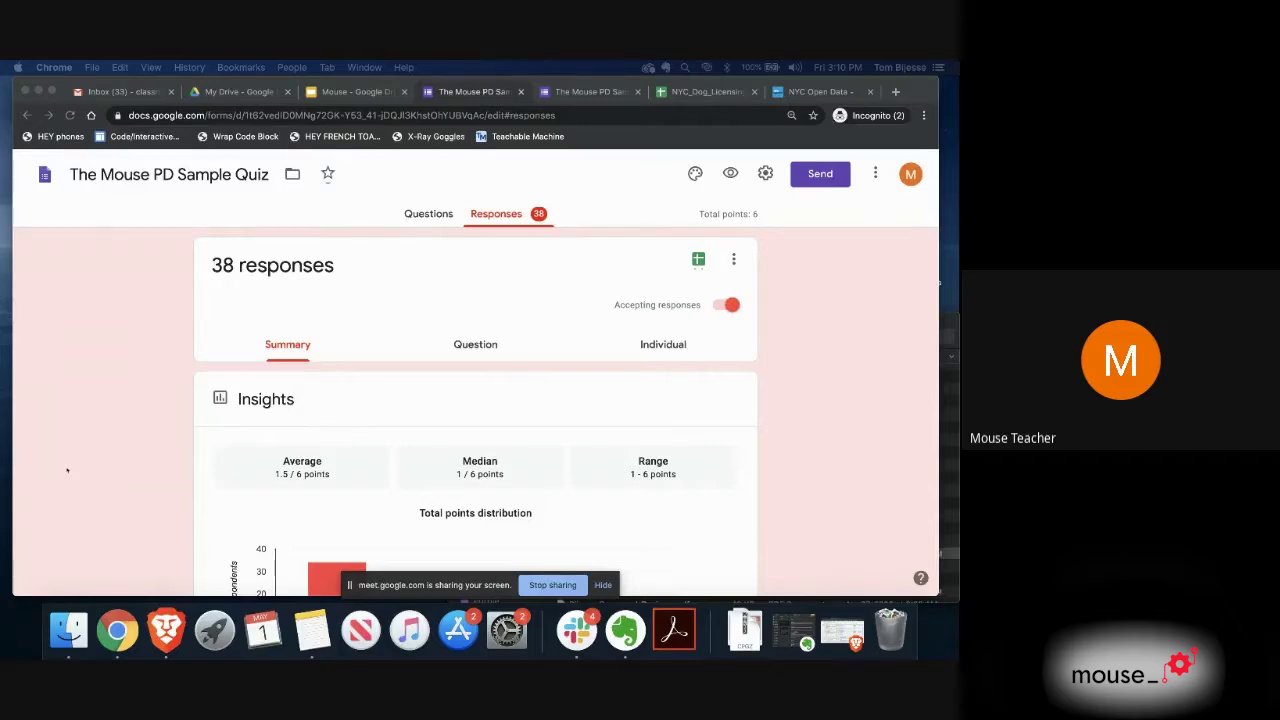
Step: Return to the quiz's questions and review them from the full name question through the Google Docs experience question
left_click(420, 215)
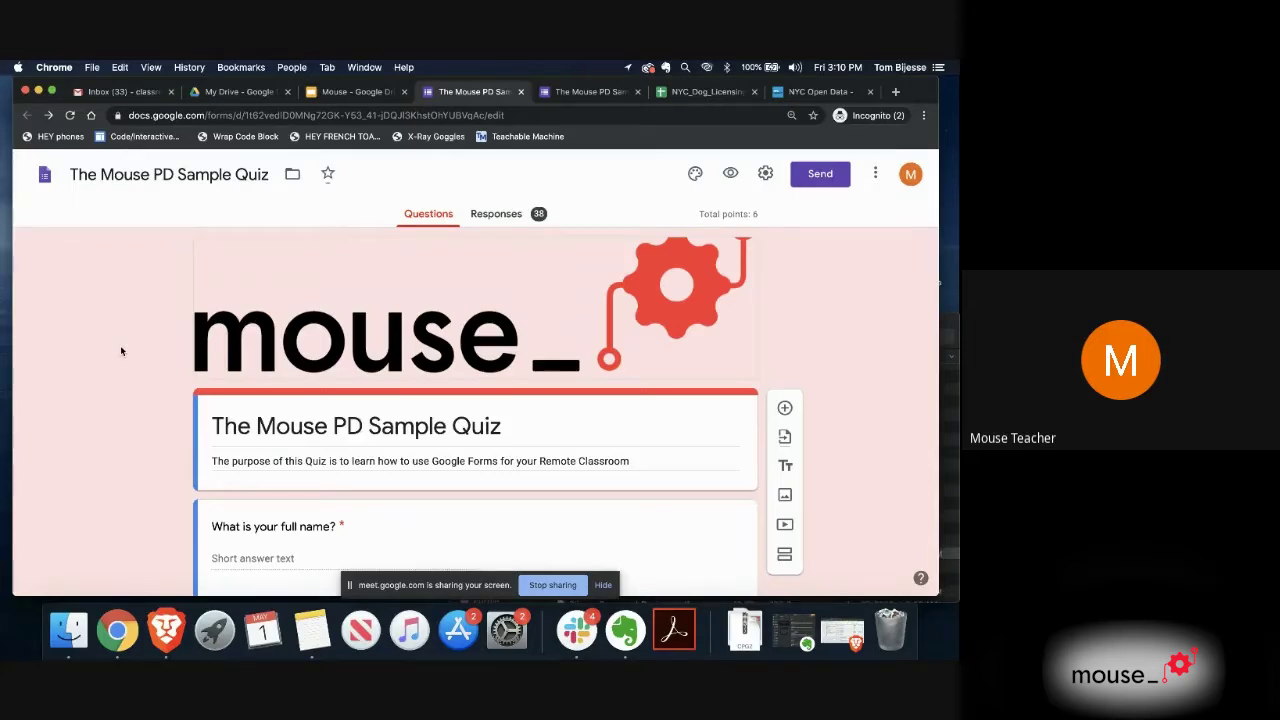
scroll(115, 366, "down", 1)
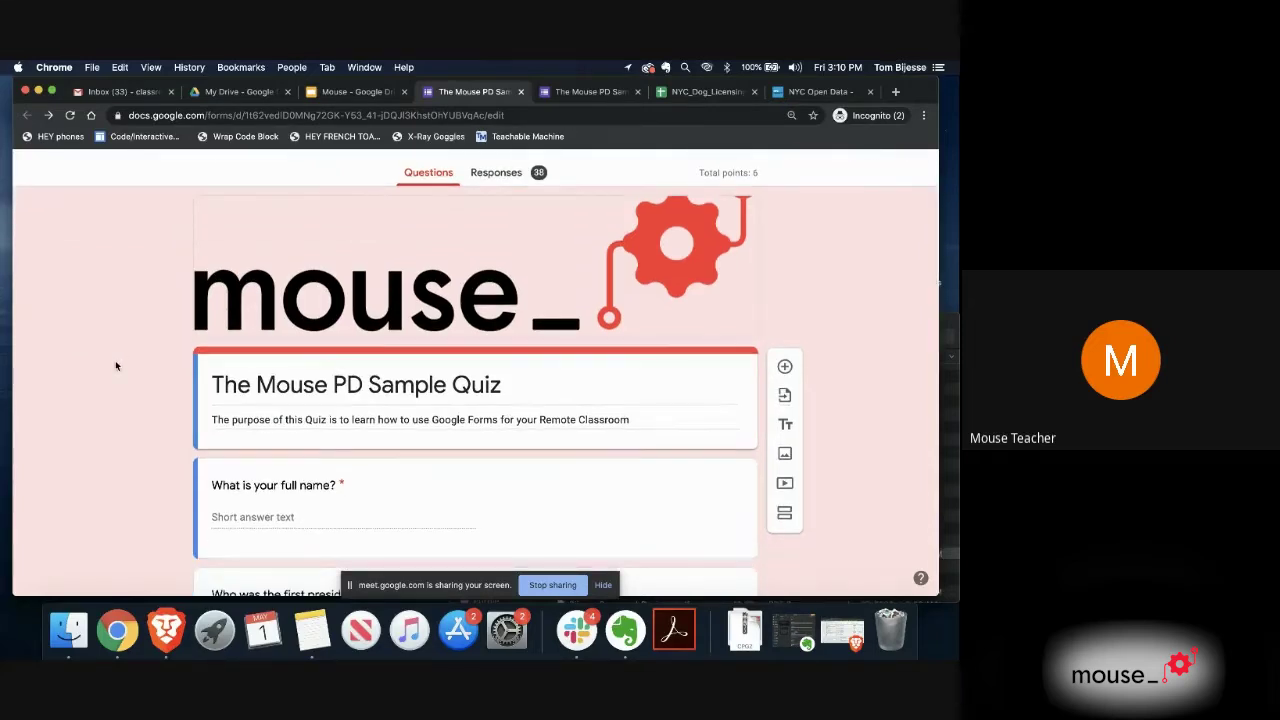
scroll(116, 366, "down", 1)
scroll(116, 366, "down", 2)
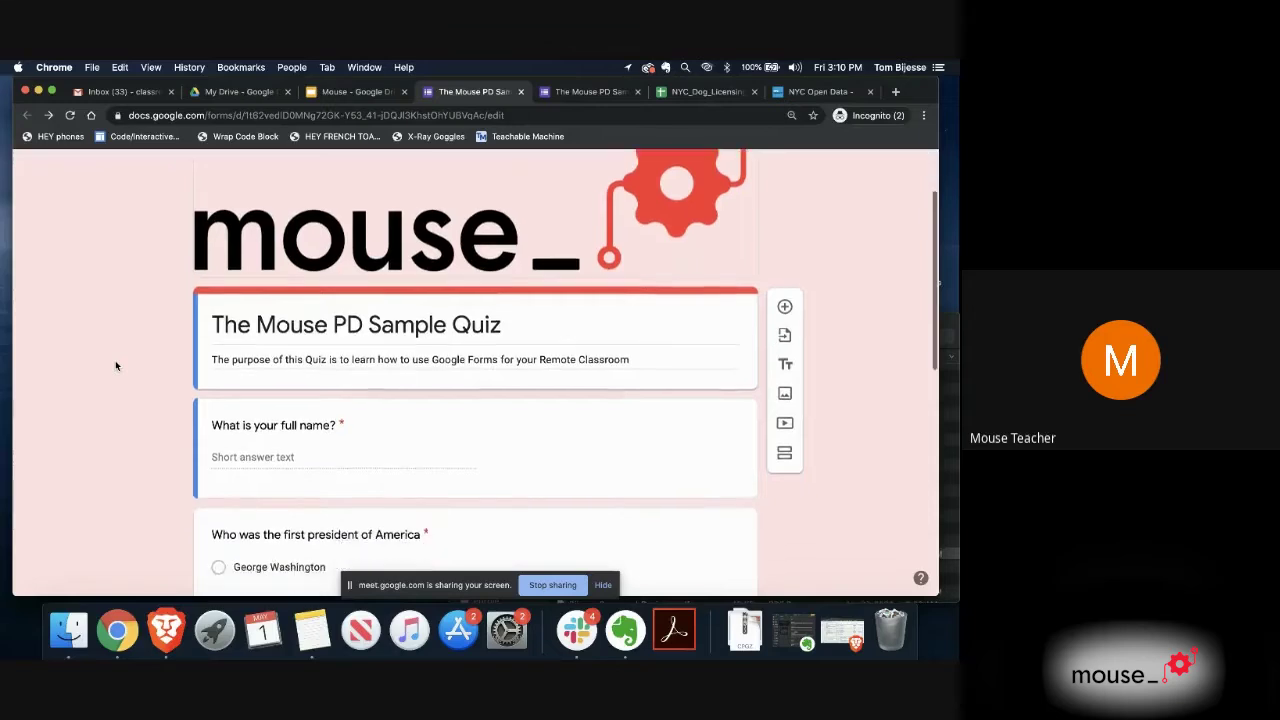
scroll(115, 366, "down", 5)
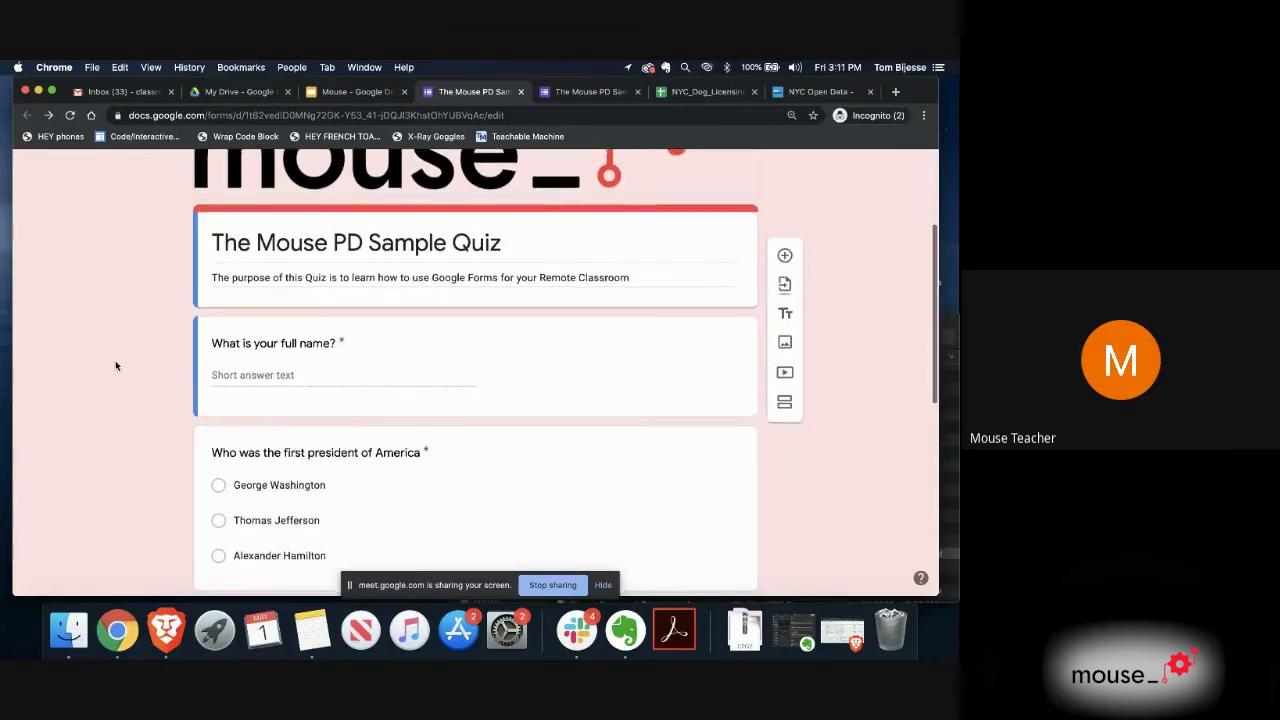
left_click(263, 248)
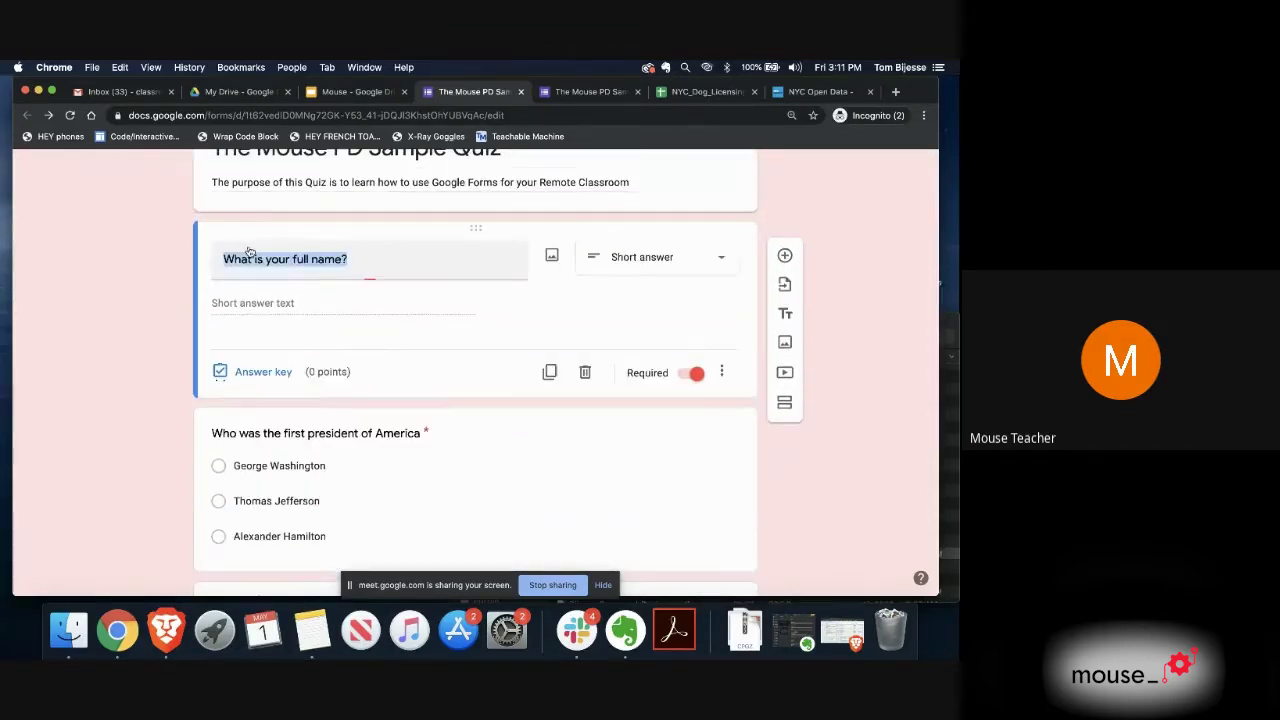
left_click(249, 331)
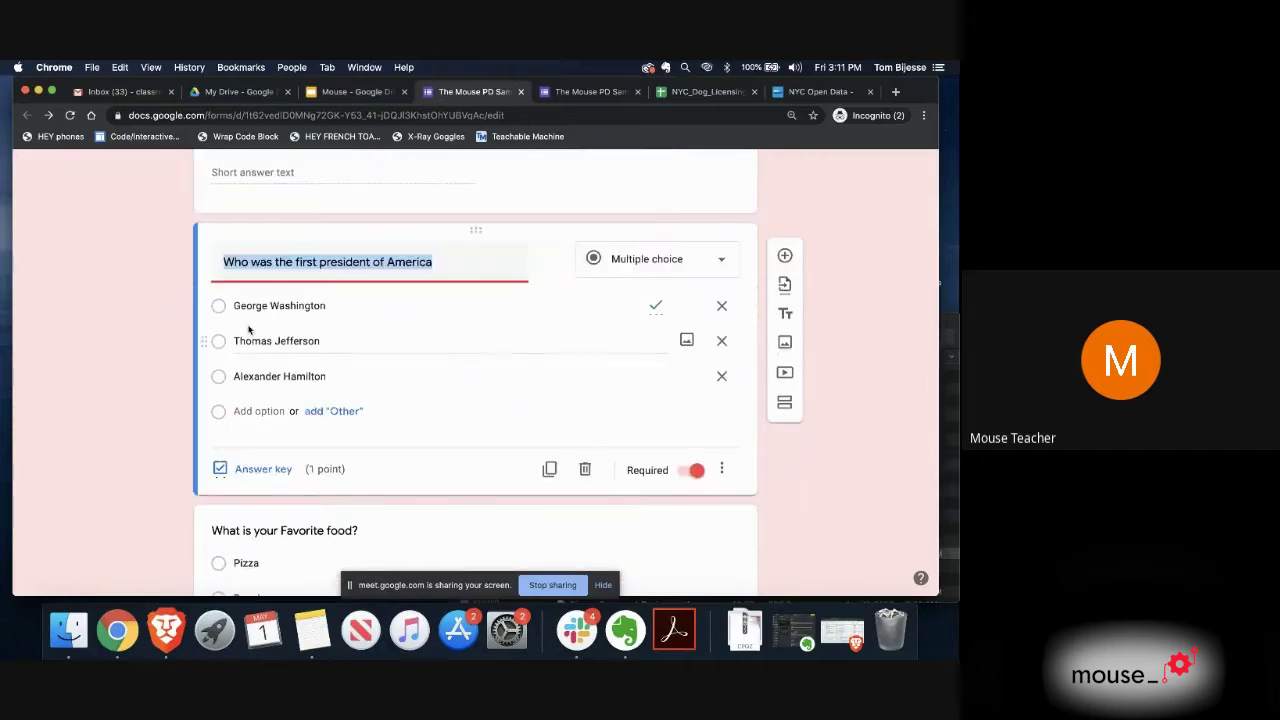
scroll(249, 330, "down", 3)
scroll(262, 431, "down", 5)
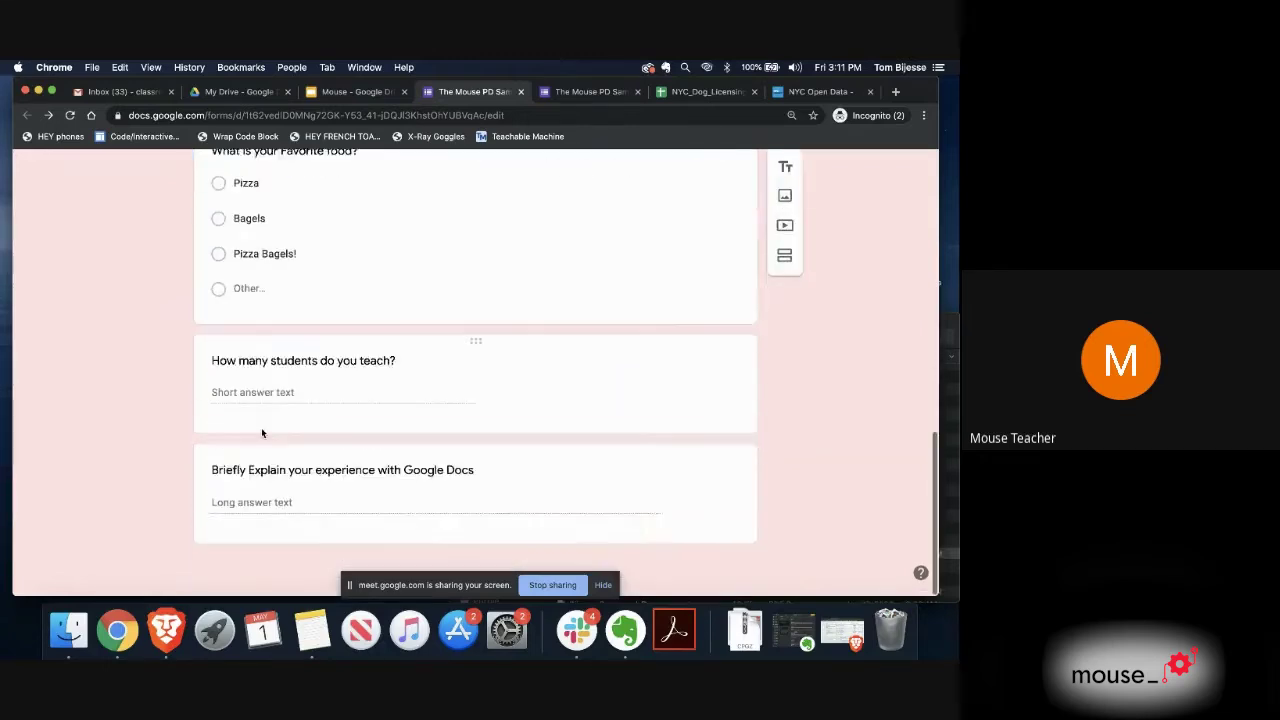
scroll(261, 427, "up", 15)
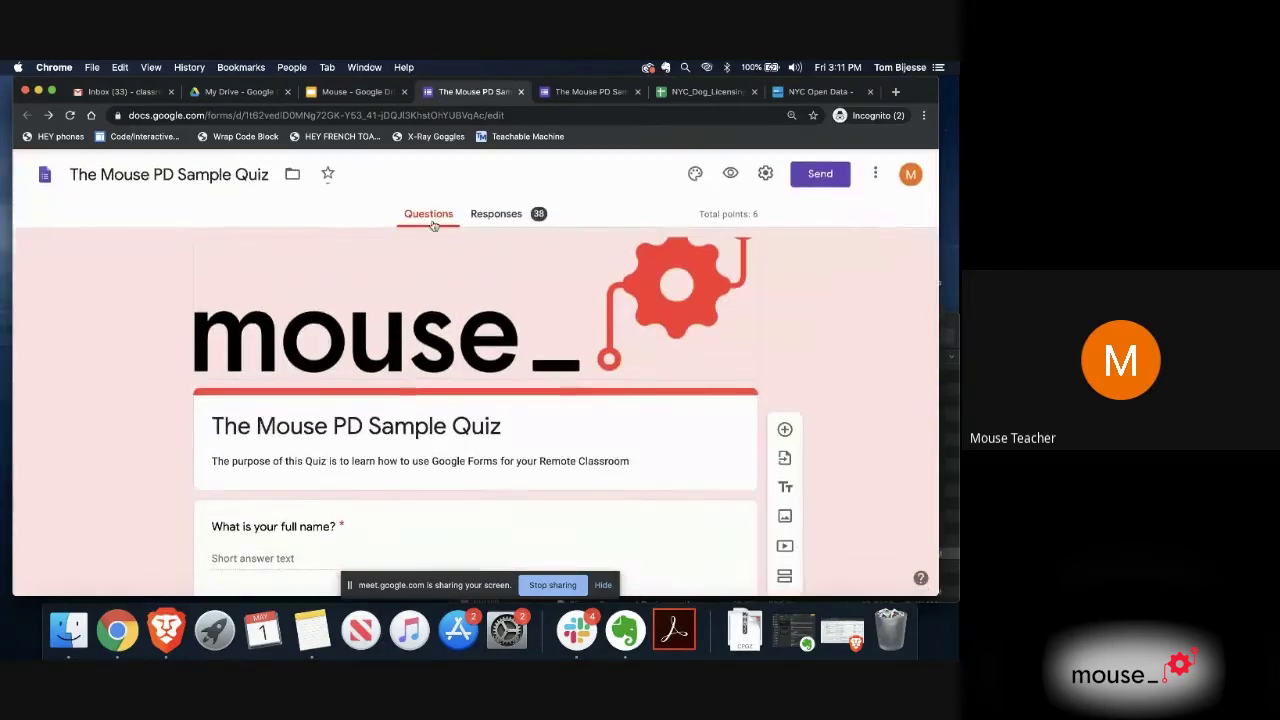
Step: Switch back and forth between the quiz's responses and its questions to compare the two views
left_click(496, 215)
left_click(429, 215)
left_click(496, 214)
left_click(430, 215)
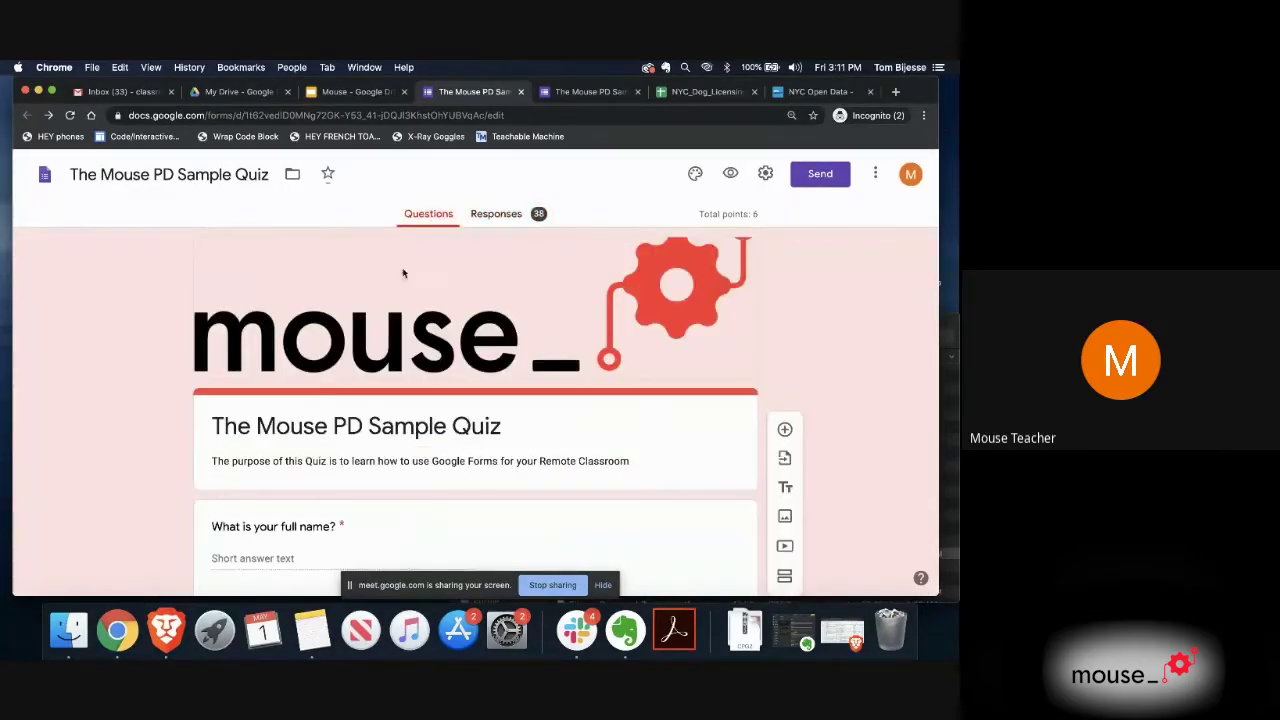
scroll(399, 300, "down", 3)
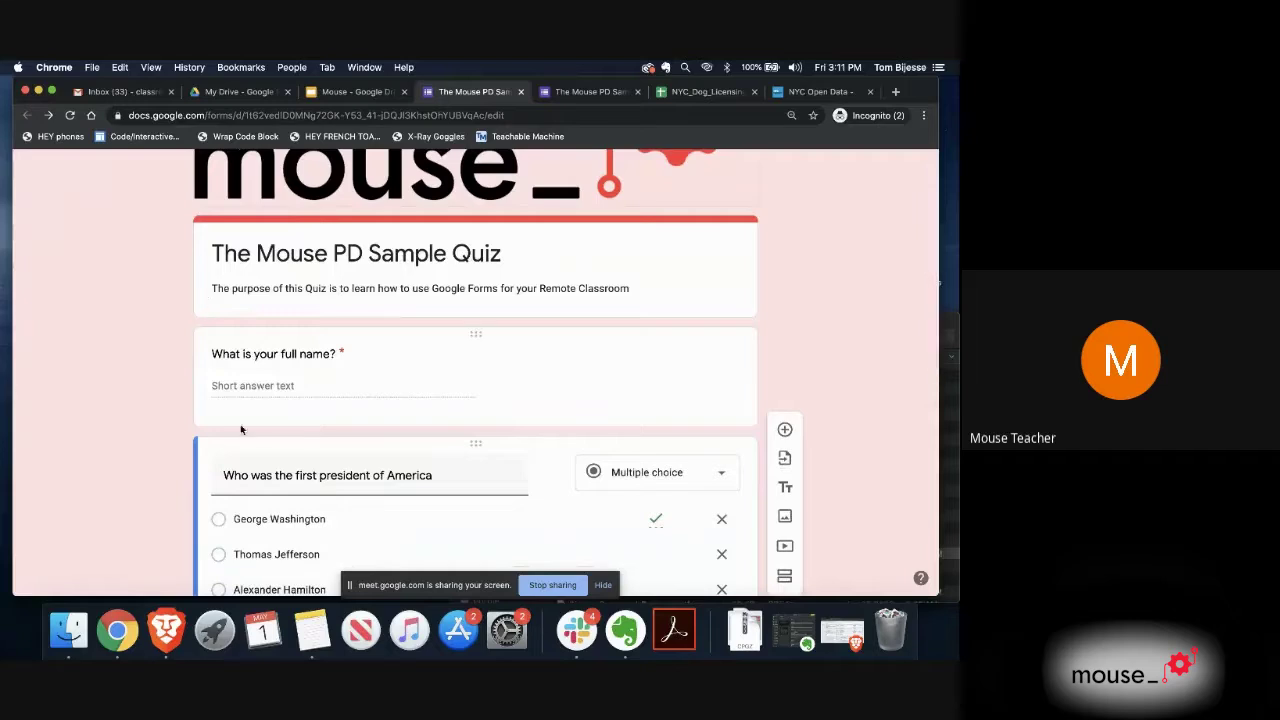
scroll(243, 424, "up", 3)
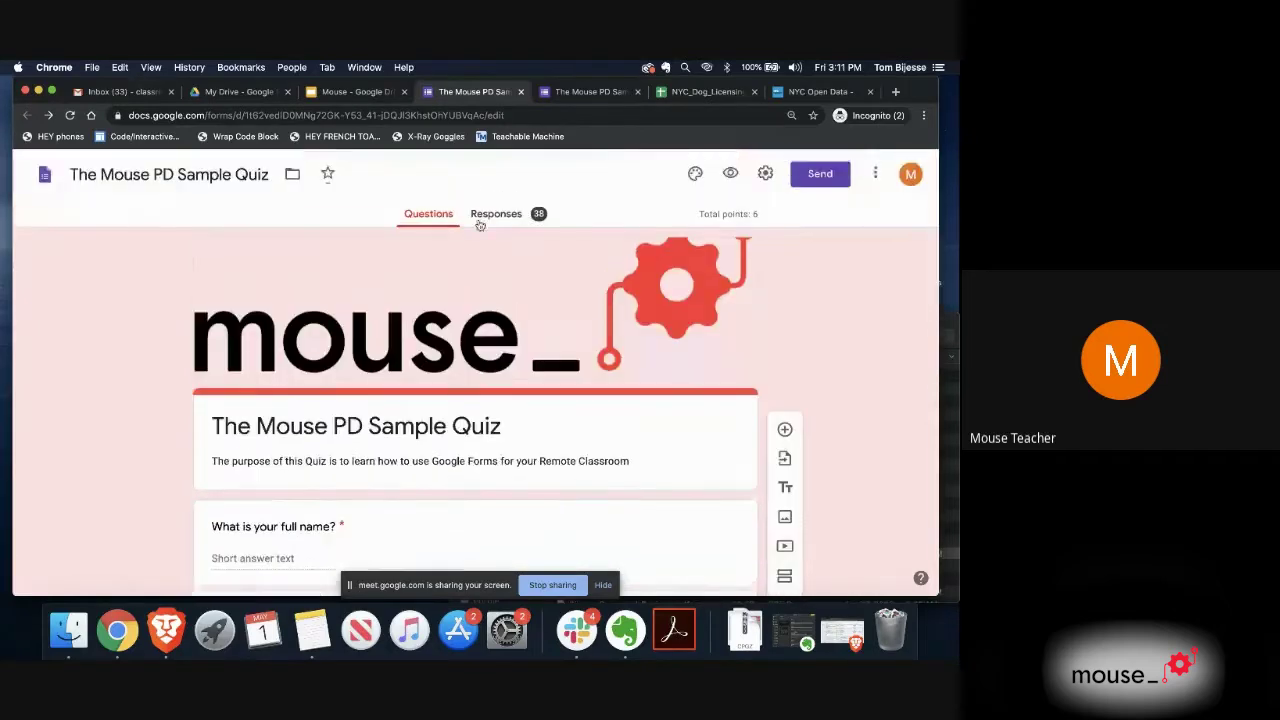
Step: Reopen the response summary and examine the average, median, range and total points distribution under Insights
left_click(507, 218)
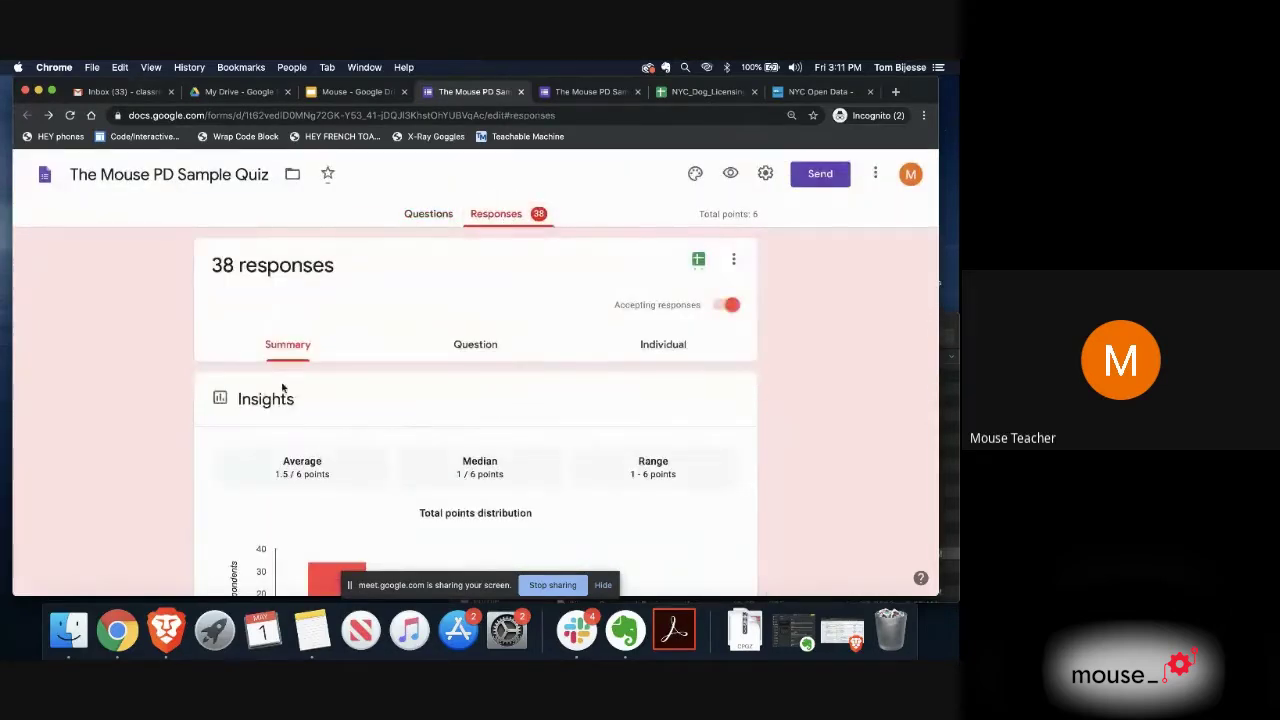
scroll(229, 412, "down", 5)
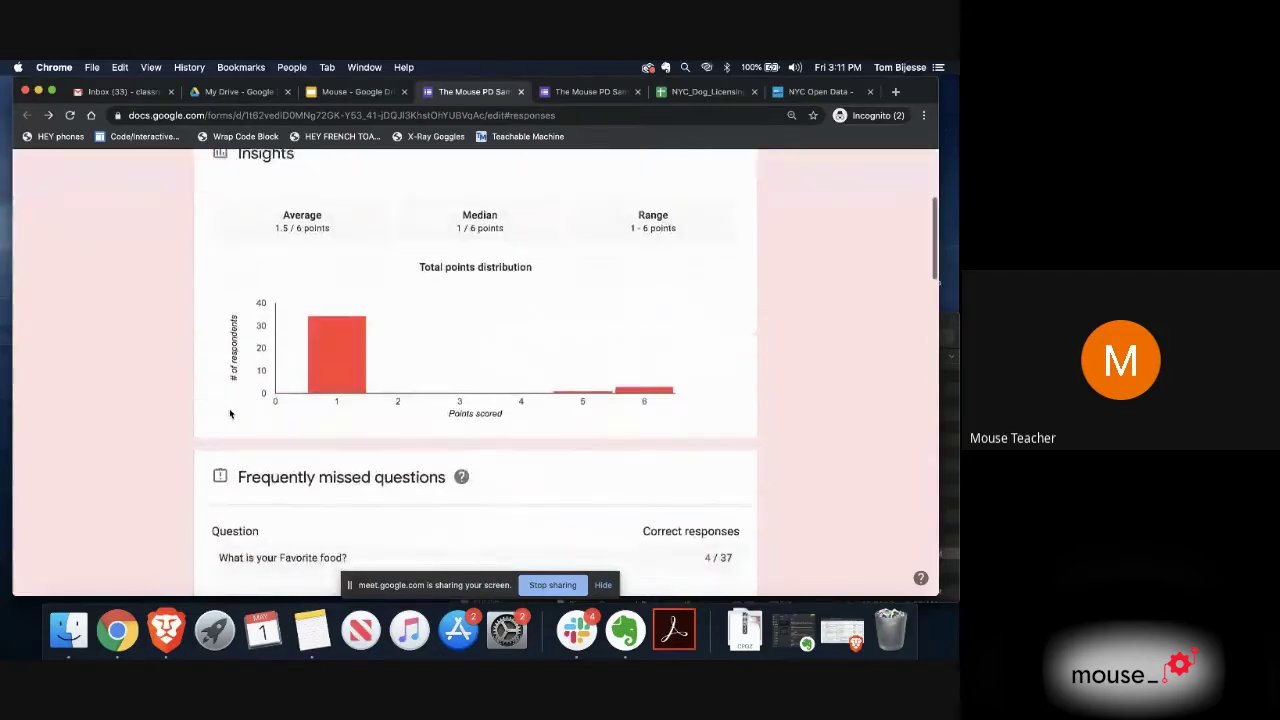
scroll(229, 412, "up", 2)
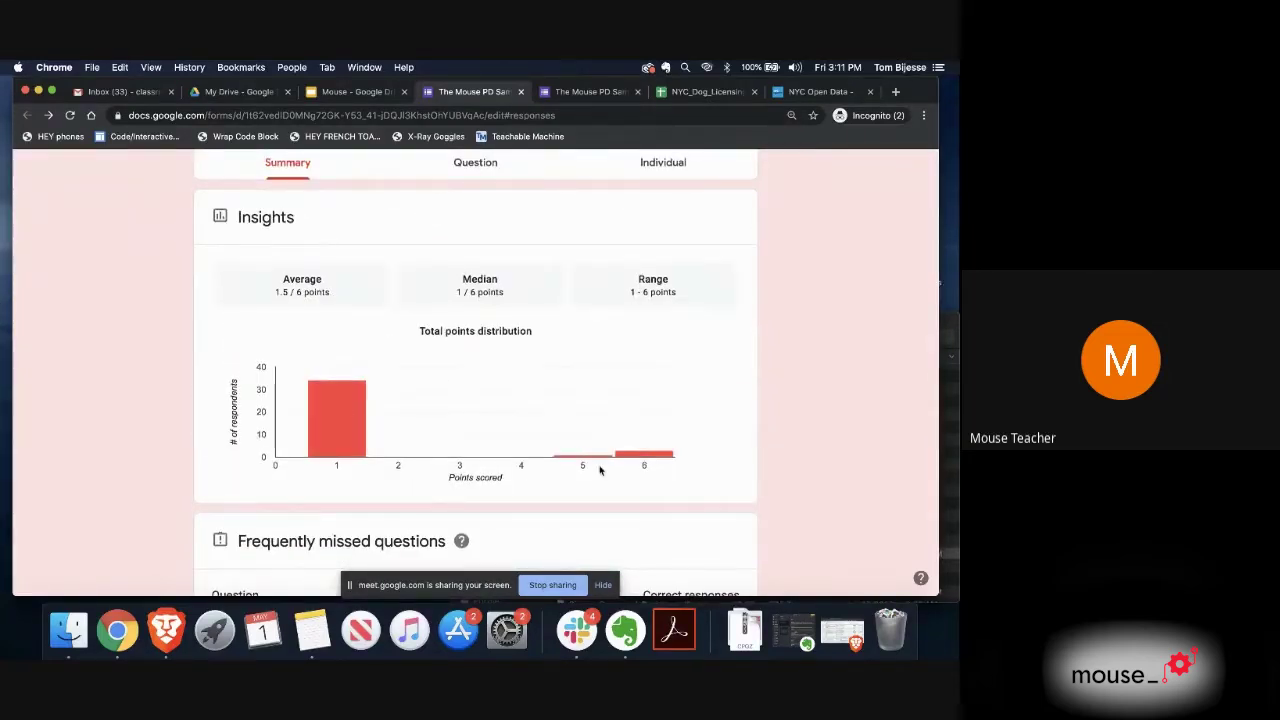
Step: Examine the points distribution, the frequently missed questions, the full name answers and the first president chart in the response summary
mouse_move(336, 443)
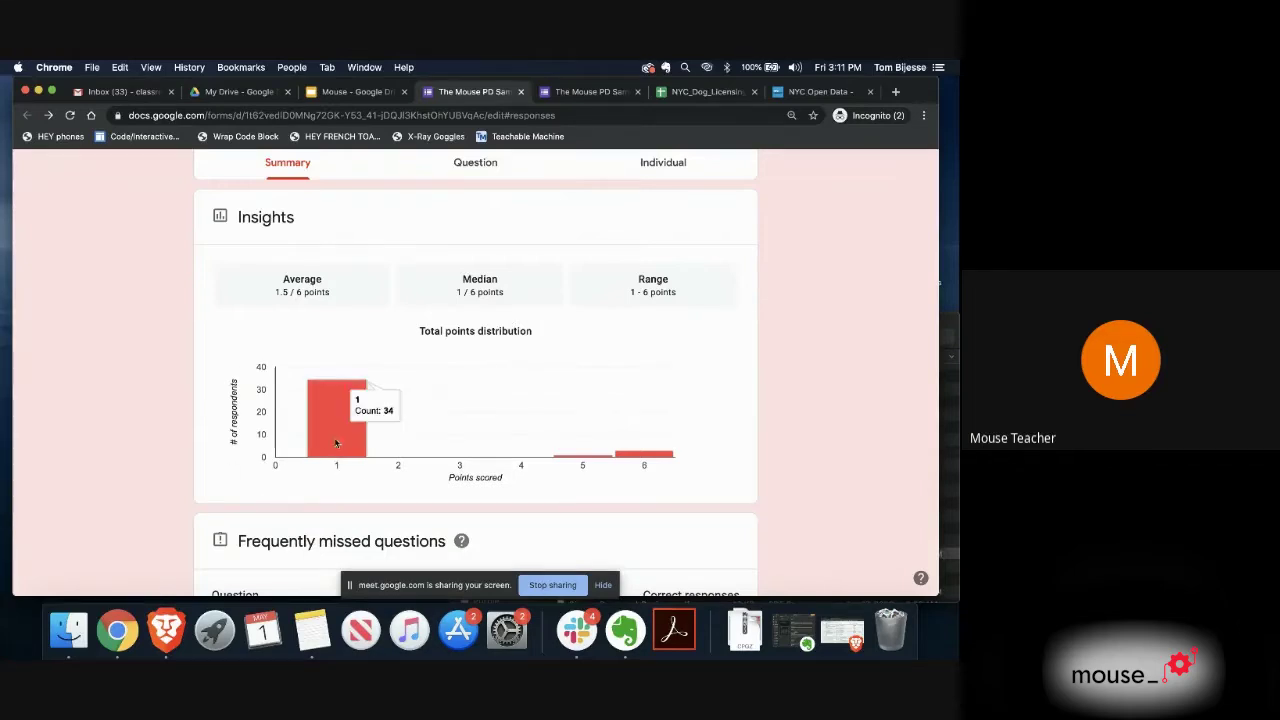
scroll(230, 440, "down", 5)
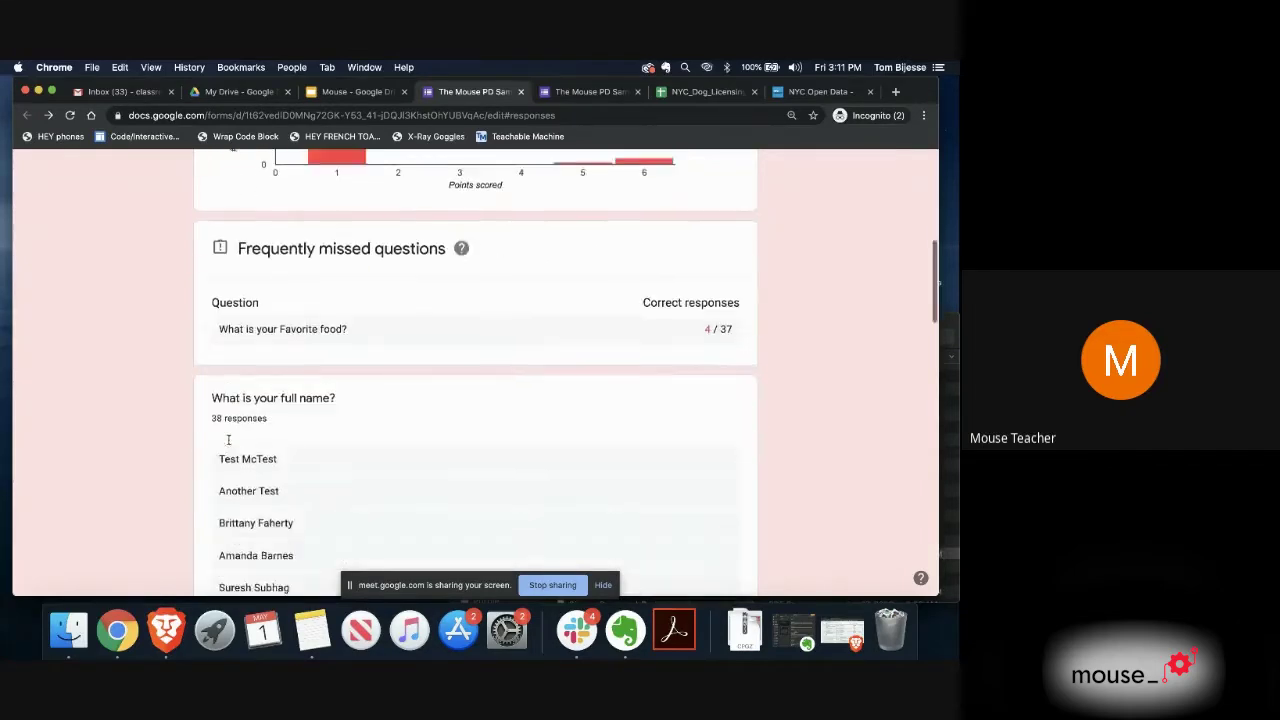
scroll(228, 440, "down", 1)
scroll(228, 440, "up", 1)
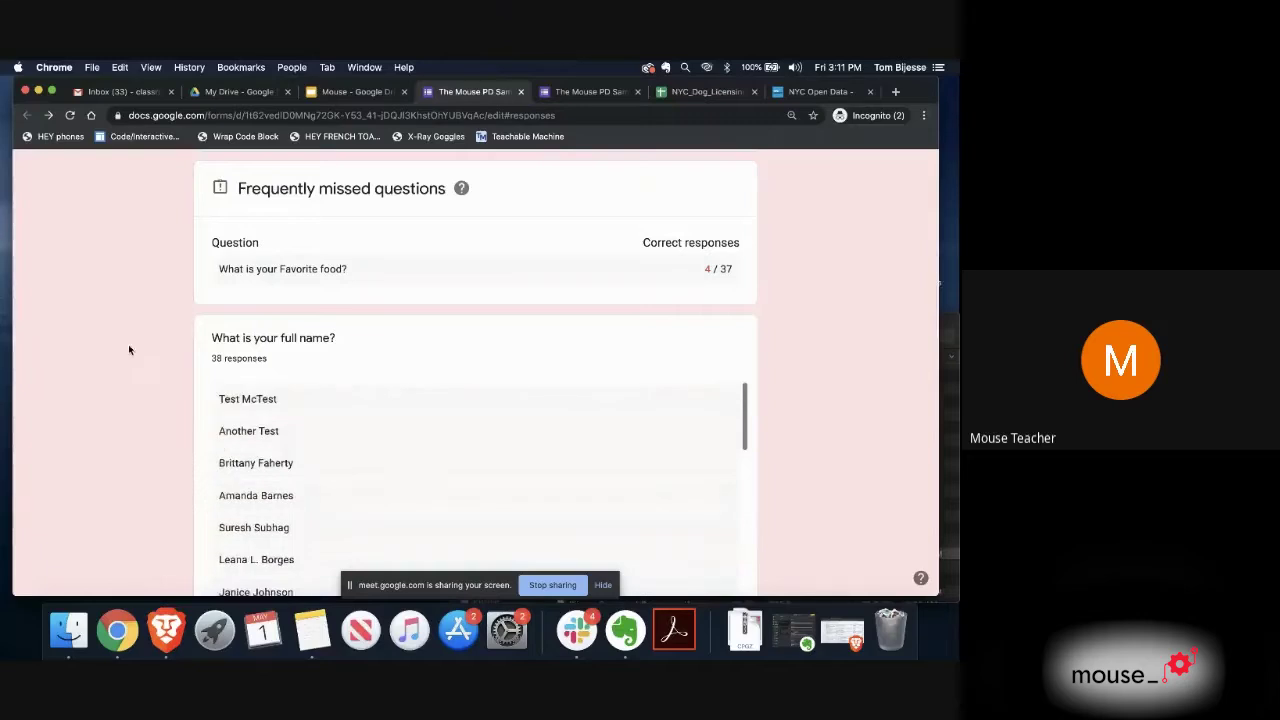
scroll(117, 326, "up", 2)
scroll(117, 326, "down", 4)
scroll(117, 326, "up", 1)
scroll(117, 326, "down", 2)
scroll(117, 326, "up", 1)
scroll(117, 326, "down", 4)
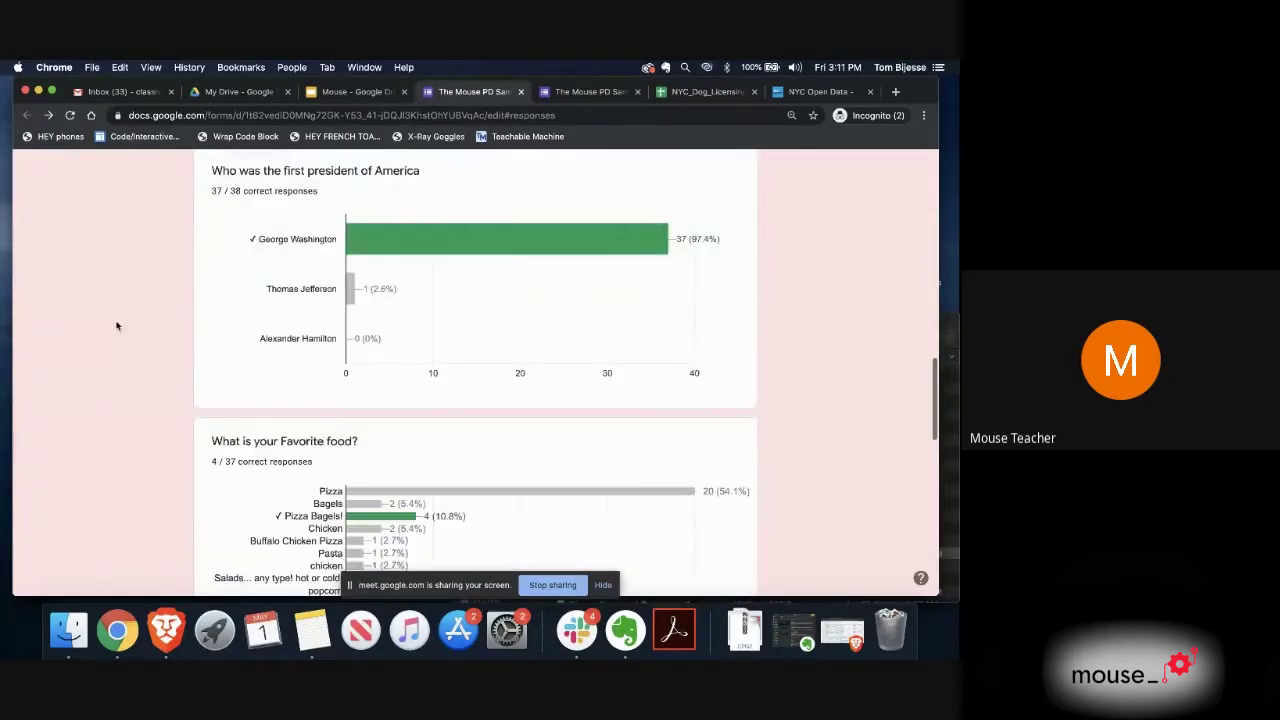
mouse_move(540, 246)
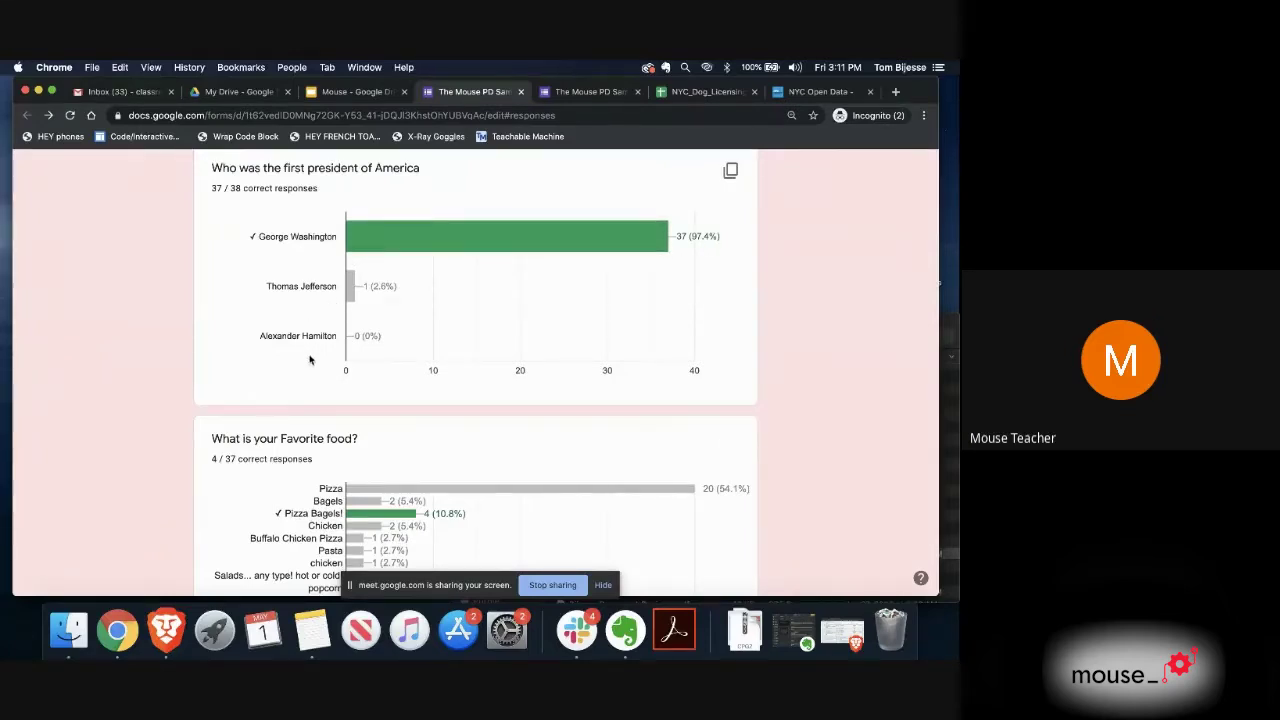
Step: Compare the answer charts for favorite food, first president and number of students taught, and return to the start of the summary
scroll(242, 398, "down", 5)
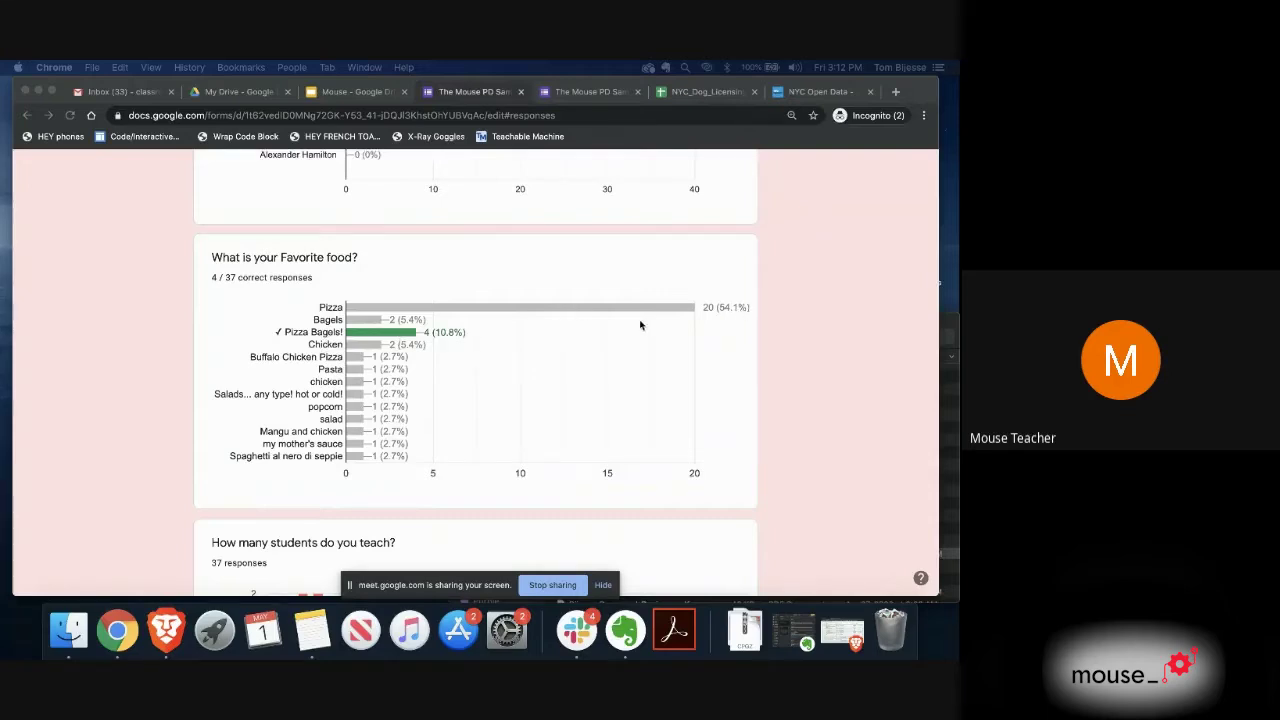
scroll(588, 325, "down", 5)
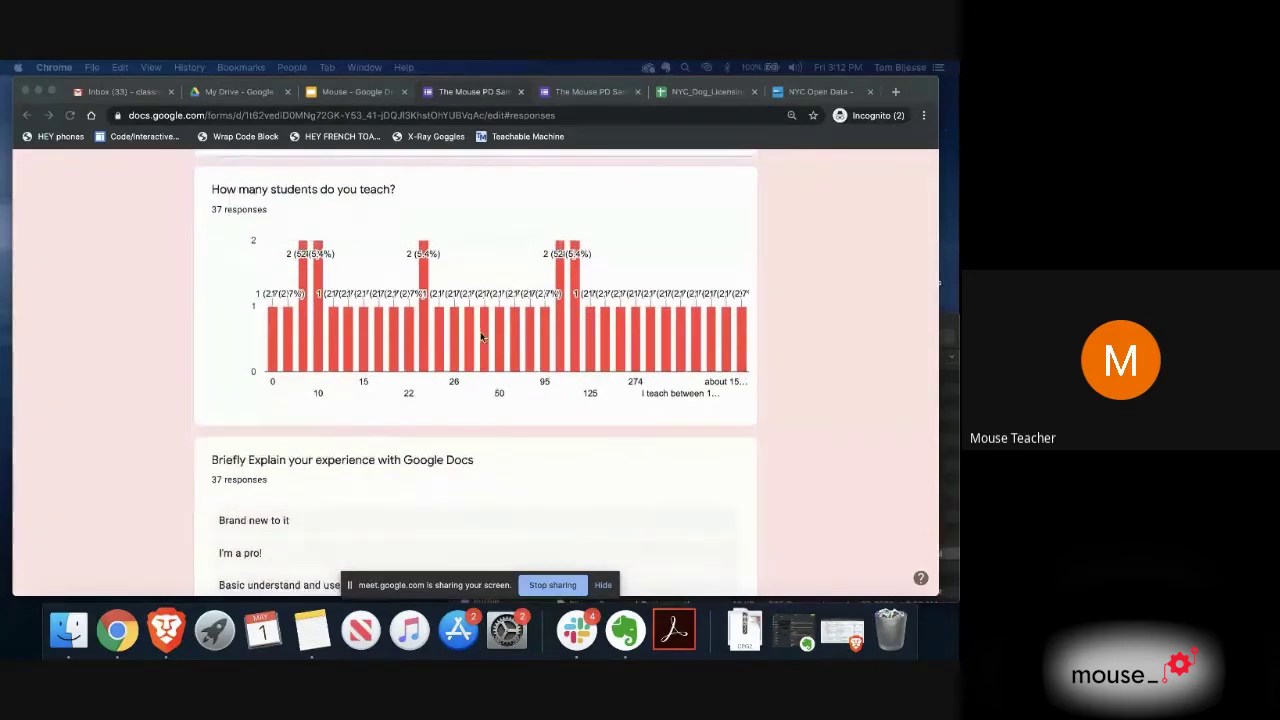
scroll(485, 337, "up", 5)
scroll(480, 337, "up", 4)
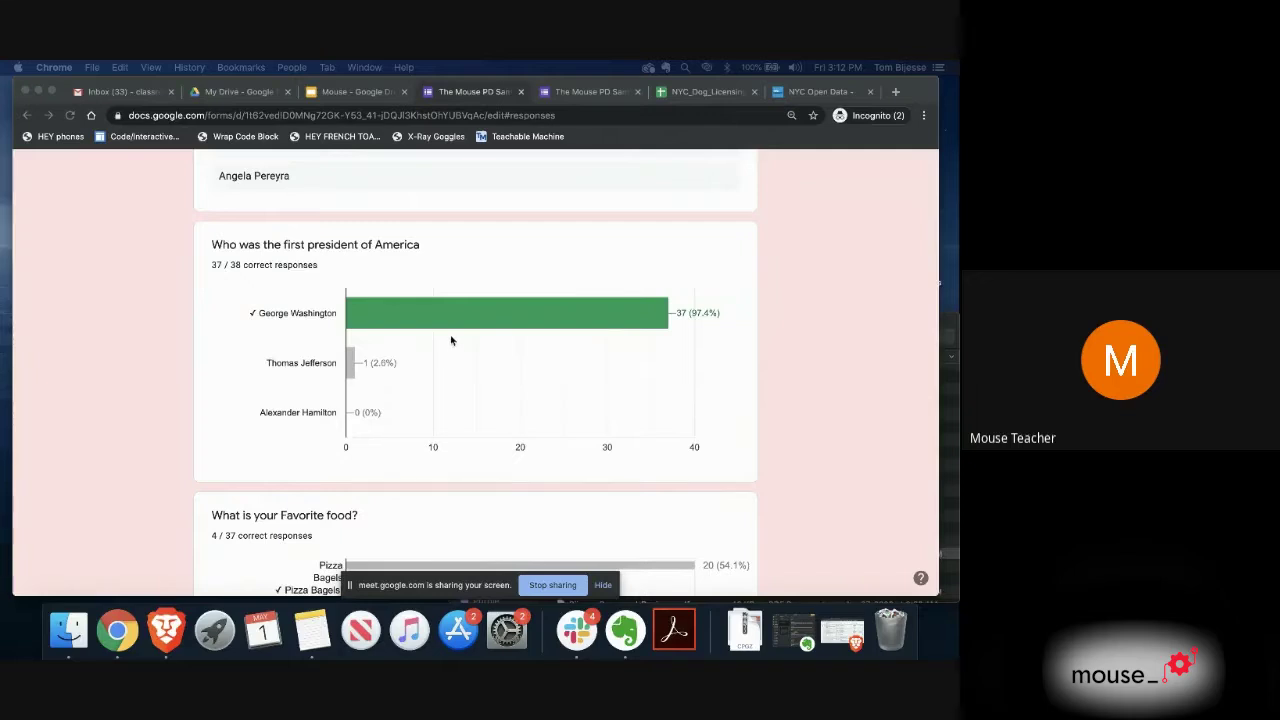
scroll(451, 341, "down", 9)
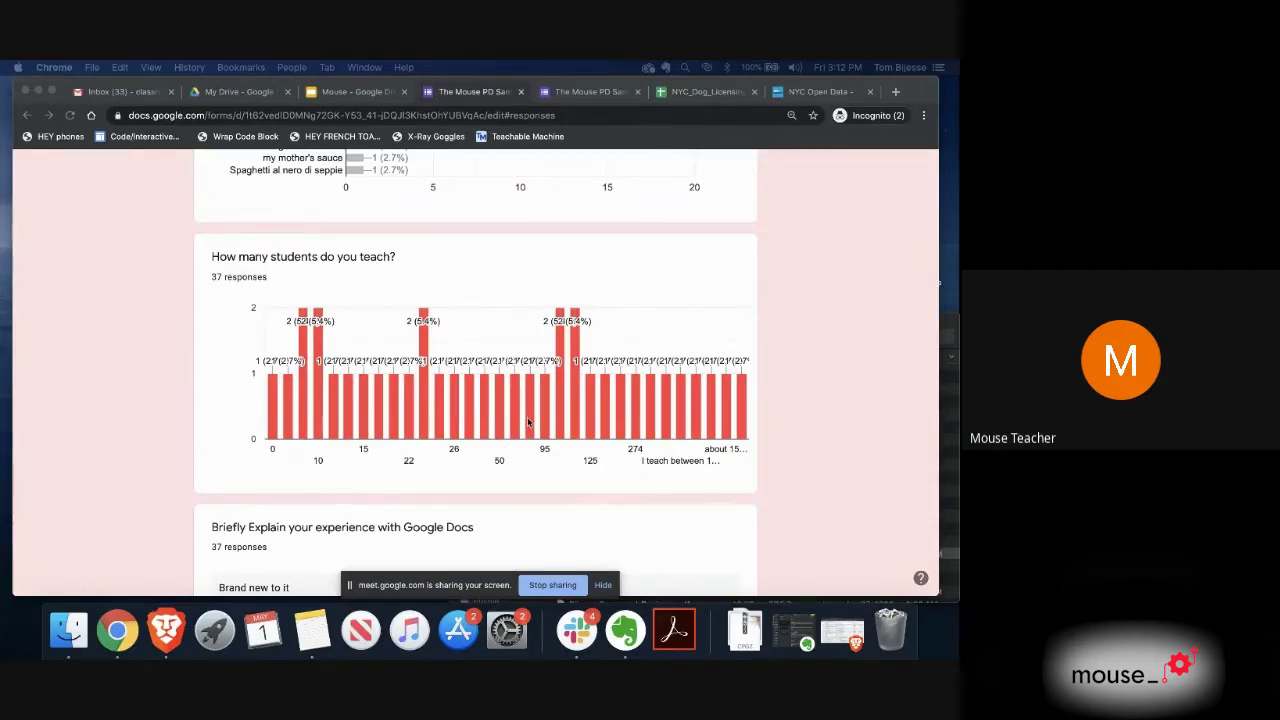
scroll(622, 388, "down", 2)
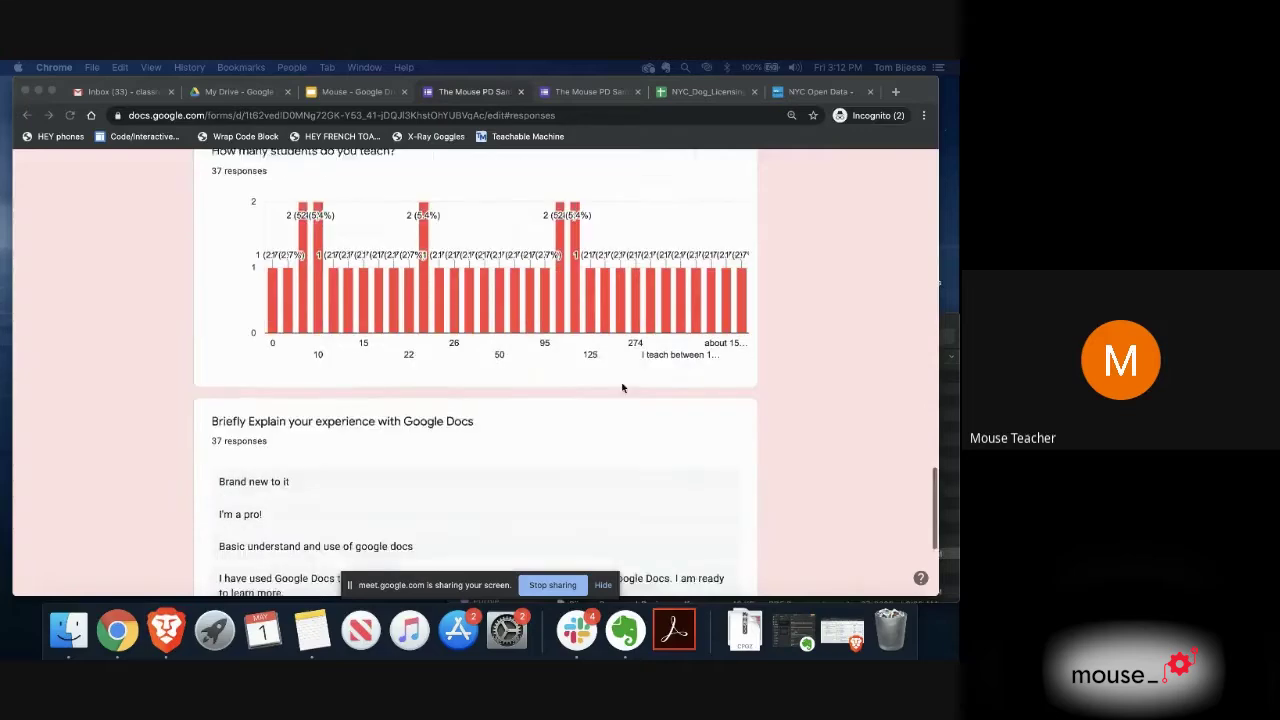
scroll(622, 388, "up", 1)
scroll(622, 388, "up", 2)
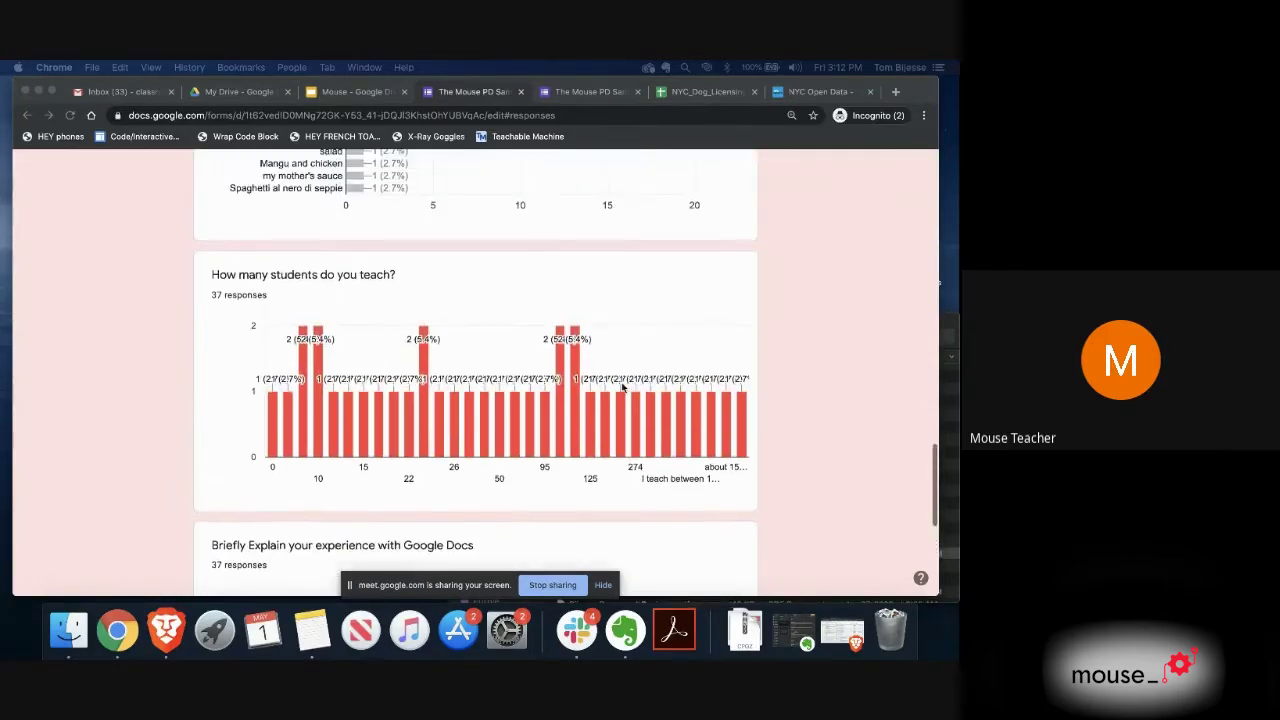
scroll(622, 388, "up", 8)
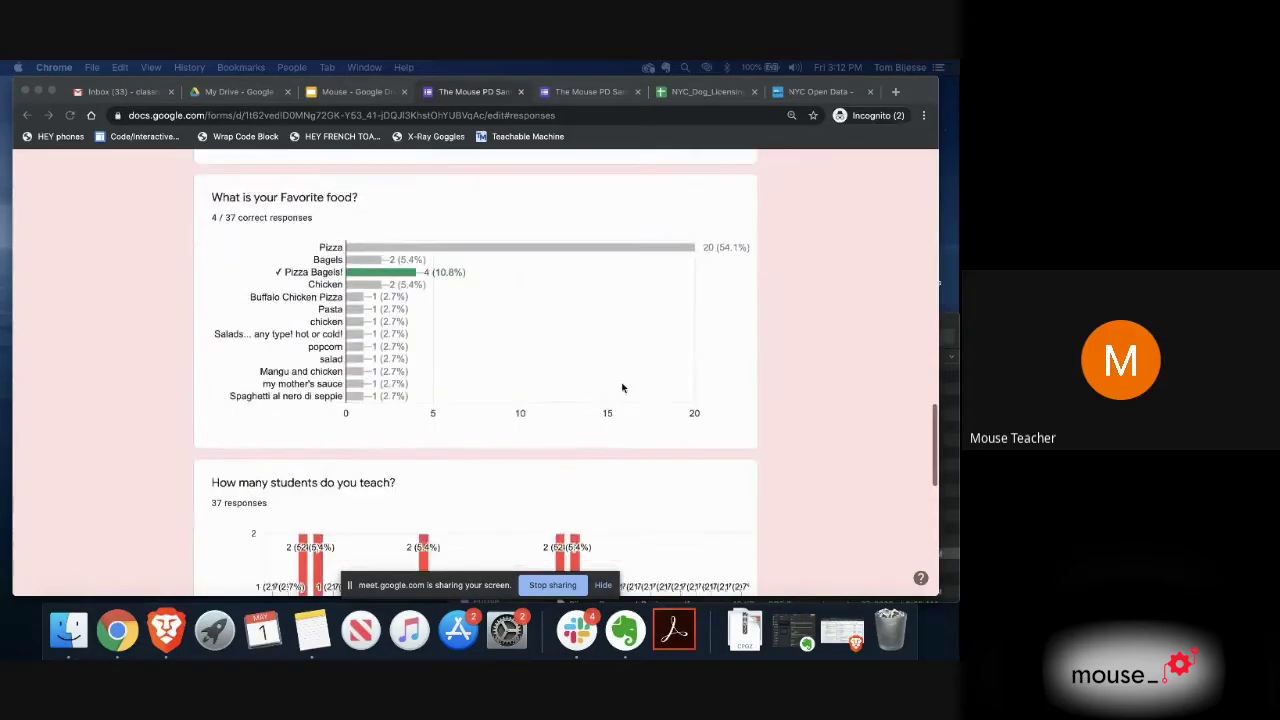
scroll(622, 388, "up", 20)
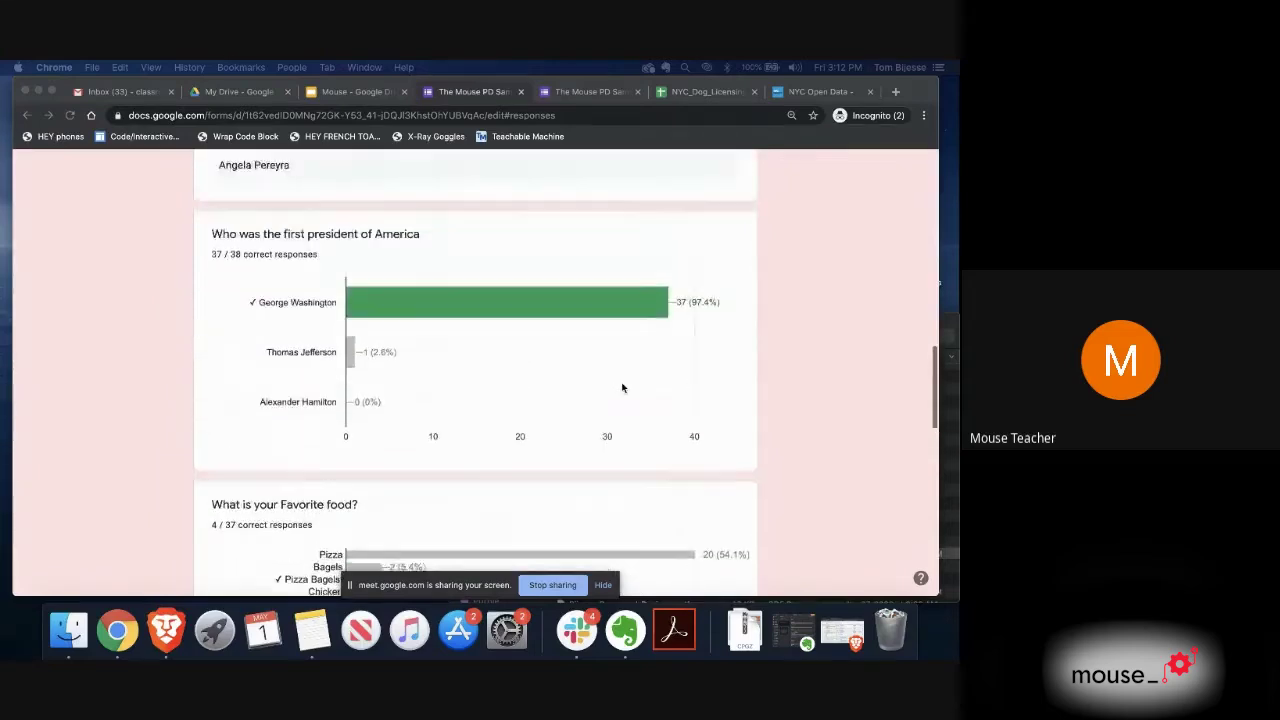
scroll(622, 388, "up", 5)
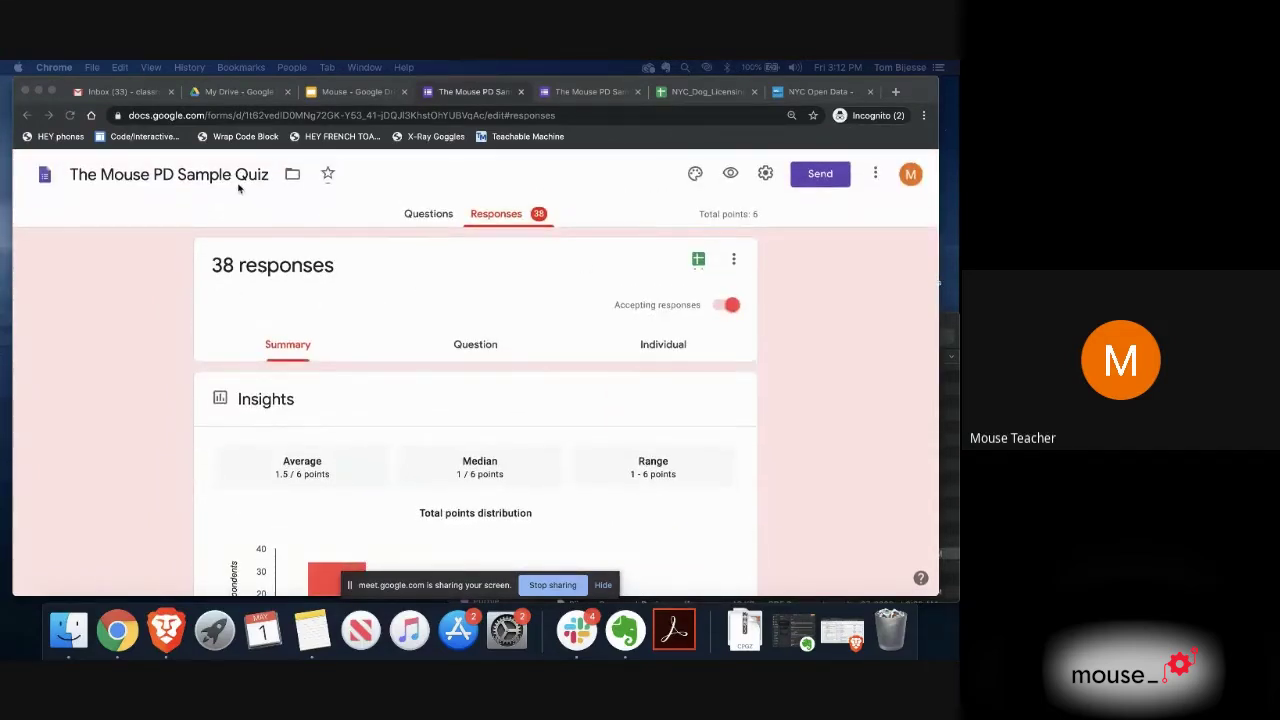
Step: Check which Drive folder holds the quiz, and glance at its questions before returning to the responses
left_click(292, 174)
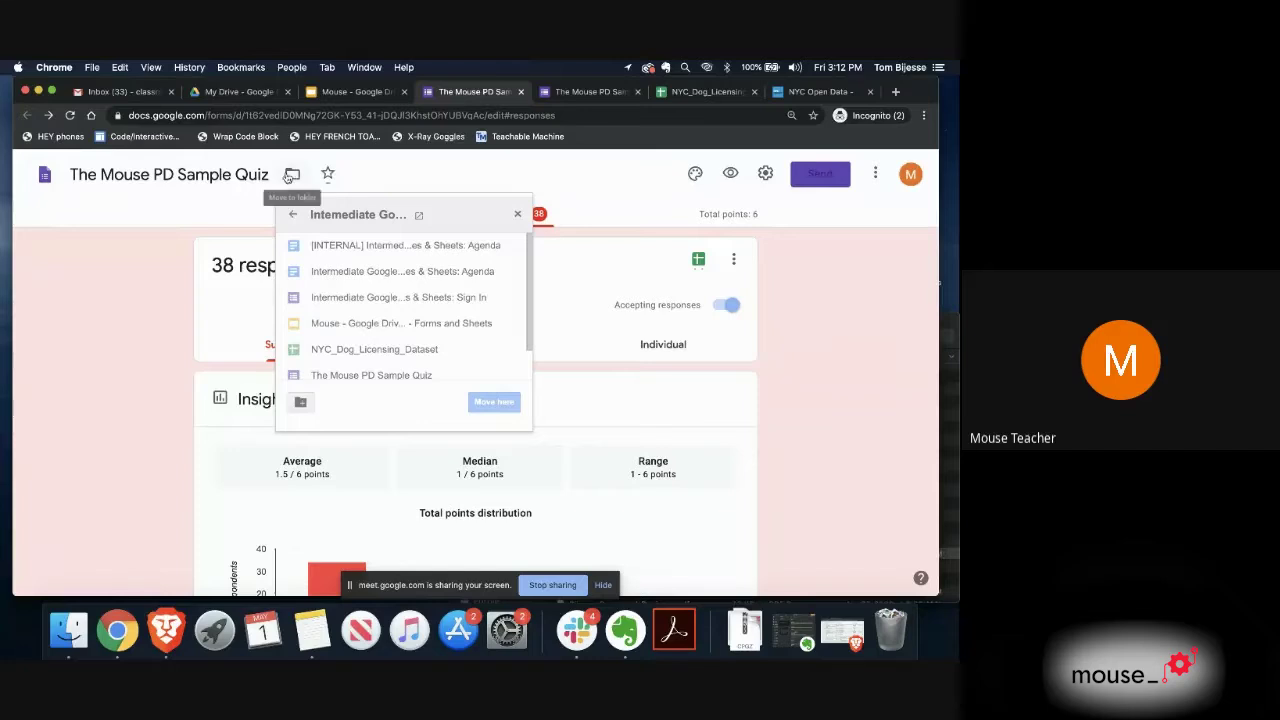
left_click(230, 204)
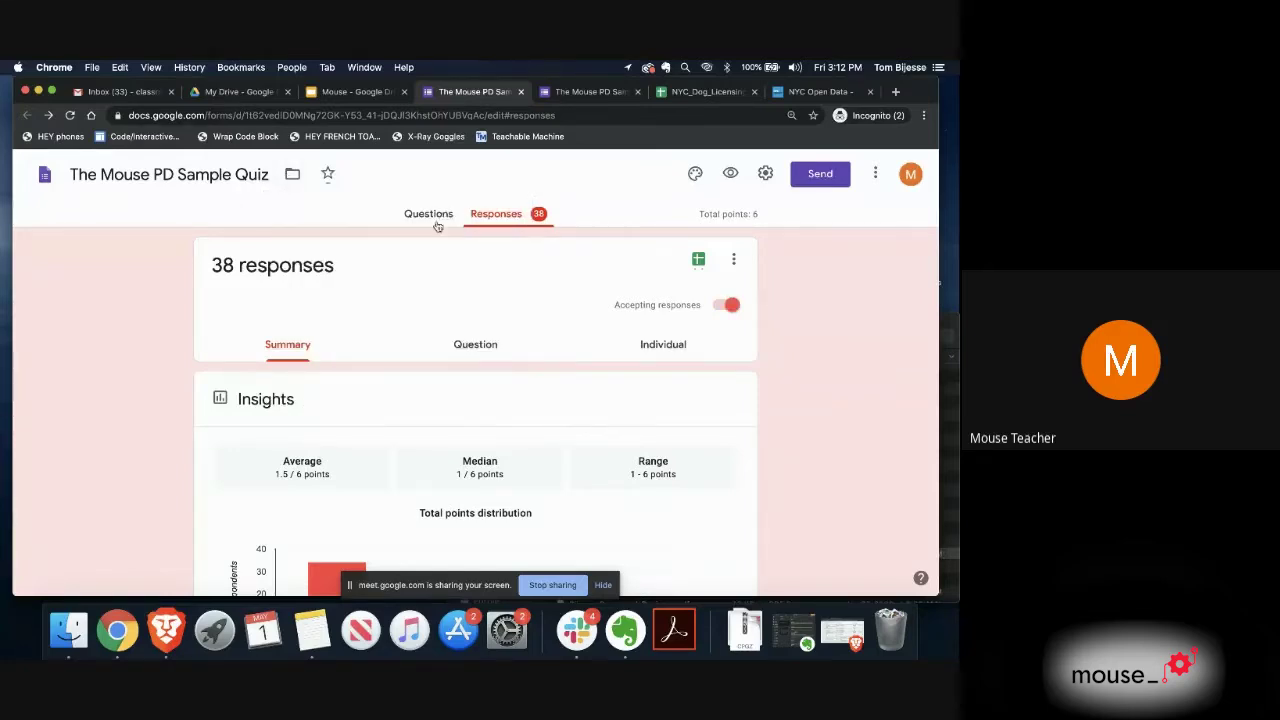
left_click(437, 222)
left_click(498, 214)
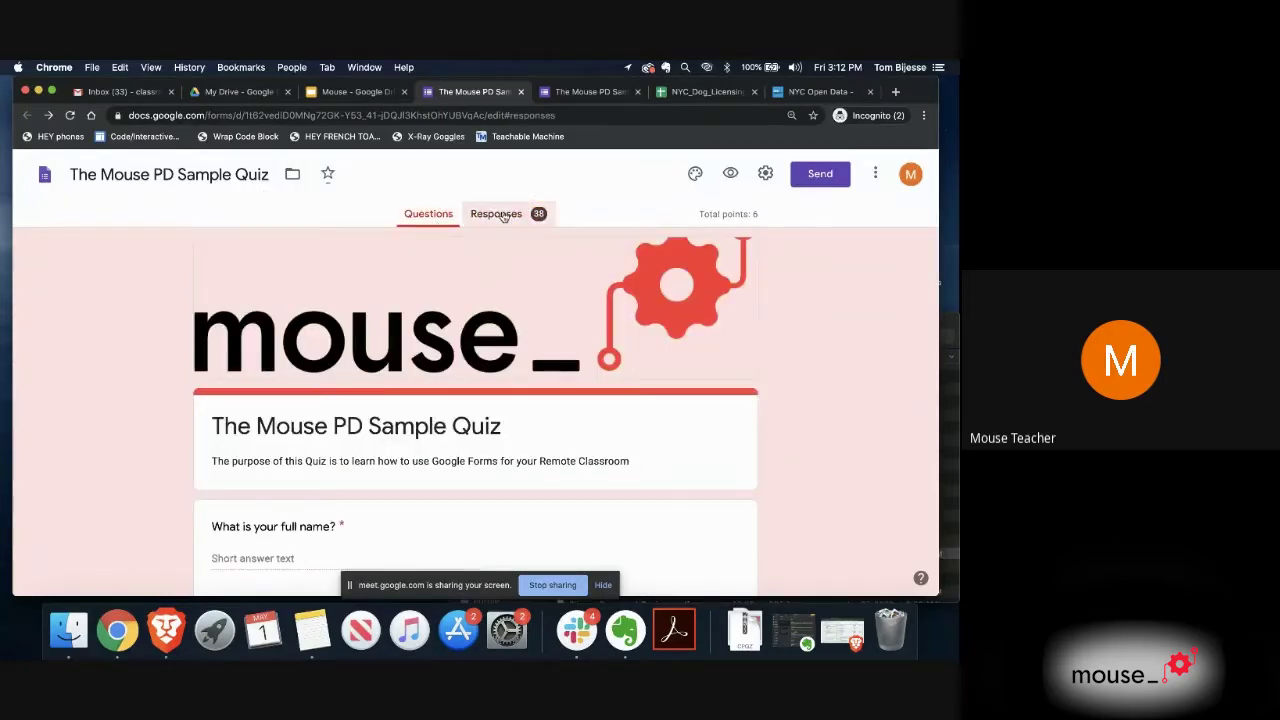
Step: Open the Google Sheets spreadsheet linked to the quiz's responses
scroll(452, 360, "down", 3)
scroll(453, 360, "up", 2)
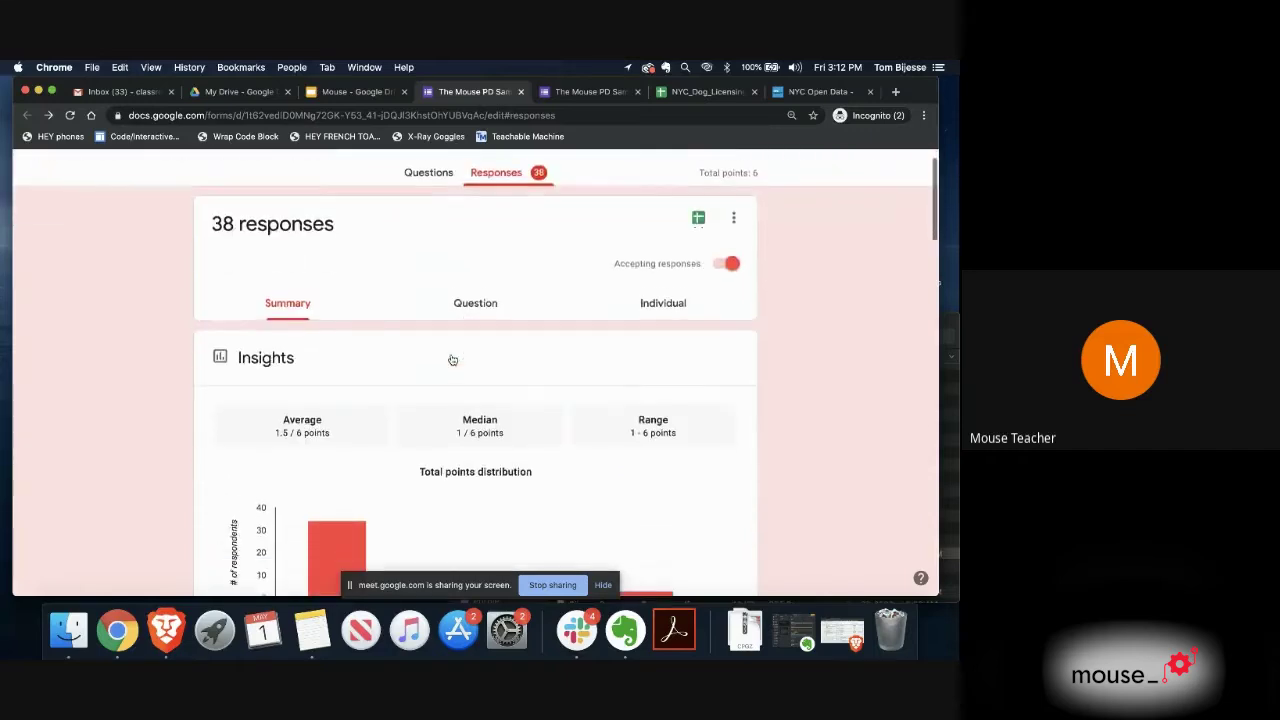
left_click(699, 213)
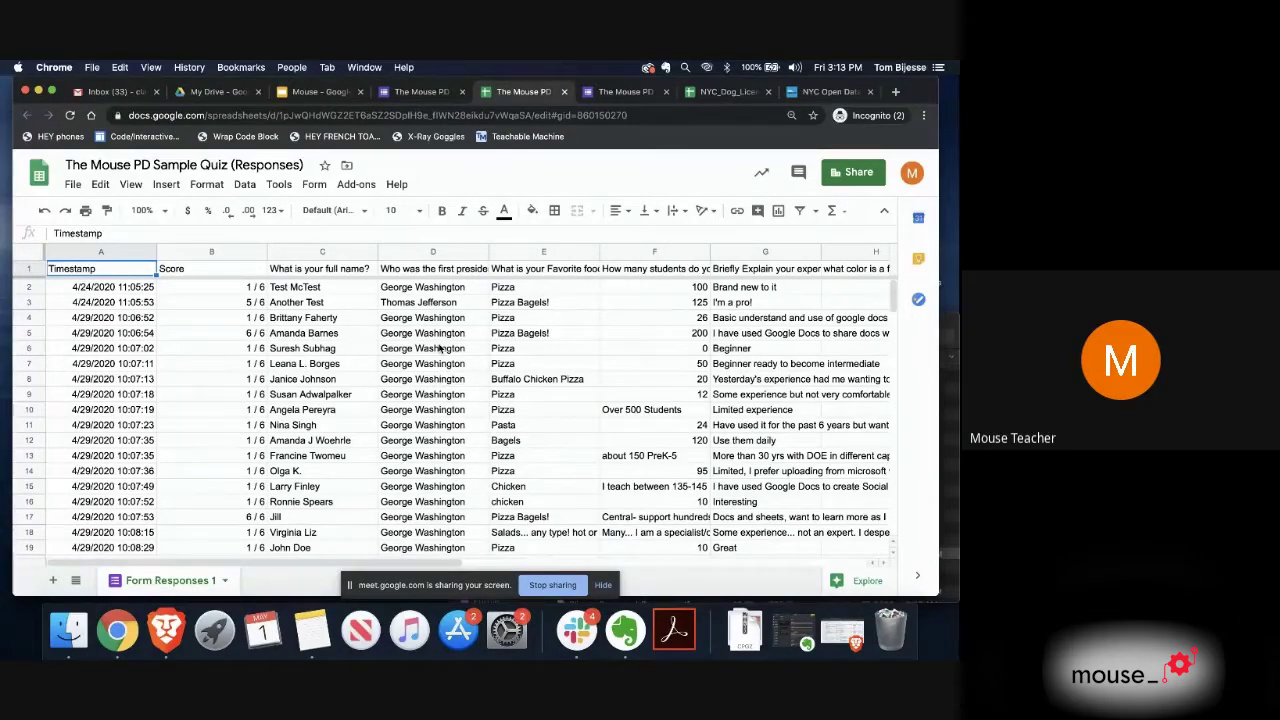
Step: Return to the form's response summary and compare its charts with the linked responses spreadsheet
left_click(407, 91)
scroll(410, 350, "down", 5)
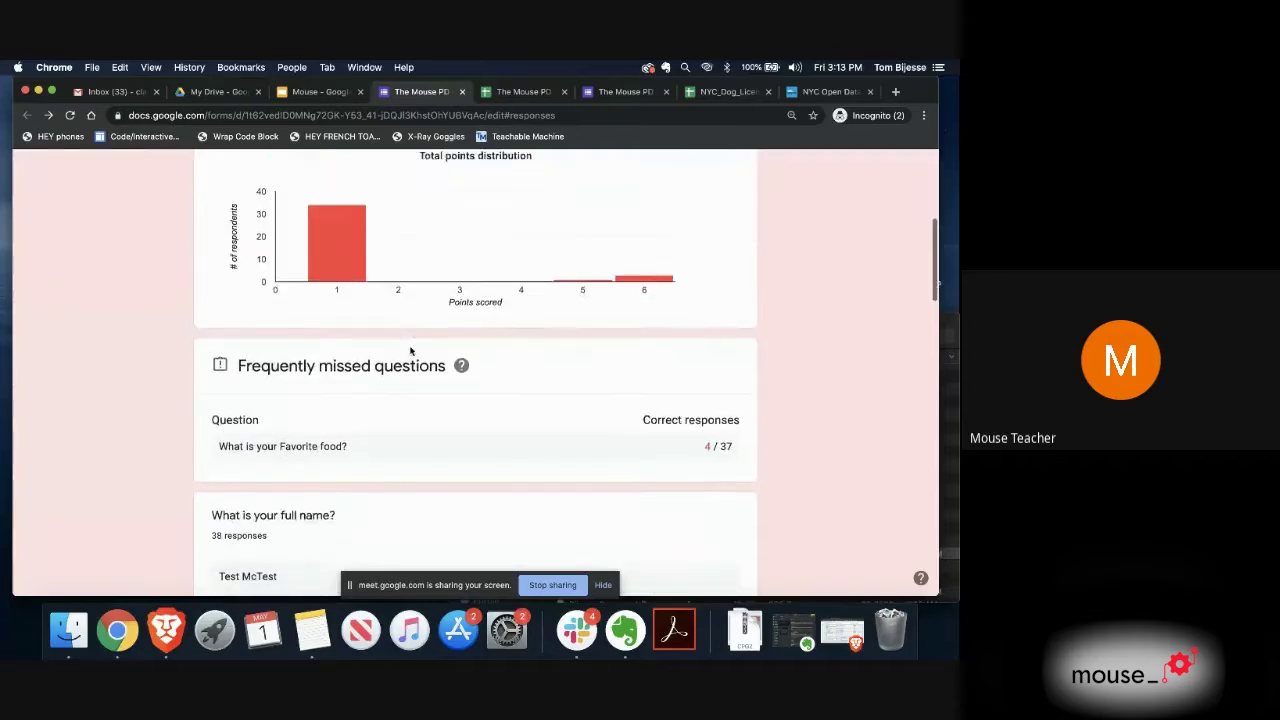
scroll(410, 351, "down", 5)
scroll(410, 351, "down", 5)
scroll(96, 274, "up", 15)
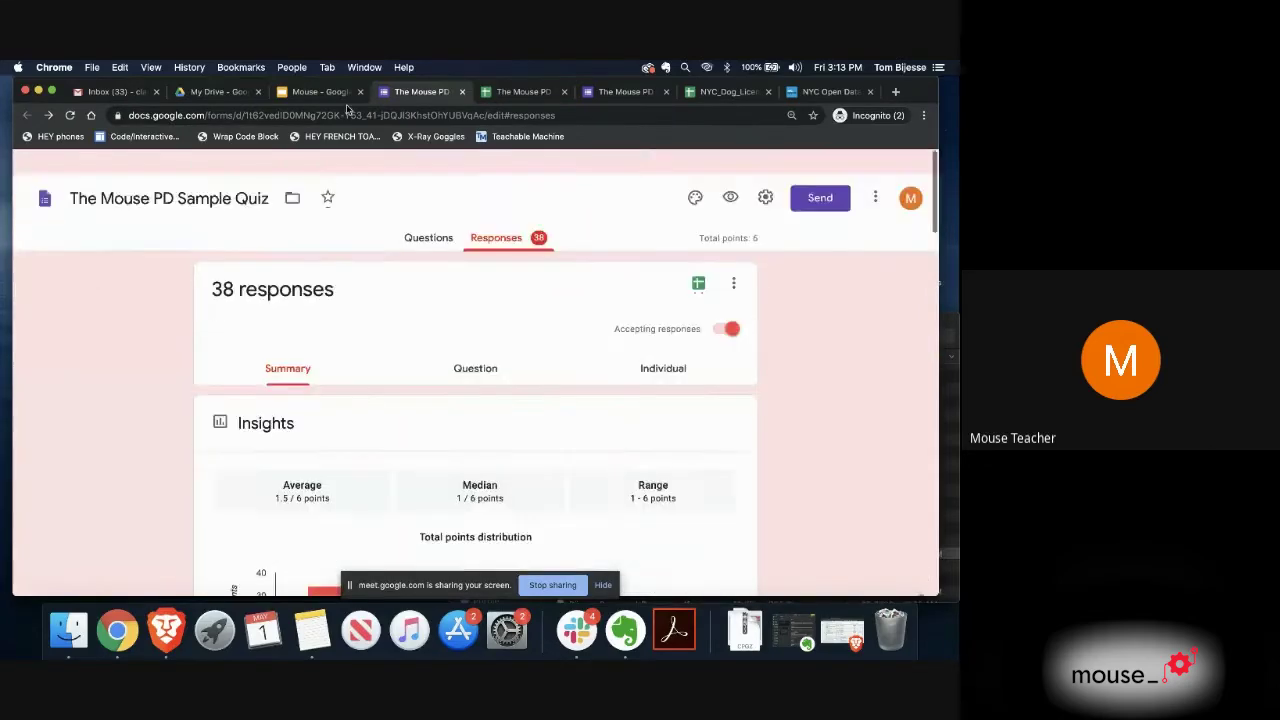
left_click(492, 92)
left_click(420, 92)
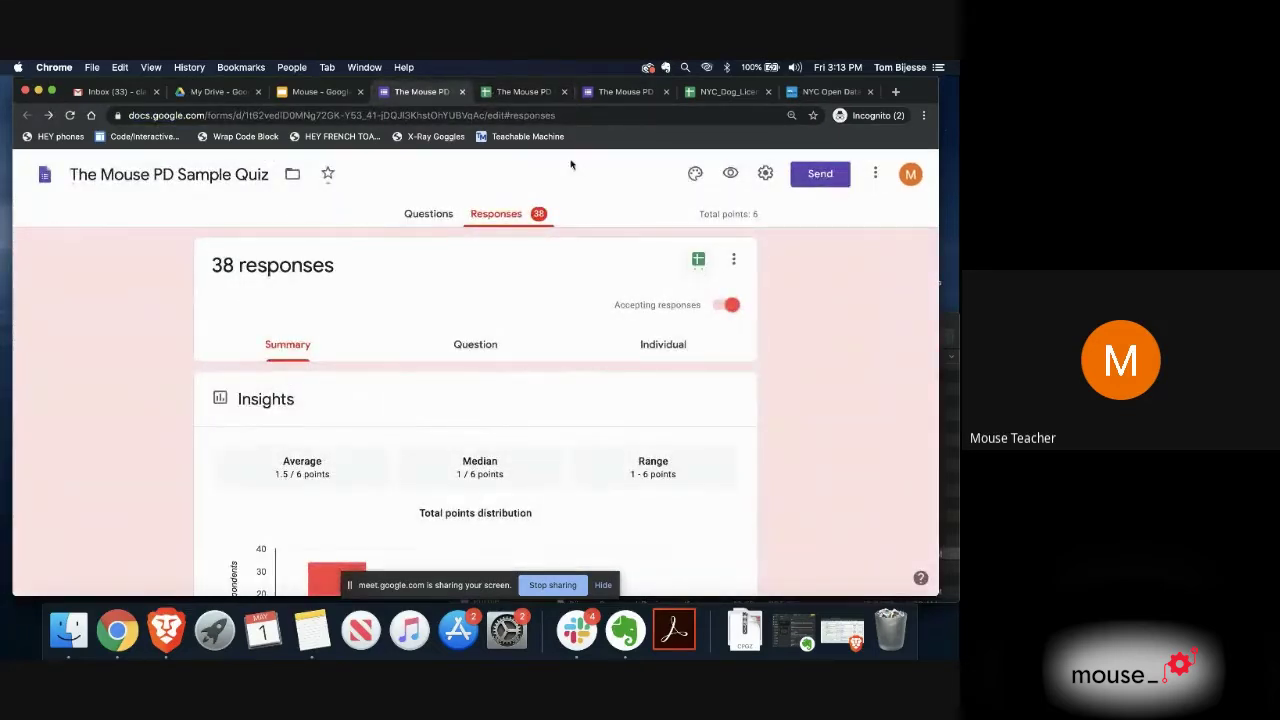
Step: Examine the first respondent's row and the Google Docs experience answers in the responses spreadsheet, and return to the quiz's questions
left_click(534, 96)
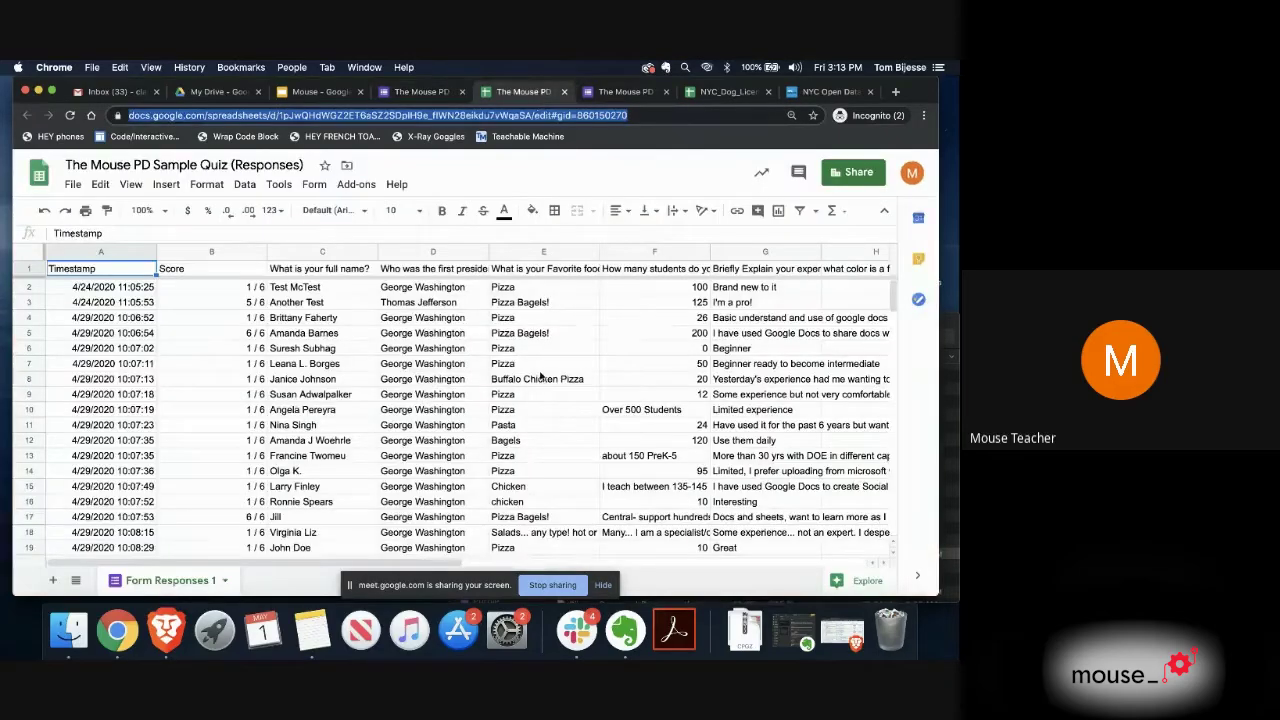
scroll(540, 376, "down", 1)
scroll(522, 374, "up", 1)
left_click(33, 288)
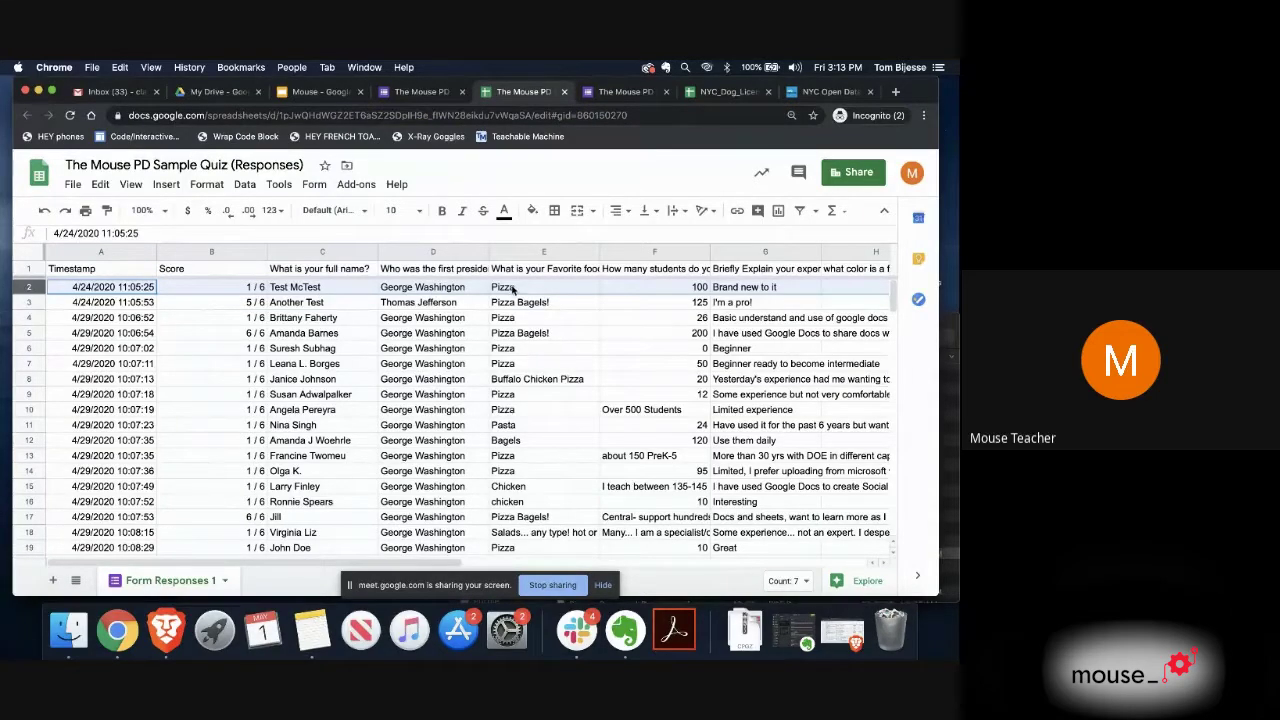
scroll(512, 290, "right", 2)
left_click(614, 288)
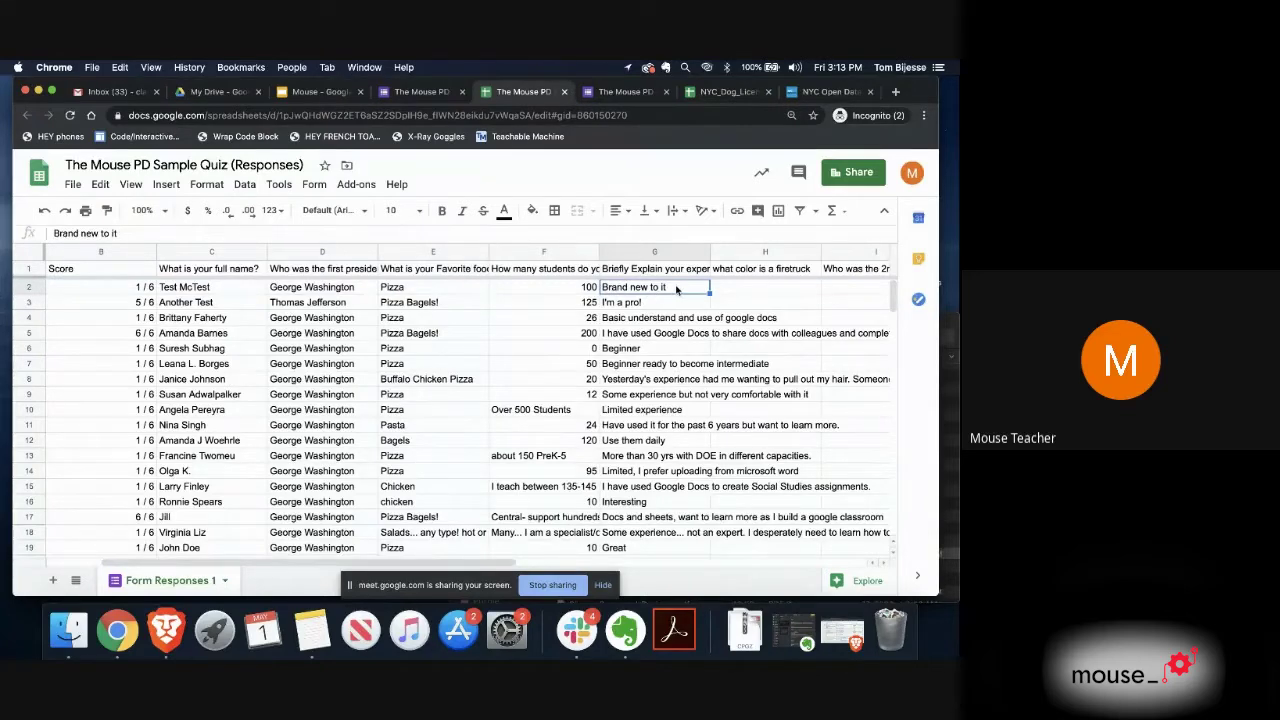
left_click(610, 305)
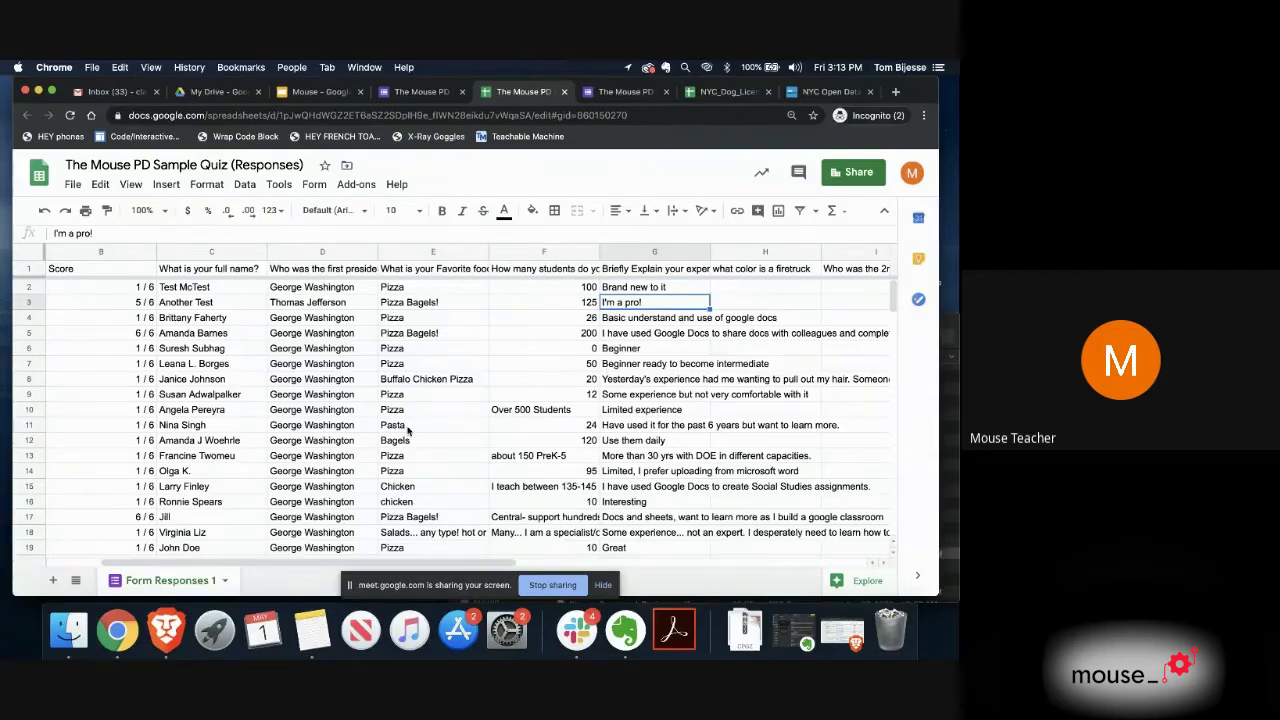
scroll(408, 430, "left", 2)
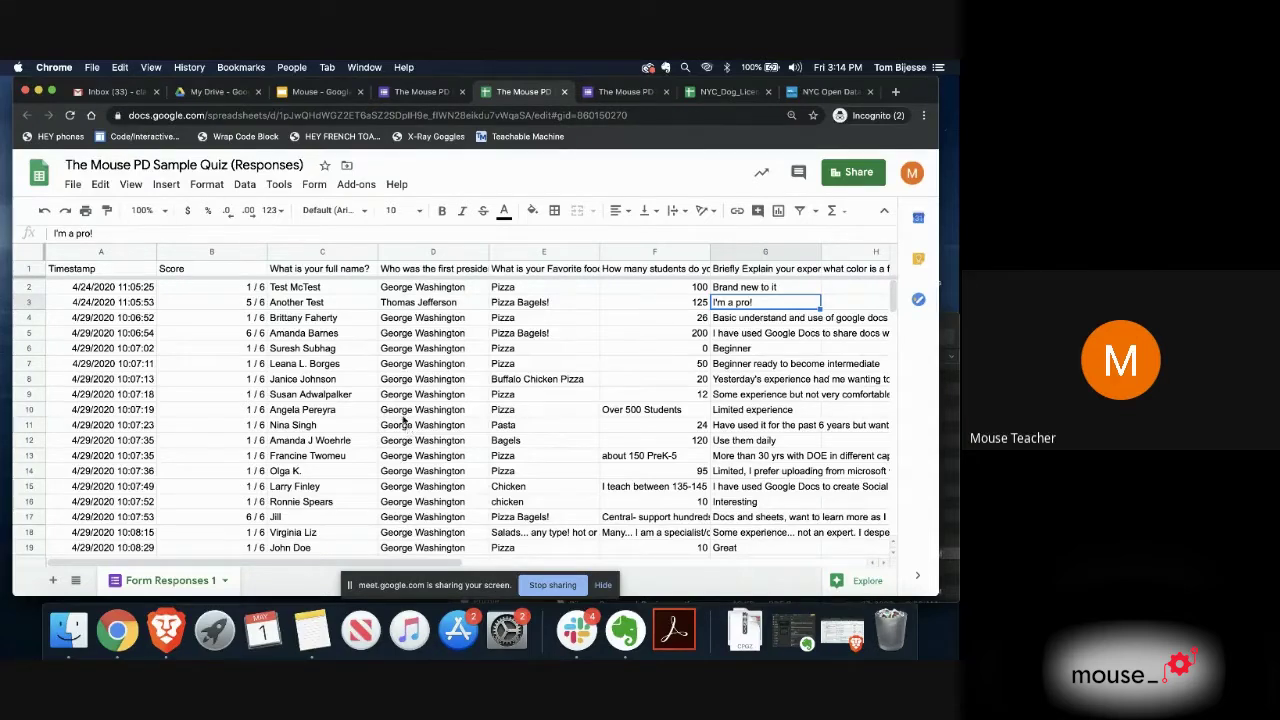
left_click(418, 92)
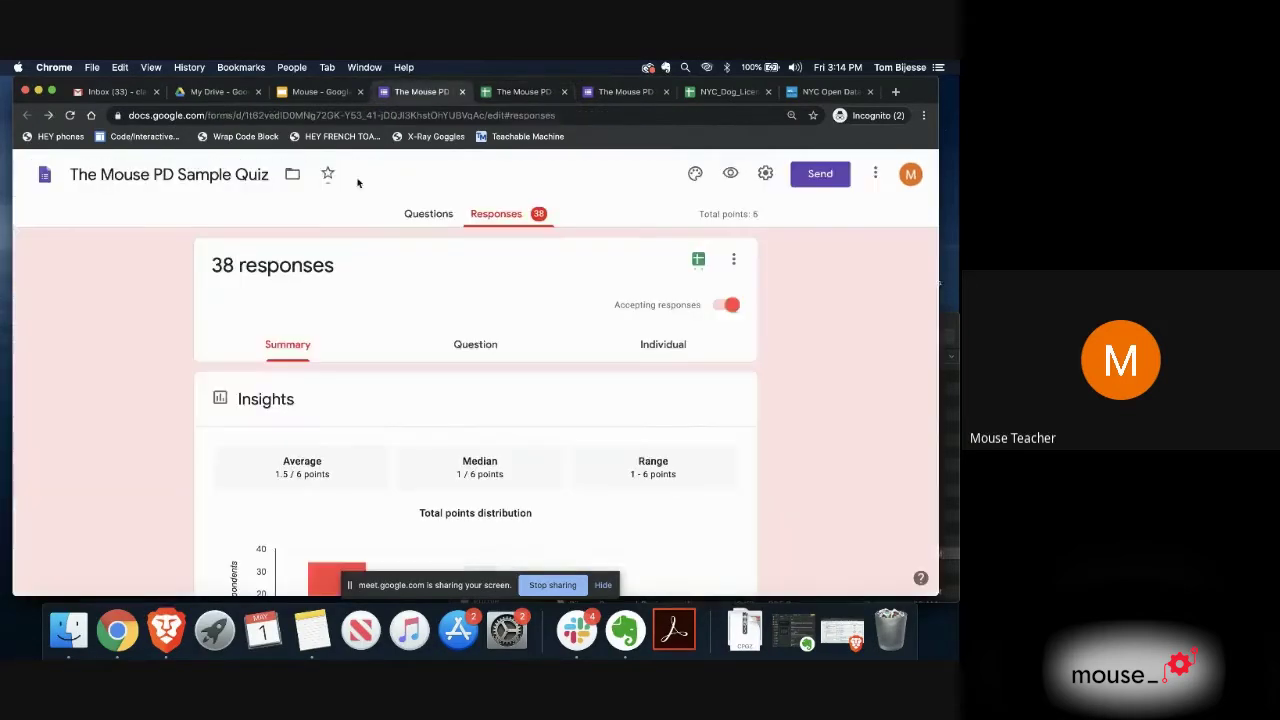
left_click(418, 215)
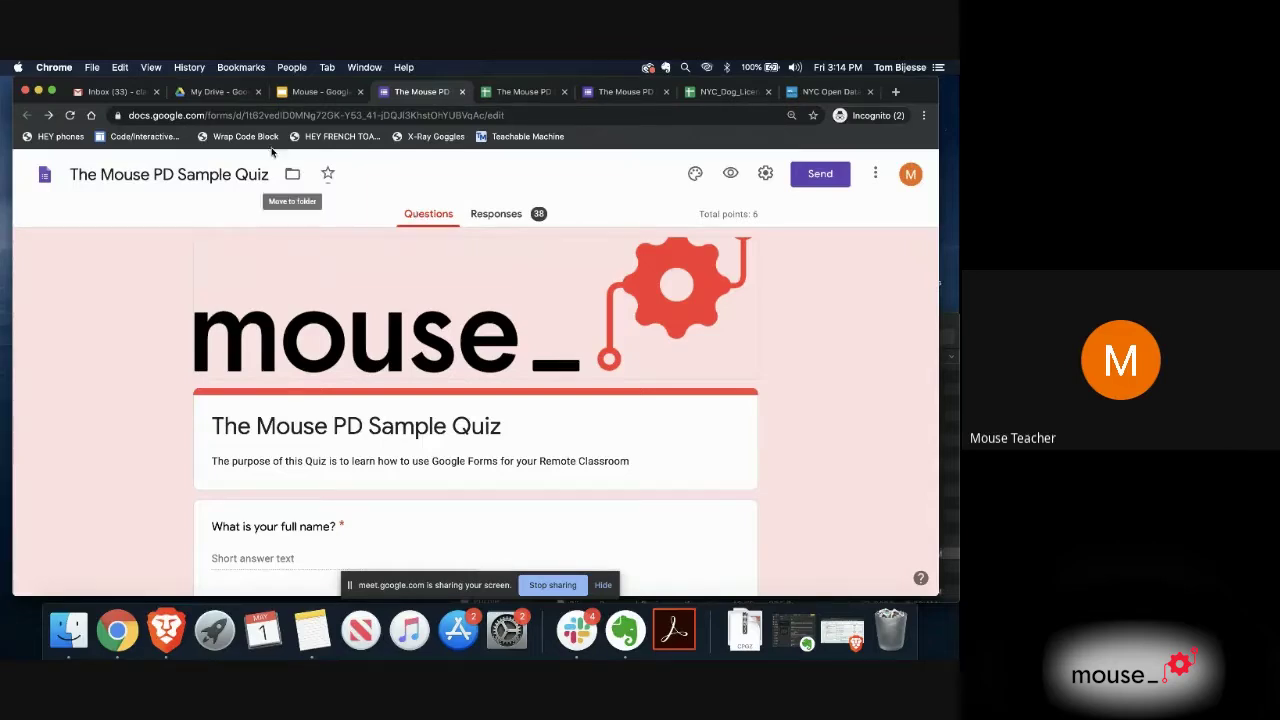
Step: Switch to Google Drive and create a new blank Google Form in My Drive
left_click(233, 93)
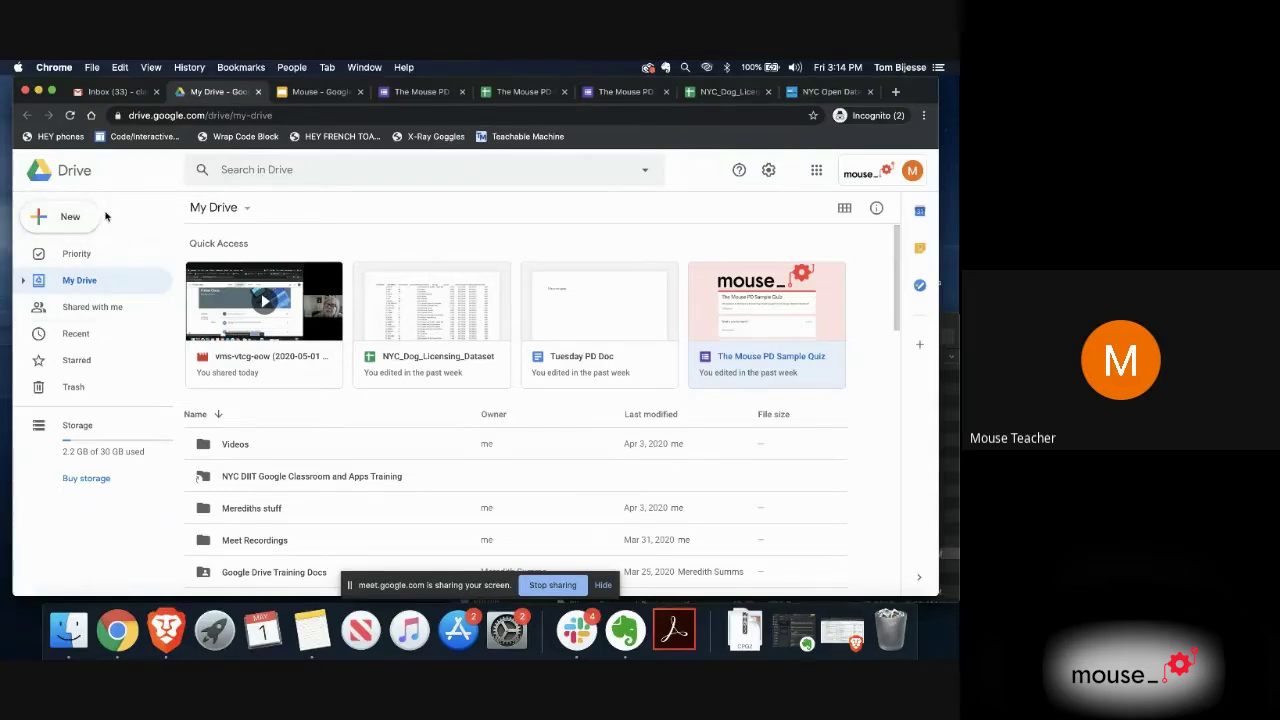
left_click(56, 224)
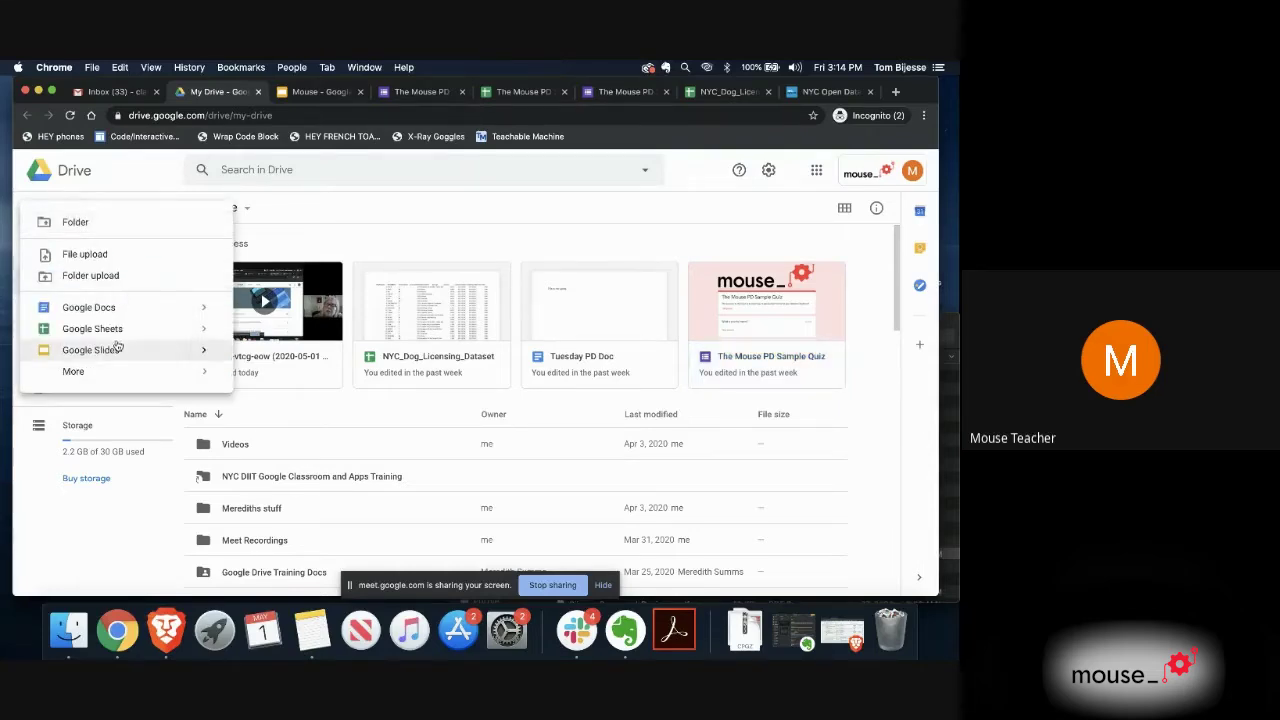
mouse_move(123, 371)
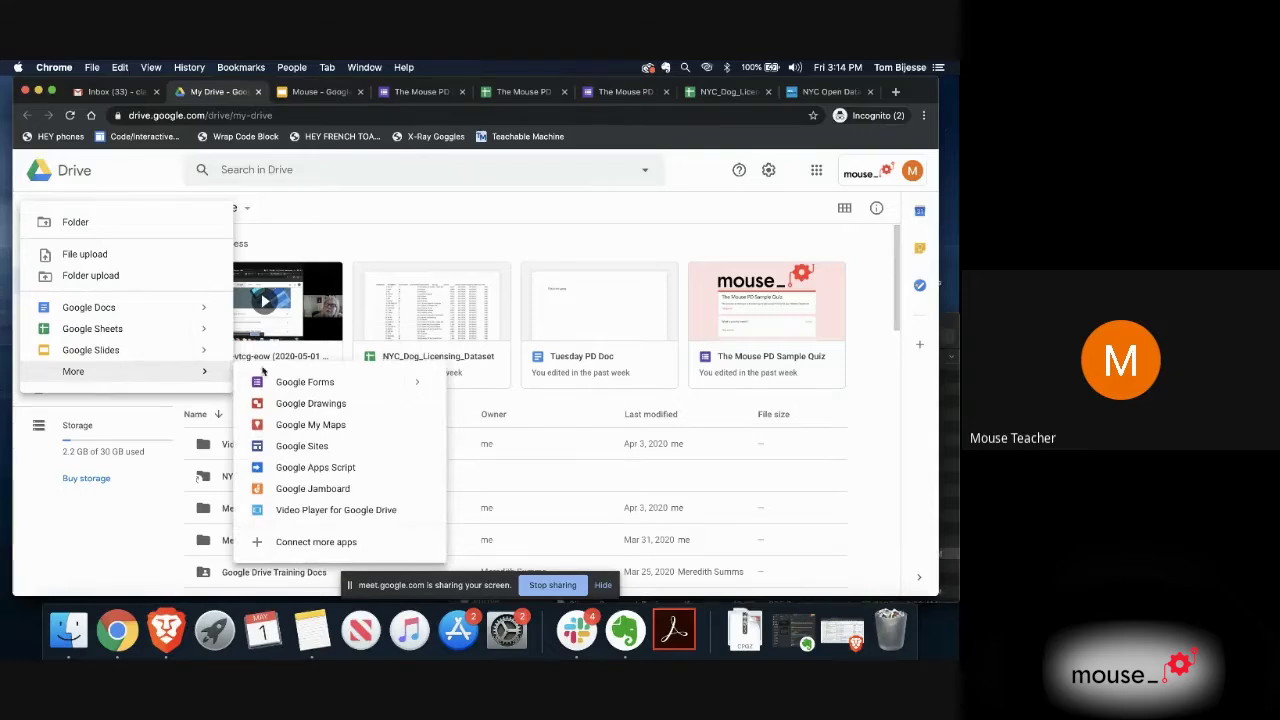
left_click(295, 389)
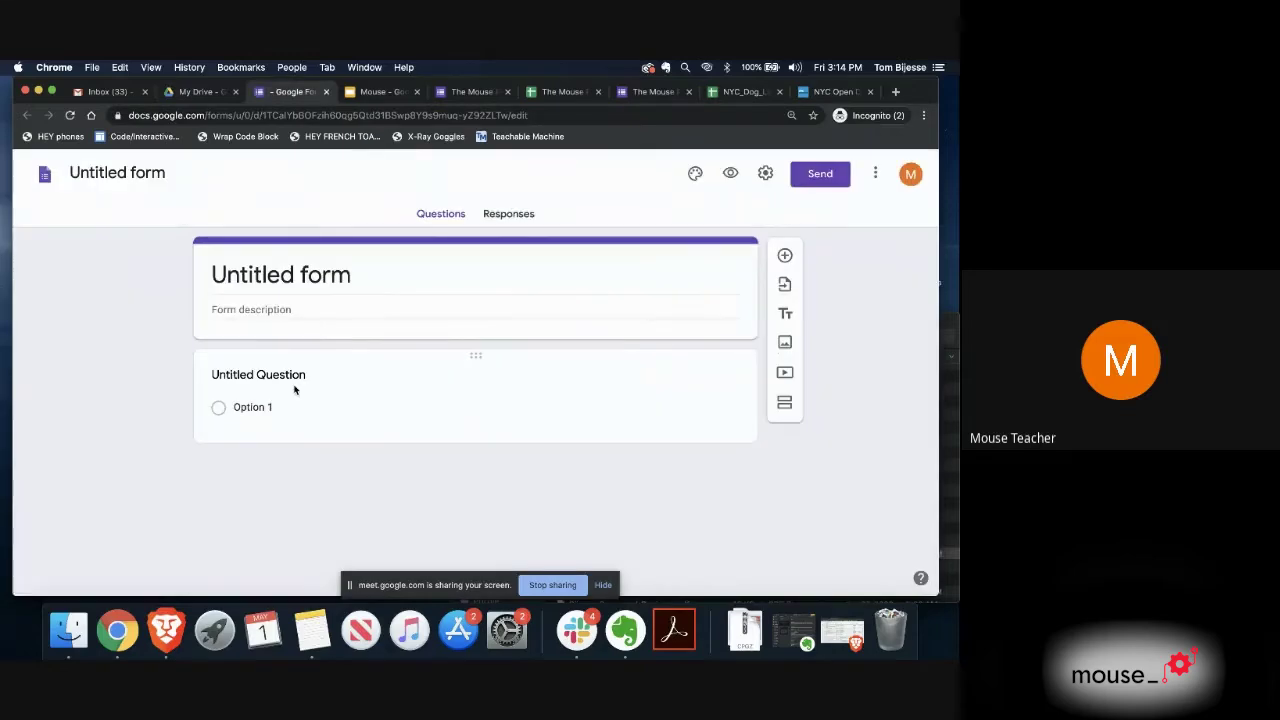
Step: Title the new form "May 1 Quiz"
left_click(328, 275)
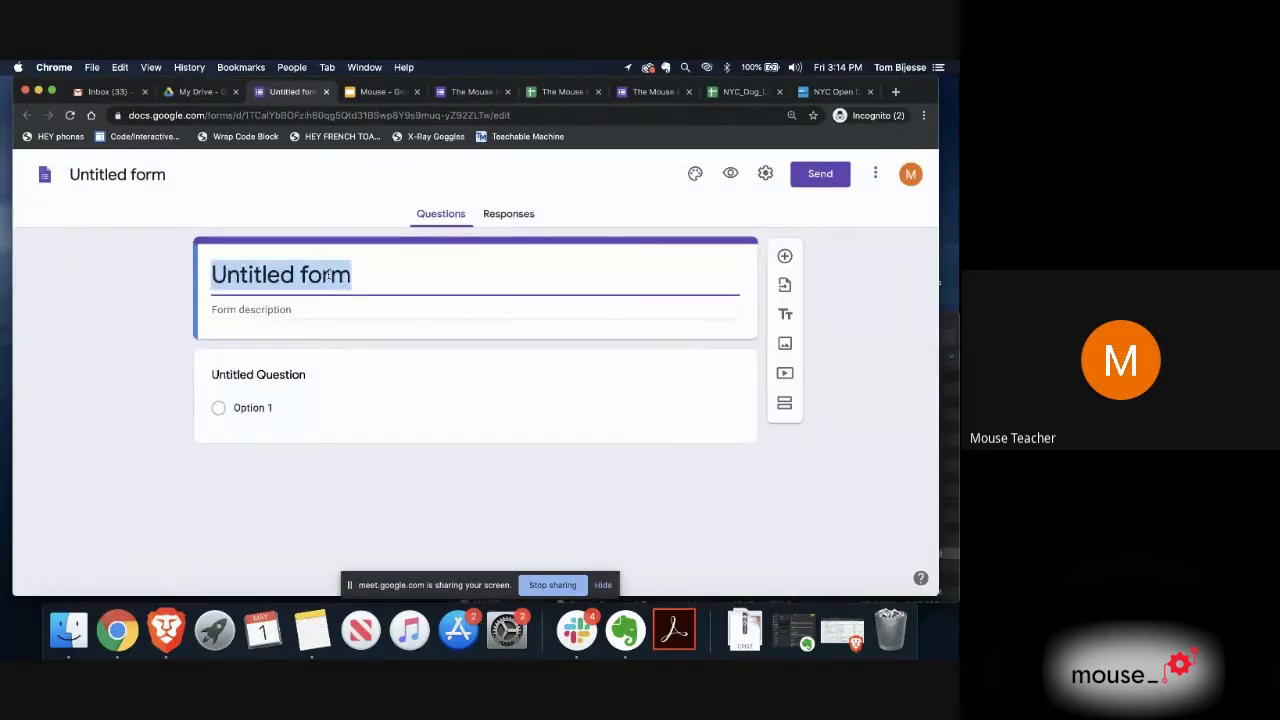
type("May 1")
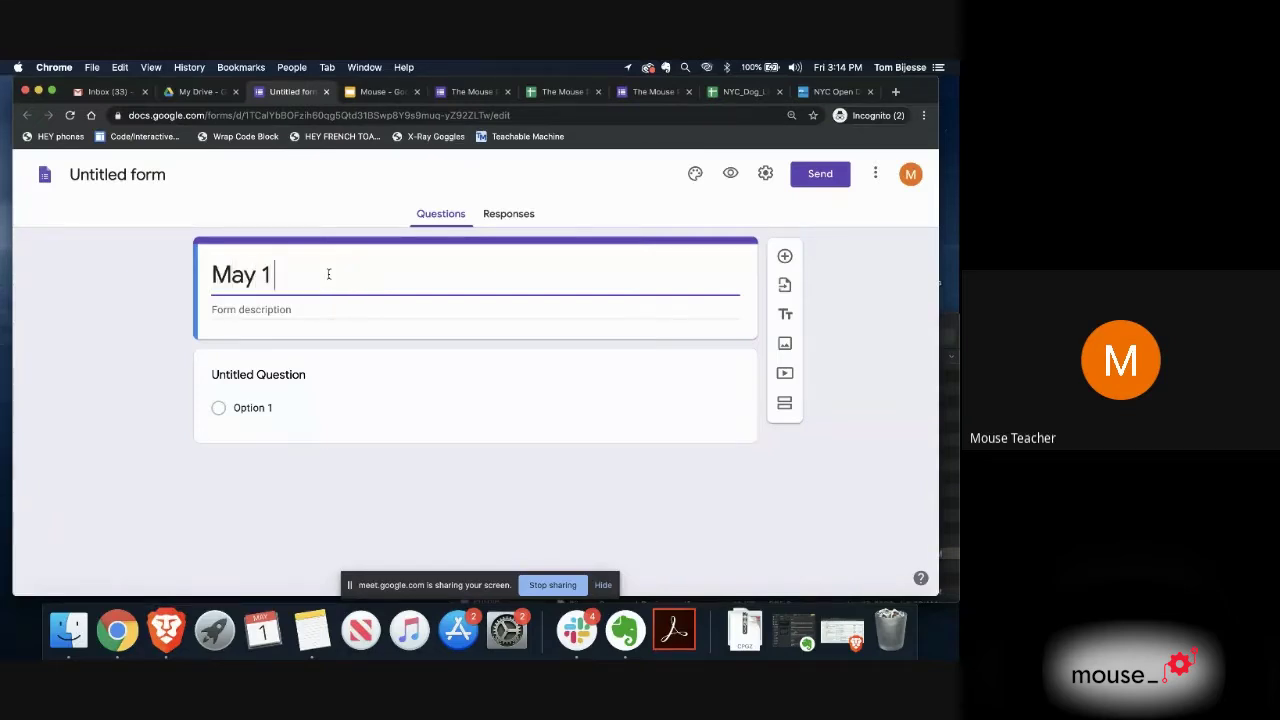
type(" Quiz")
Step: Enter "What is your name?" as the first question and view the available answer types, keeping Short answer
left_click(318, 389)
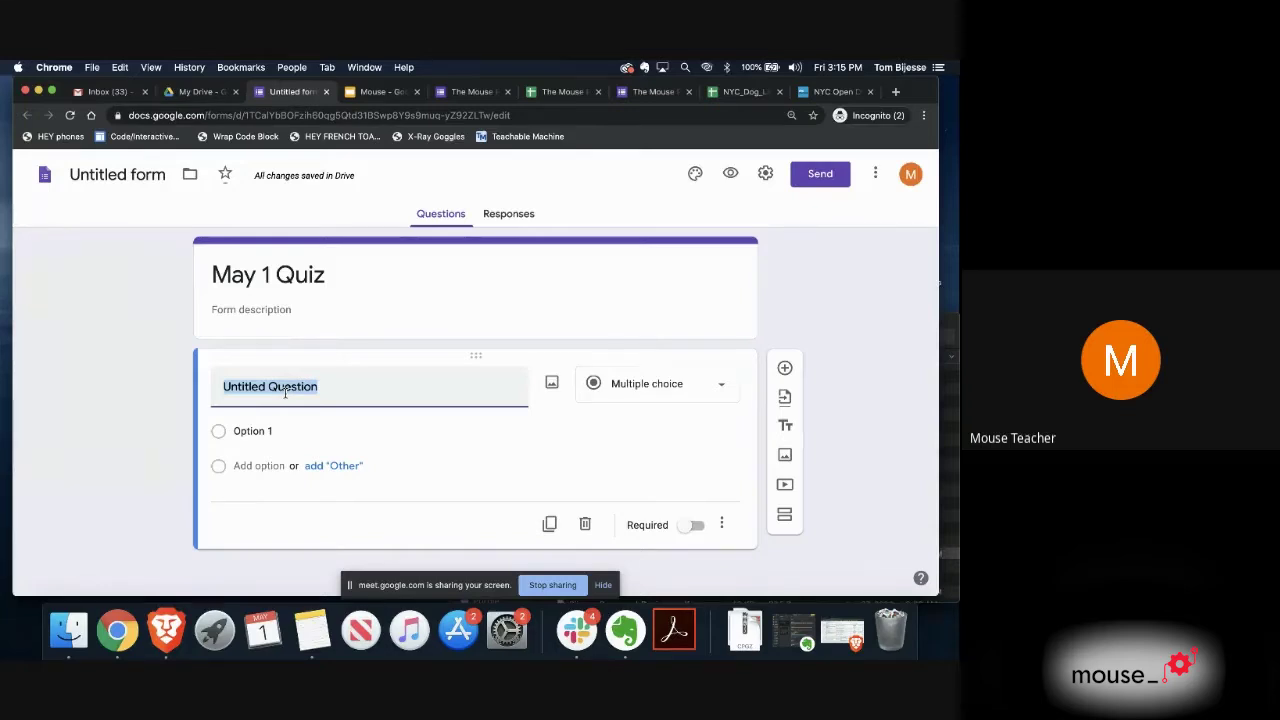
type("What ois")
key("BackSpace")
key("BackSpace")
type("is your")
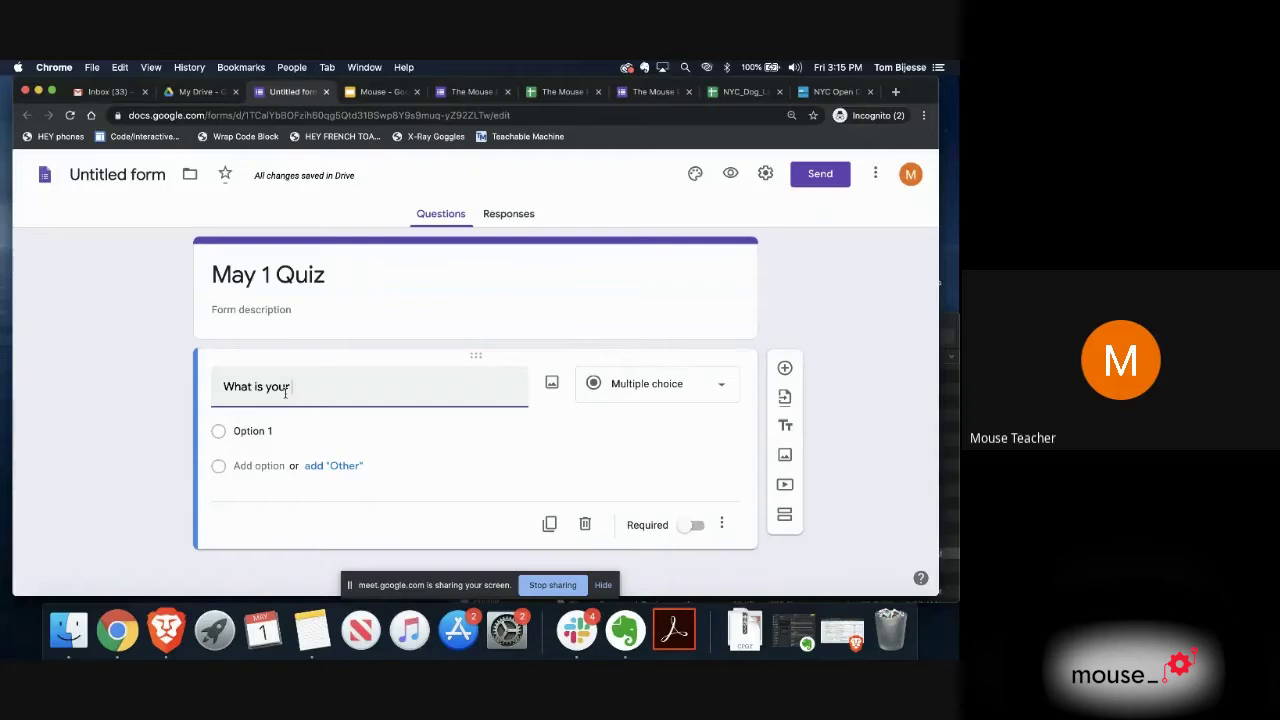
type(" name?")
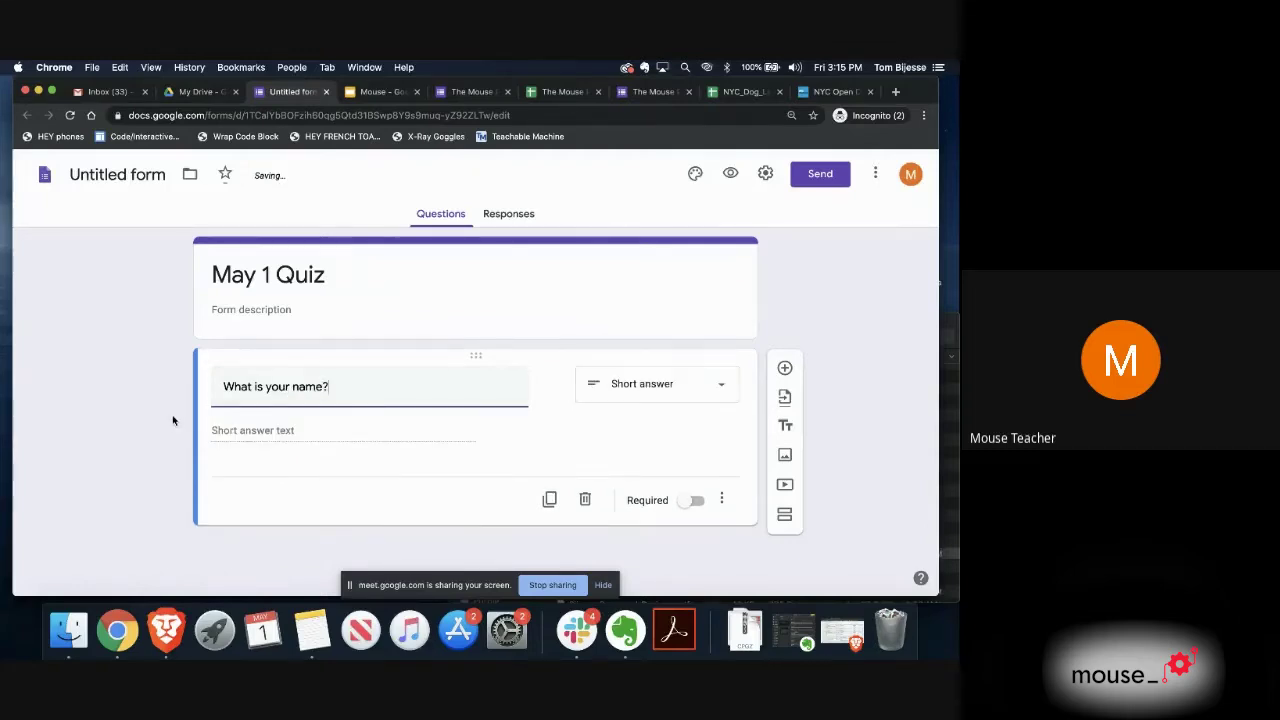
left_click(655, 394)
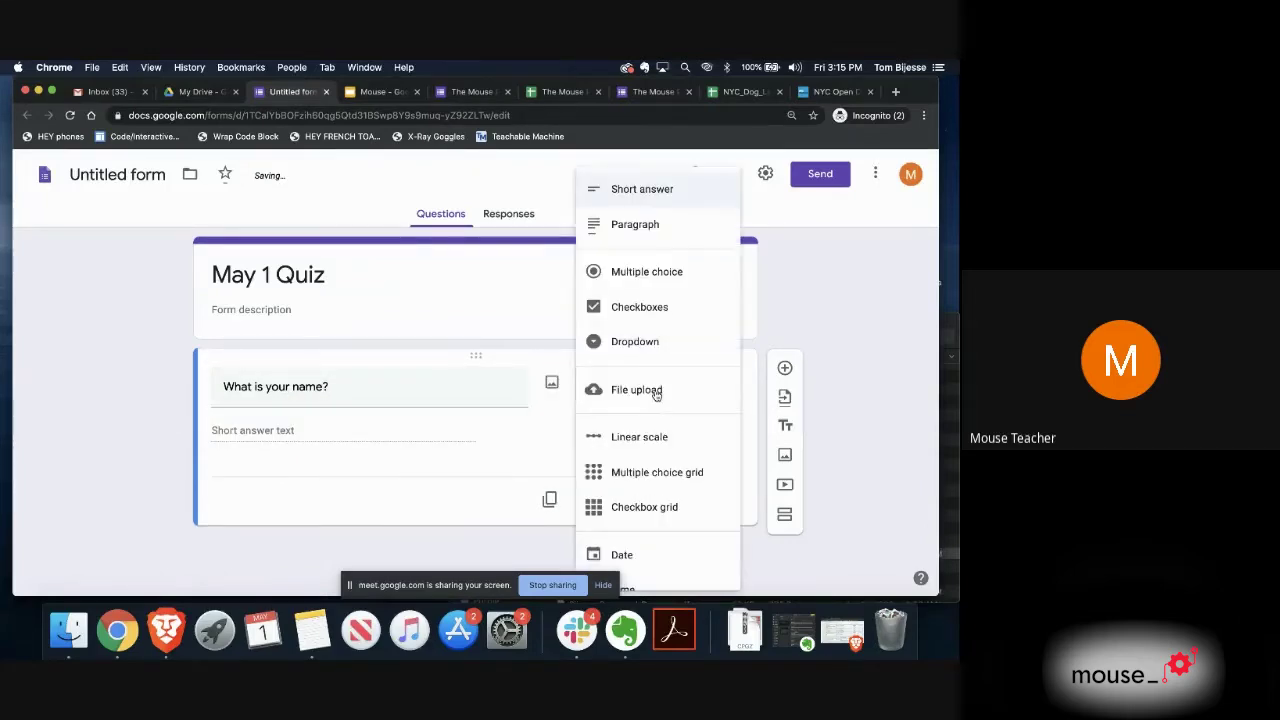
left_click(792, 323)
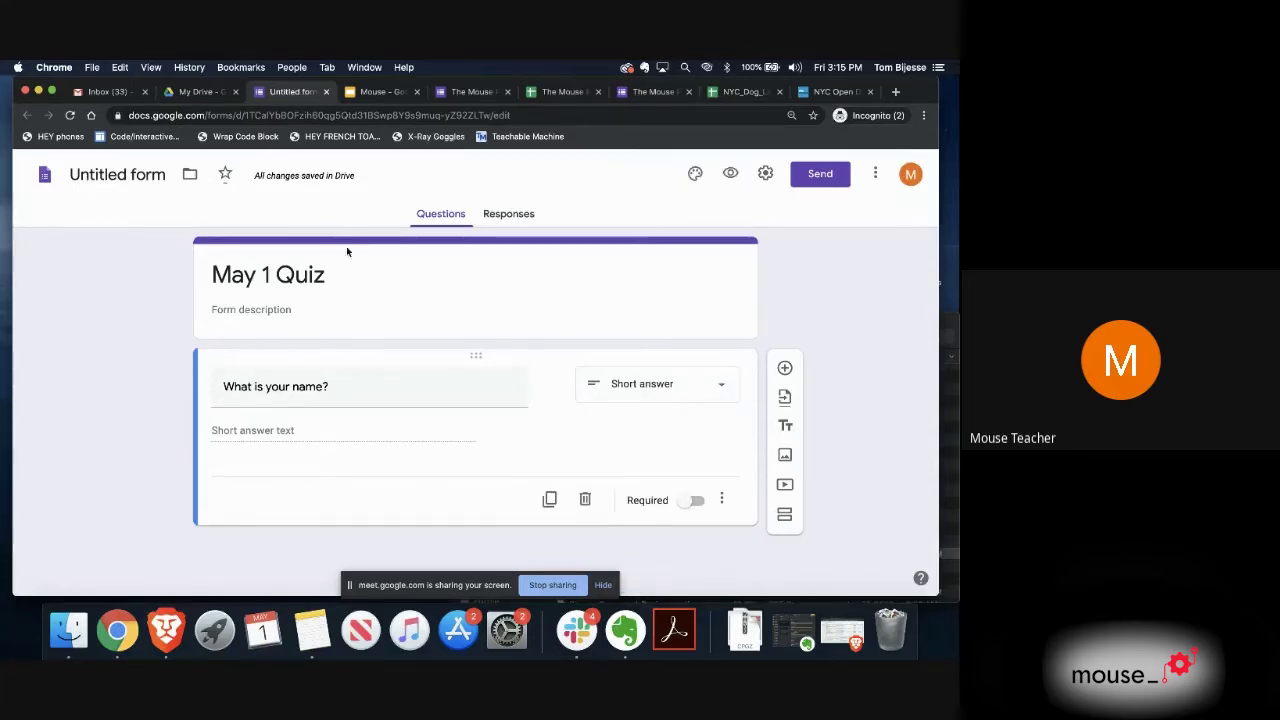
Step: Apply the "May 1 Quiz" title as the form's file name and reselect the name question
left_click(242, 273)
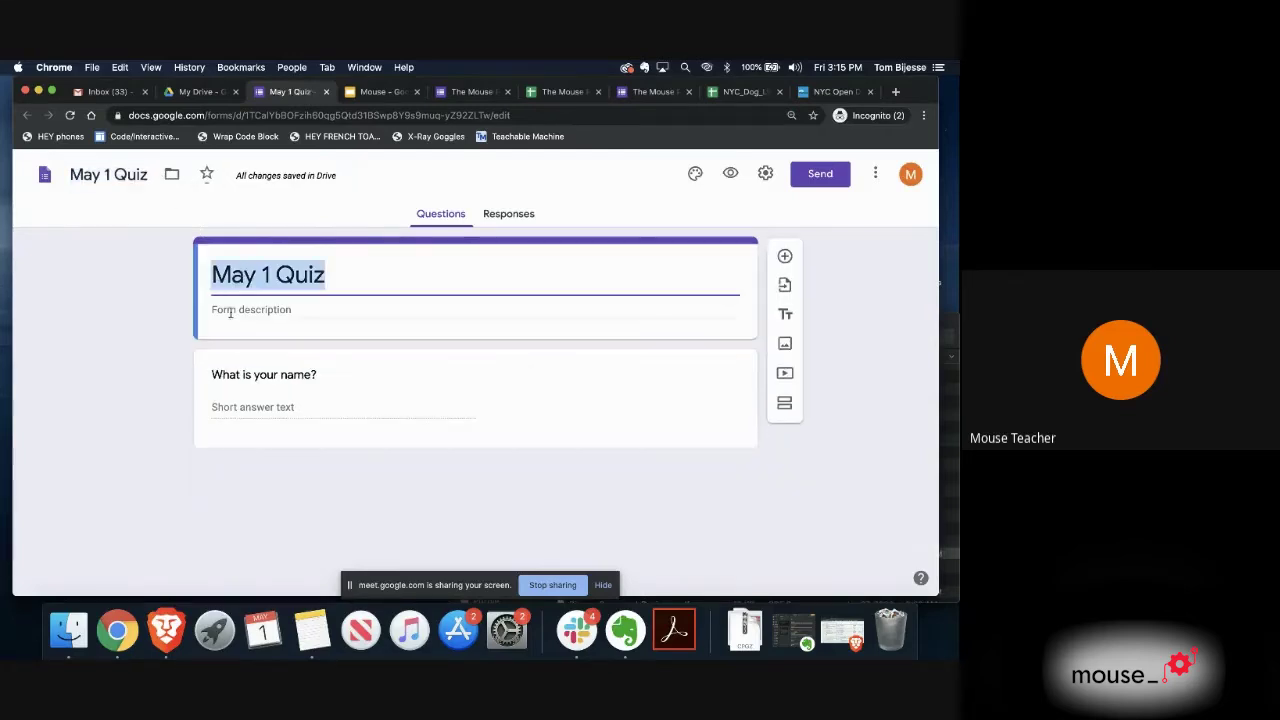
left_click(238, 381)
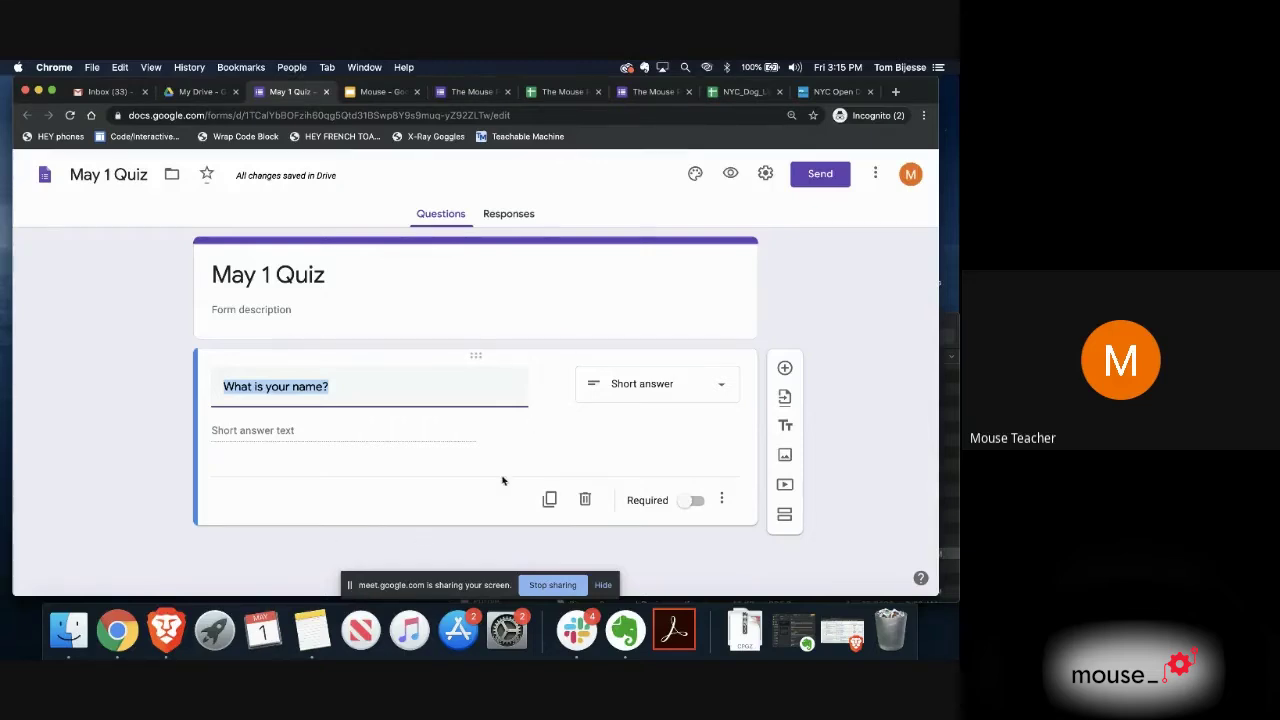
left_click(555, 428)
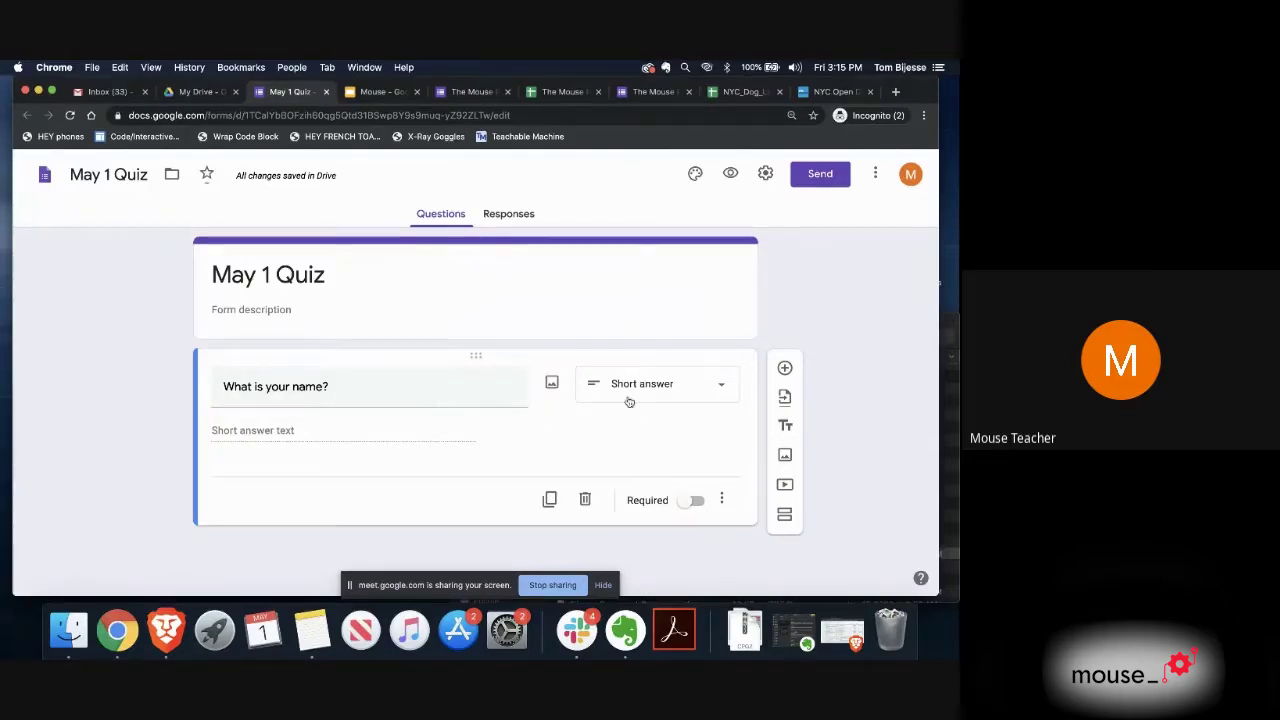
Step: Try the Multiple choice type on the name question and return it to Short answer
left_click(670, 390)
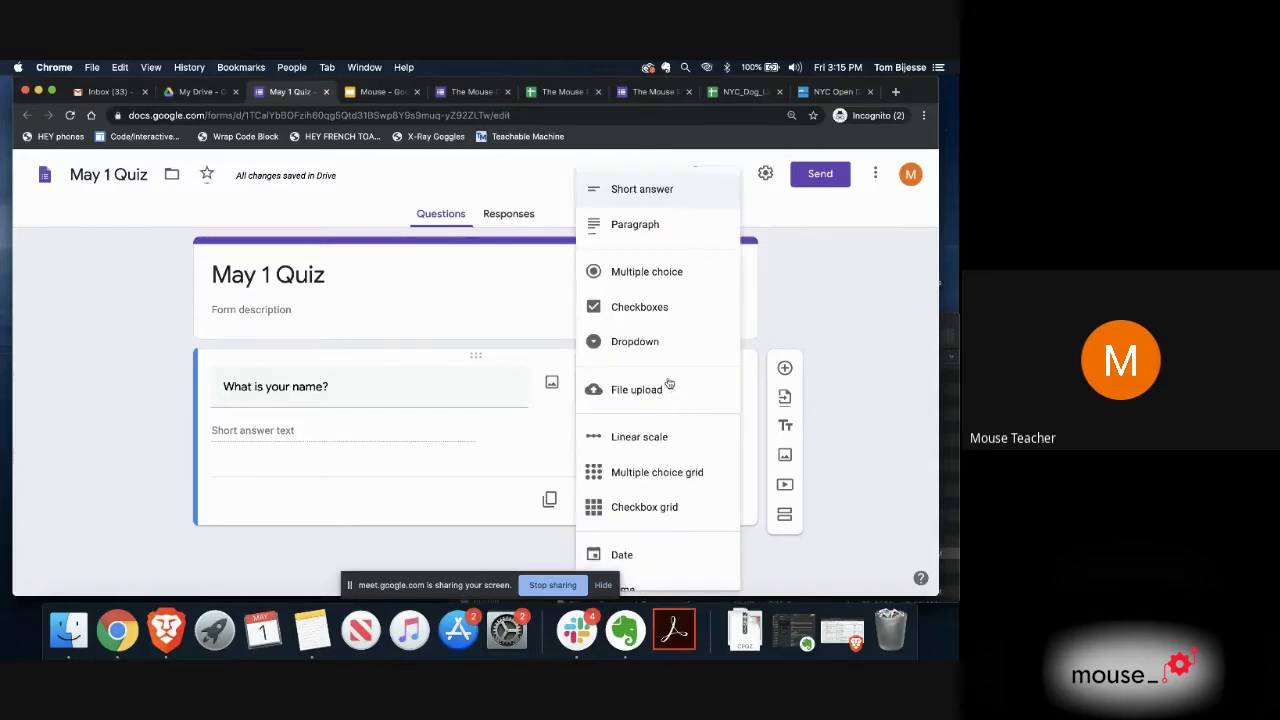
left_click(685, 273)
left_click(242, 432)
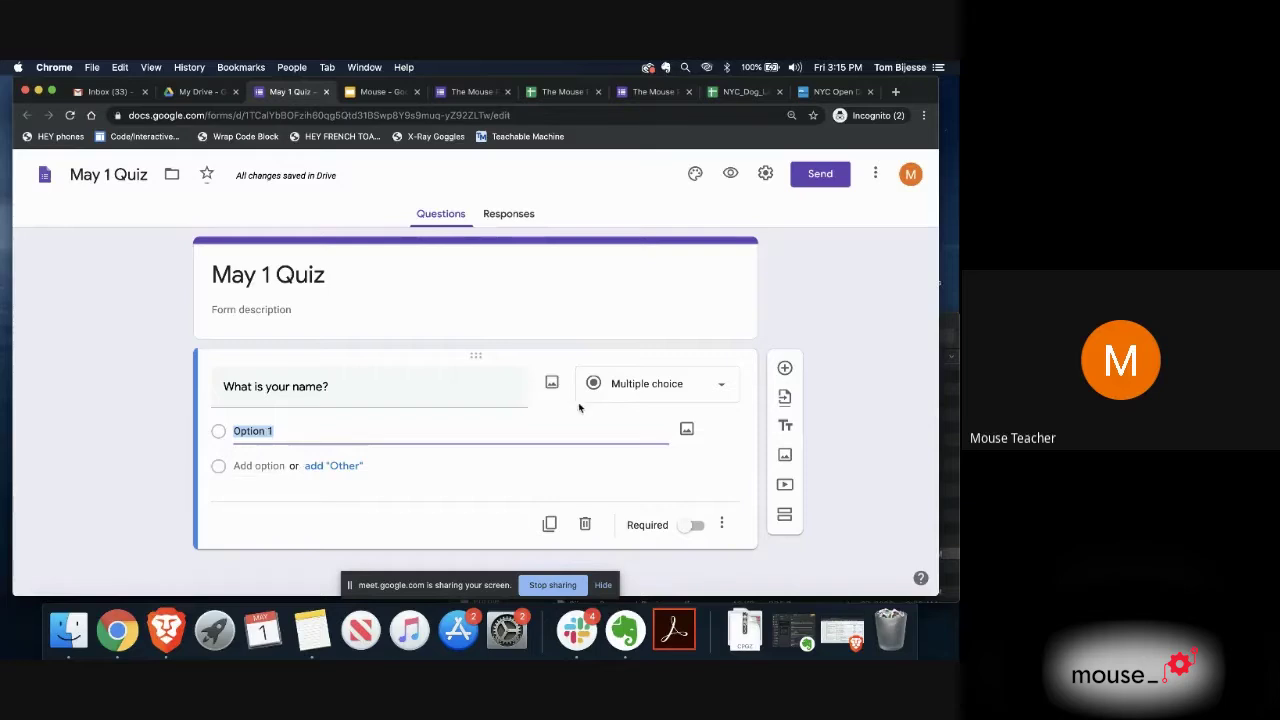
left_click(646, 392)
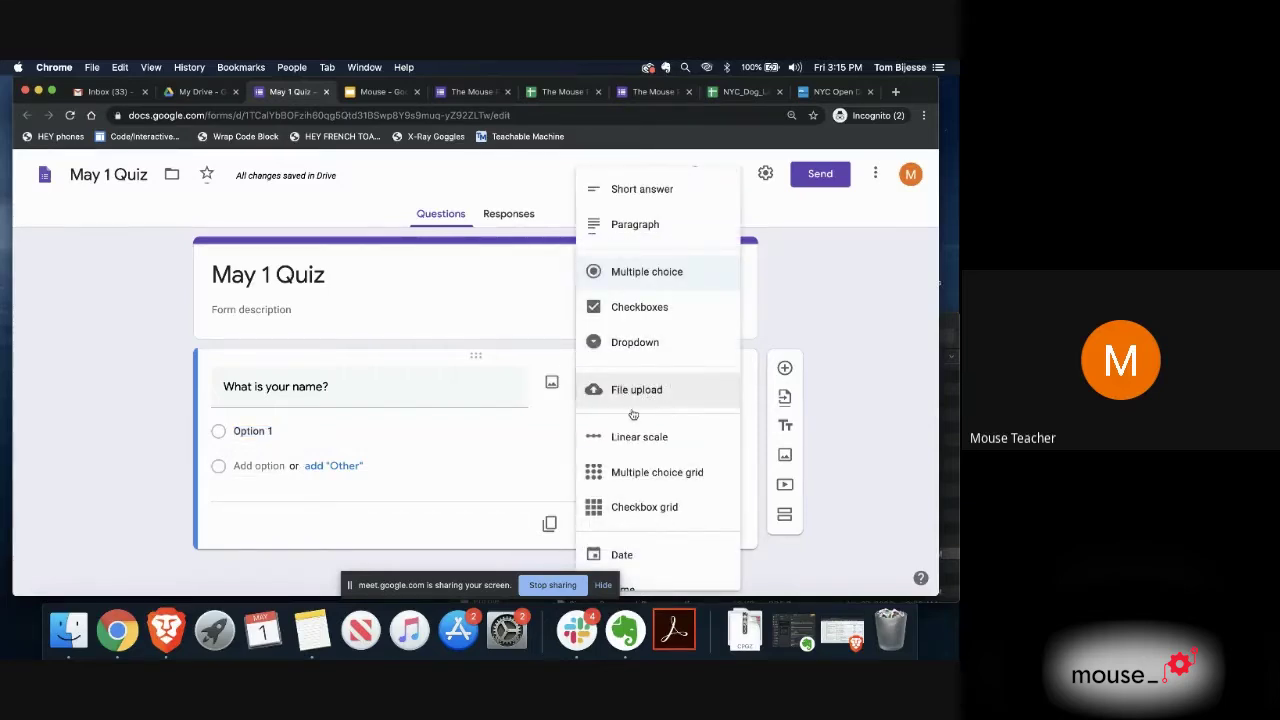
left_click(645, 189)
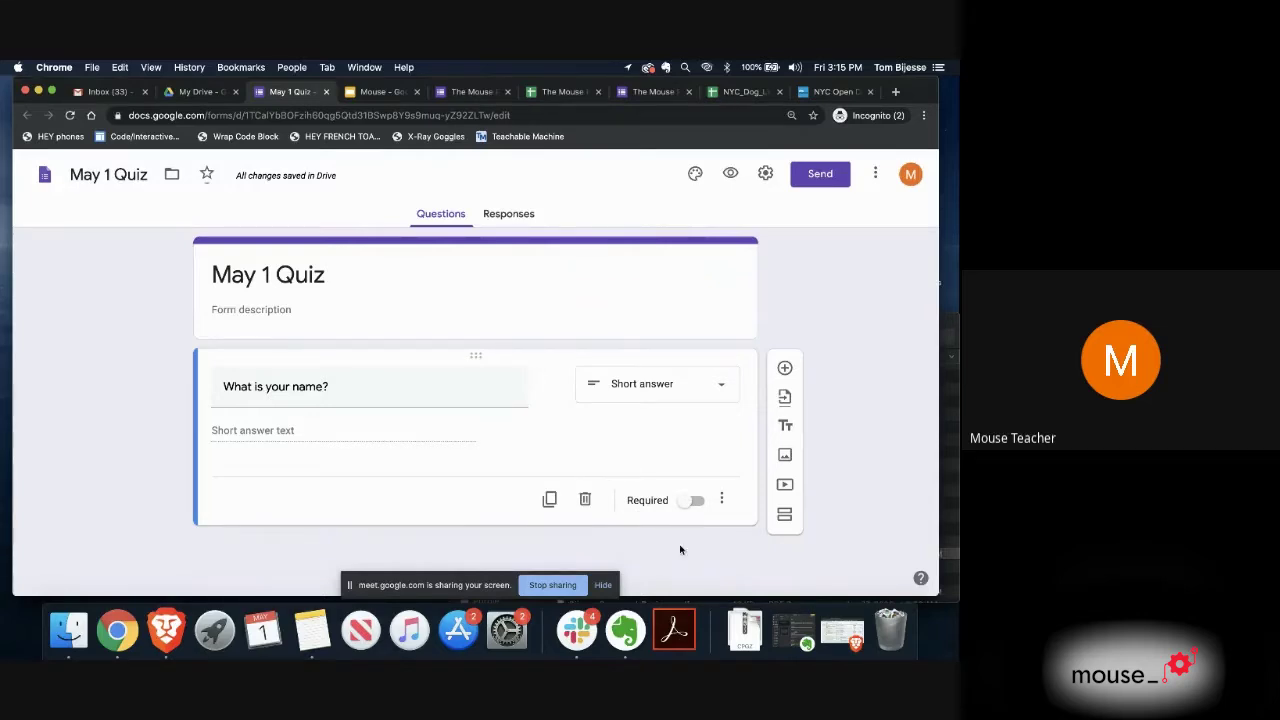
Step: Make the "What is your name?" question required and open the form's general settings
left_click(690, 500)
left_click(765, 173)
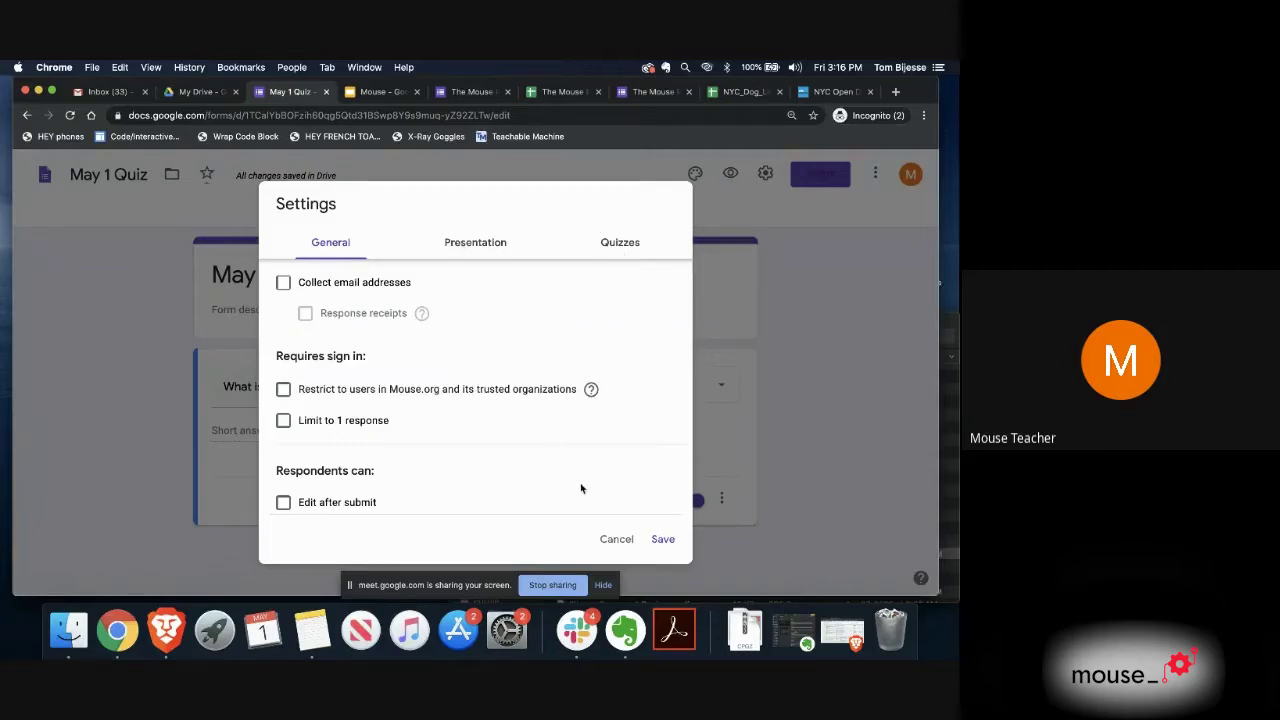
left_click(616, 541)
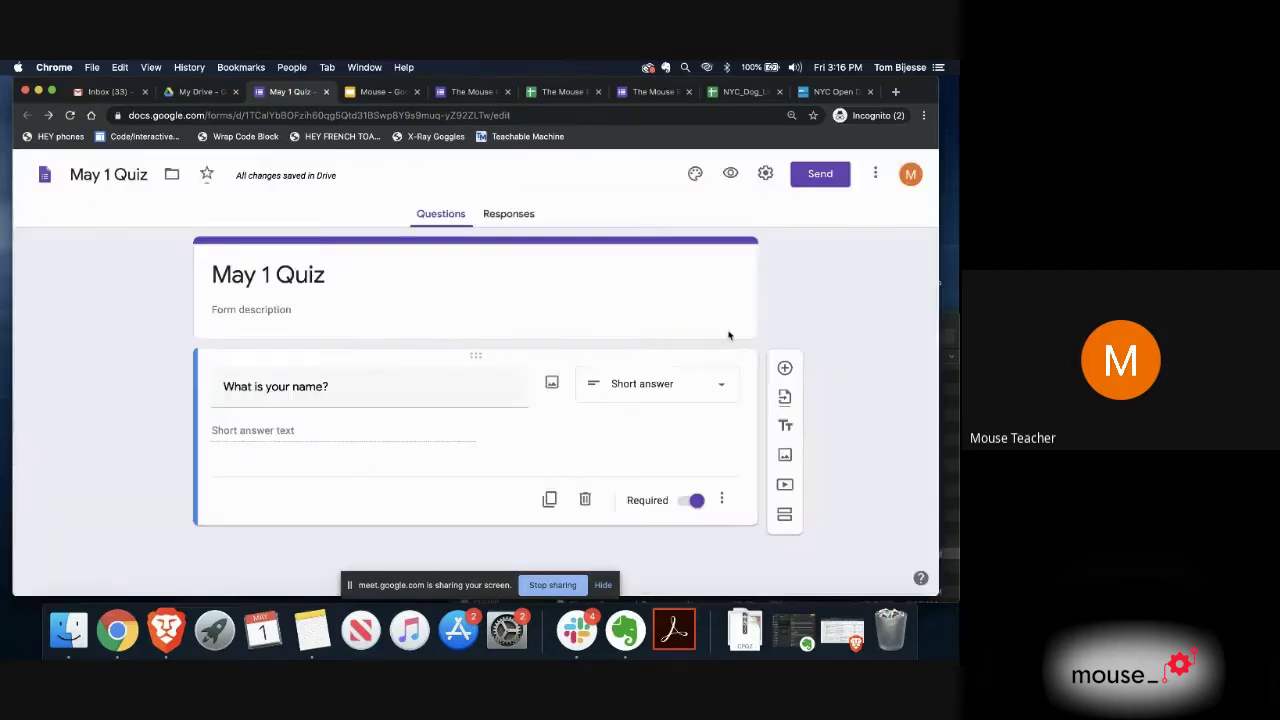
left_click(765, 176)
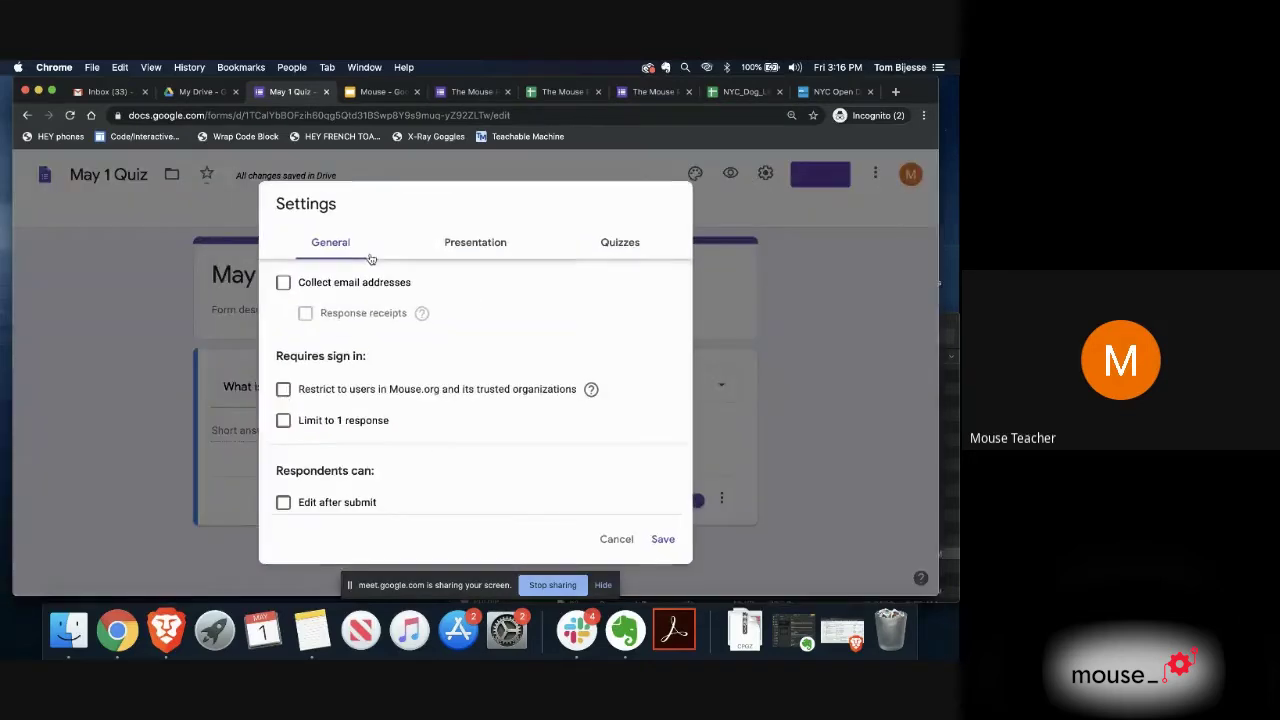
Step: Try restricting the form to users in Mouse.org and its trusted organizations, and clear that restriction
scroll(326, 289, "down", 1)
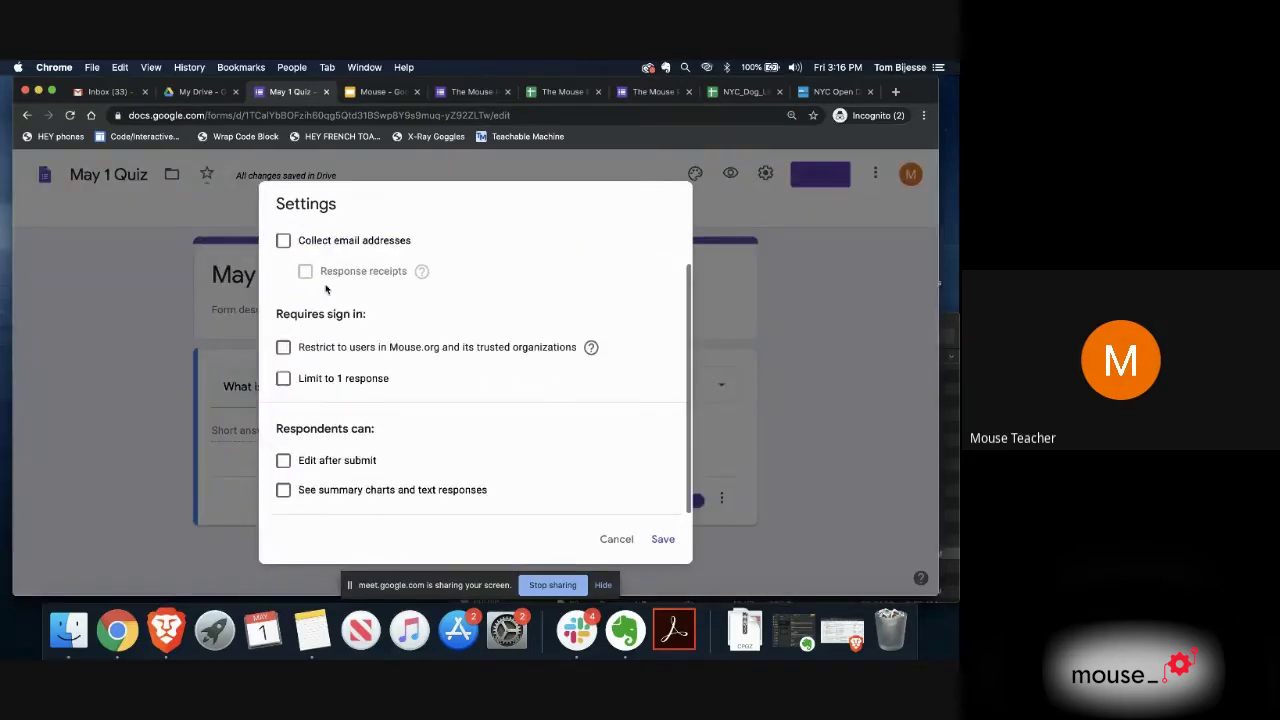
left_click(284, 350)
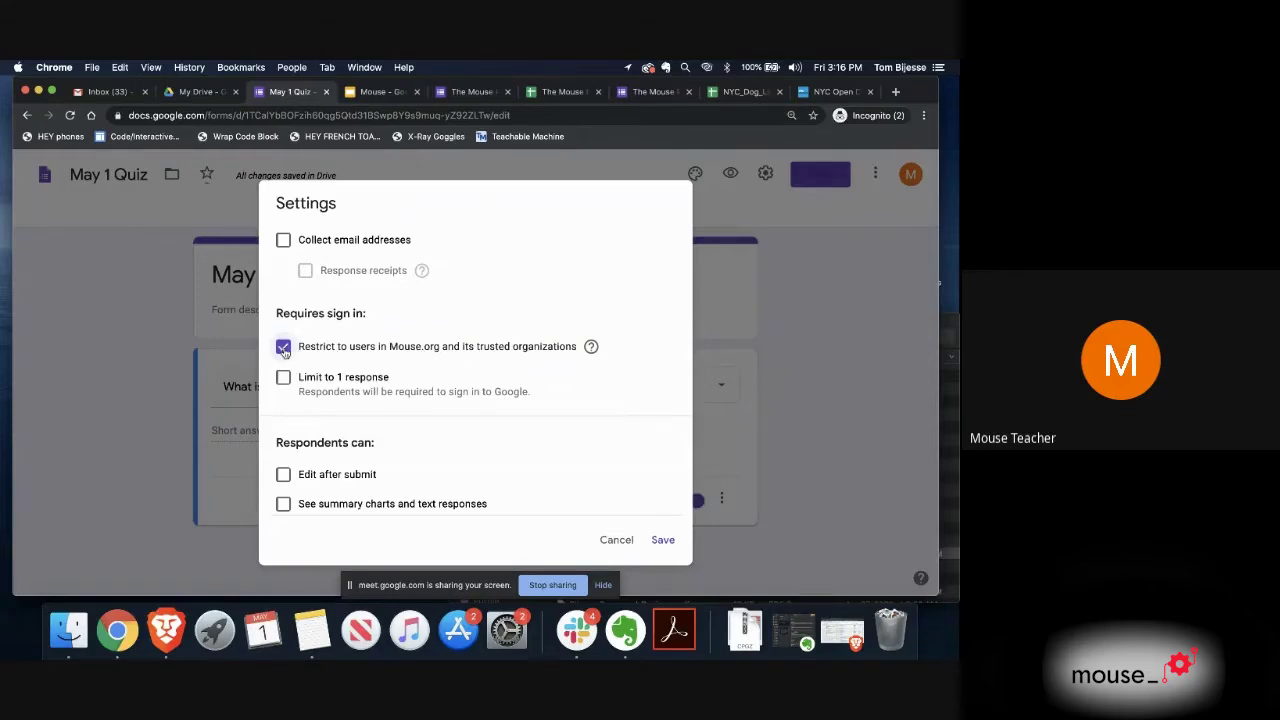
left_click(284, 349)
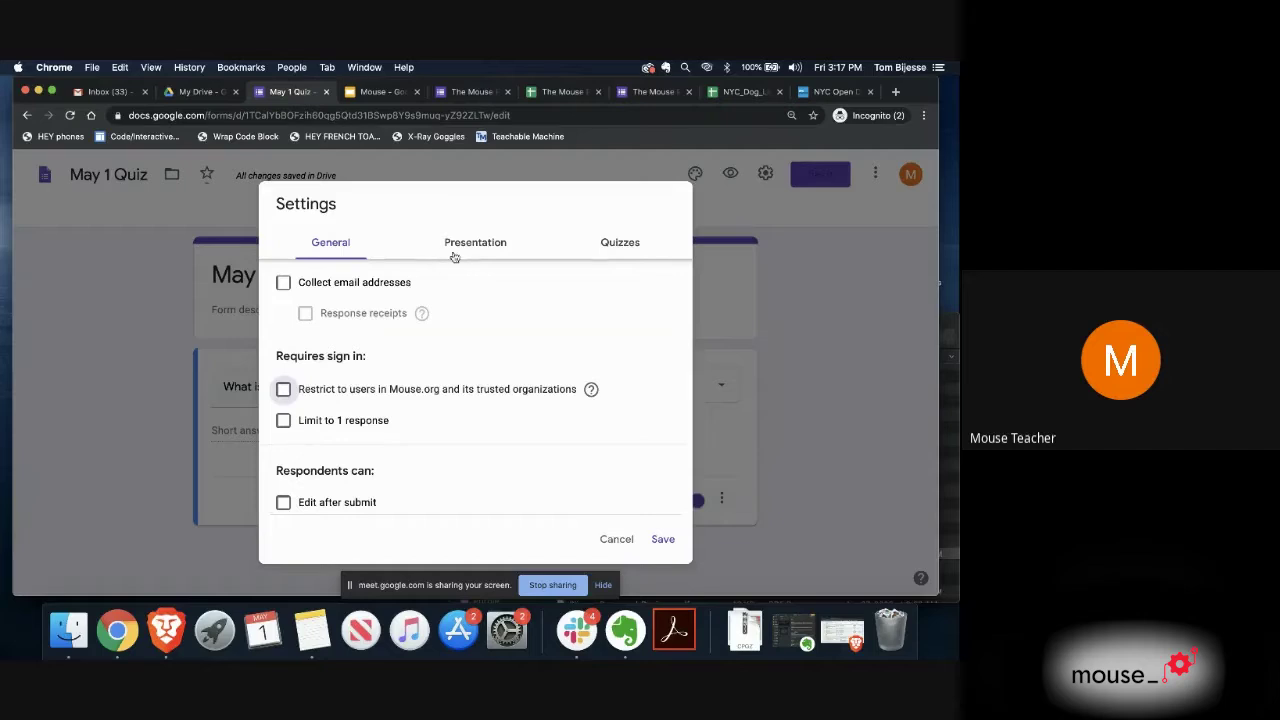
Step: Make the form a quiz and save the settings
left_click(622, 248)
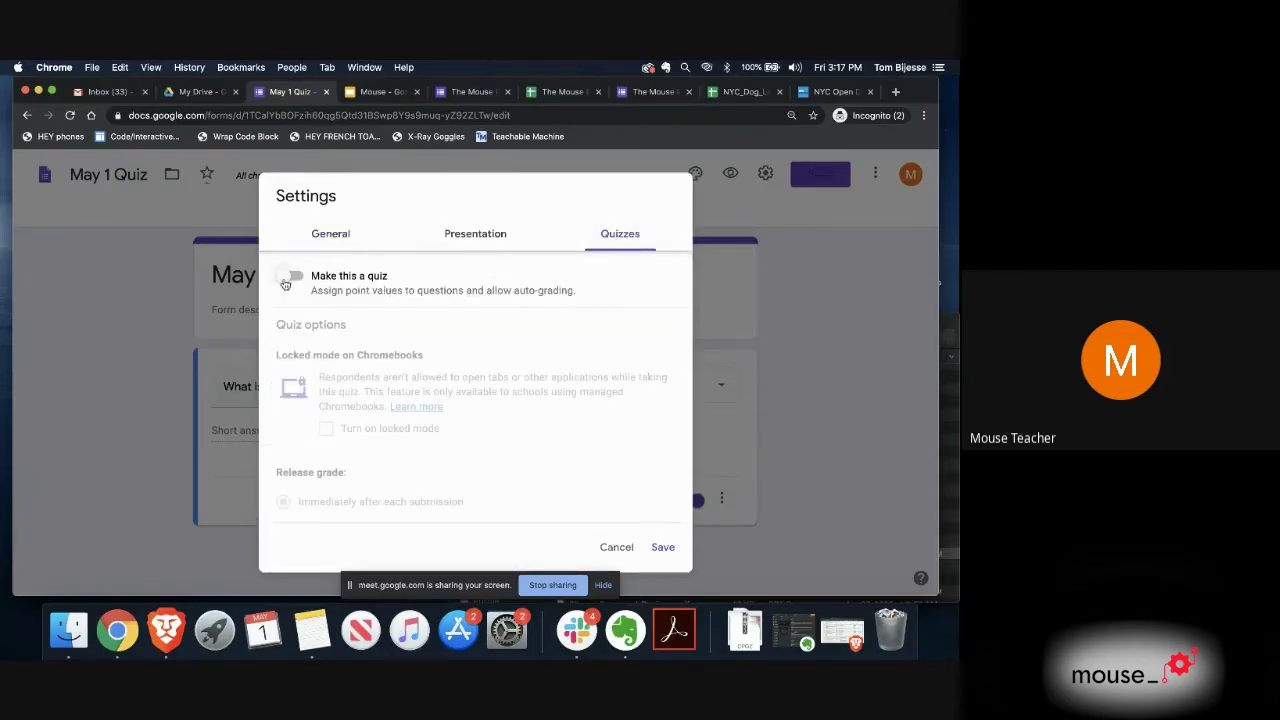
left_click(289, 277)
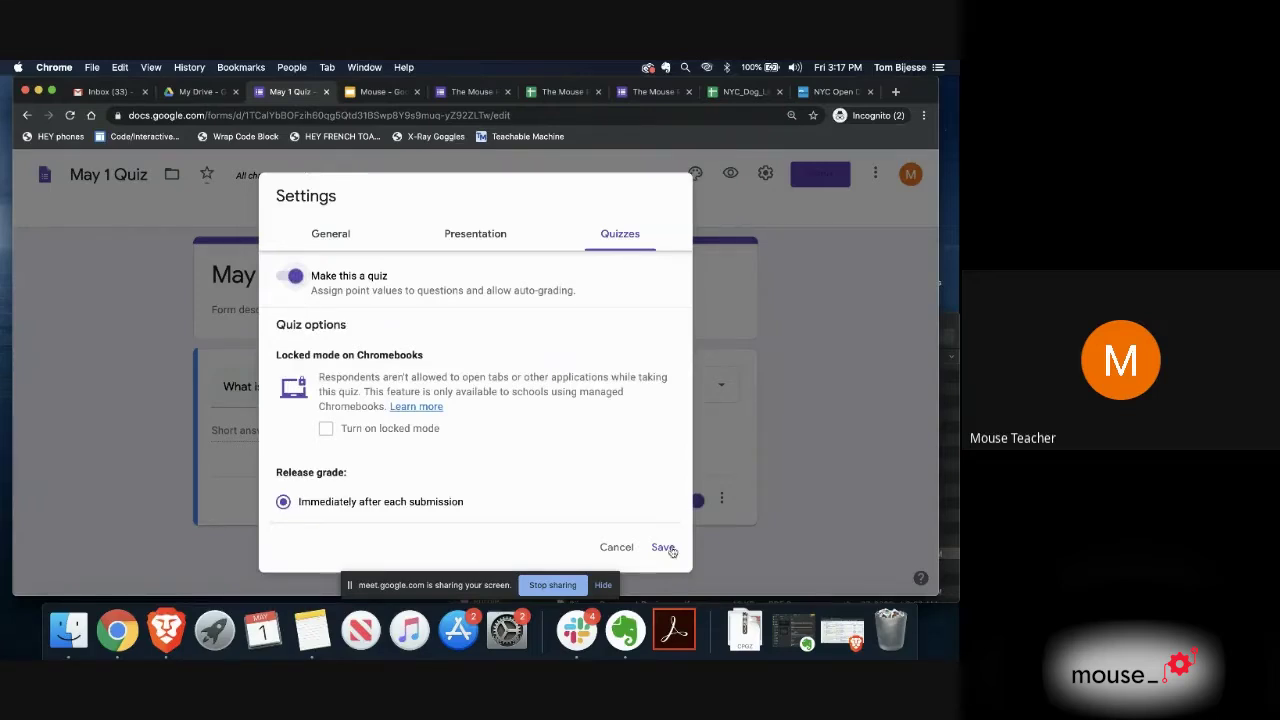
left_click(663, 547)
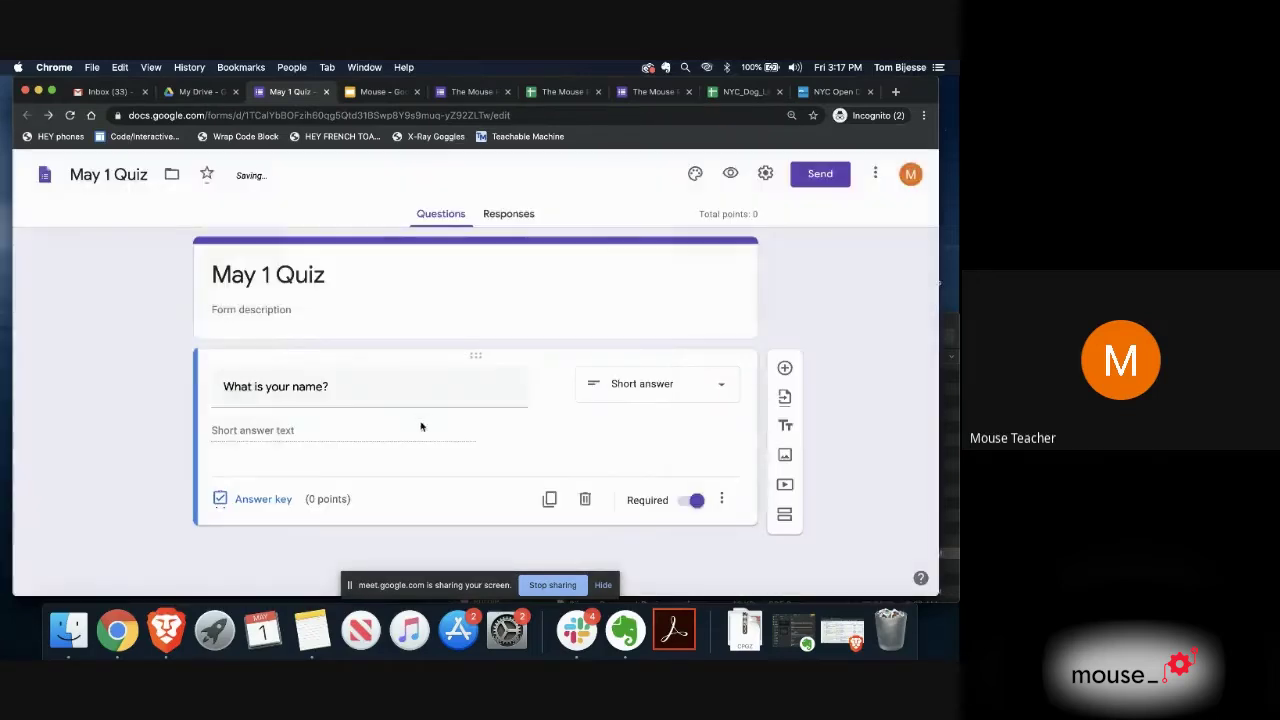
Step: Add a multiple-choice question reading "Favorite Ice Cream" below the name question
left_click(786, 369)
scroll(330, 490, "down", 2)
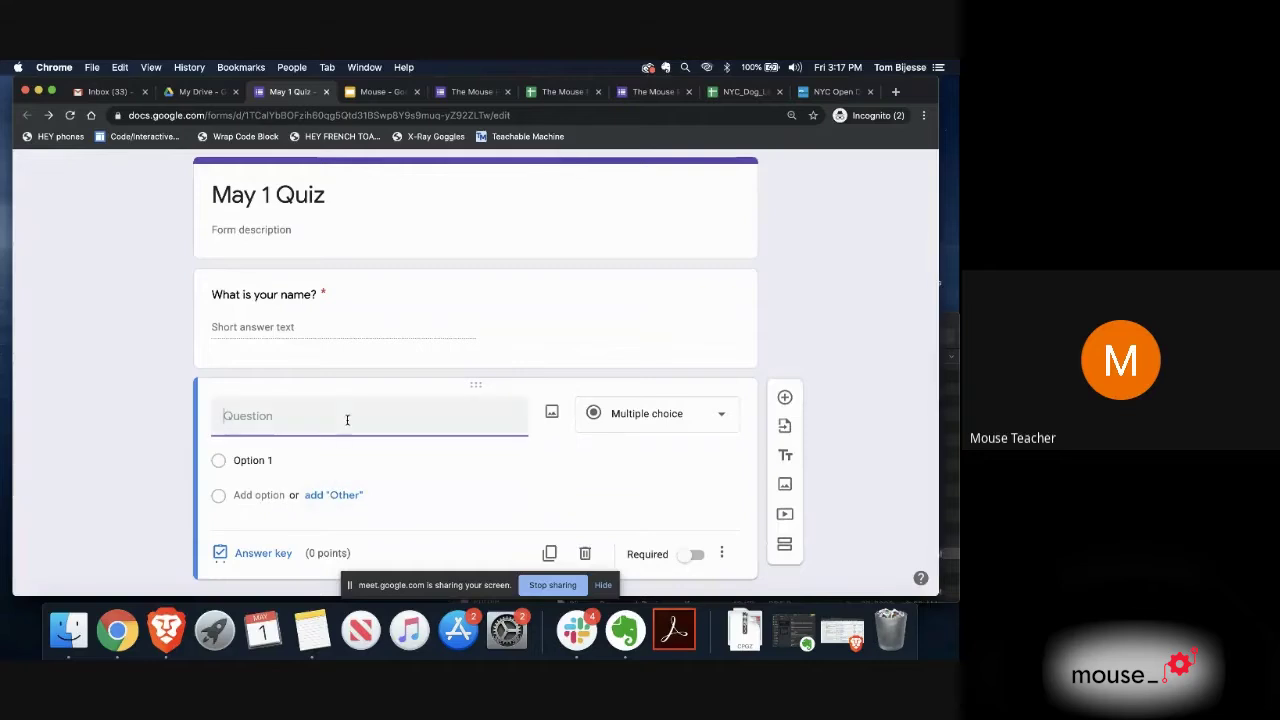
type("Fav")
type("oria")
type("te ")
type("Ice Cream")
Step: Give the ice cream question the answer options "Chocolate" and "Vanilla"
left_click(312, 459)
type("Chocolate")
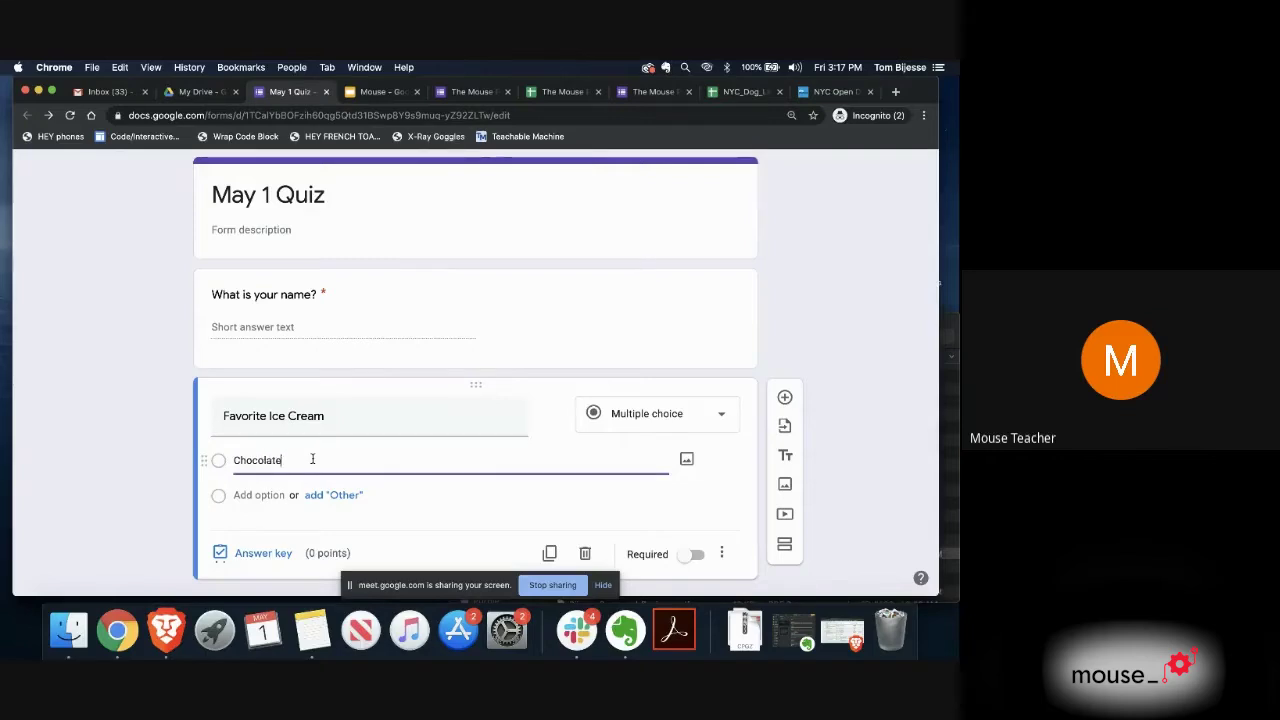
left_click(275, 495)
type("Vanilla")
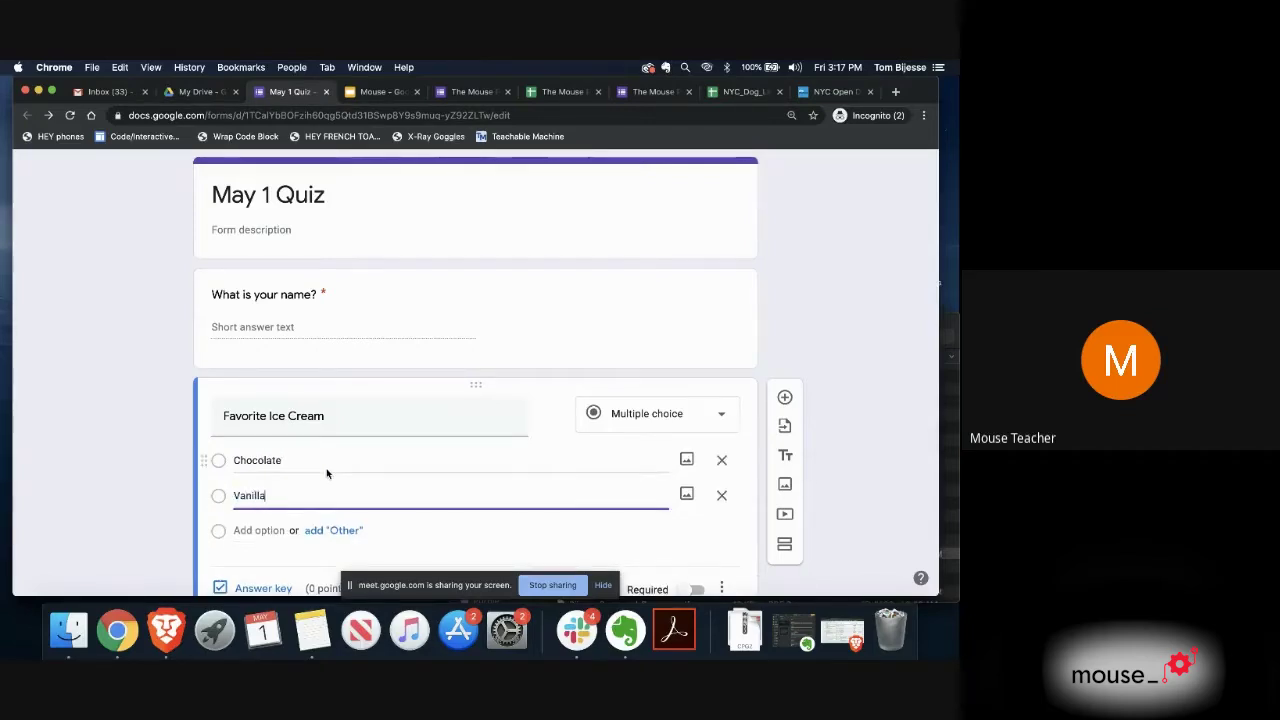
scroll(300, 480, "down", 2)
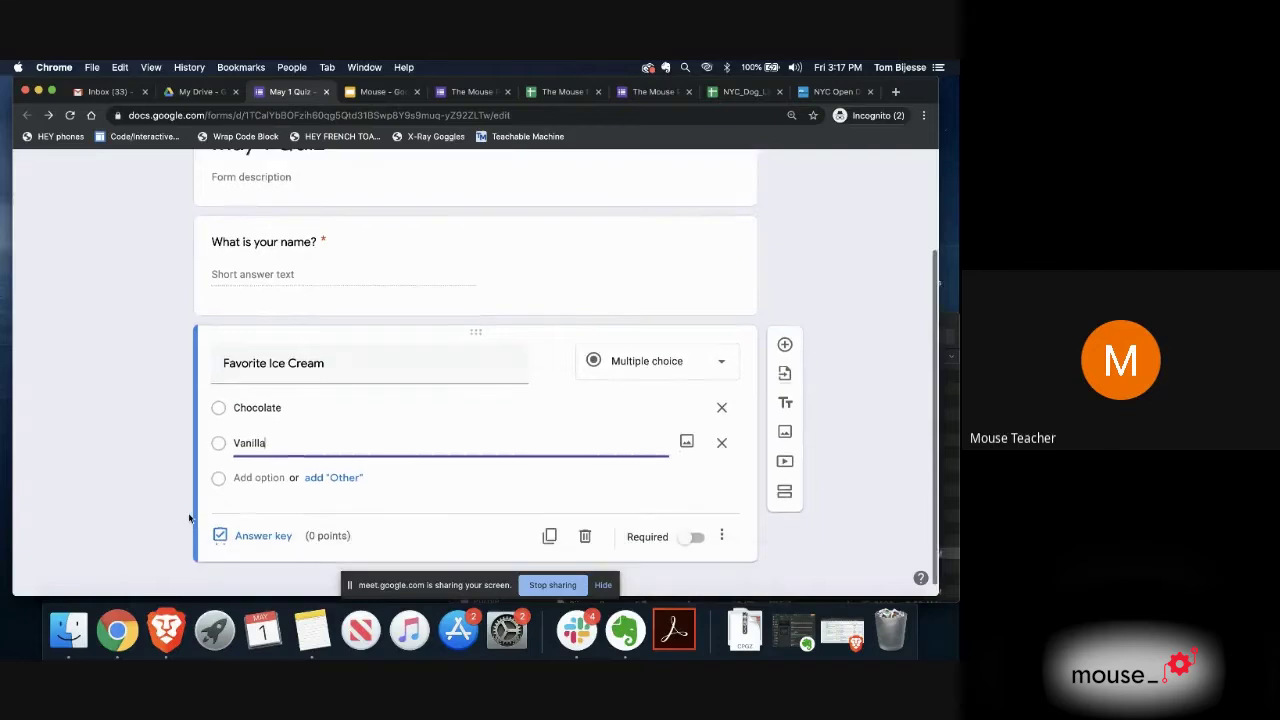
Step: Check the quiz options in the form's settings and leave them without saving changes
scroll(555, 432, "up", 3)
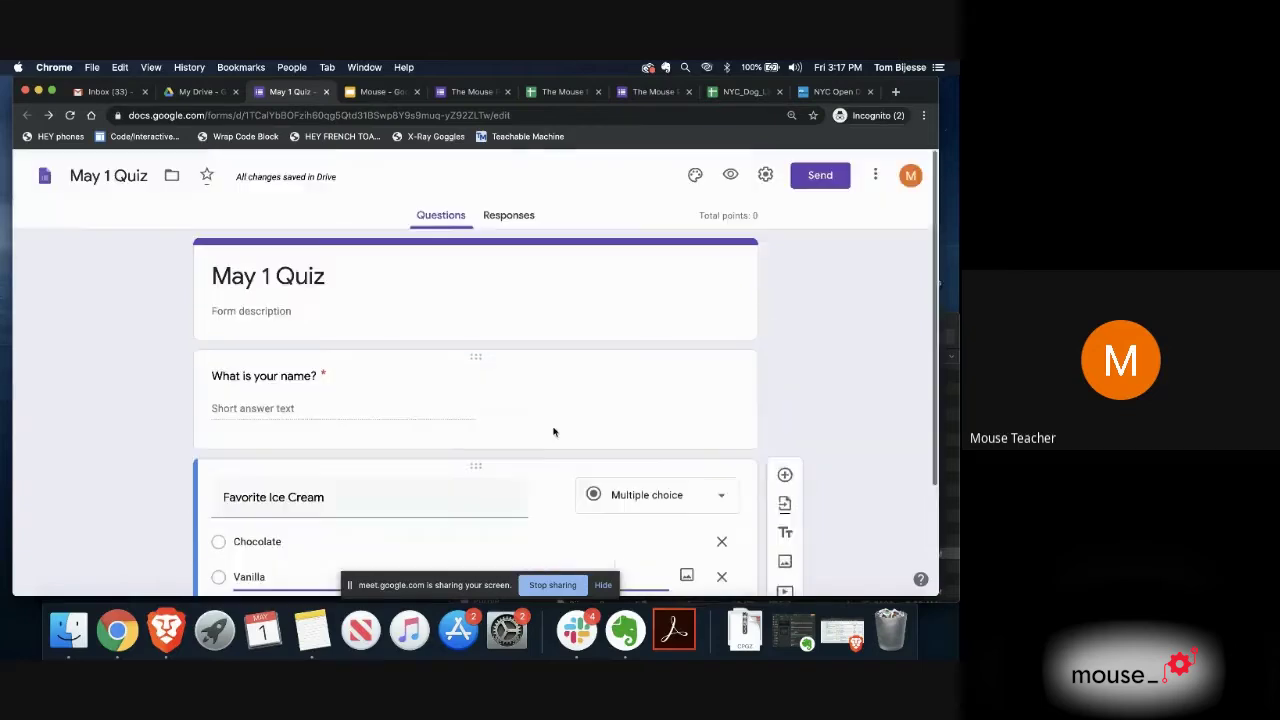
left_click(764, 174)
left_click(632, 244)
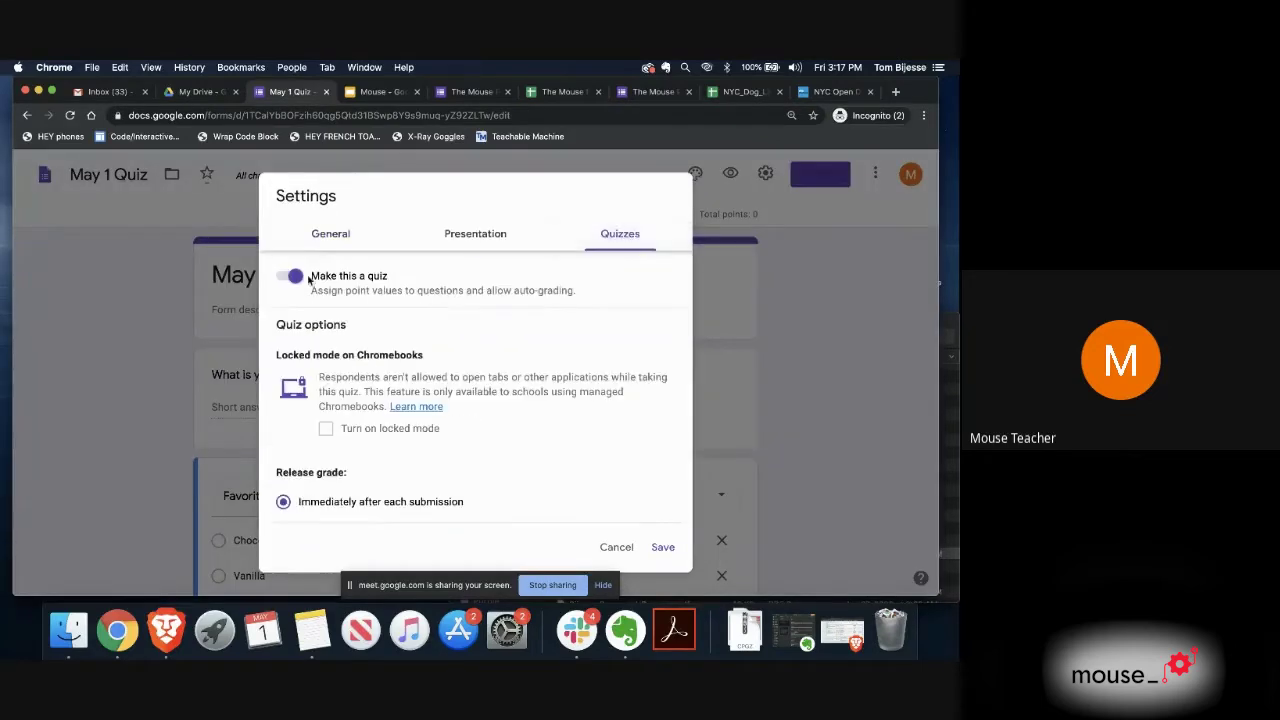
left_click(610, 549)
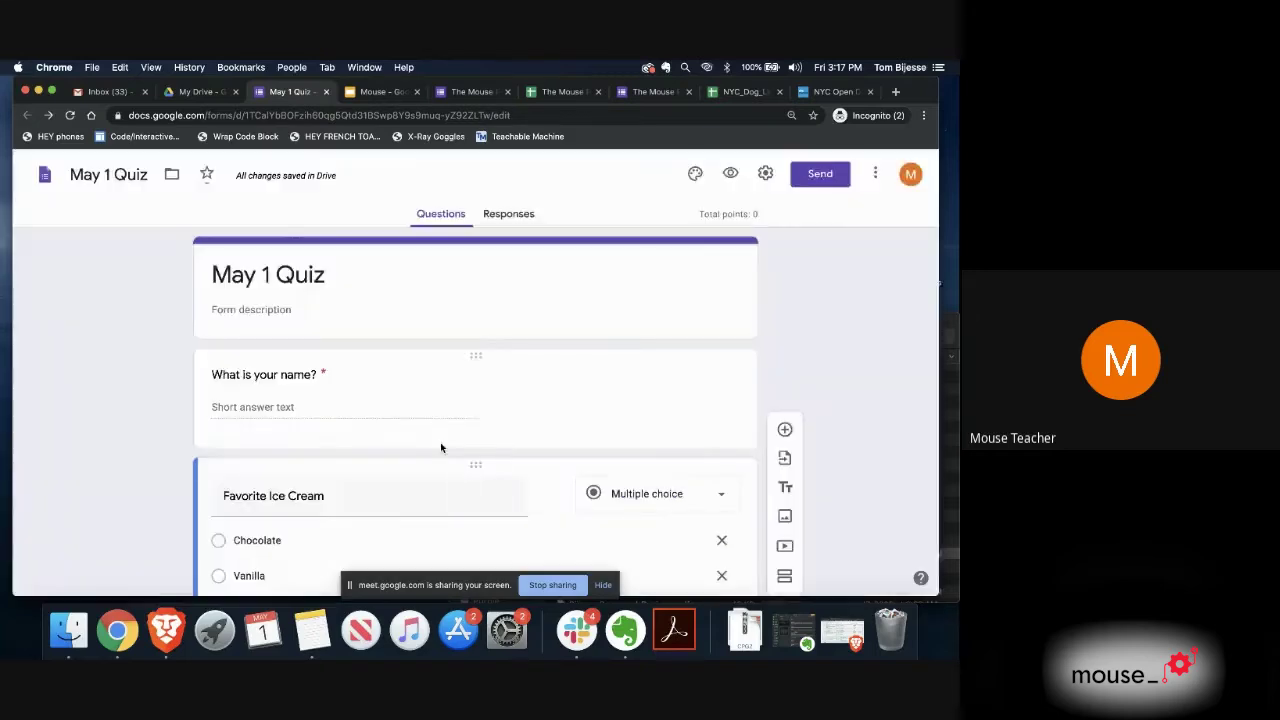
Step: Set the ice cream question's answer key to Chocolate, worth 100 points
scroll(440, 442, "down", 3)
left_click(248, 527)
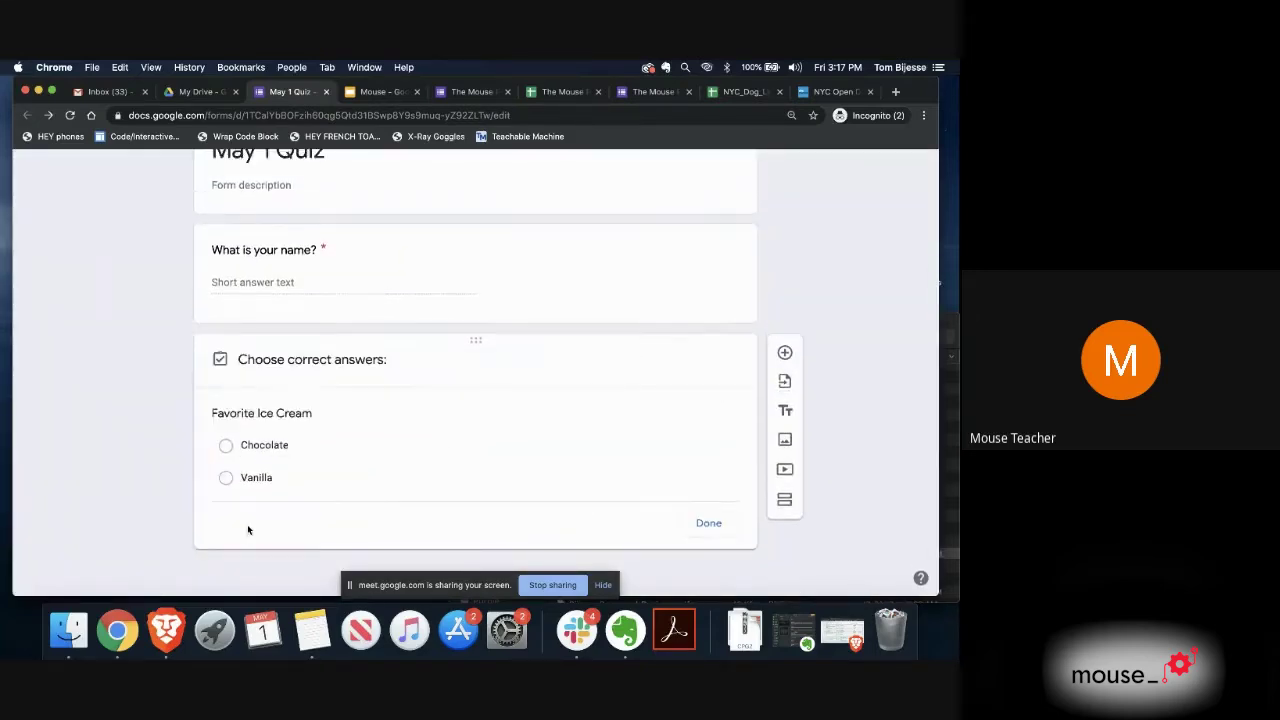
left_click(226, 436)
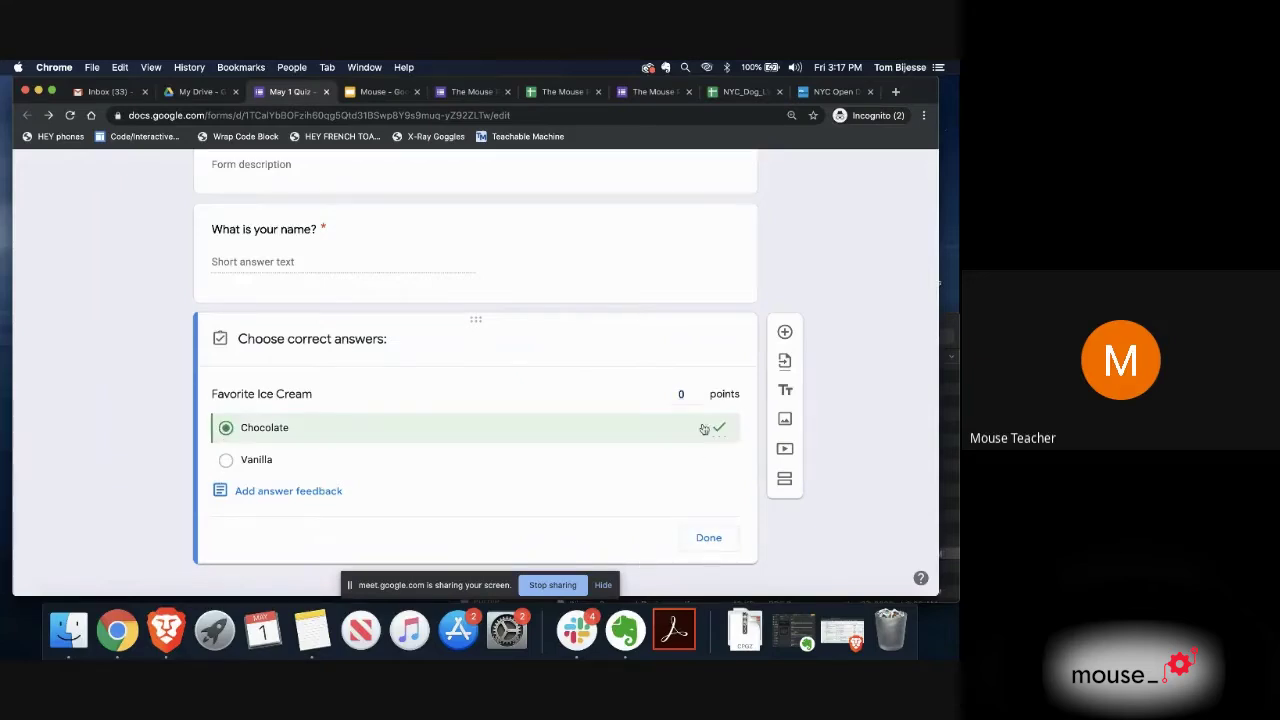
left_click(683, 394)
type("100")
left_click(709, 537)
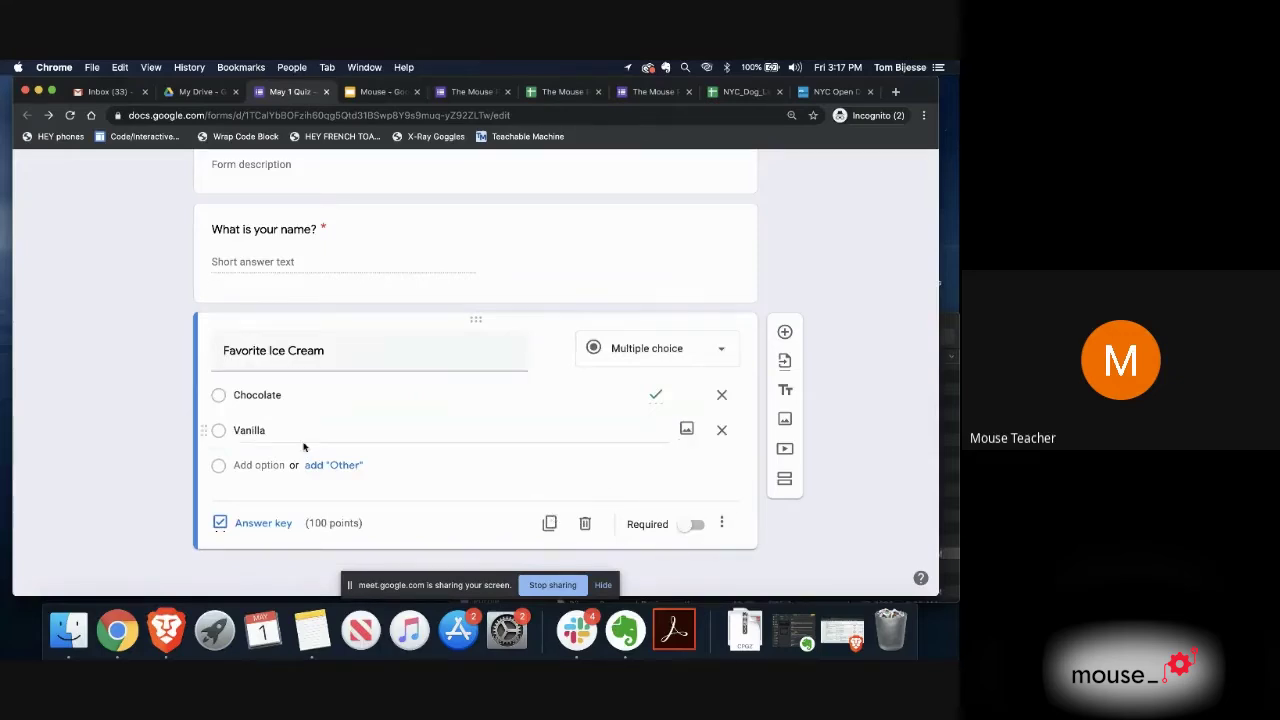
Step: Return to the Google Drive Forms and Sheets training slides and look through the slides after "Let's take a quiz!"
left_click(360, 92)
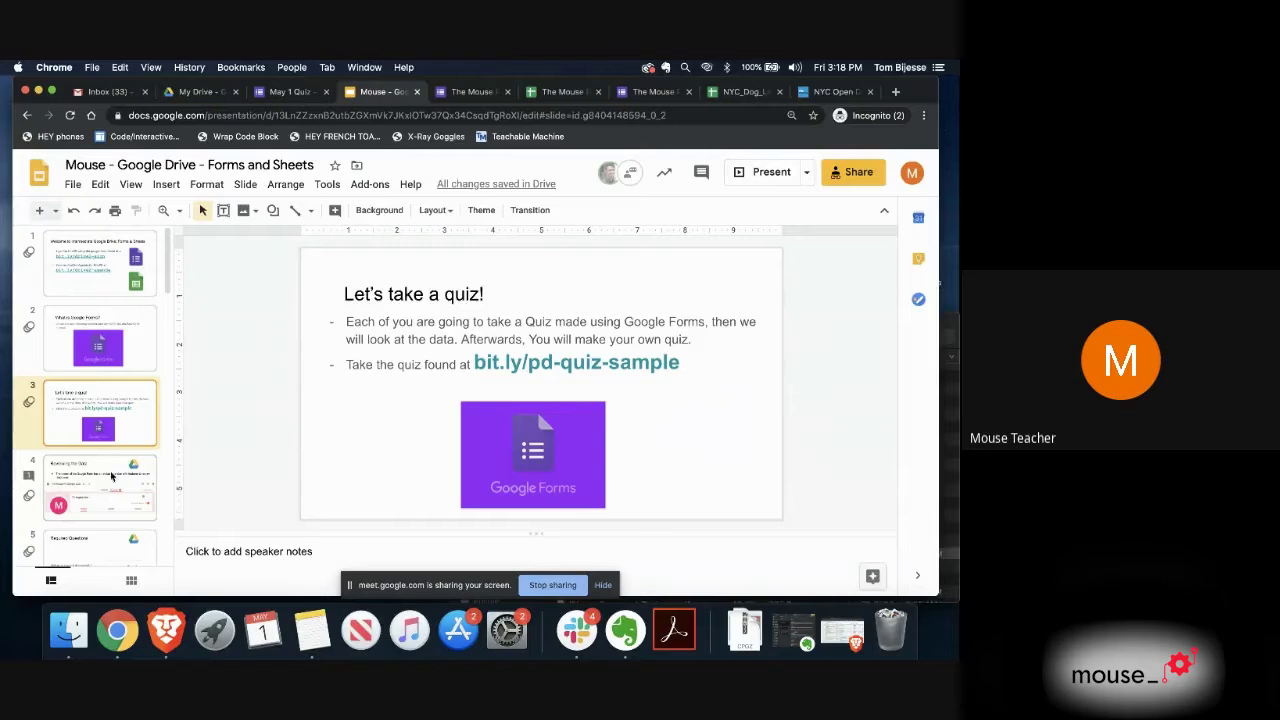
scroll(110, 484, "down", 5)
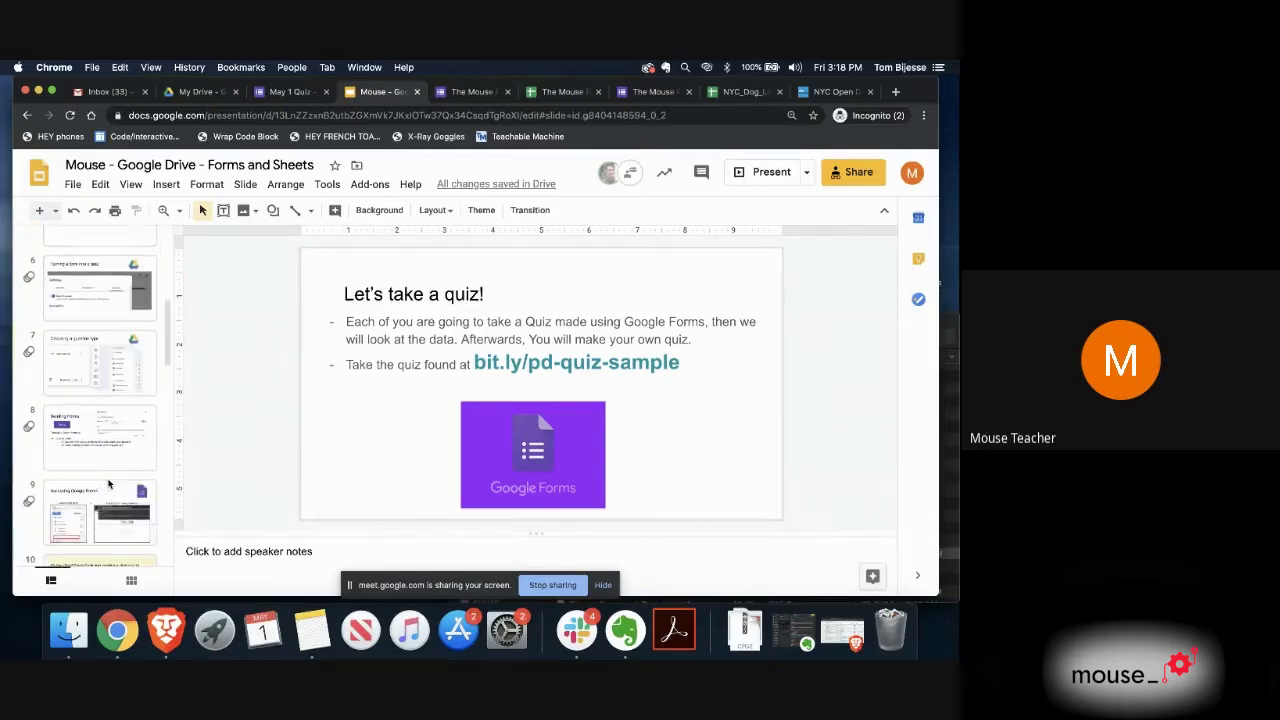
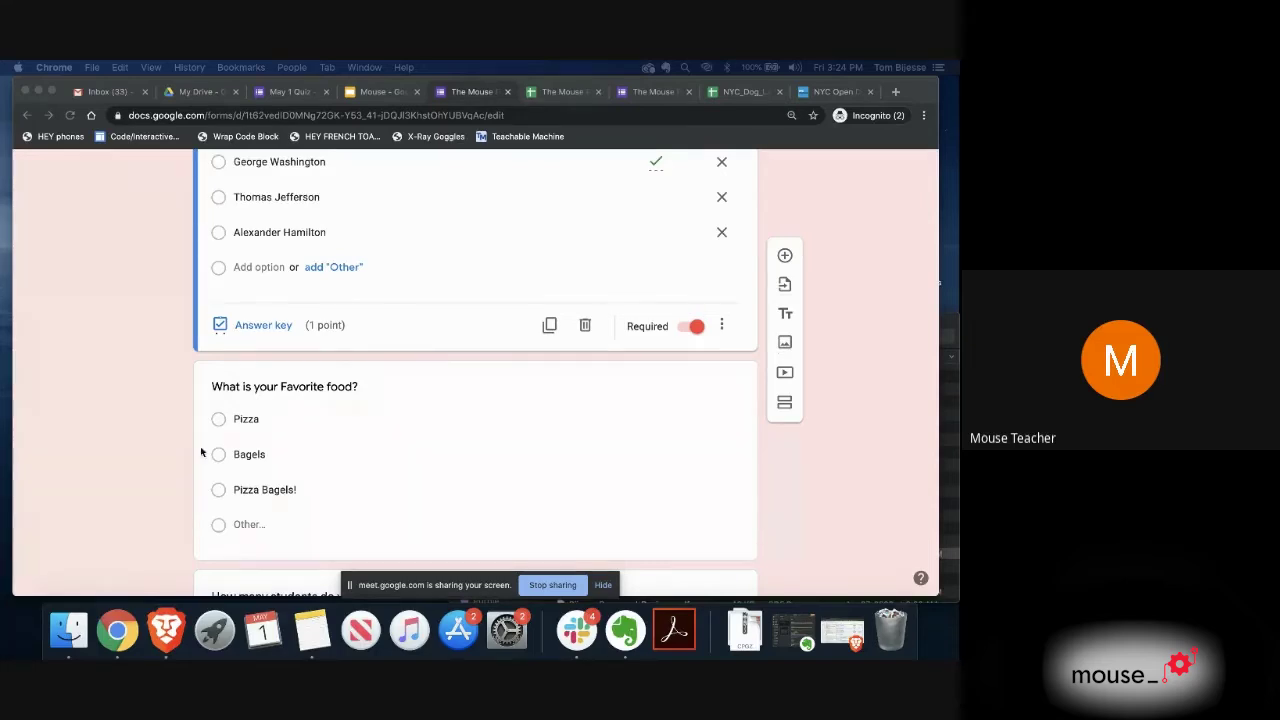
Step: Open the sending options of The Mouse PD Sample Quiz and switch the sending method from email to link
scroll(195, 438, "up", 15)
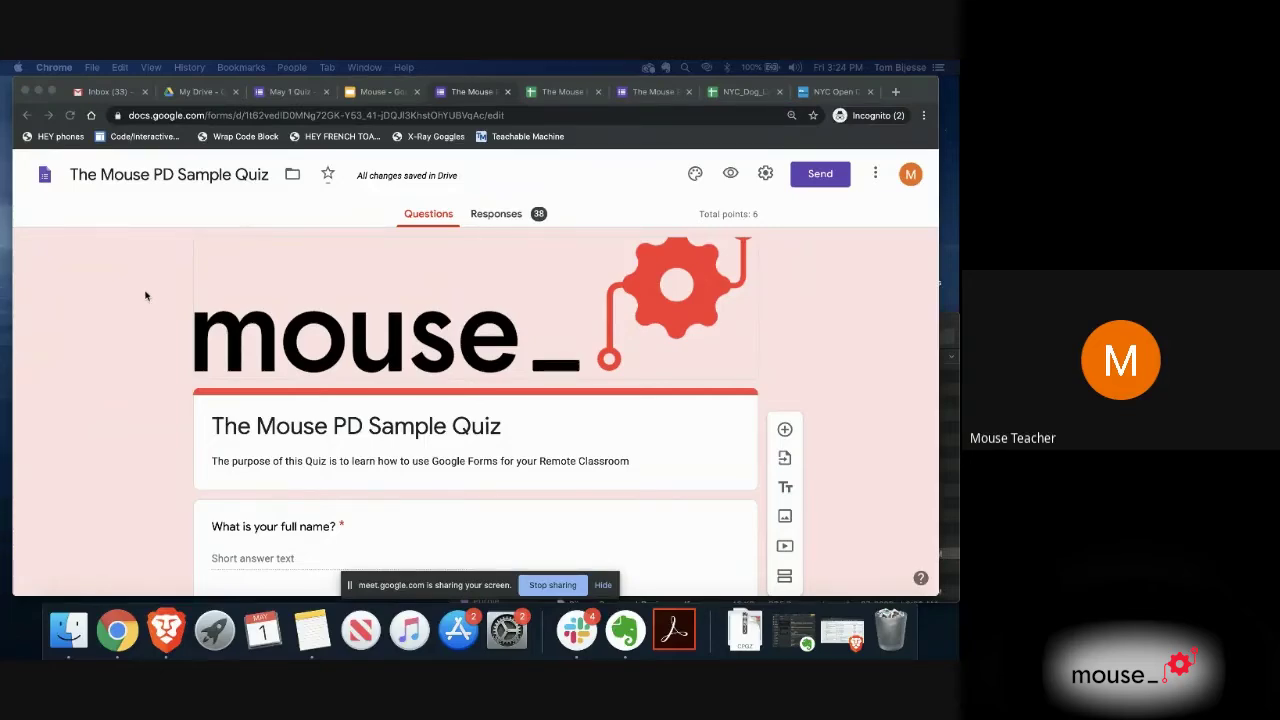
scroll(155, 311, "down", 3)
scroll(155, 311, "up", 3)
left_click(829, 178)
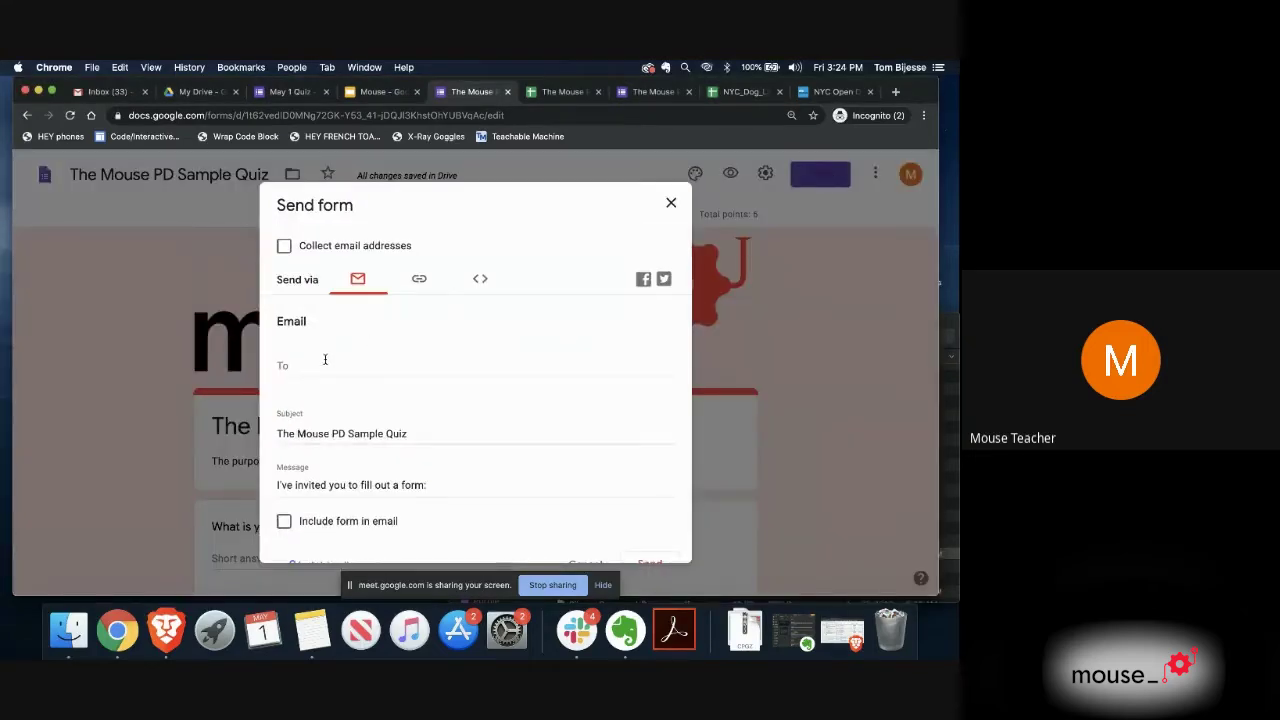
left_click(325, 362)
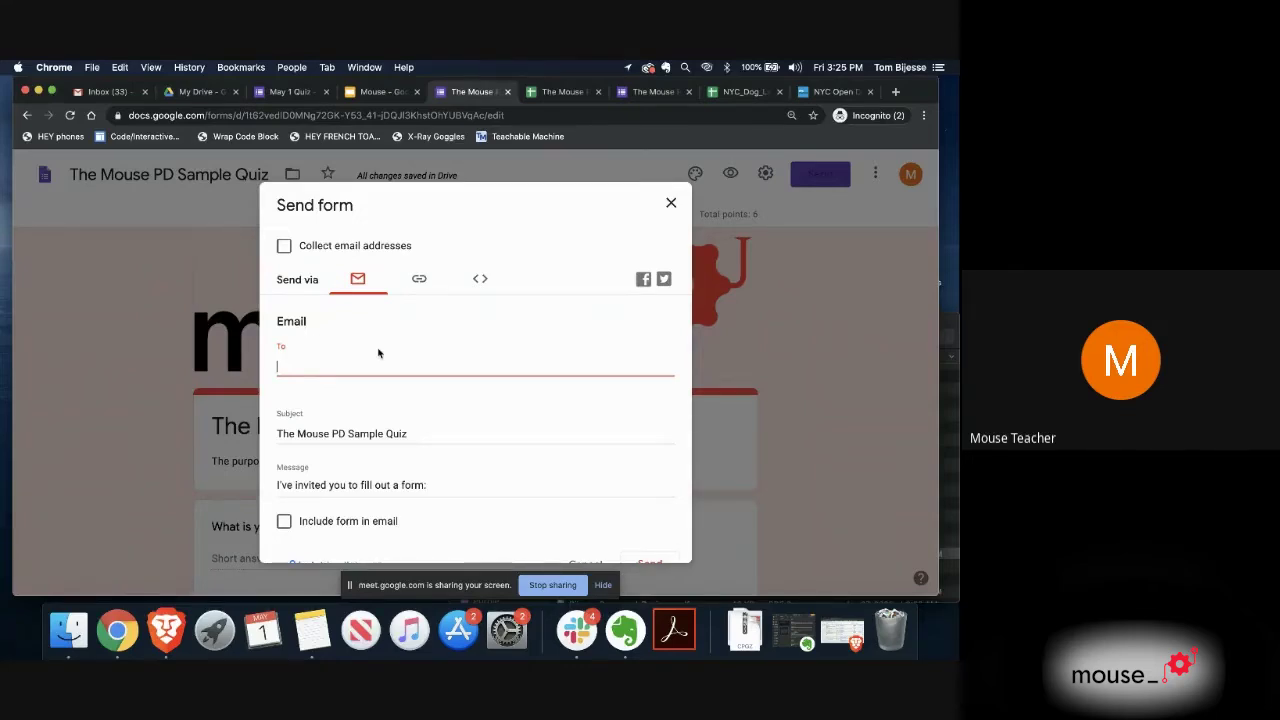
left_click(420, 284)
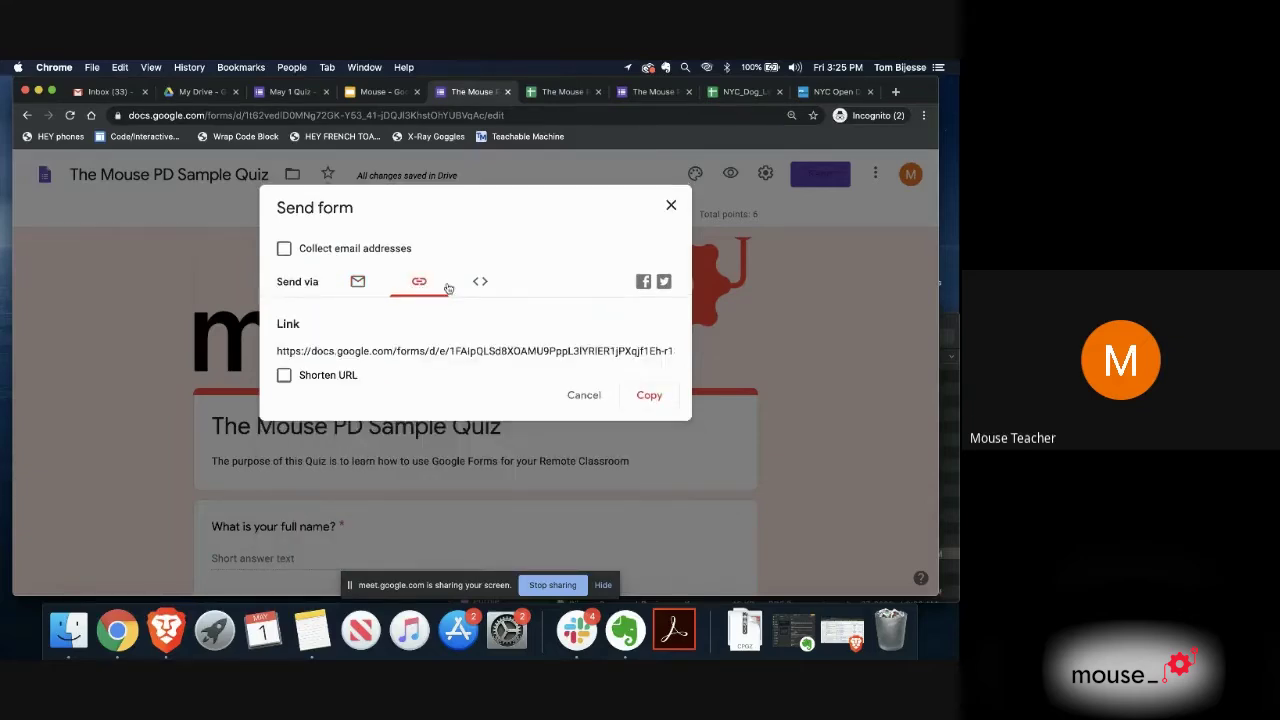
Step: Copy the sample quiz's full-length share link
left_click(389, 352)
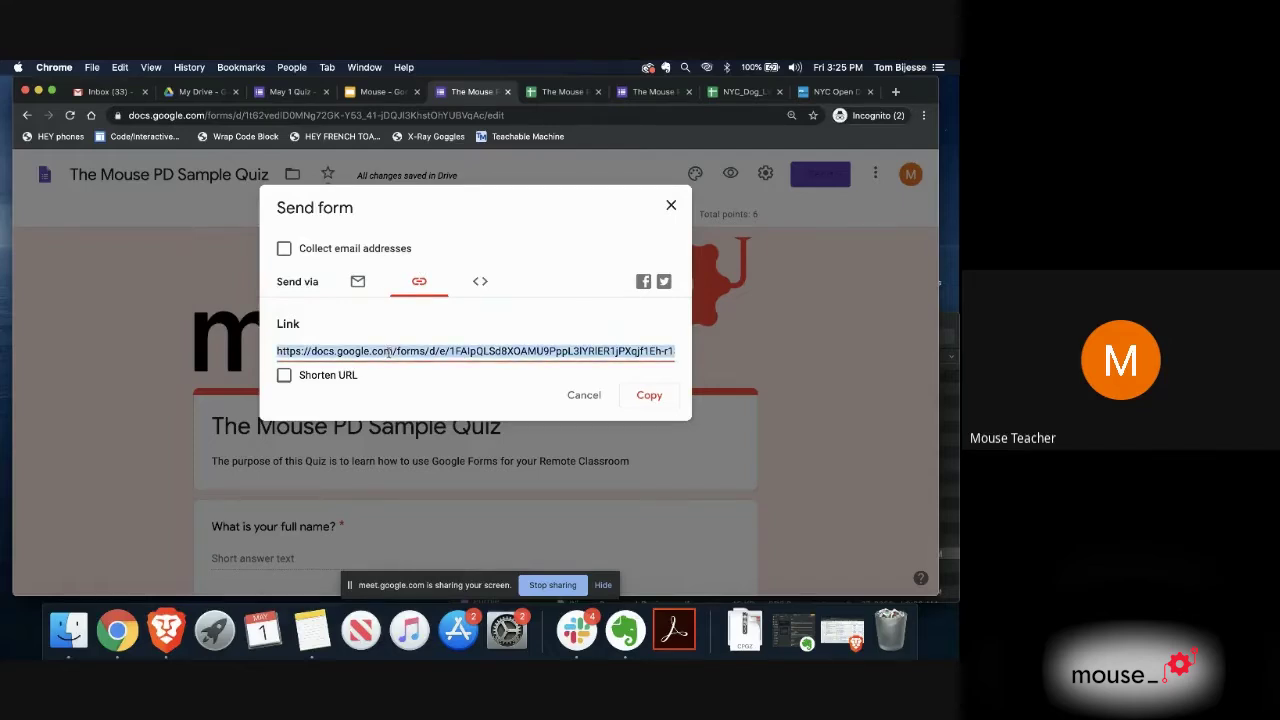
right_click(389, 352)
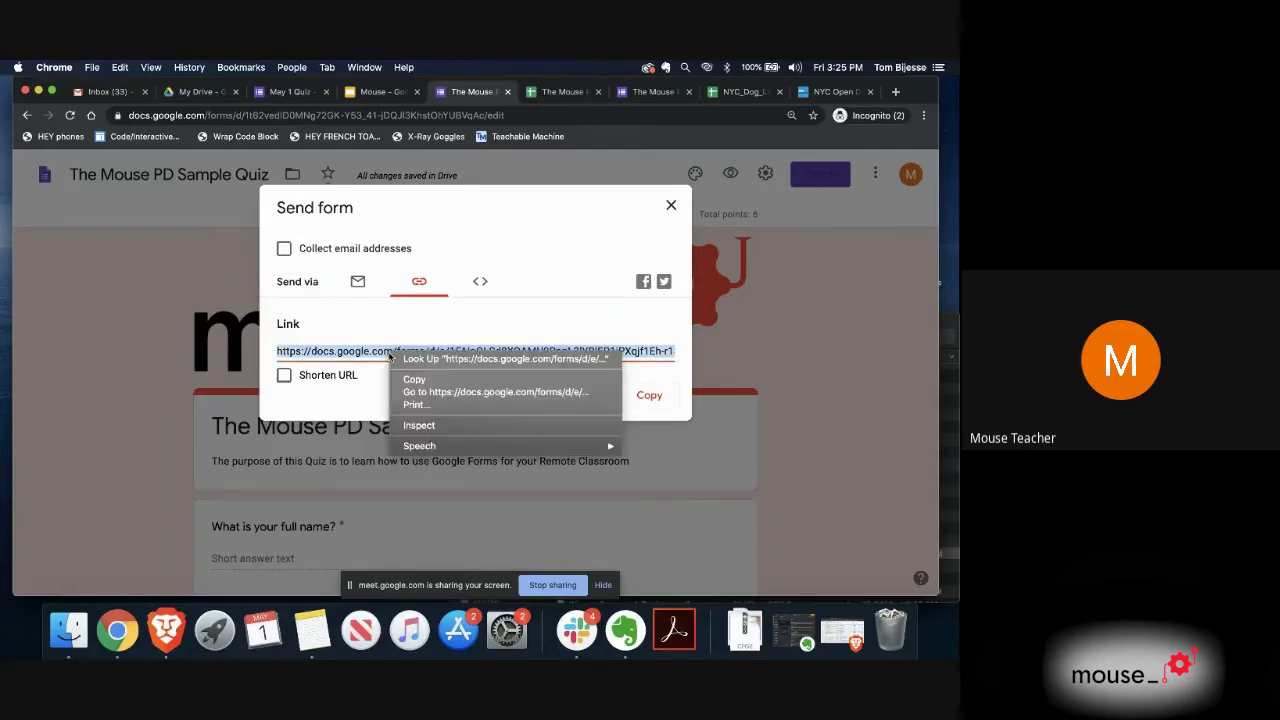
left_click(405, 379)
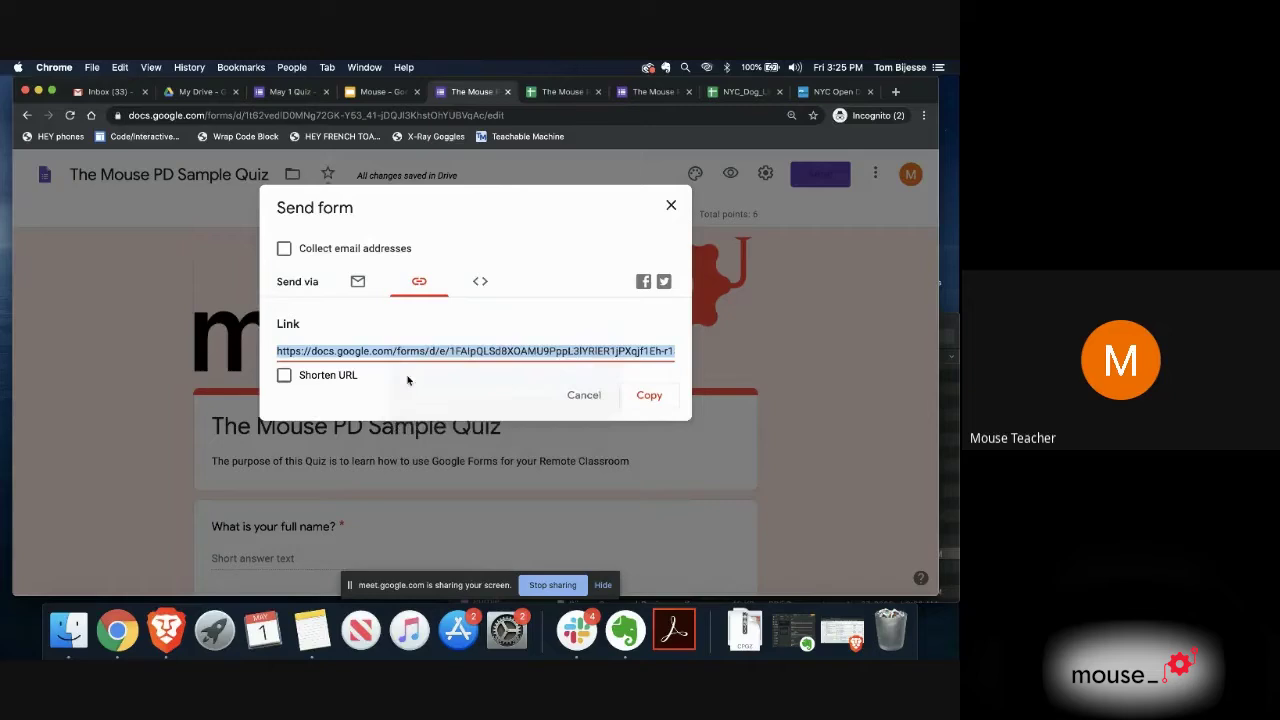
Step: Open the copied quiz link in a new browser tab and look through the quiz's questions as a respondent
left_click(896, 92)
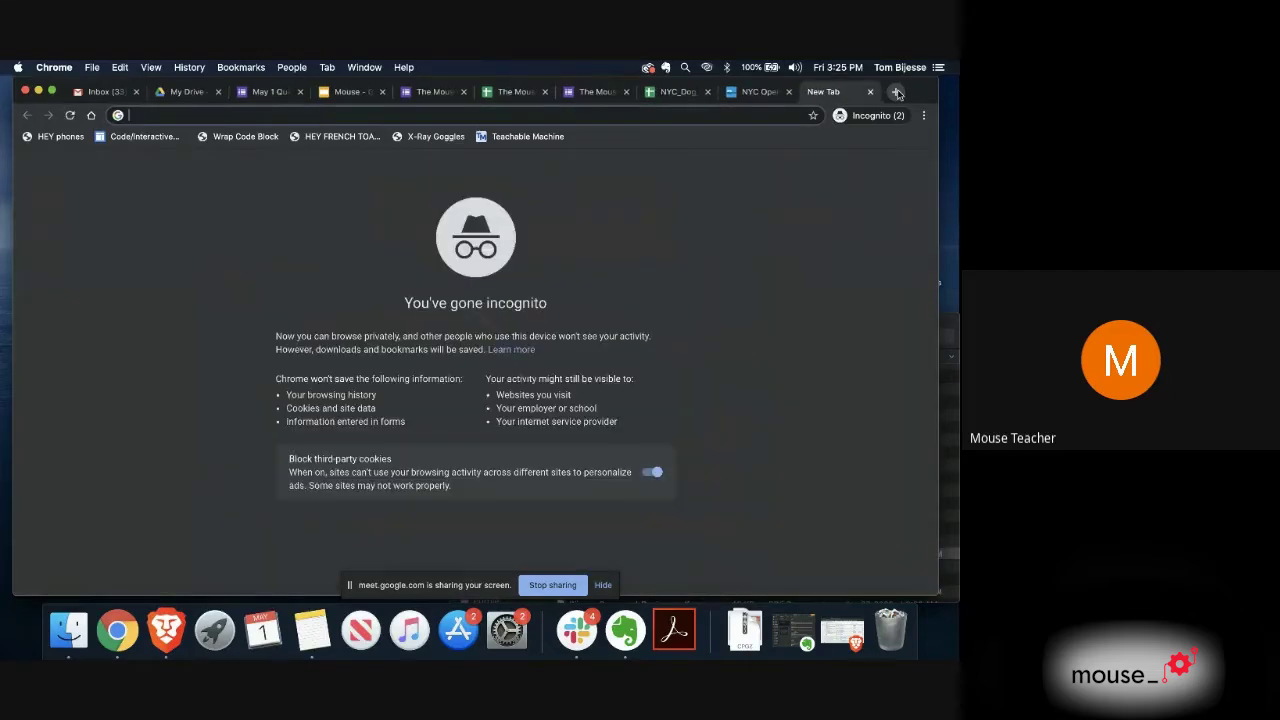
right_click(766, 113)
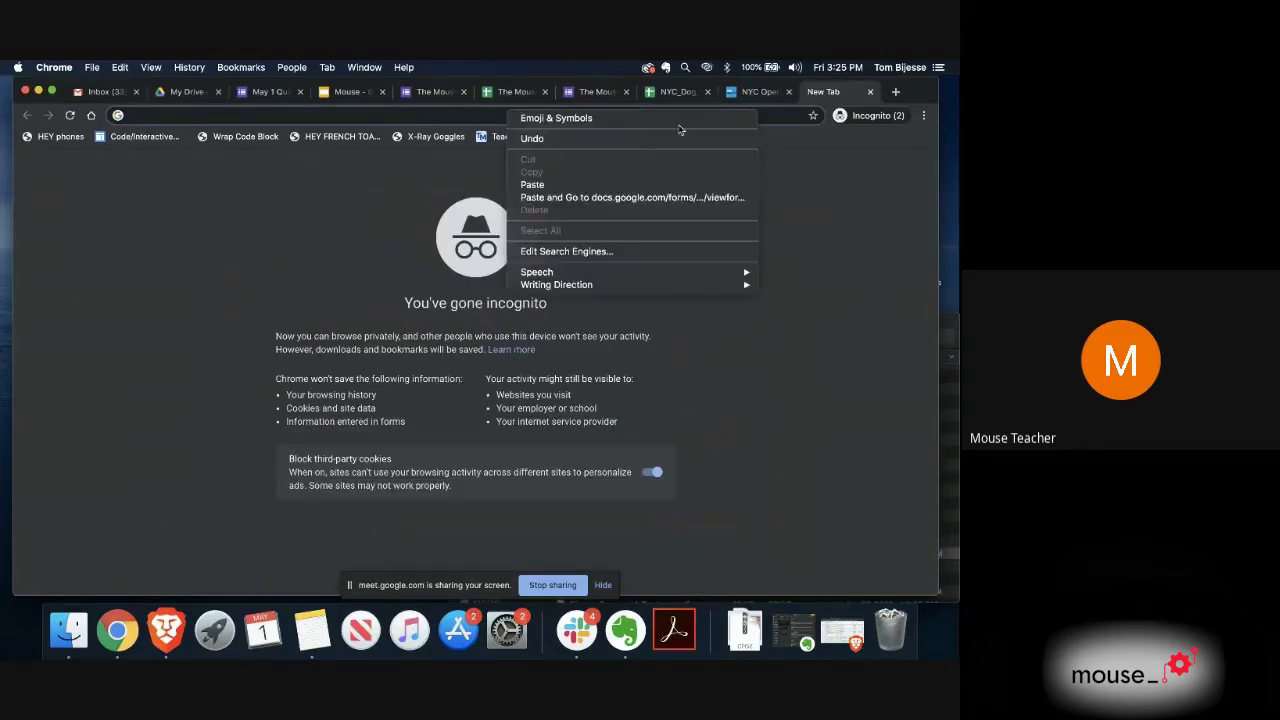
left_click(614, 186)
key("Return")
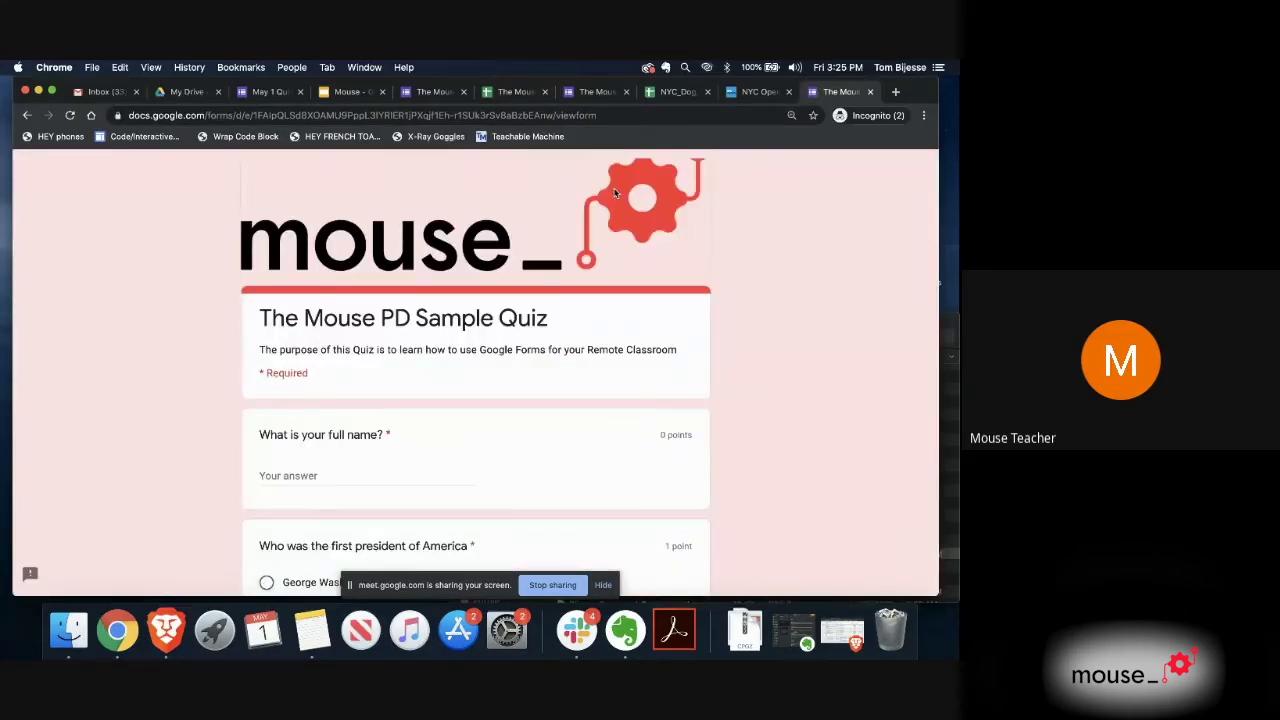
scroll(543, 258, "down", 5)
scroll(543, 258, "down", 5)
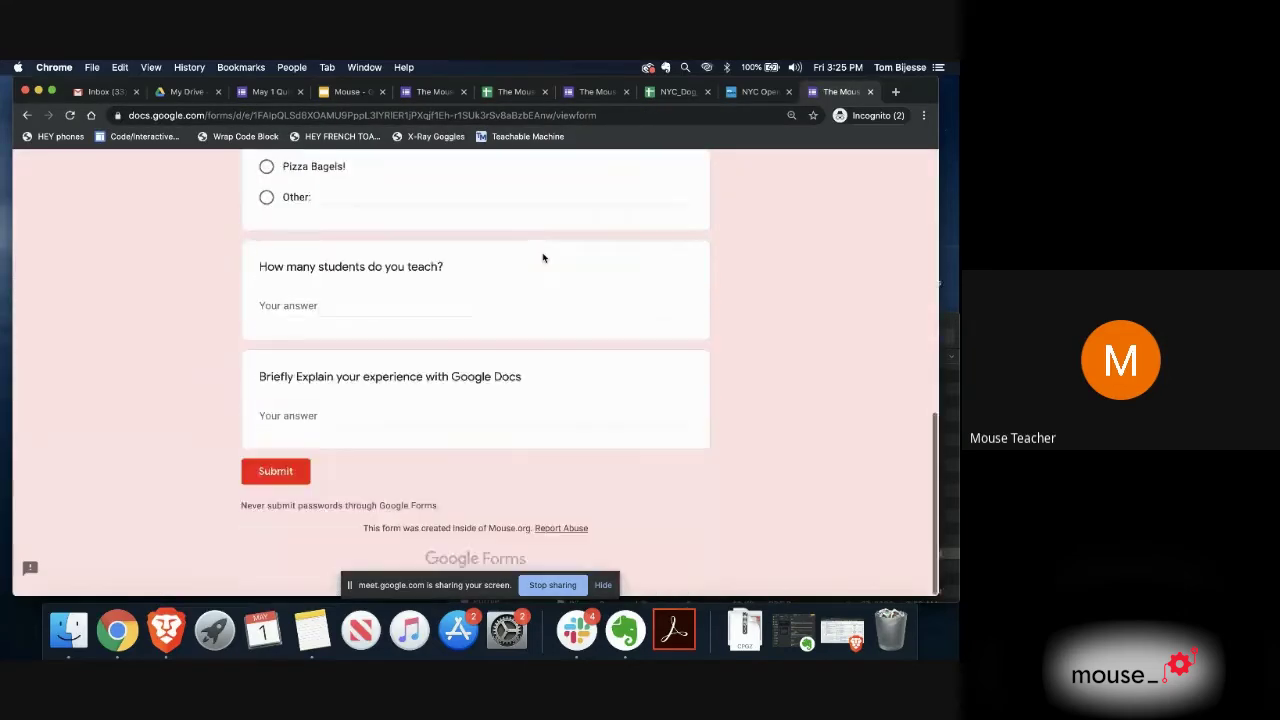
scroll(543, 258, "up", 15)
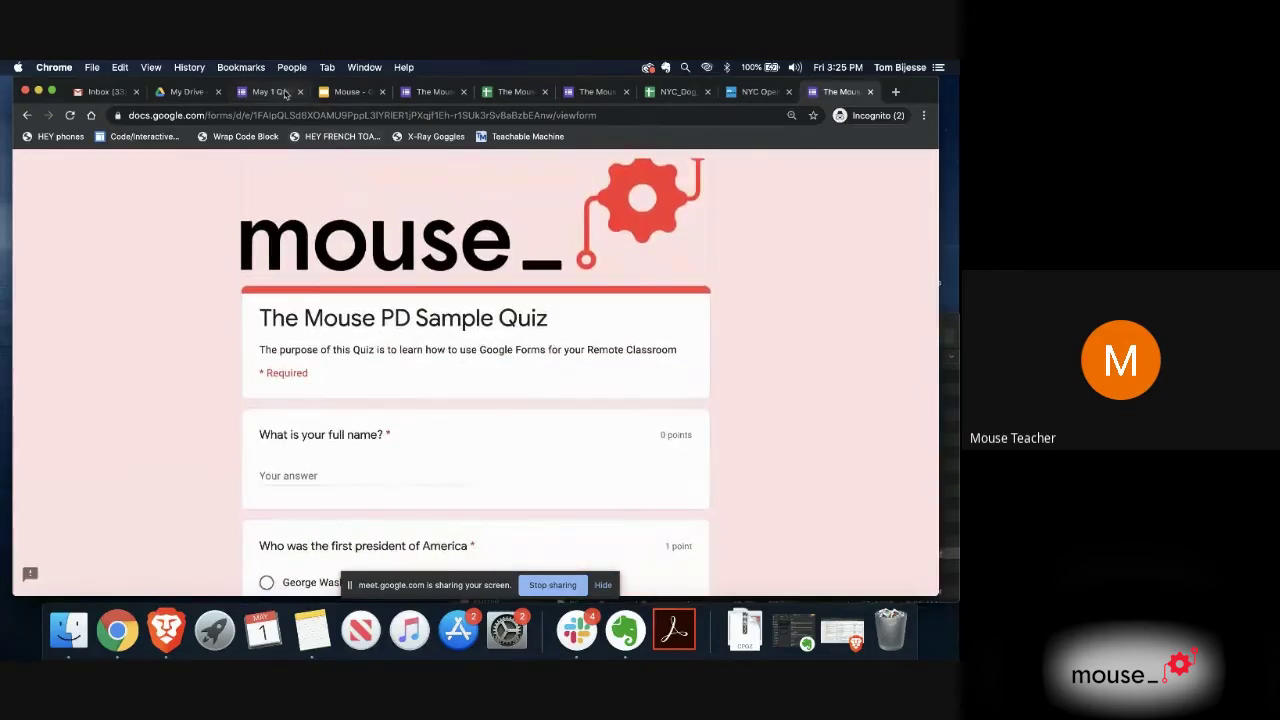
Step: Back in the sample quiz's sending options, shorten the share link's URL and close the dialog
left_click(283, 91)
left_click(428, 91)
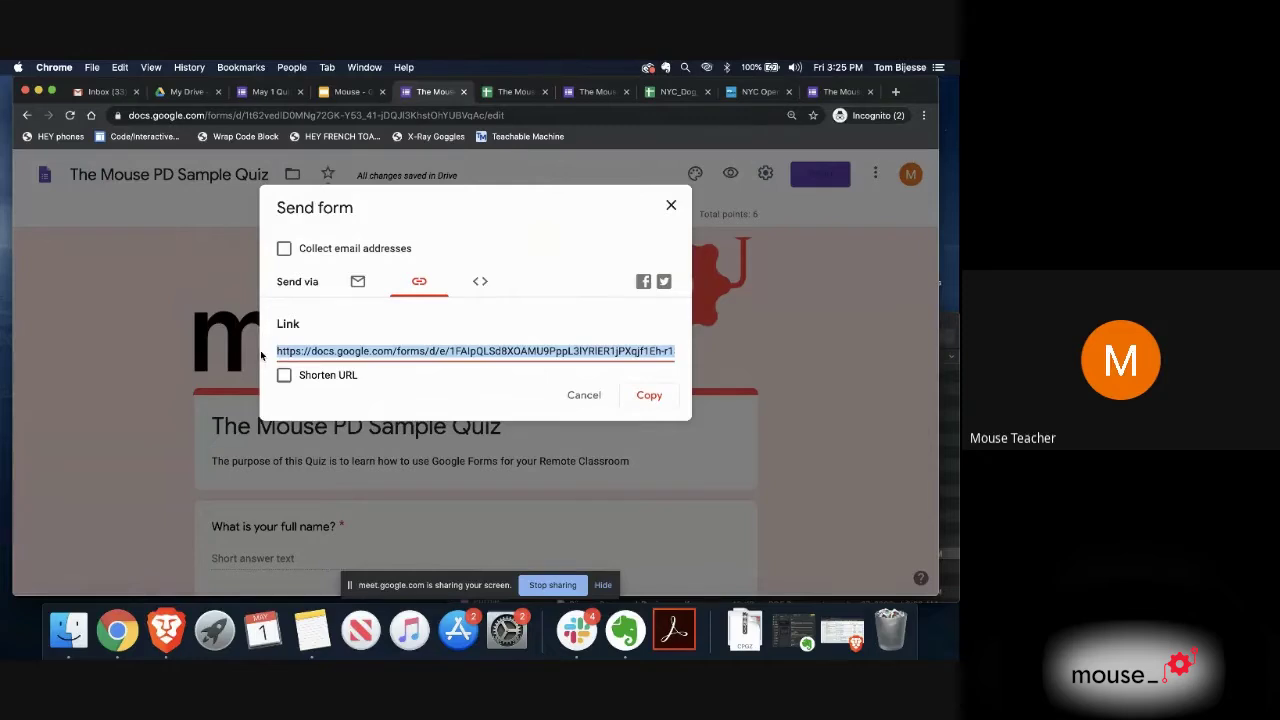
left_click(284, 376)
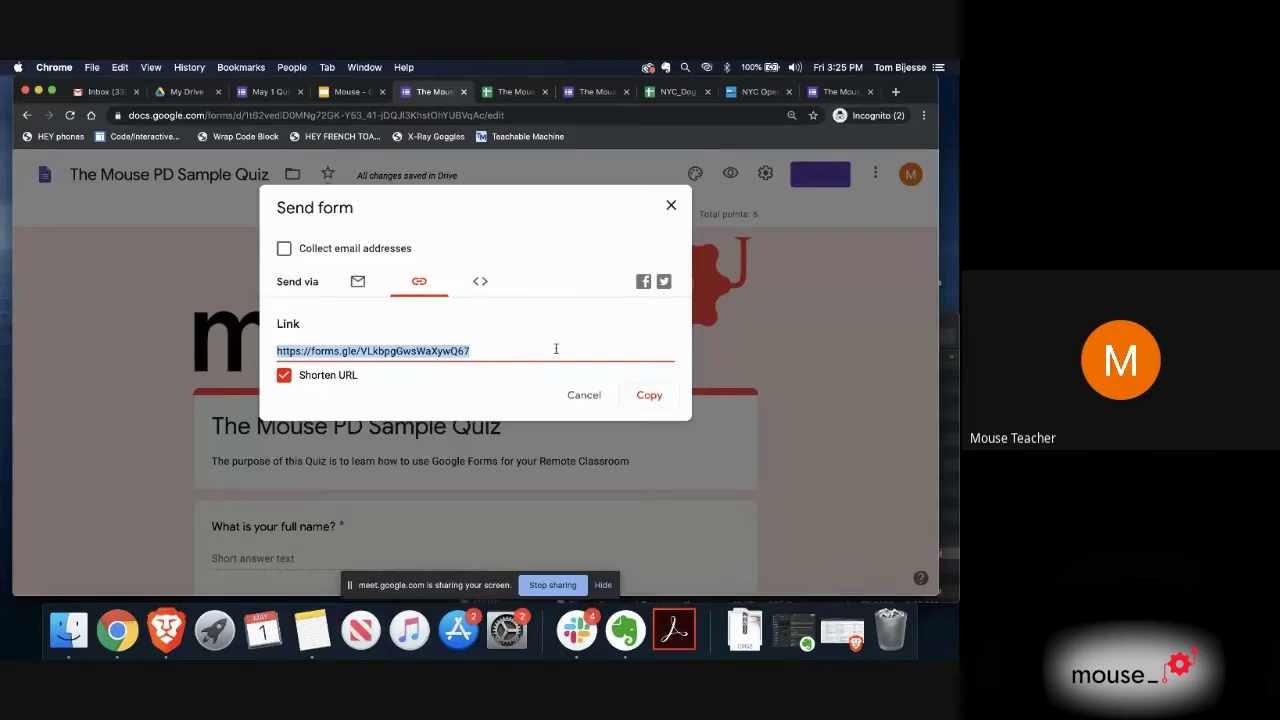
left_click(671, 207)
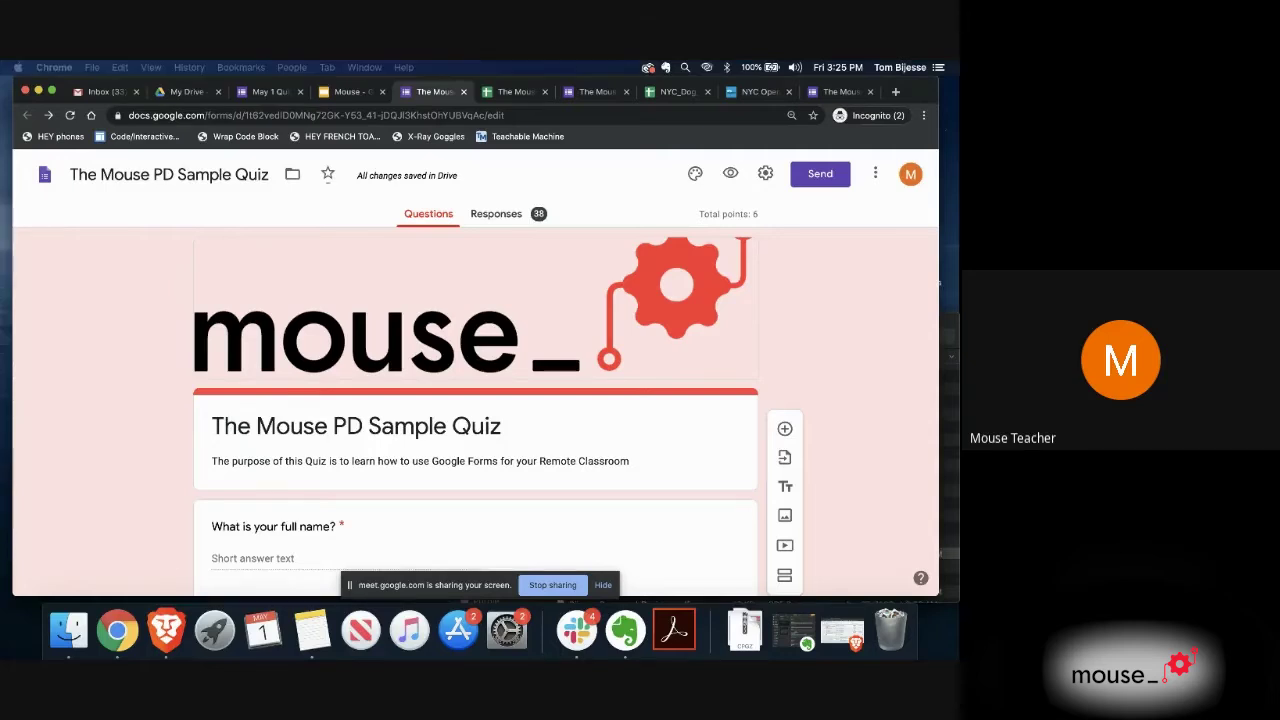
Step: Show the access-restricted form in a separate incognito window and move that window out of view
key("super+shift+n")
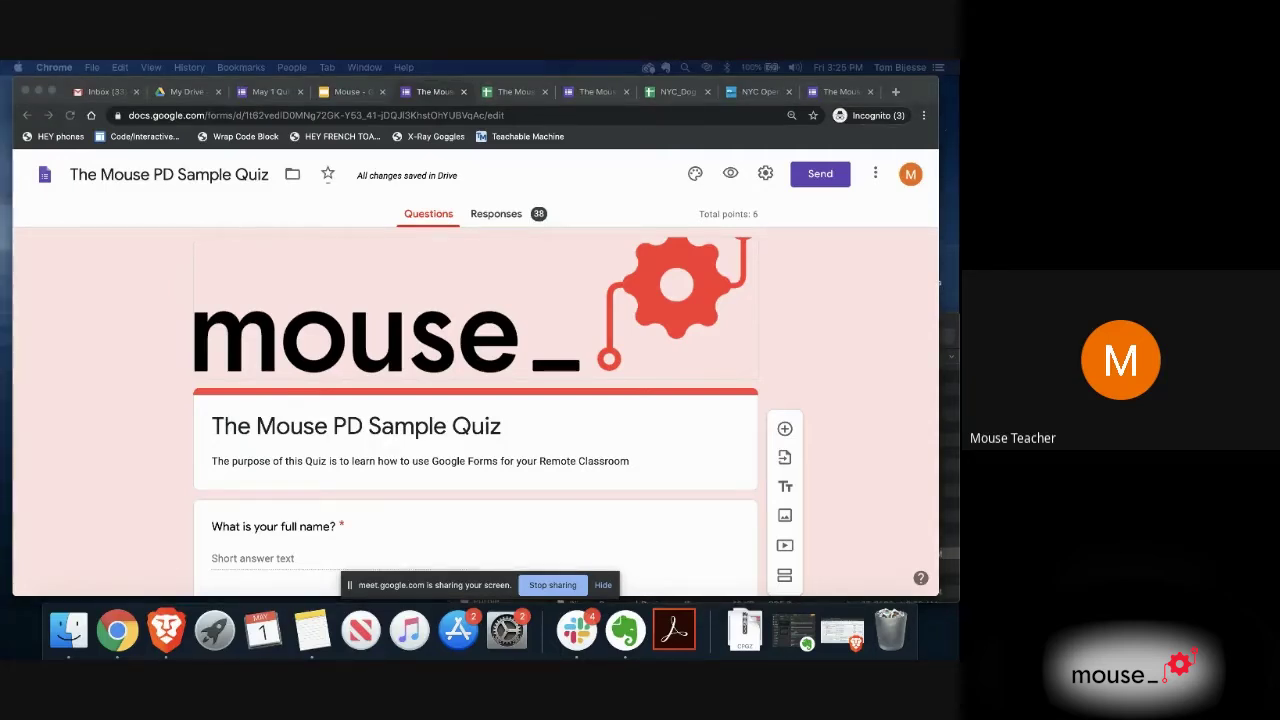
left_click_drag(395, 655, 371, 133)
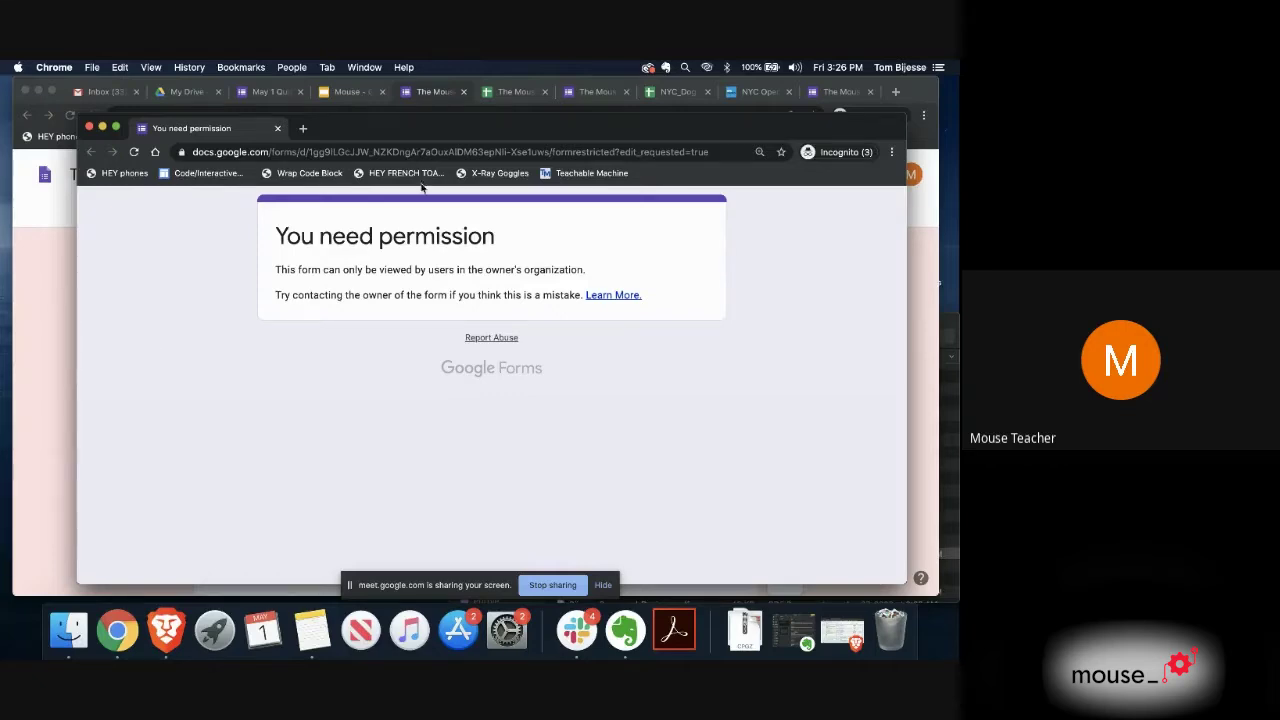
left_click_drag(490, 125, 0, 84)
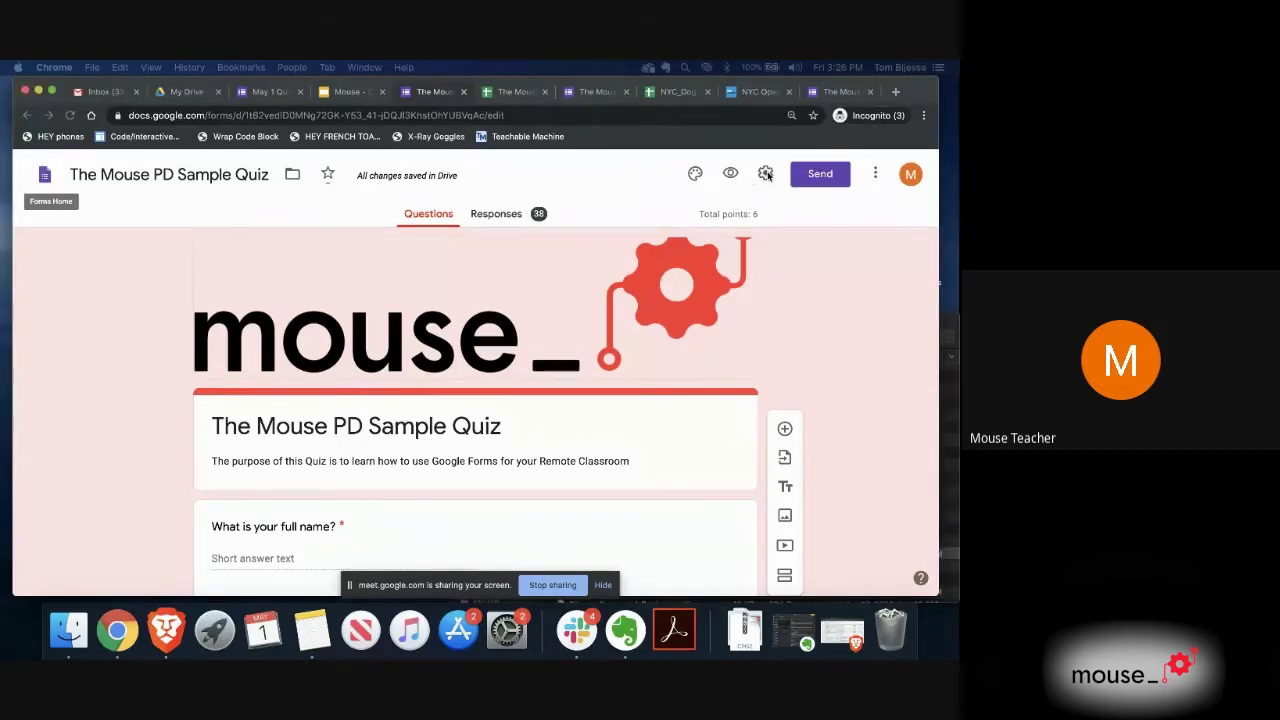
Step: Turn the restriction to users in Mouse.org and its trusted organizations on and back off in the sample quiz's general settings
left_click(766, 174)
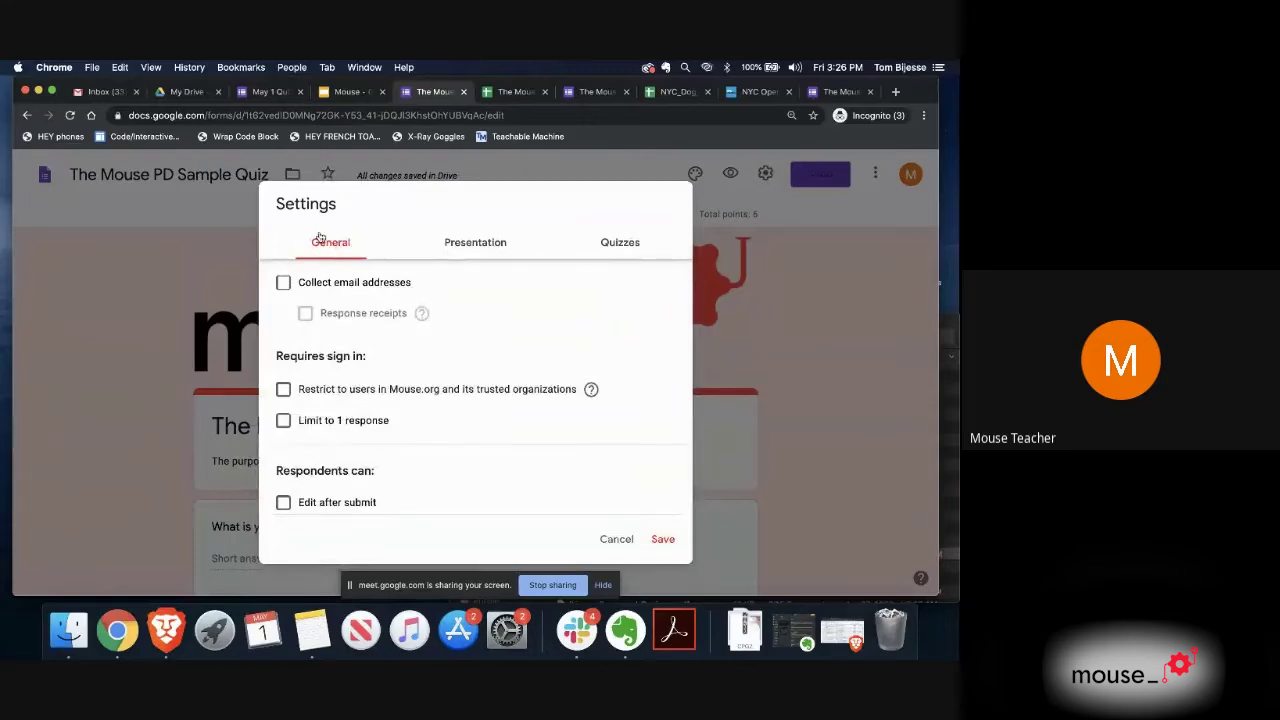
left_click(283, 391)
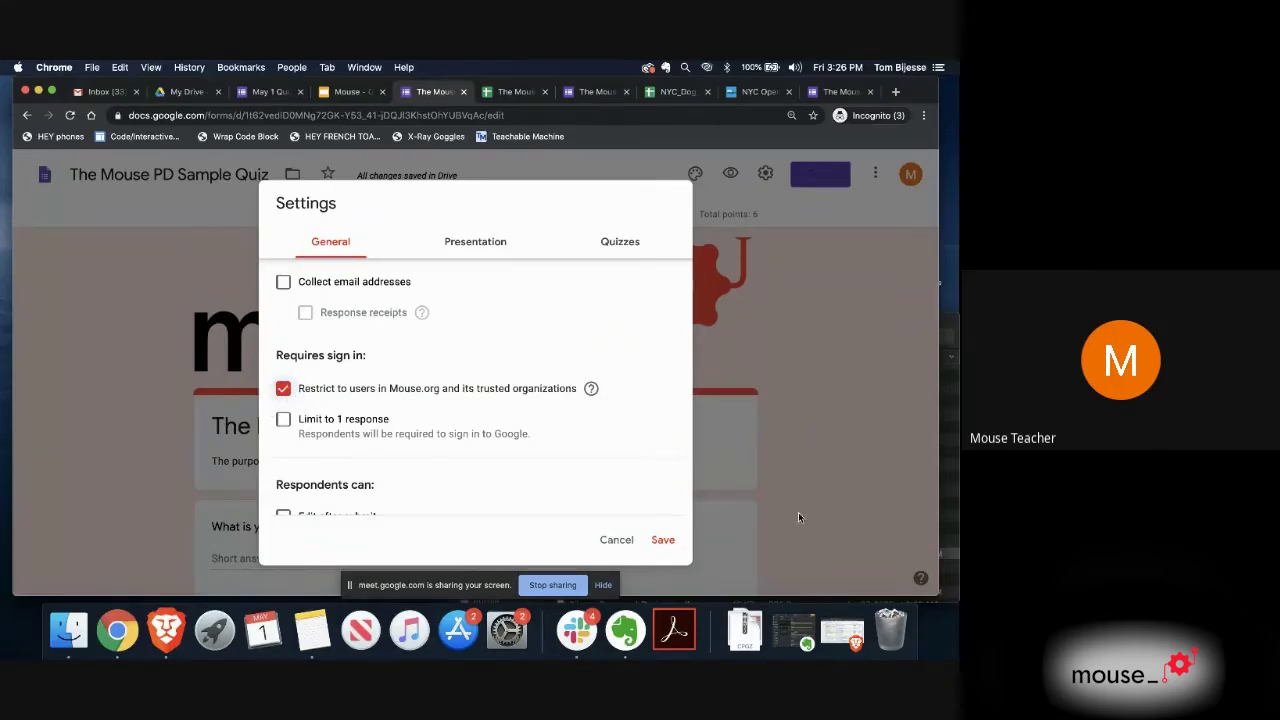
left_click(283, 389)
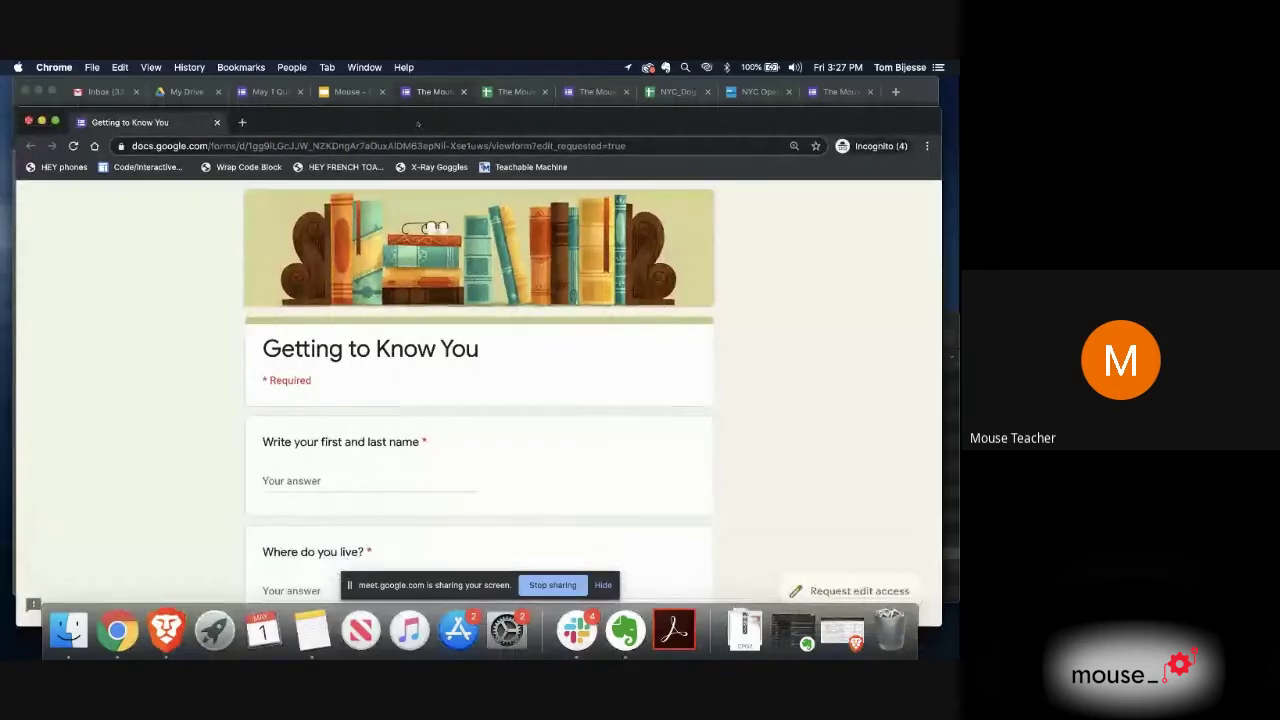
Step: Look through the "Getting to Know You" form in its separate window and close that window
scroll(383, 374, "down", 10)
scroll(381, 376, "up", 10)
scroll(381, 376, "down", 1)
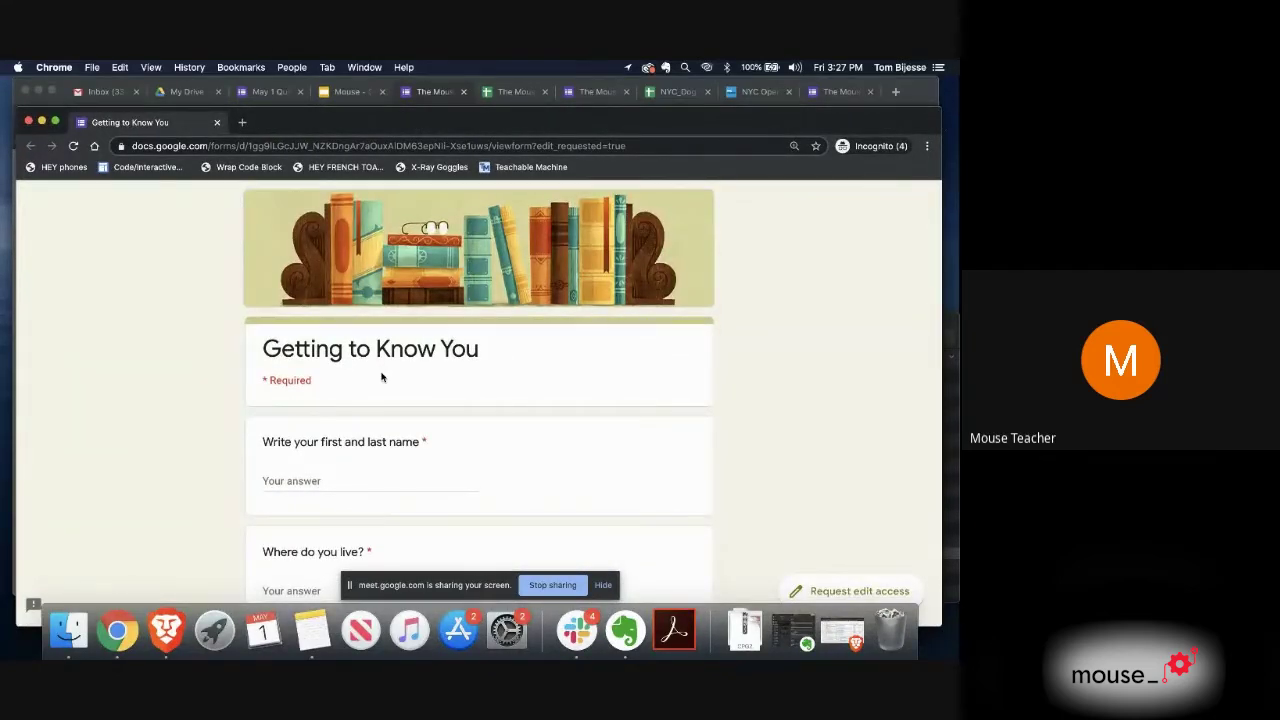
left_click(31, 121)
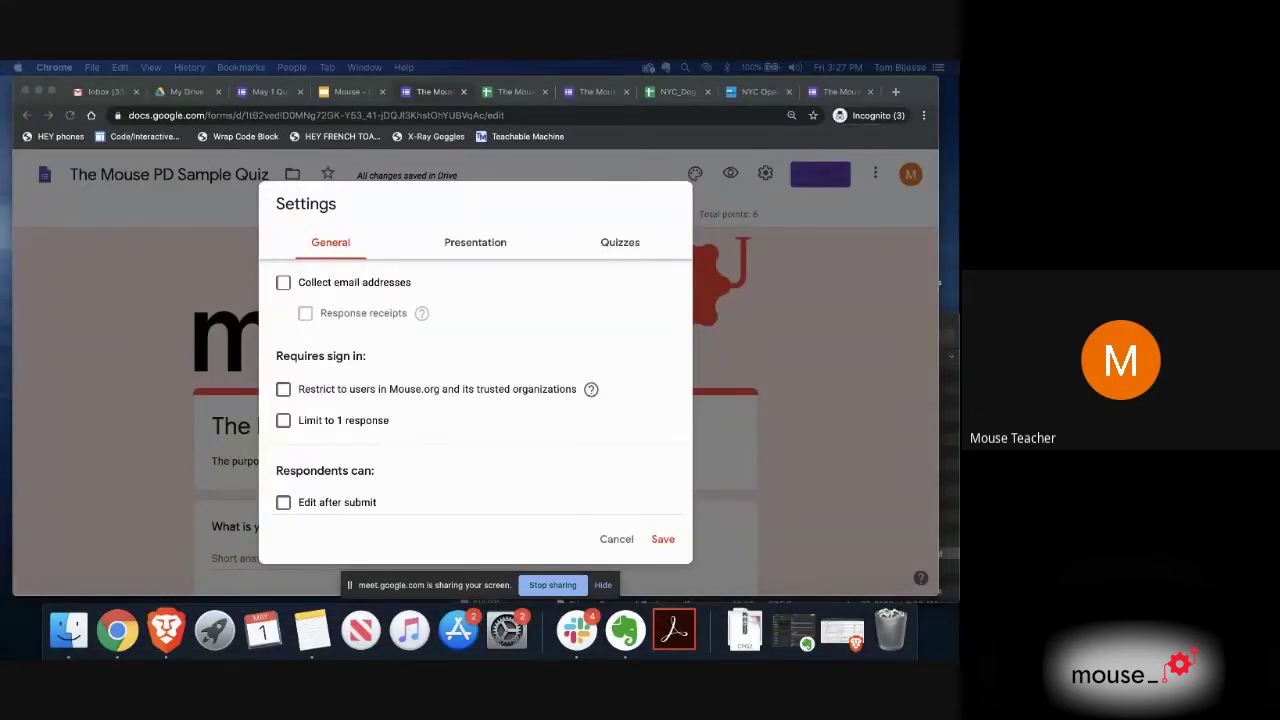
Step: View the "Mouse PD test form" in its own window, close it and leave the sample quiz's settings without saving
left_click_drag(290, 640, 364, 123)
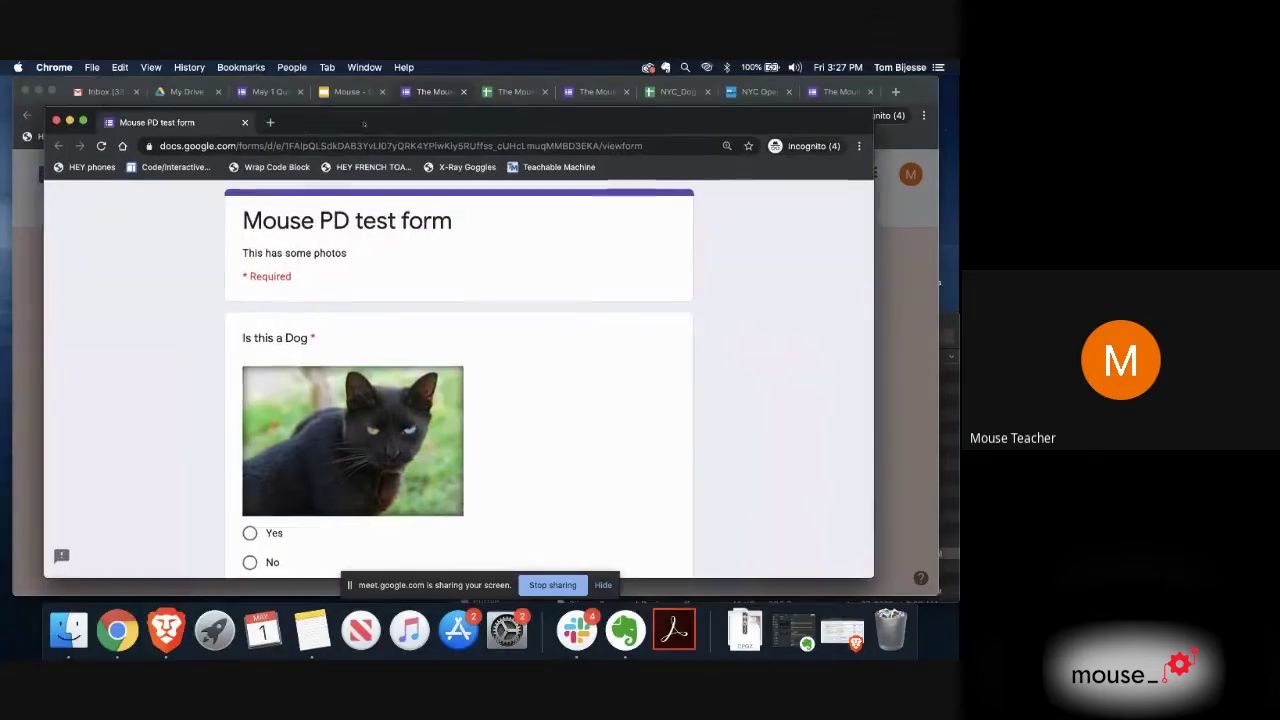
scroll(296, 373, "down", 1)
scroll(296, 373, "down", 1)
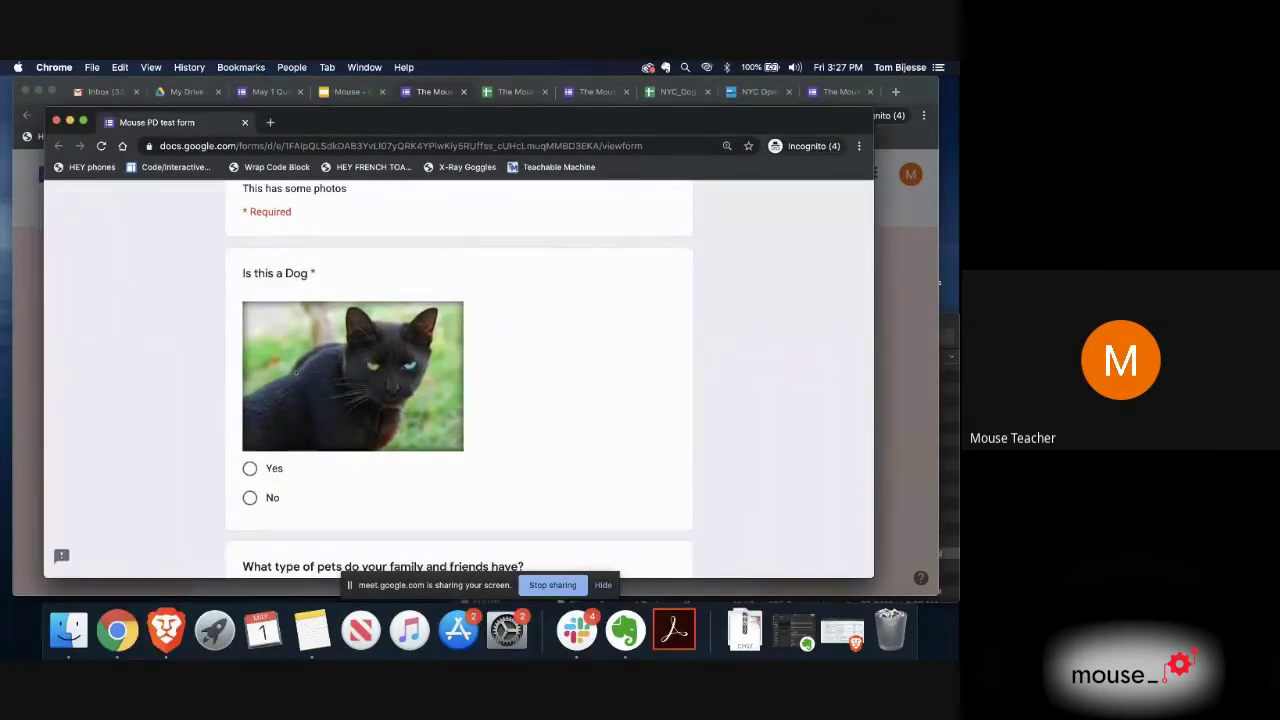
key("super+w")
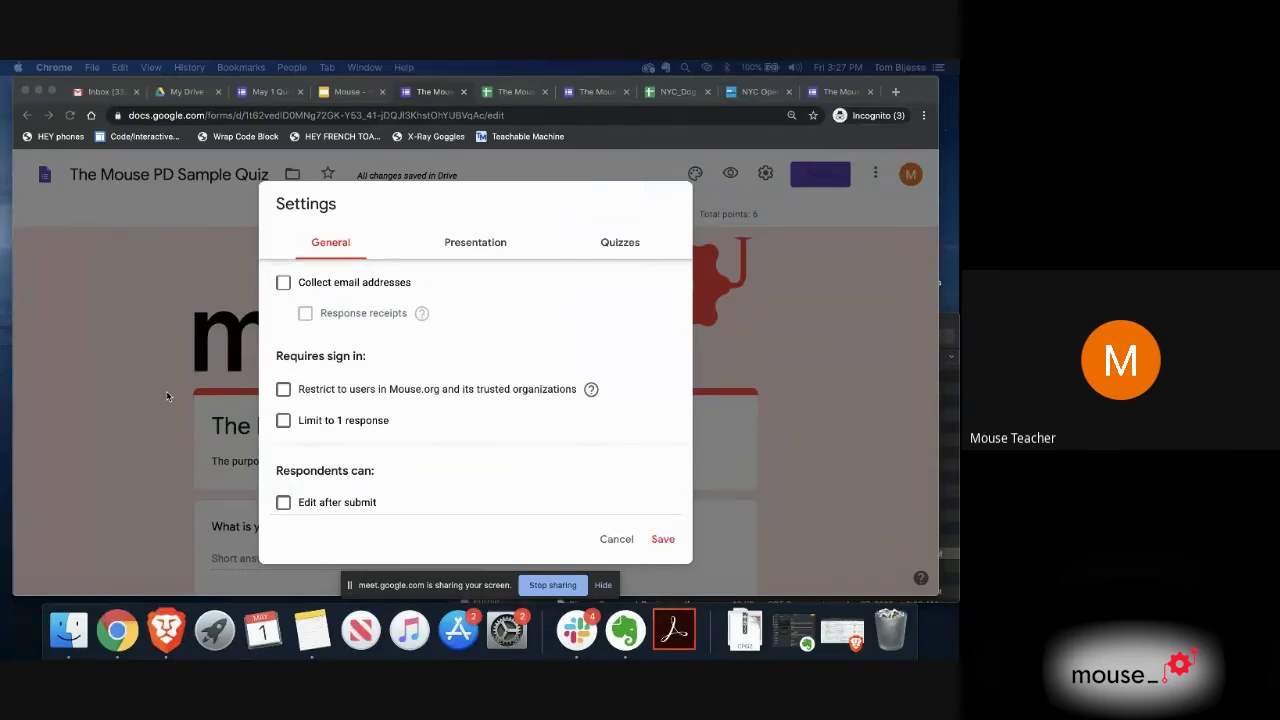
left_click(612, 541)
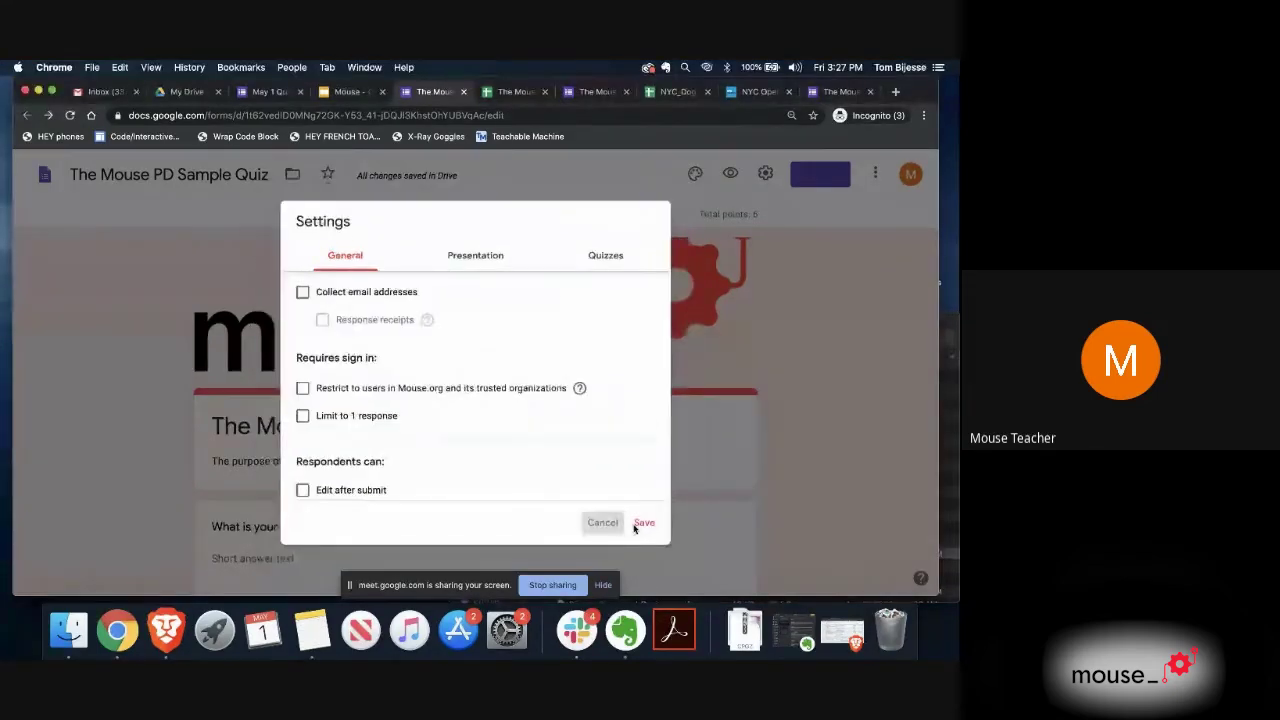
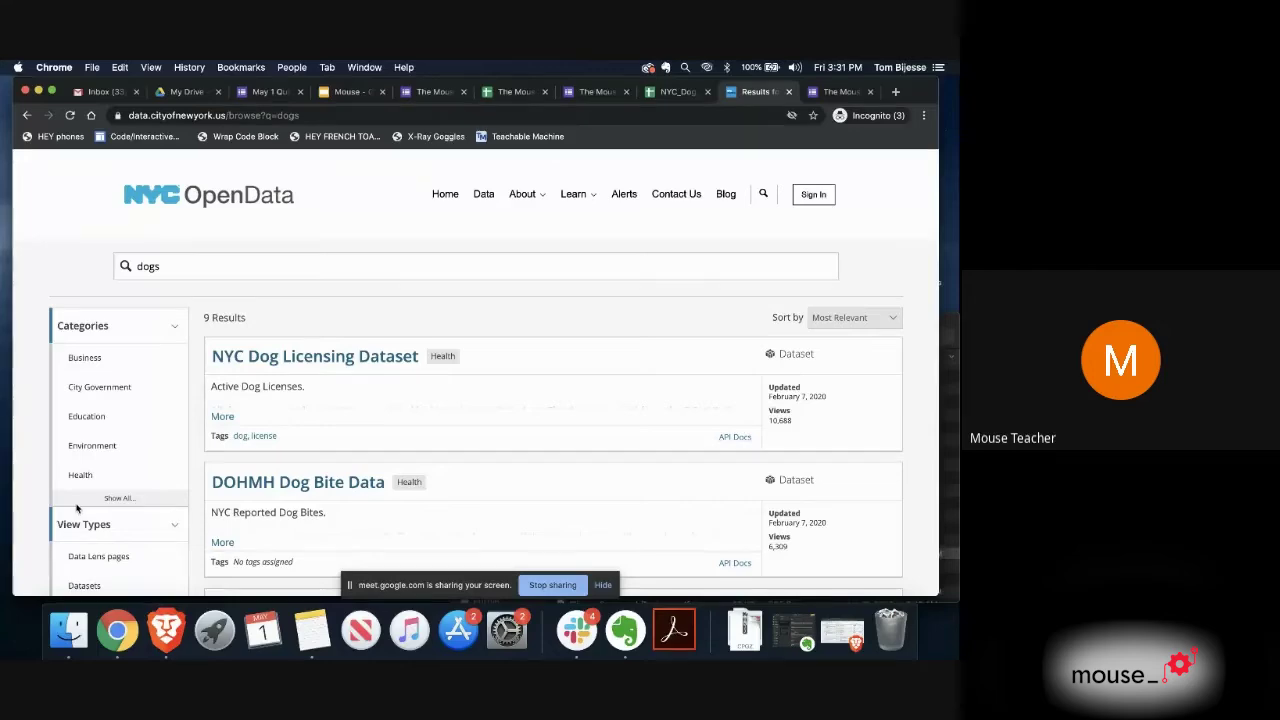
Step: Browse the NYC OpenData search results for "dogs" and return to the NYC Dog Licensing Dataset entry
scroll(241, 453, "down", 2)
scroll(241, 453, "down", 5)
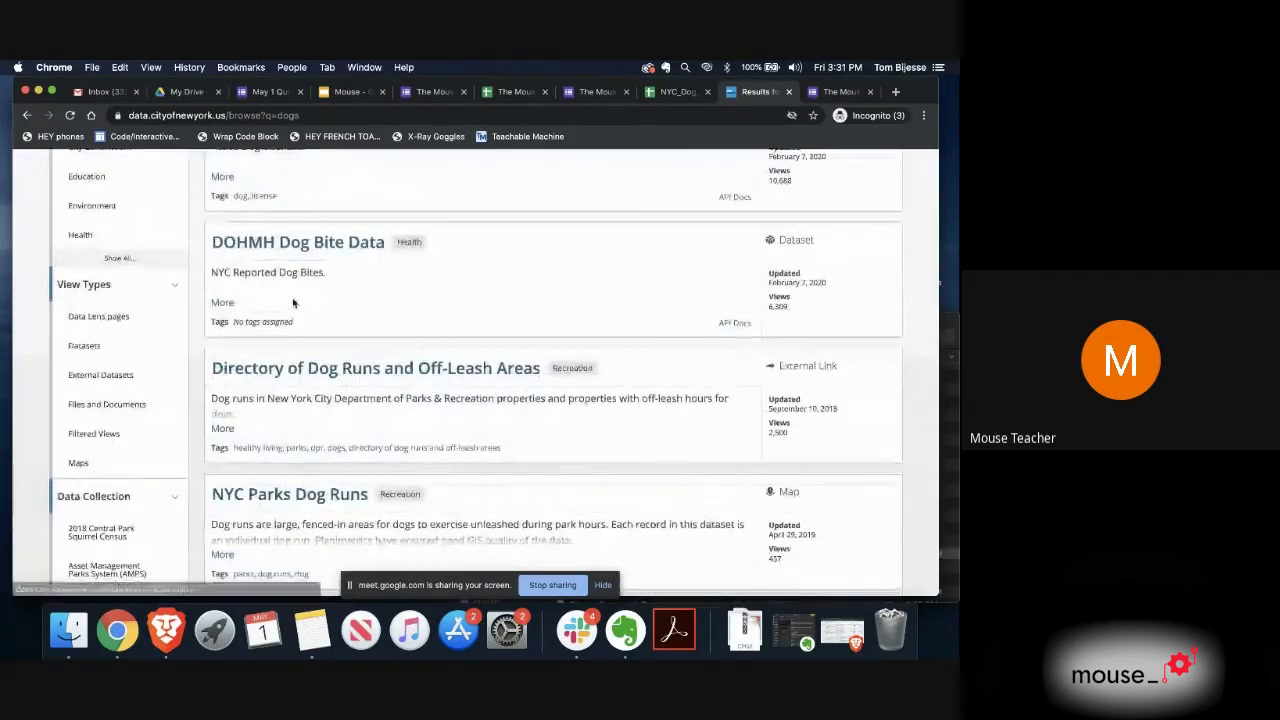
scroll(290, 317, "down", 3)
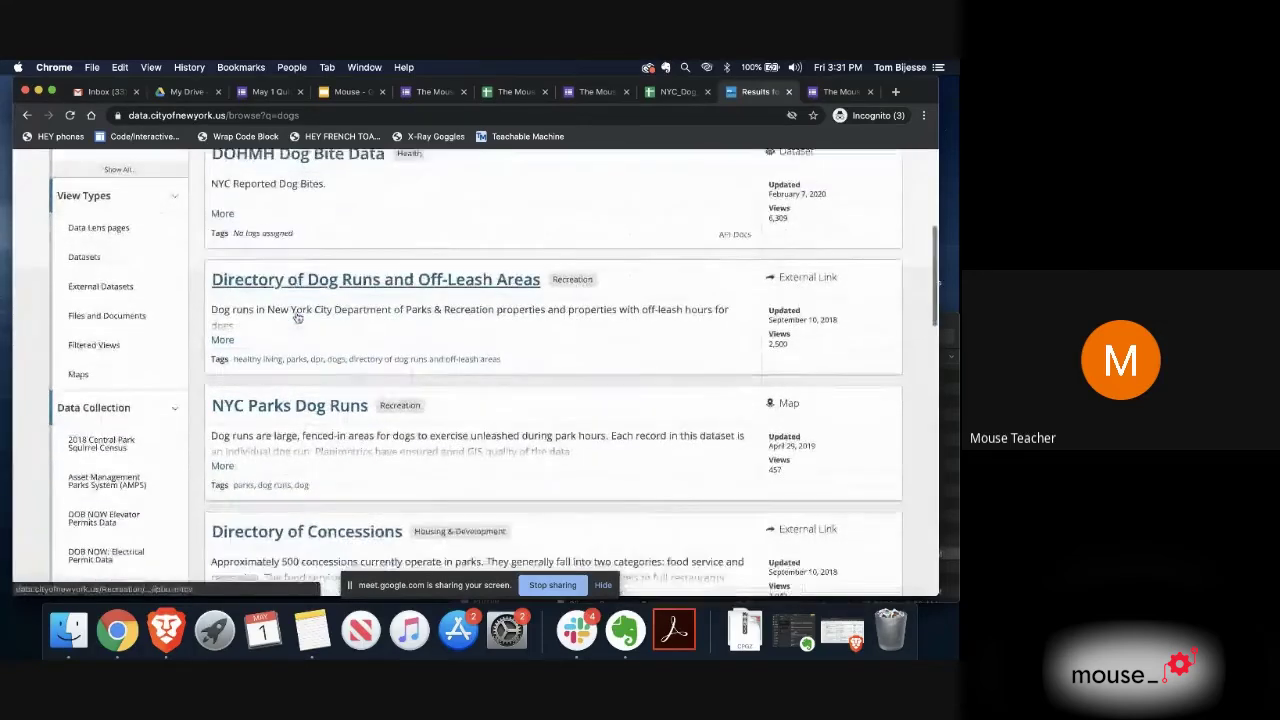
scroll(297, 317, "down", 2)
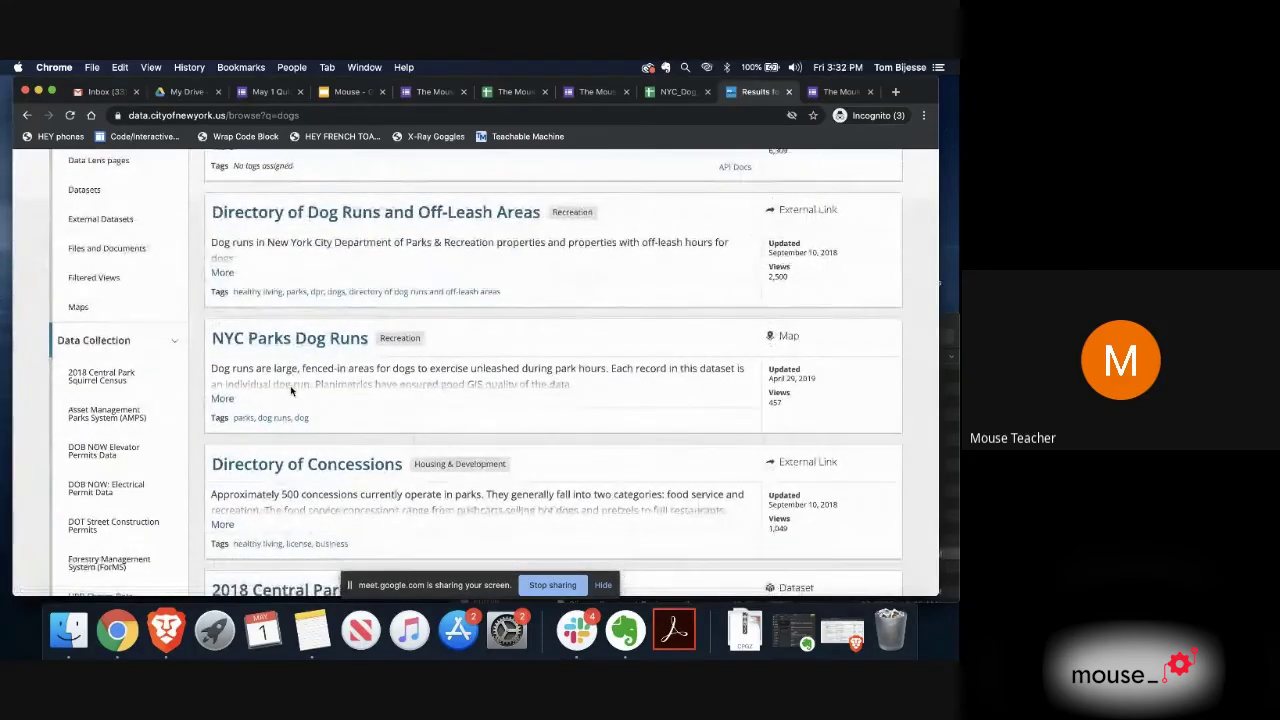
scroll(291, 390, "up", 10)
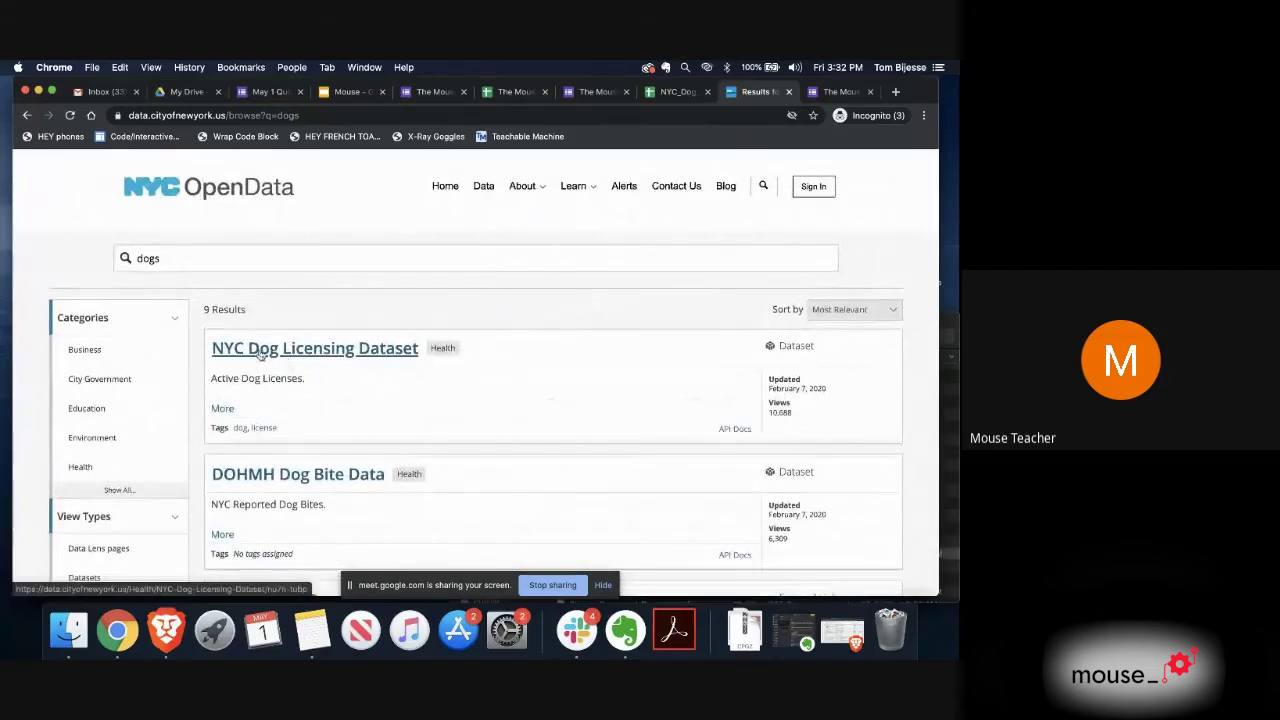
Step: Open the NYC Dog Licensing Dataset page and export the dataset as a CSV file
left_click(331, 348)
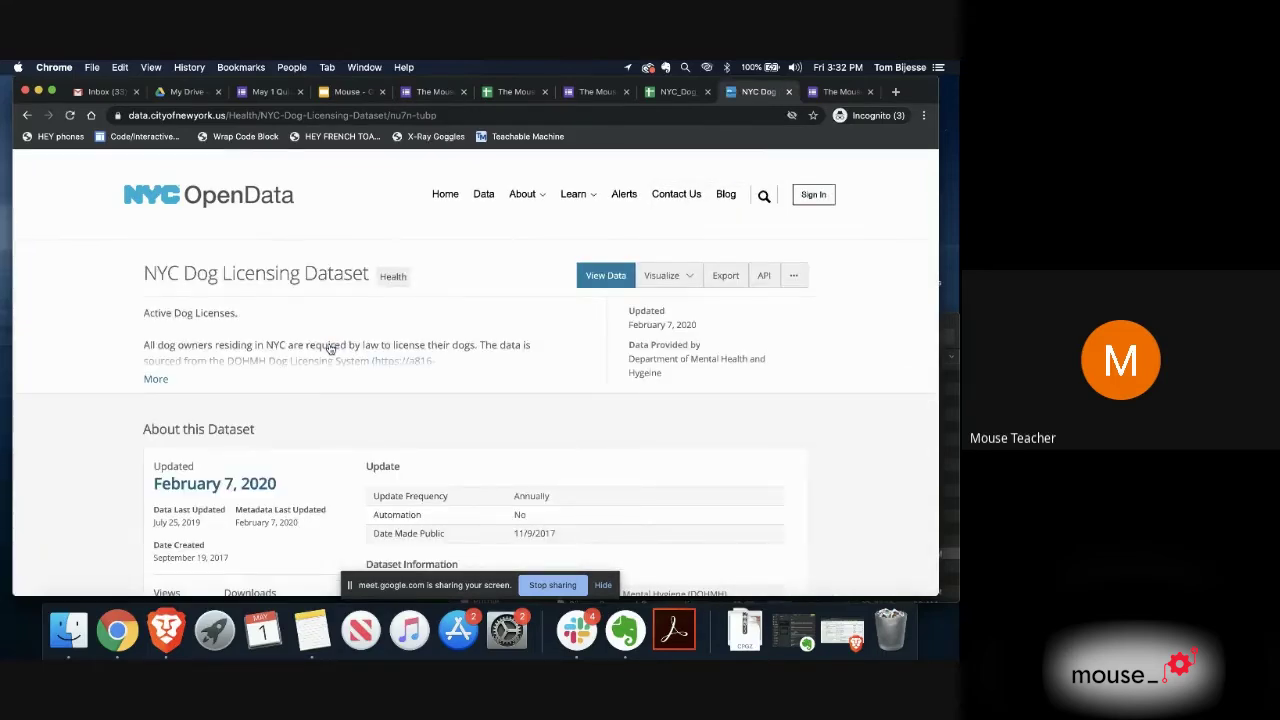
scroll(458, 343, "down", 1)
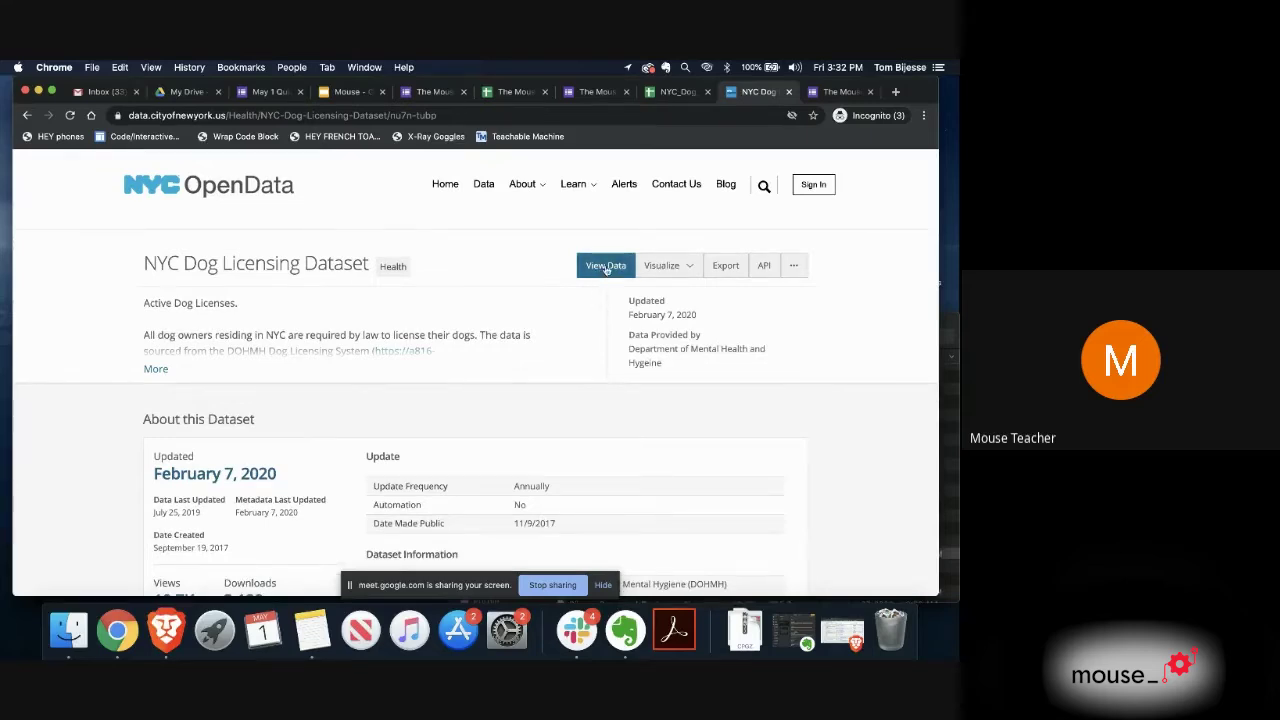
left_click(726, 266)
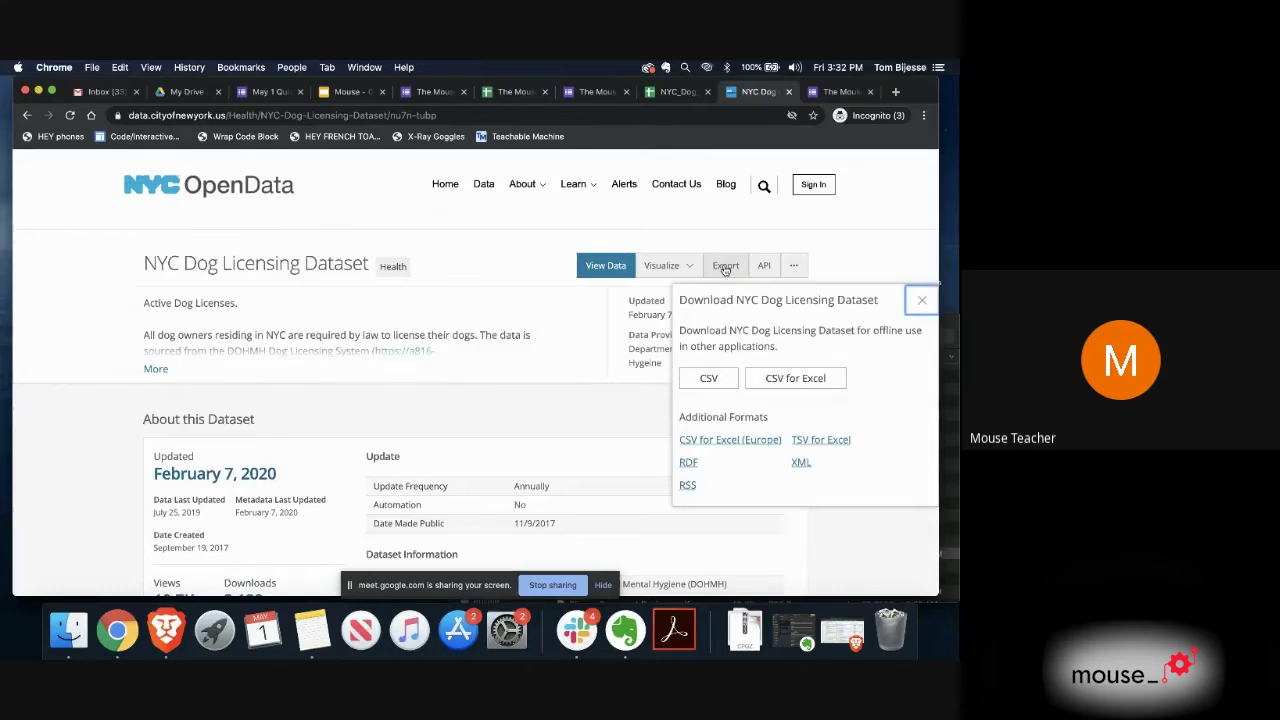
left_click(724, 382)
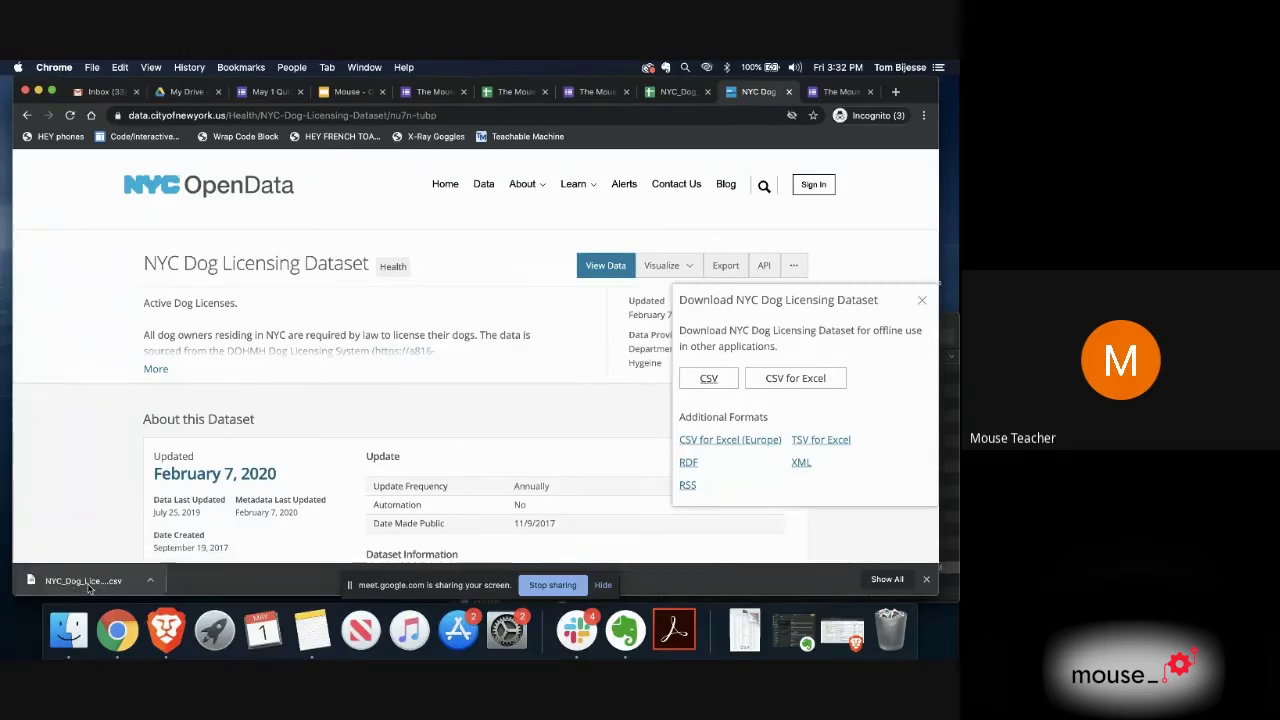
Step: Locate the downloaded CSV in the Downloads folder, dismiss the browser's download notice and look through the files in My Drive
left_click(186, 91)
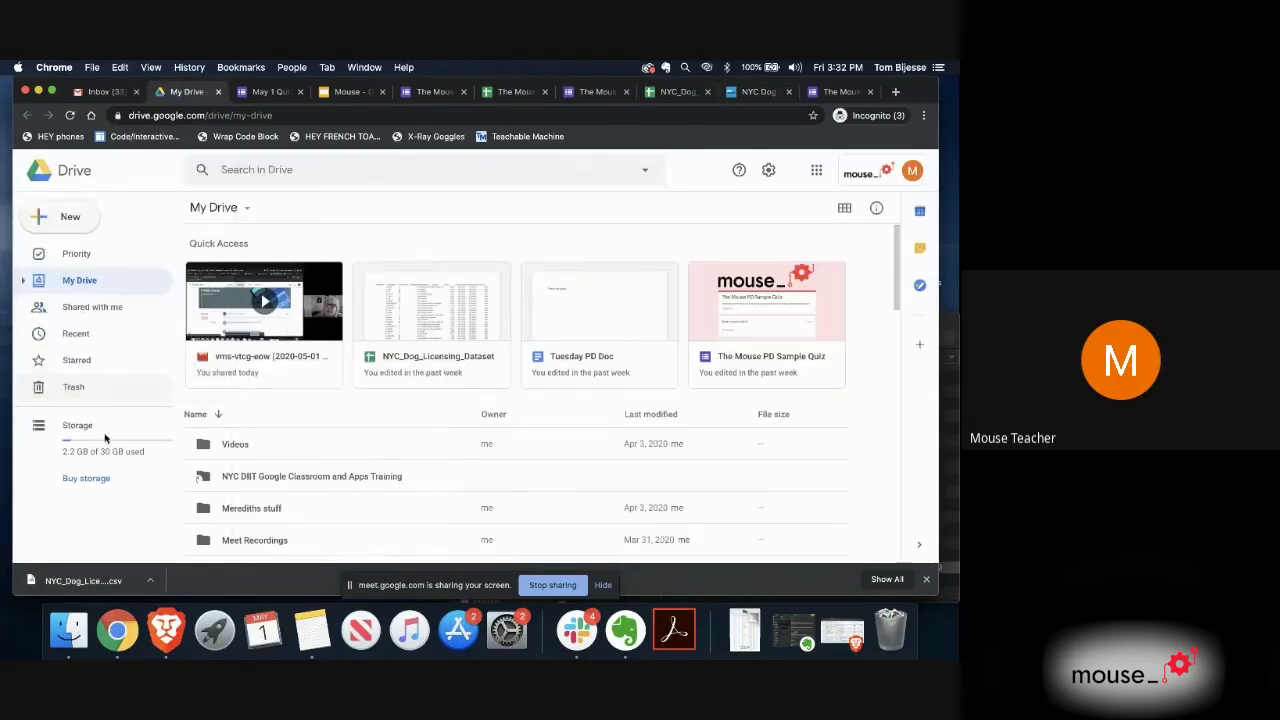
left_click(75, 580)
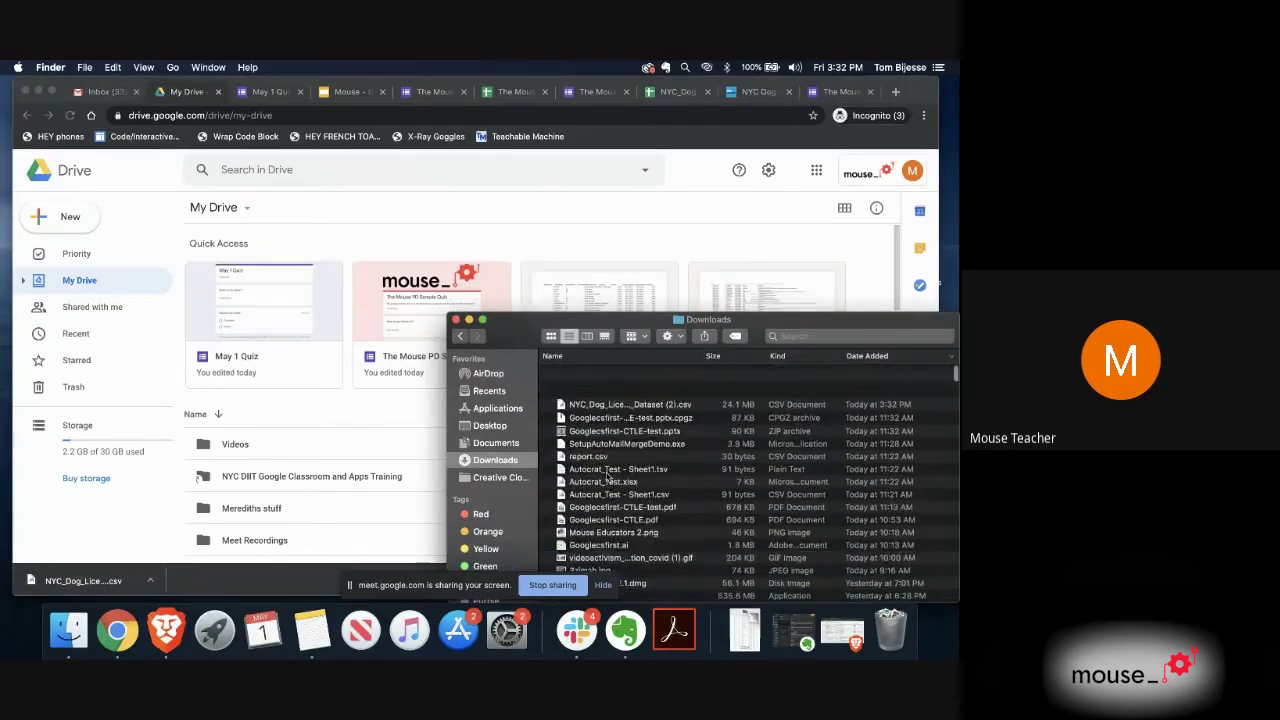
left_click_drag(620, 372, 945, 650)
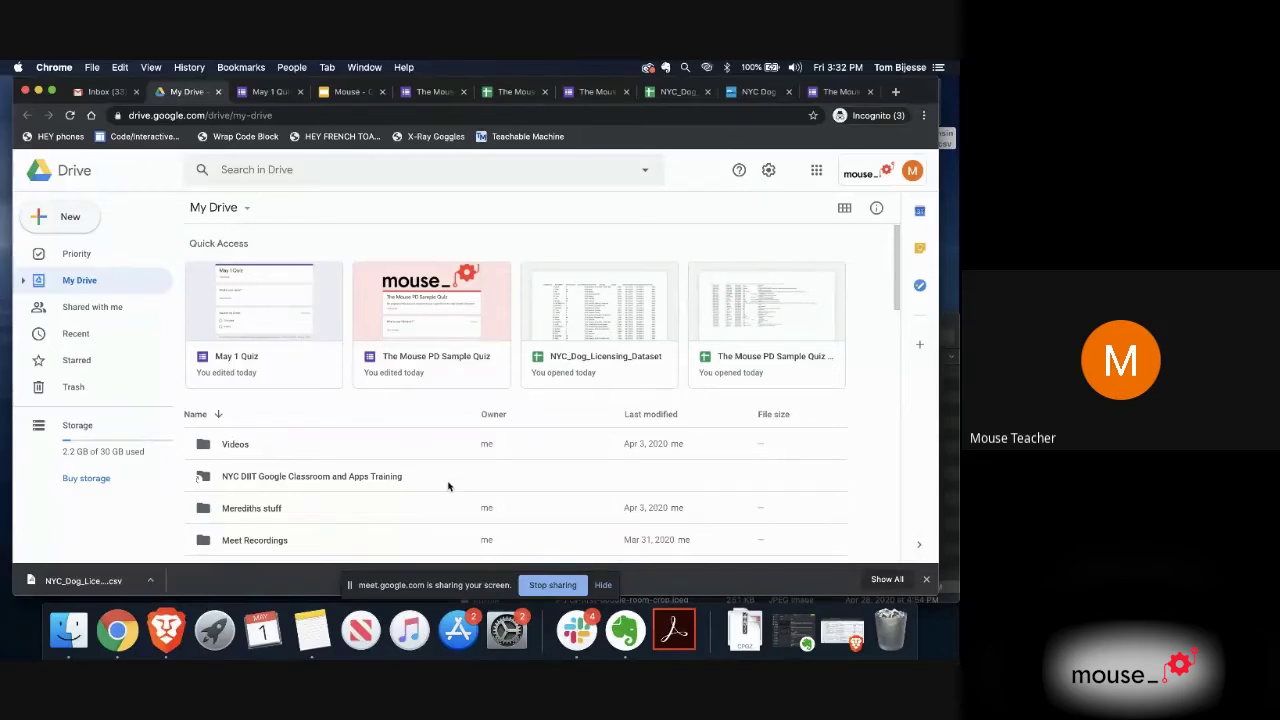
left_click(924, 581)
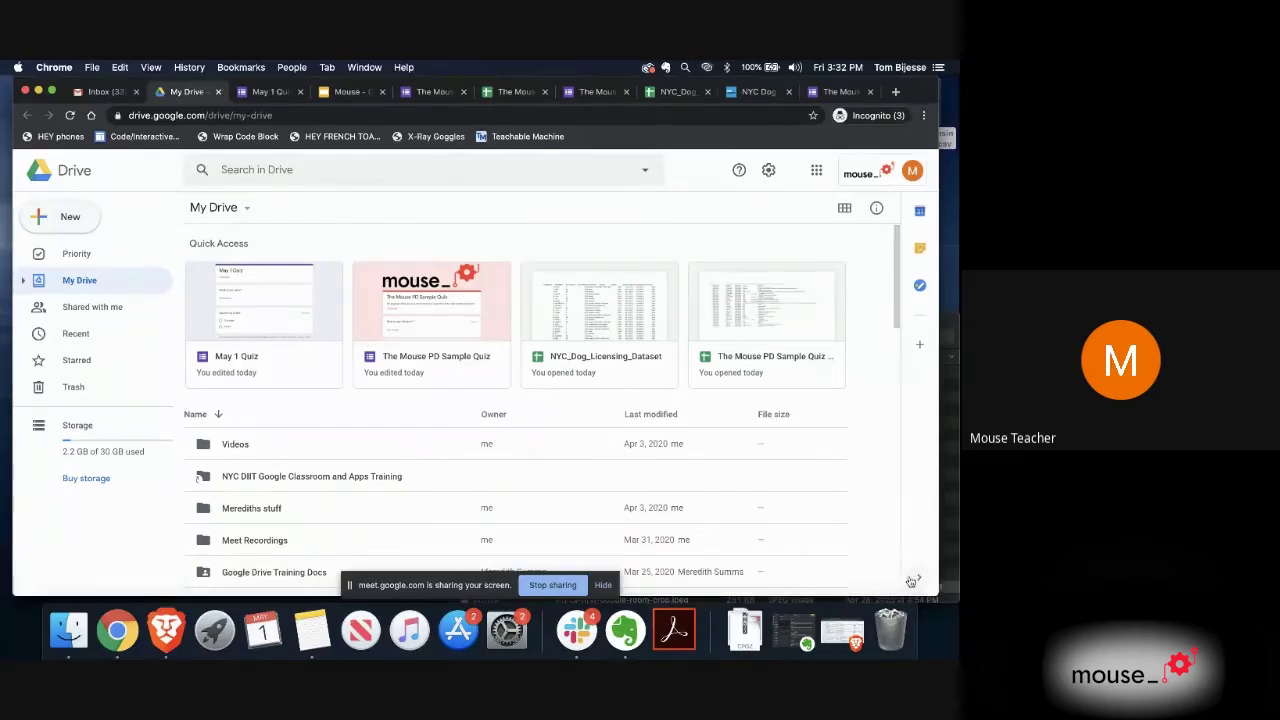
scroll(510, 445, "down", 3)
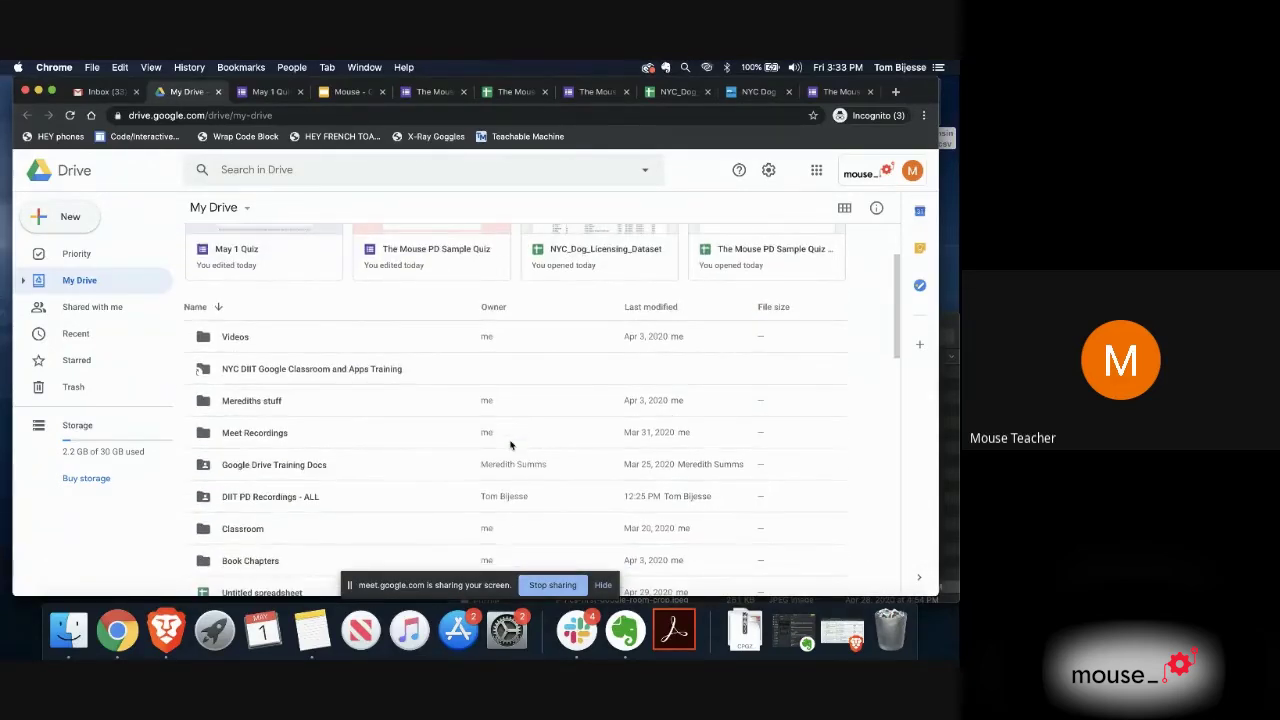
scroll(510, 445, "down", 7)
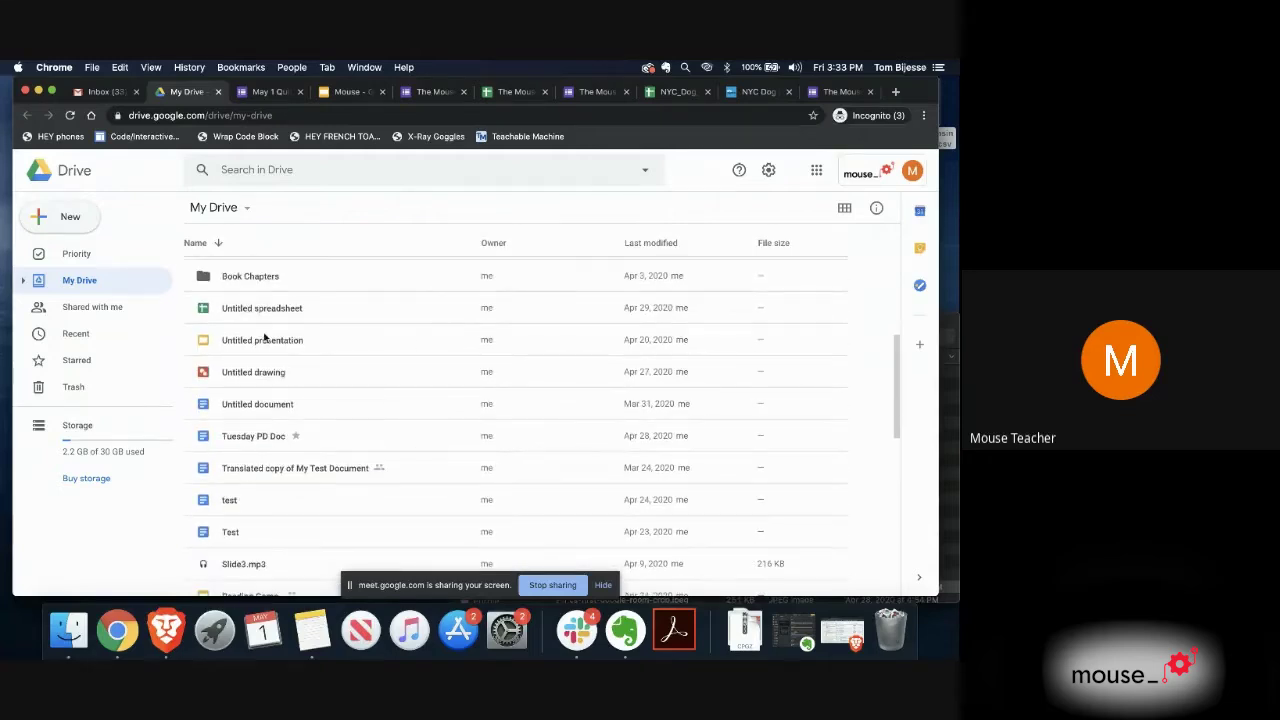
Step: Switch to the NYC_Dog_Licensing_Dataset spreadsheet and skim its rows down to the last record and back to the header
left_click(514, 92)
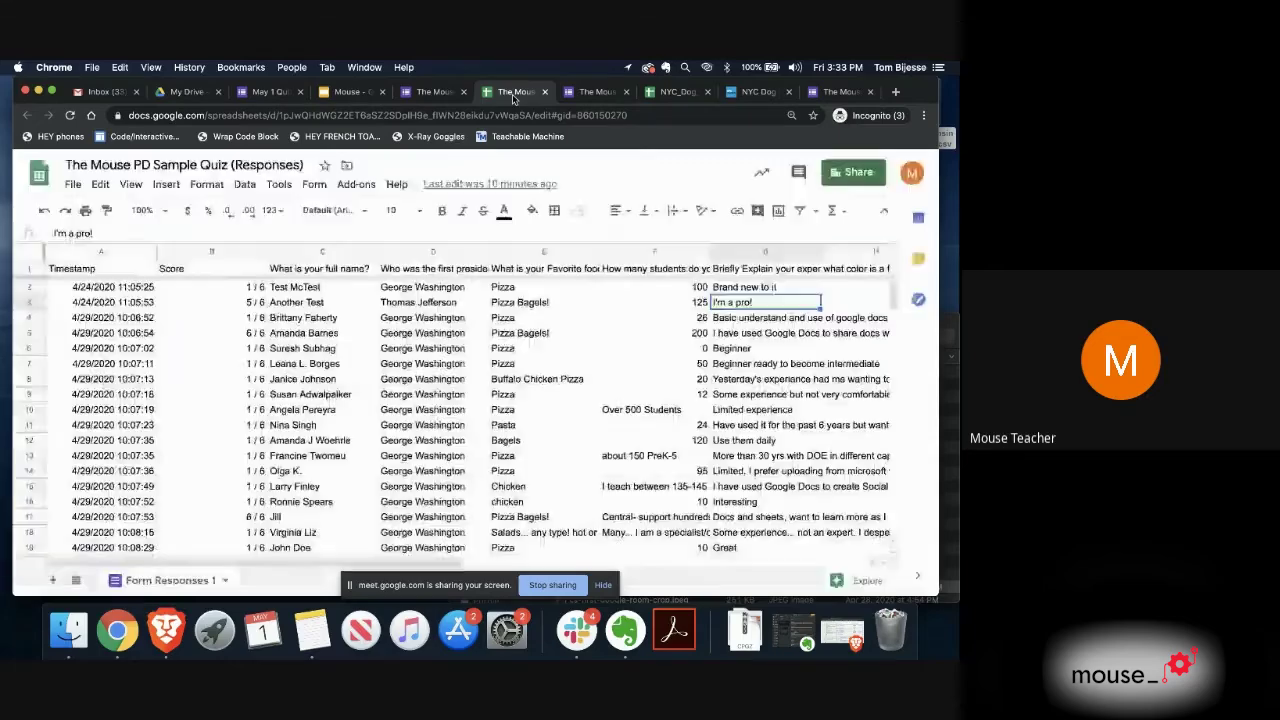
left_click(661, 93)
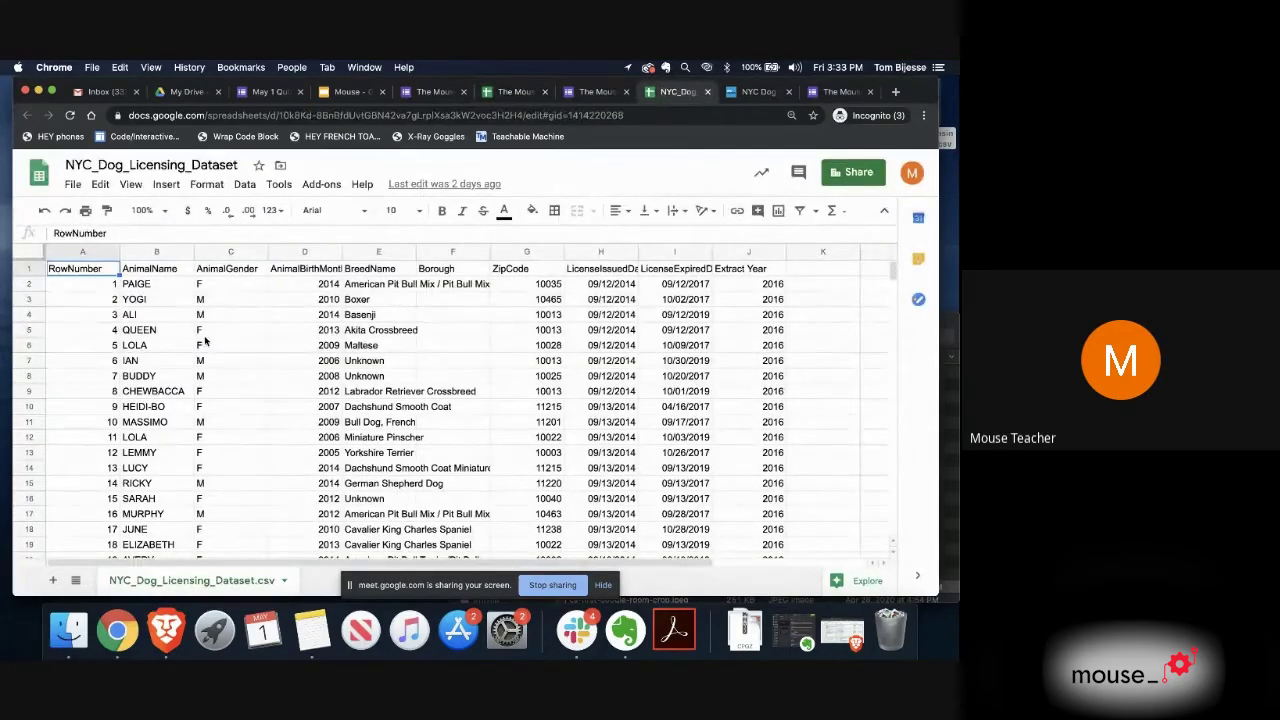
scroll(205, 342, "down", 20)
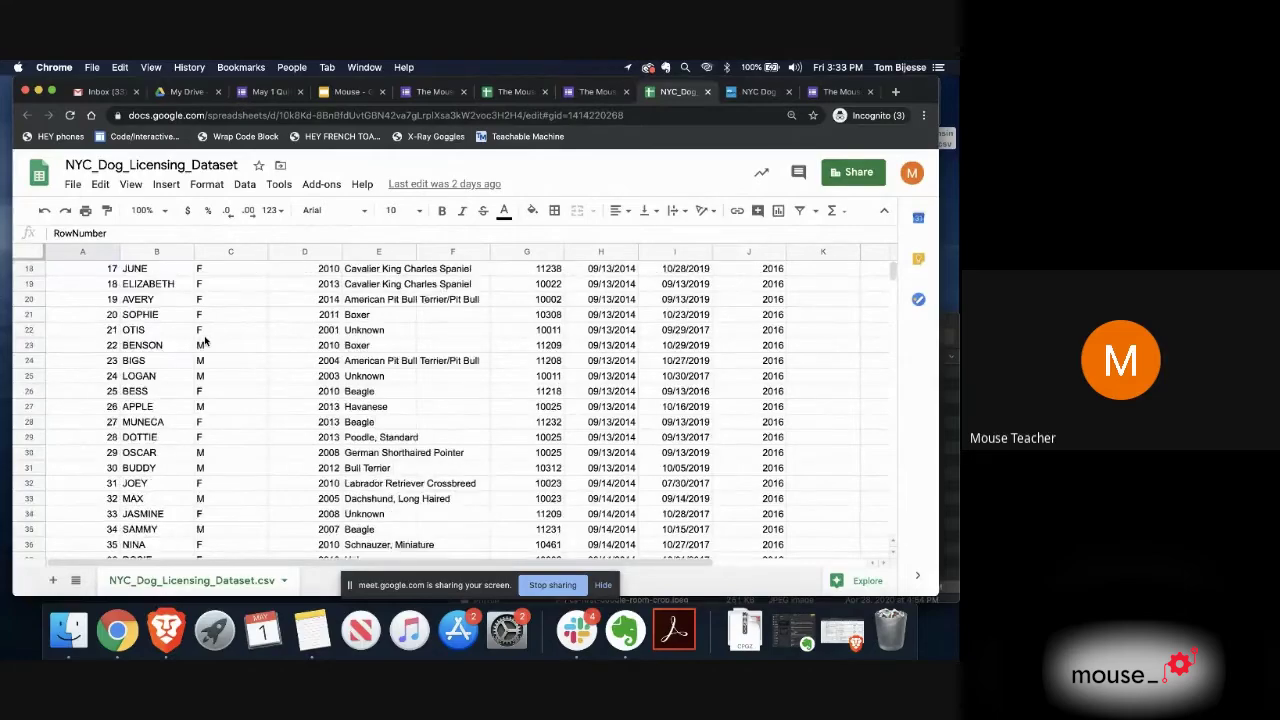
scroll(207, 343, "down", 20)
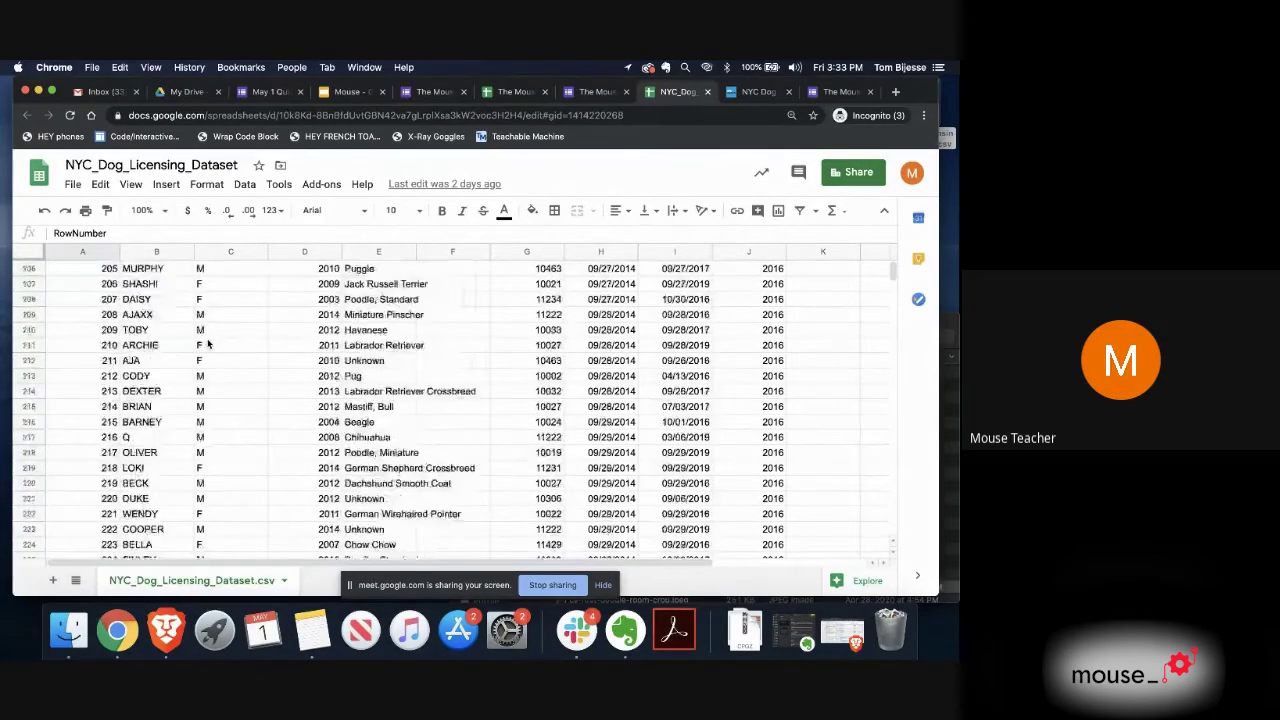
scroll(207, 344, "down", 20)
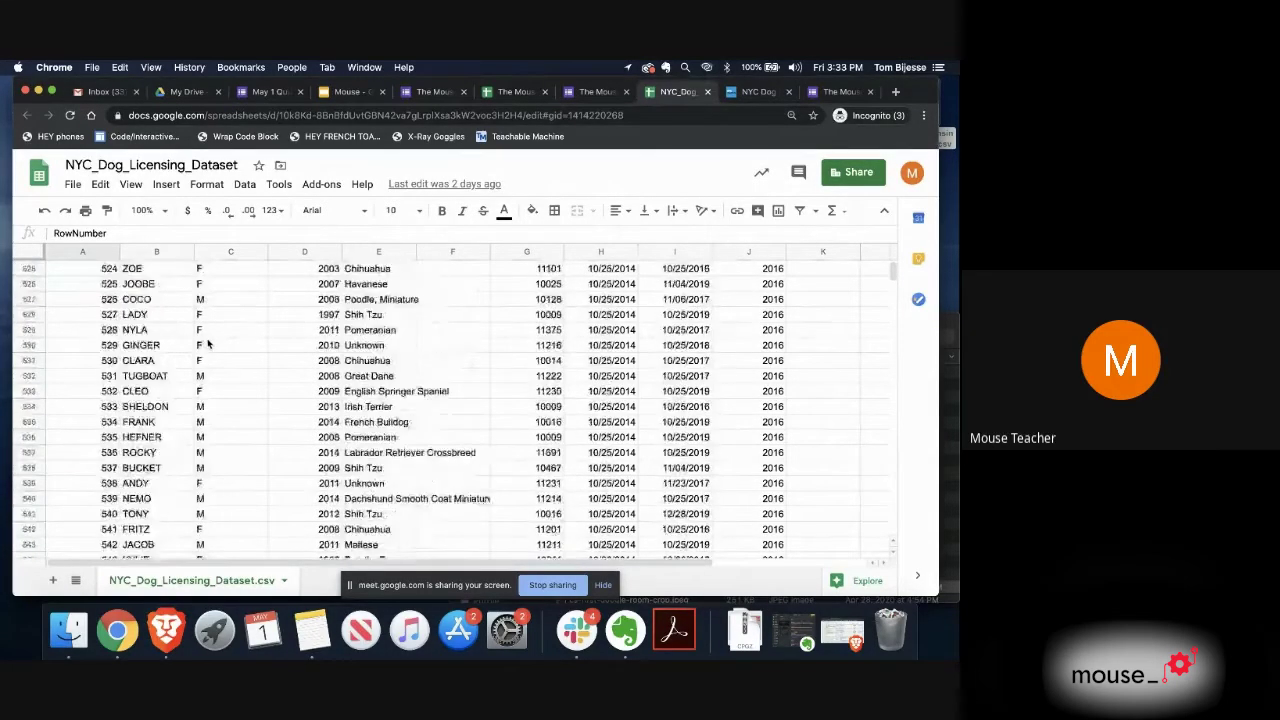
scroll(207, 344, "up", 3)
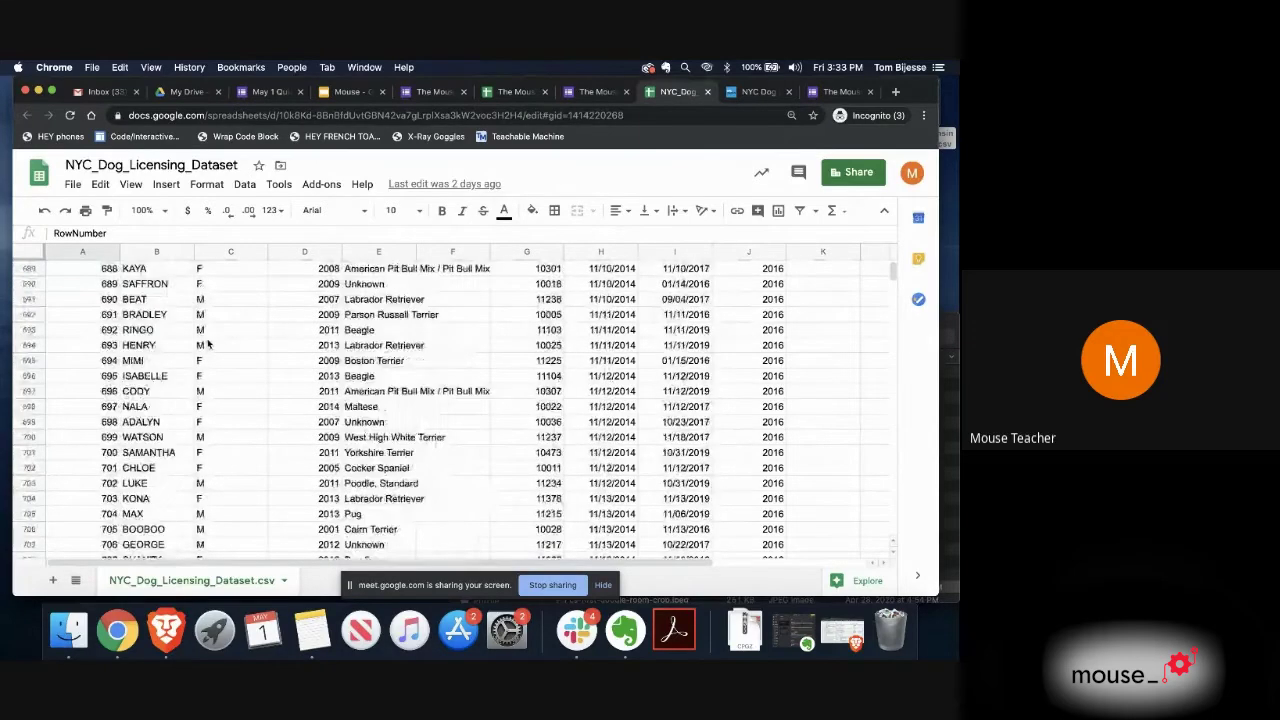
scroll(207, 344, "up", 20)
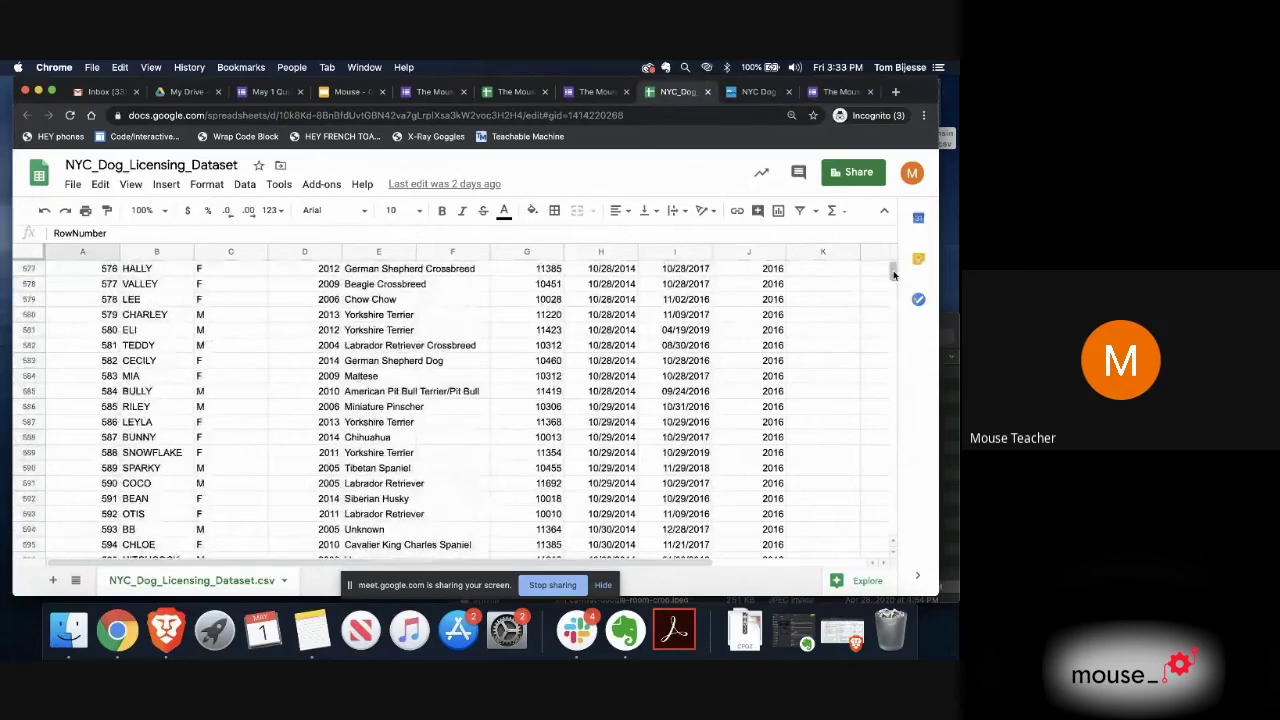
left_click_drag(891, 268, 874, 560)
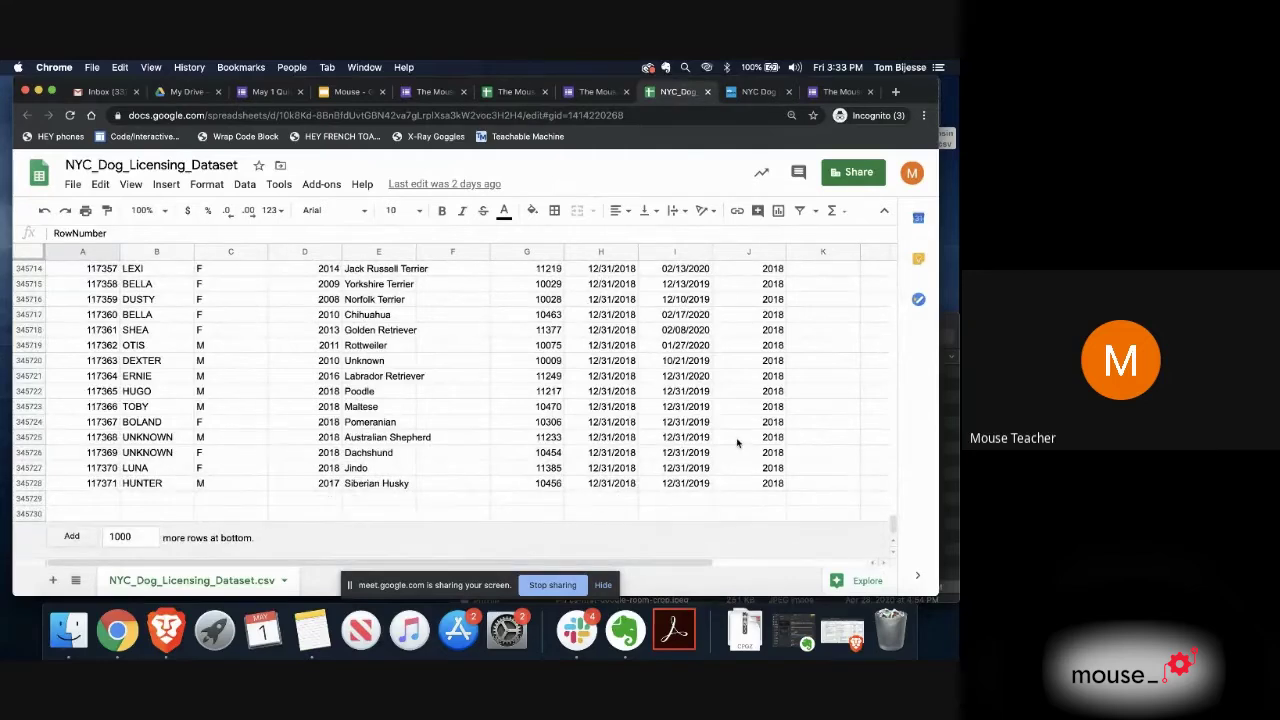
scroll(129, 482, "up", 2)
scroll(128, 486, "down", 2)
left_click_drag(897, 524, 858, 228)
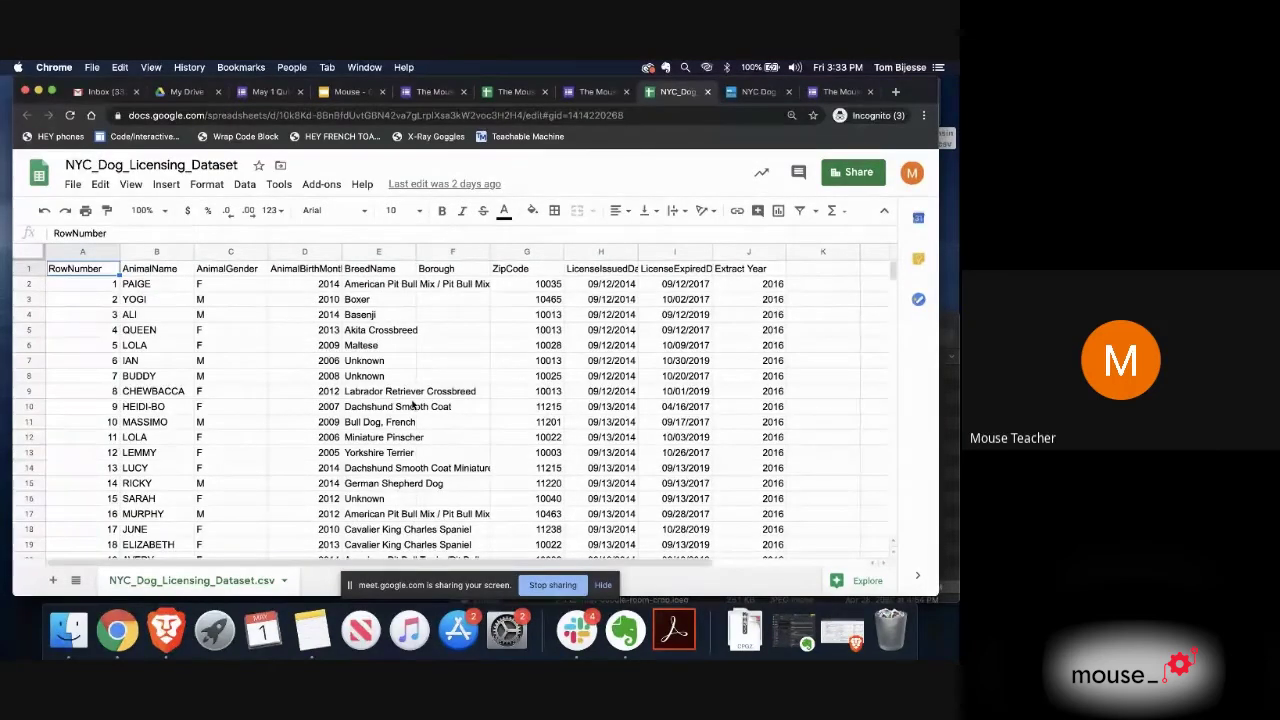
Step: Examine the first dog's name, gender, birth and breed fields, and skim further records before returning to the header row
left_click(165, 288)
left_click(212, 287)
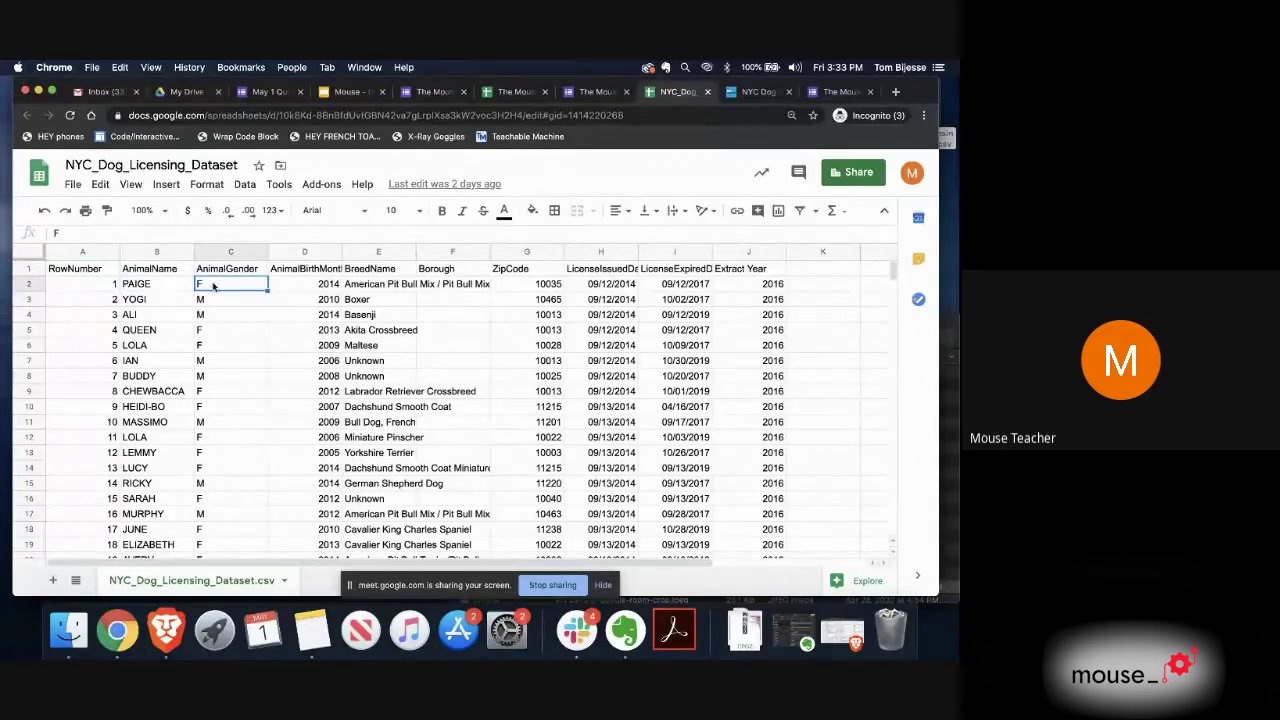
left_click(282, 289)
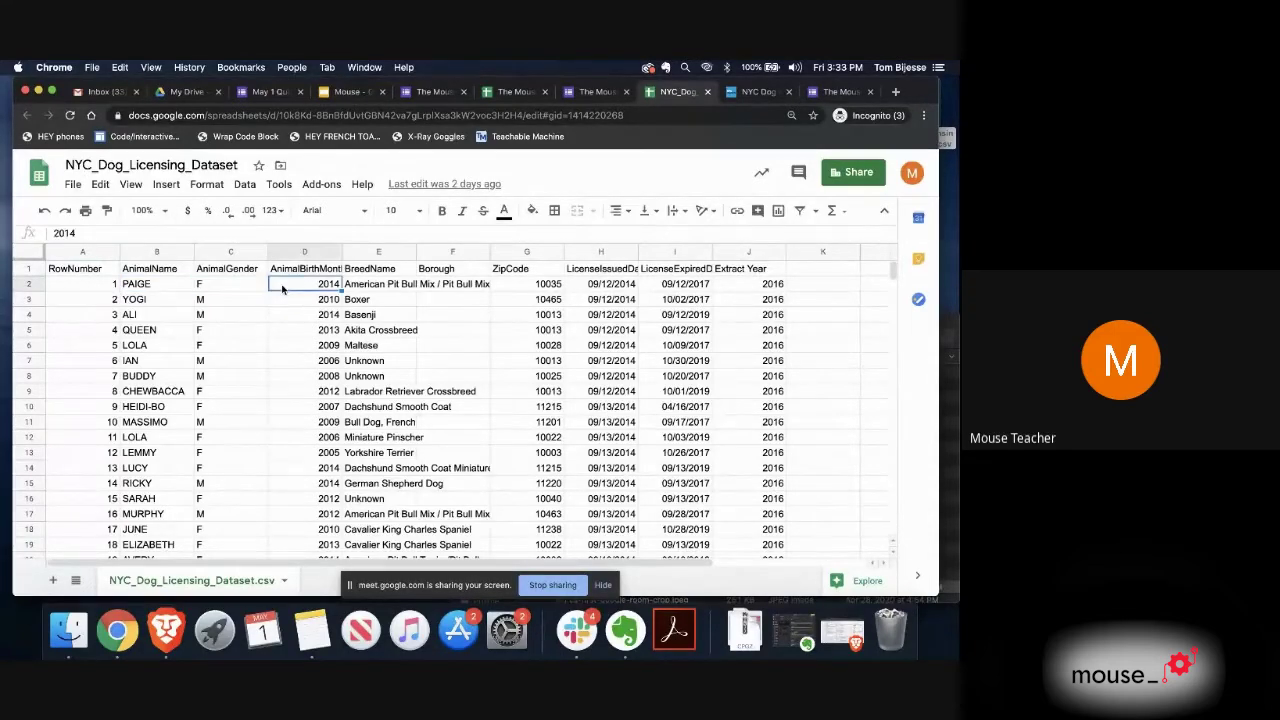
left_click(385, 287)
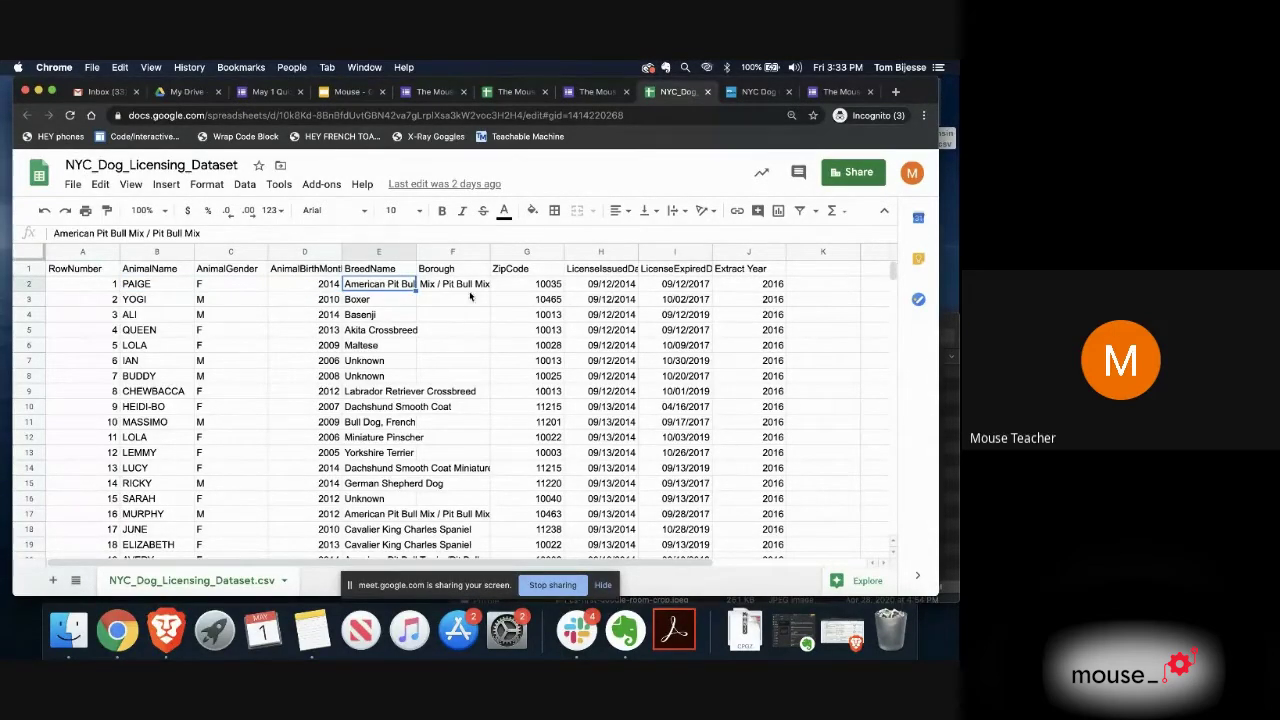
scroll(469, 341, "down", 20)
scroll(555, 348, "up", 20)
scroll(297, 376, "down", 20)
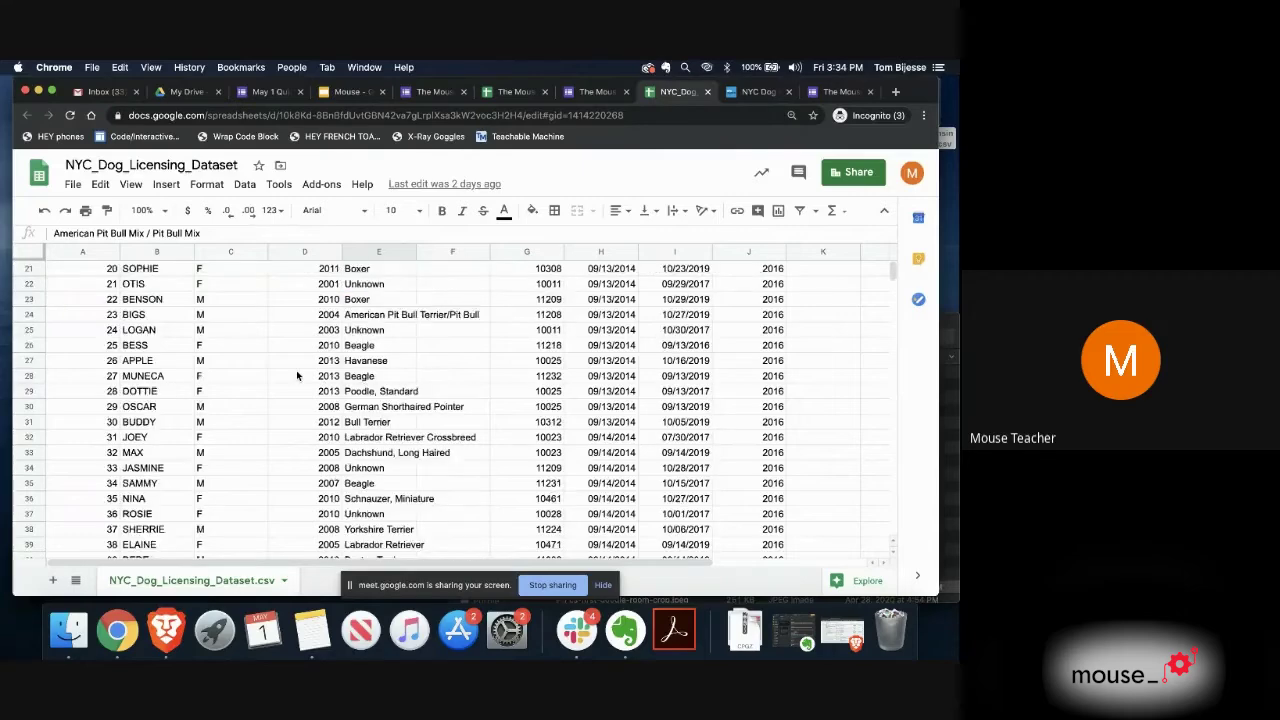
scroll(297, 376, "down", 20)
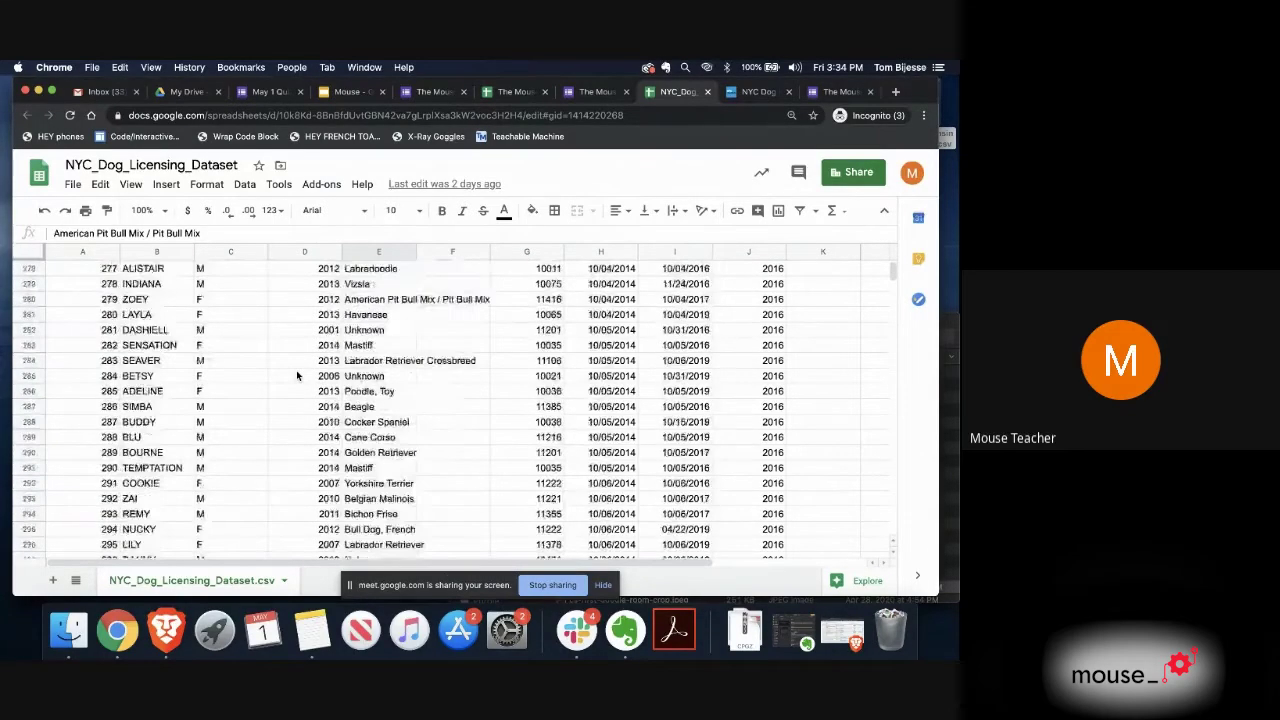
scroll(297, 376, "up", 20)
scroll(297, 376, "up", 20)
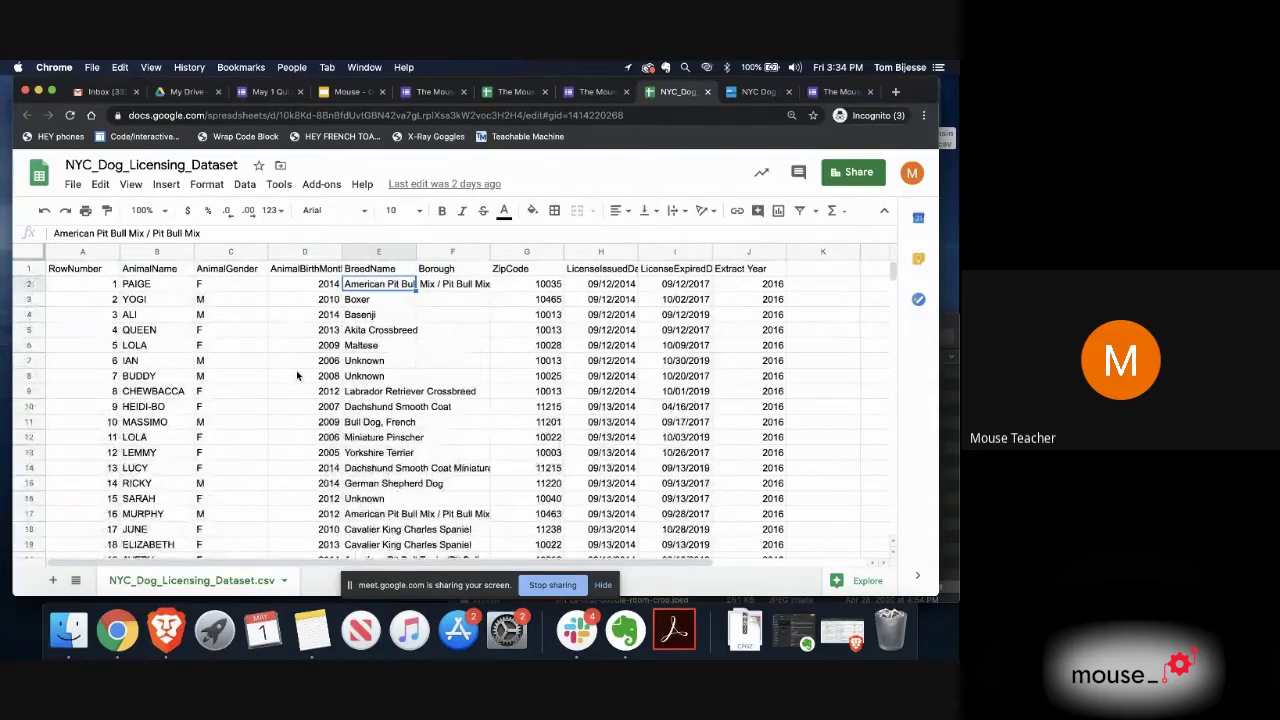
Step: Start a summary table in the empty column L with the header Gender in L1, Male in L2 and Female in L3
scroll(297, 376, "right", 2)
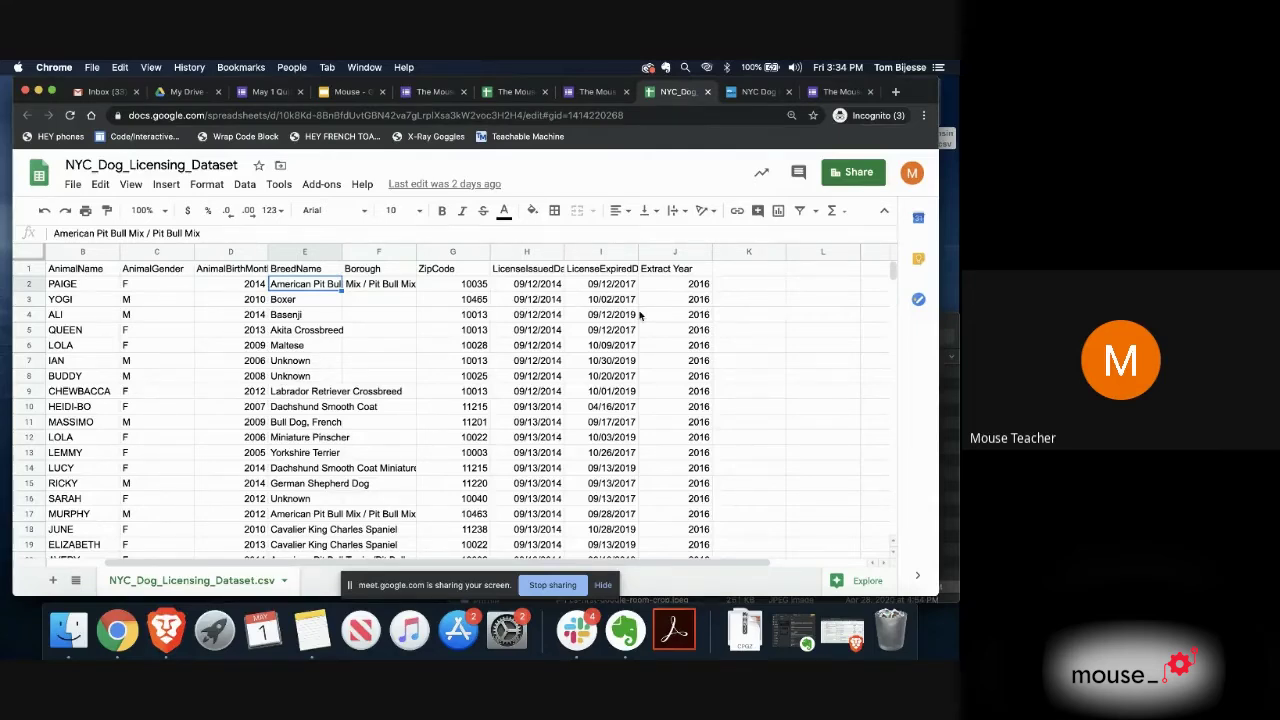
scroll(623, 305, "right", 1)
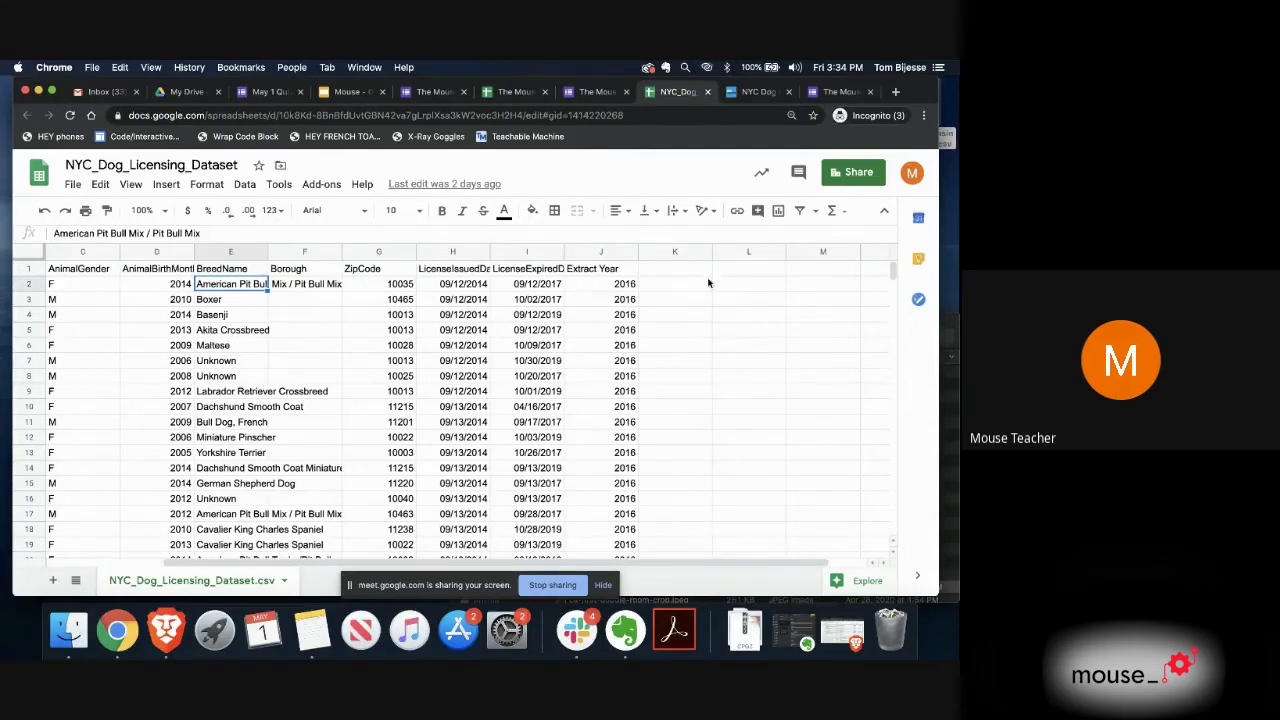
left_click(732, 271)
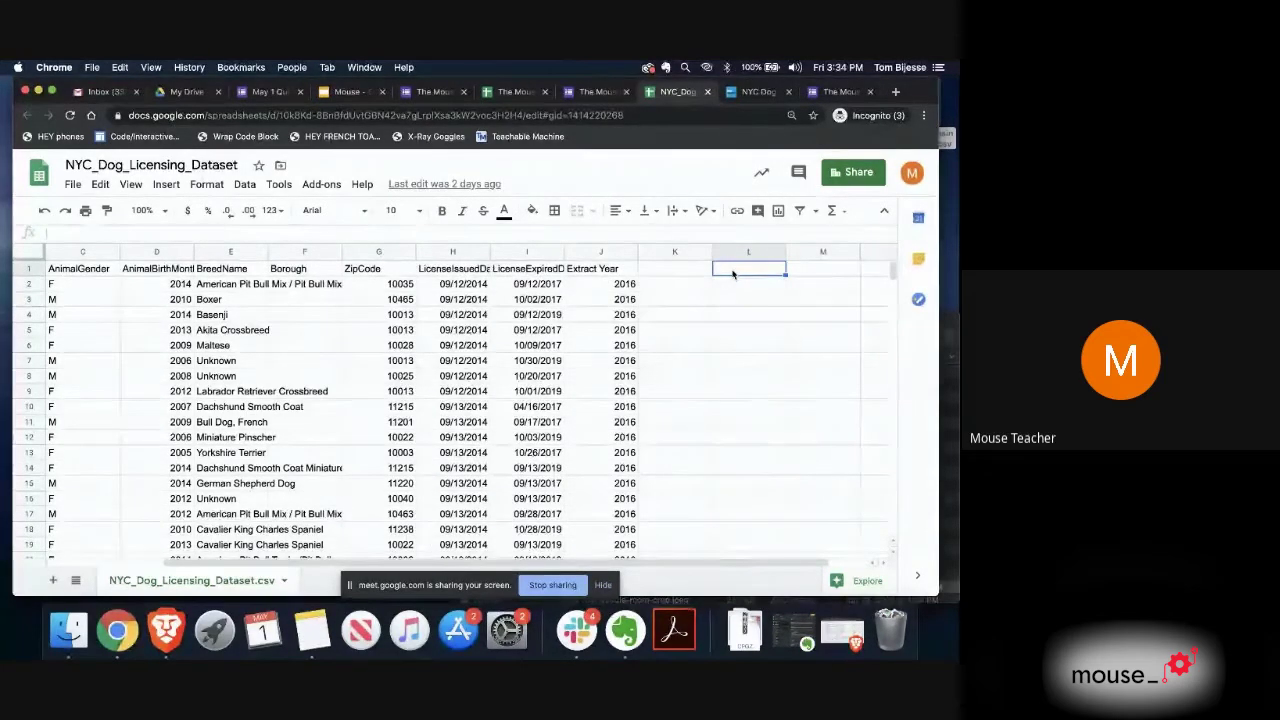
type("Gender")
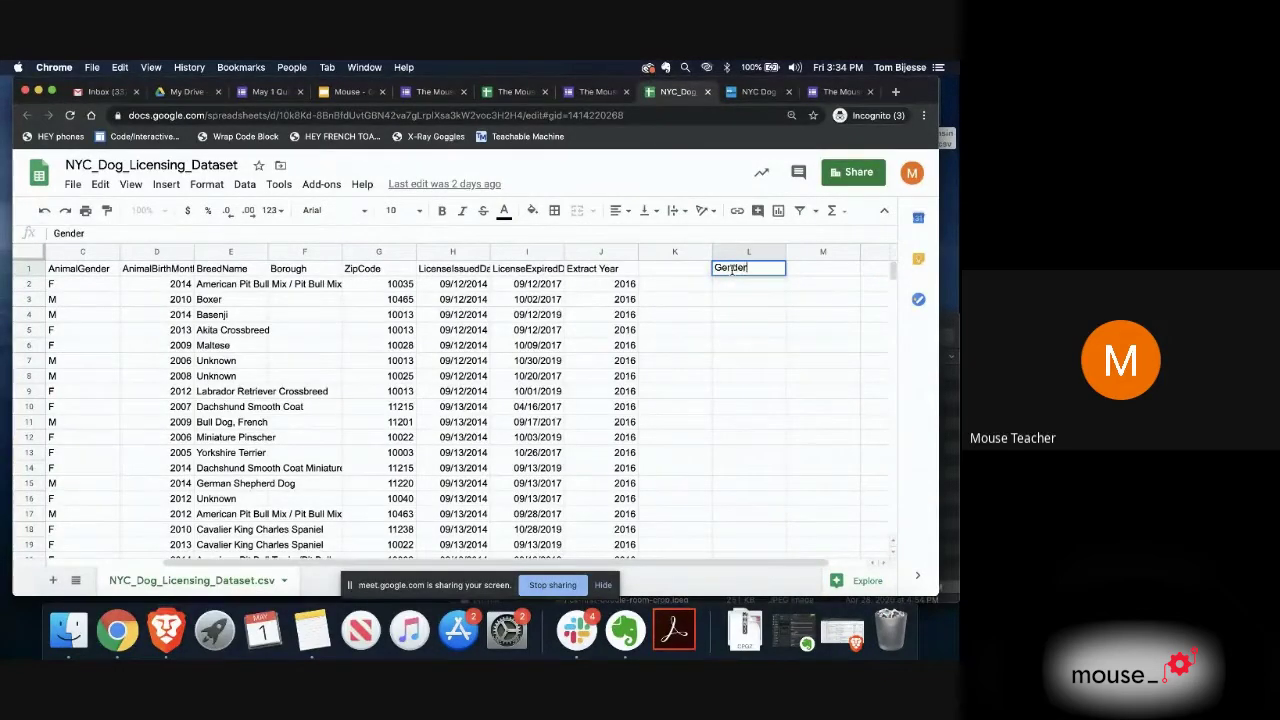
key("Return")
type("Male")
key("Return")
type("Femal")
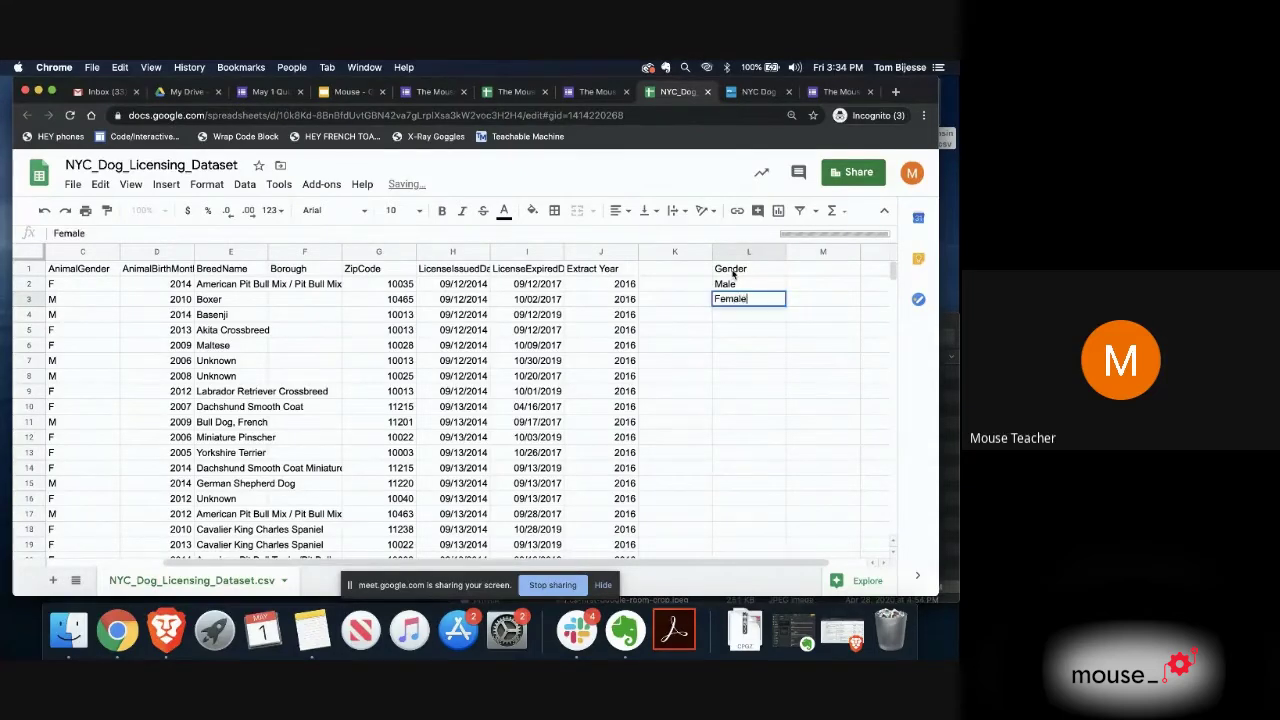
type("e")
Step: Add the header Number in M1 and select the cell beside Male
left_click(816, 269)
type("Number")
left_click(811, 303)
left_click(808, 289)
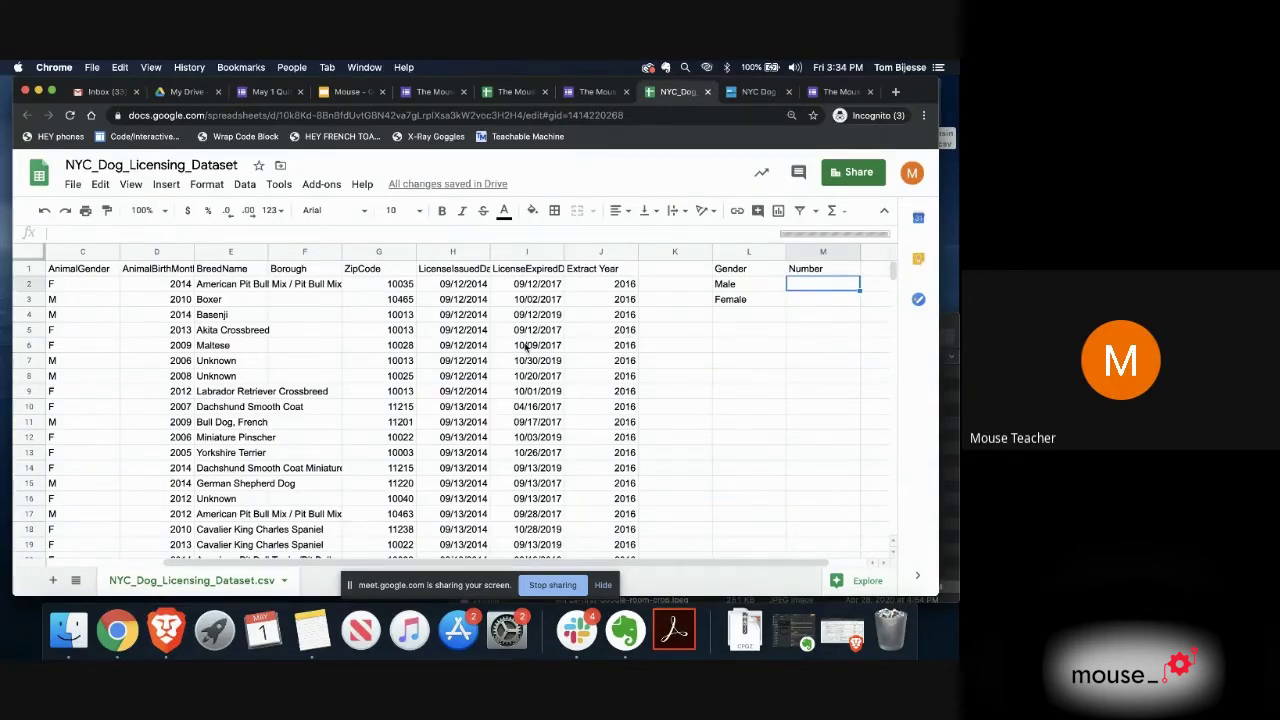
Step: Step through the AnimalGender values from C2 to C26 and return to the Gender and Number summary table
scroll(462, 345, "left", 3)
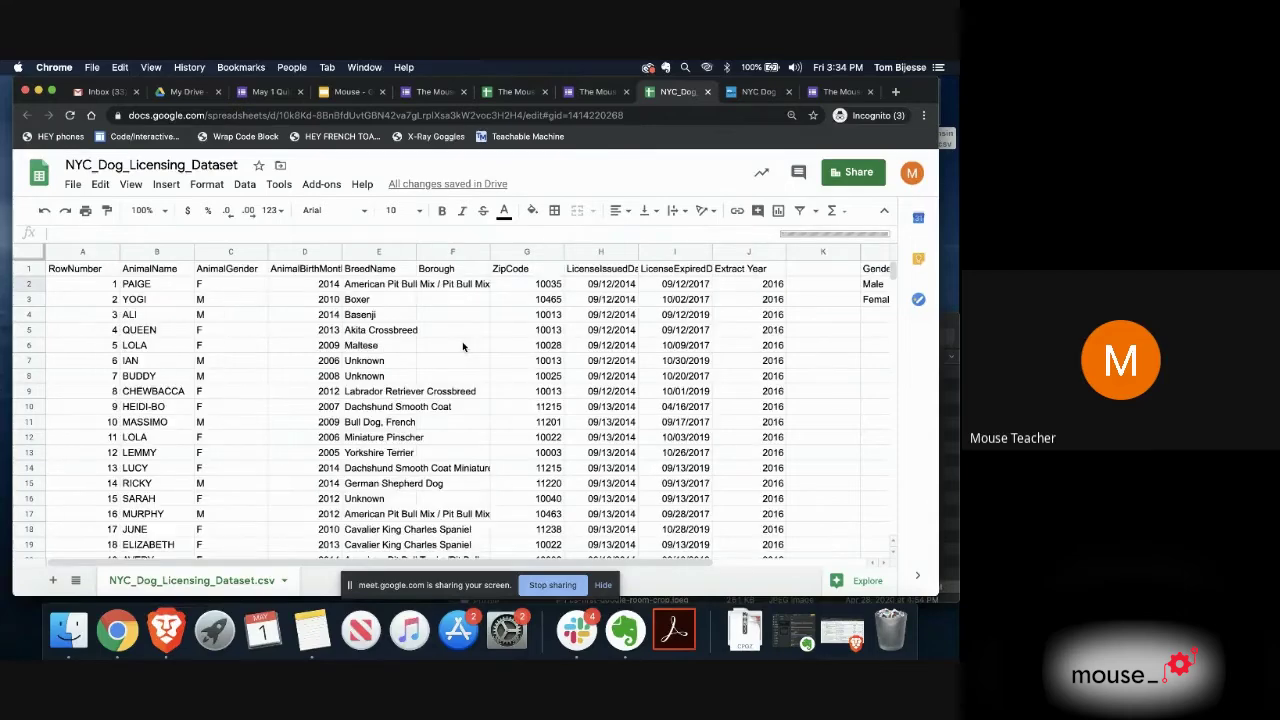
left_click(240, 287)
key("Down")
key("Down")
key("Down")
key("Down")
key("Down")
key("Down")
key("Down")
key("Down")
key("Down")
key("Down")
key("Down")
key("Down")
key("Down")
key("Down")
key("Down")
key("Down")
key("Down")
key("Down")
key("Down")
key("Down")
key("Down")
key("Down")
key("Down")
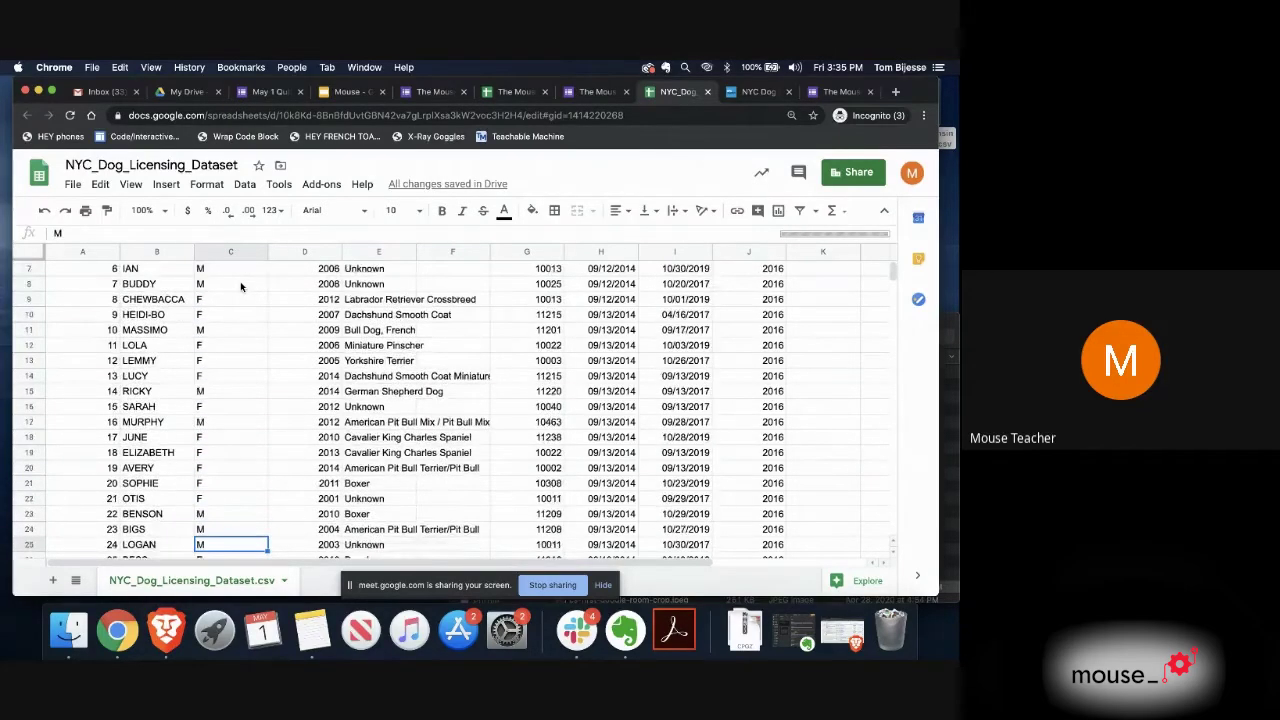
key("Down")
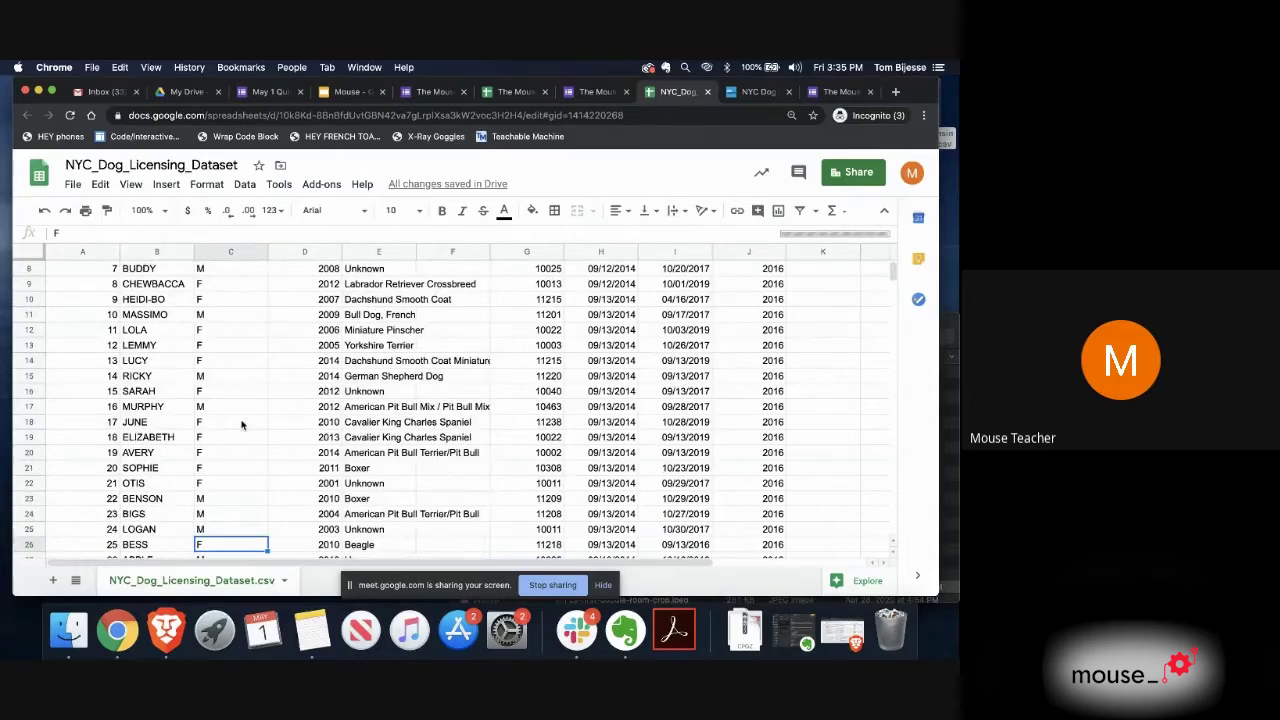
scroll(241, 425, "up", 3)
scroll(300, 402, "right", 5)
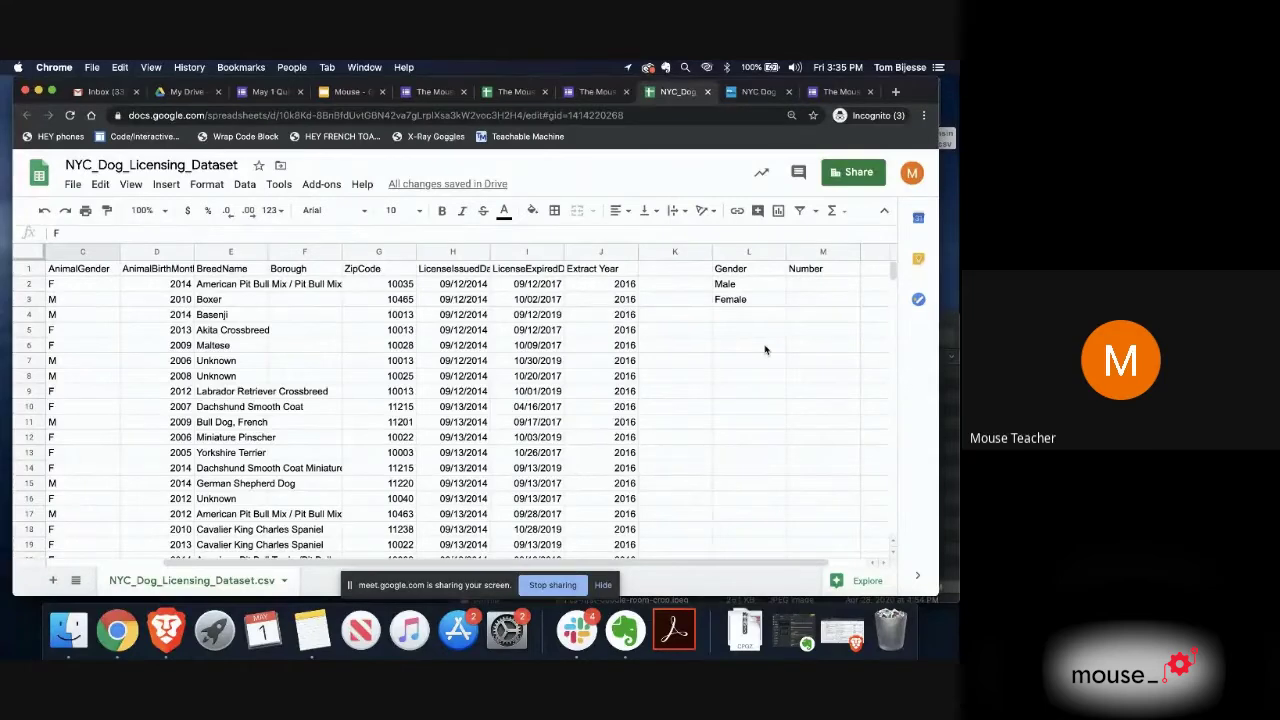
Step: Browse the available spreadsheet functions and their categories, such as Database and Google, for the Number cell beside Male
left_click(804, 284)
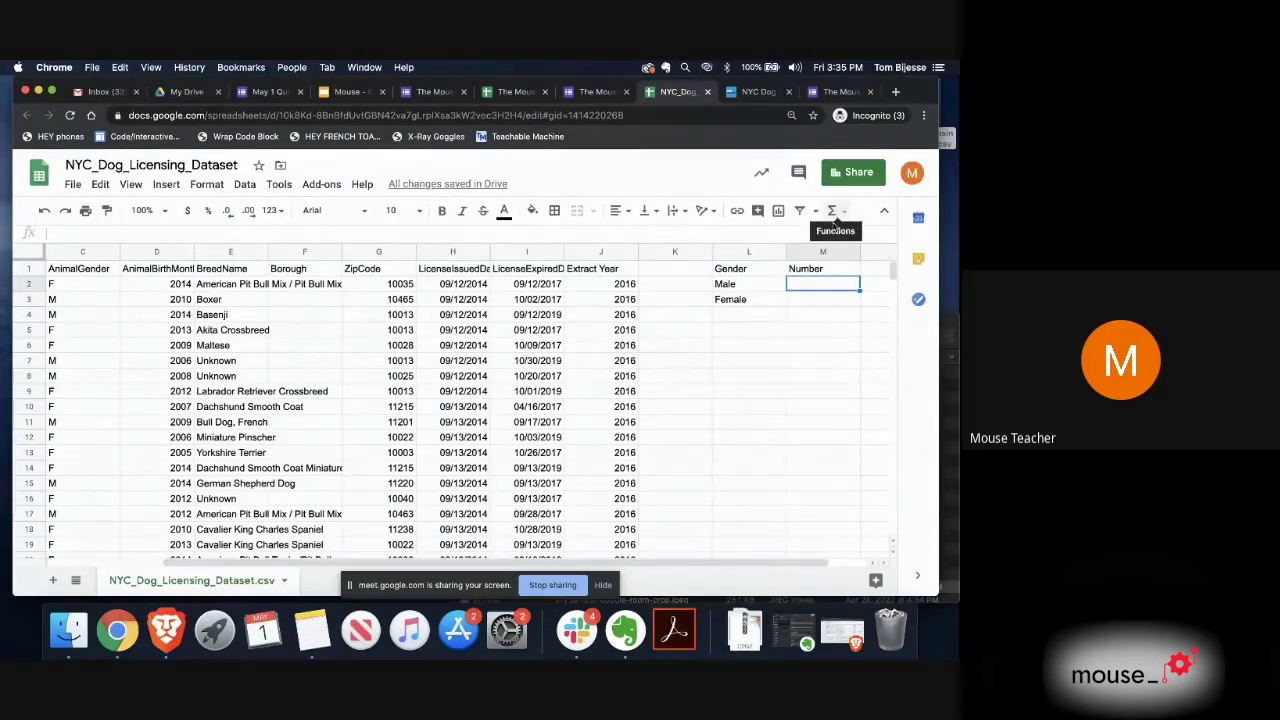
left_click(840, 212)
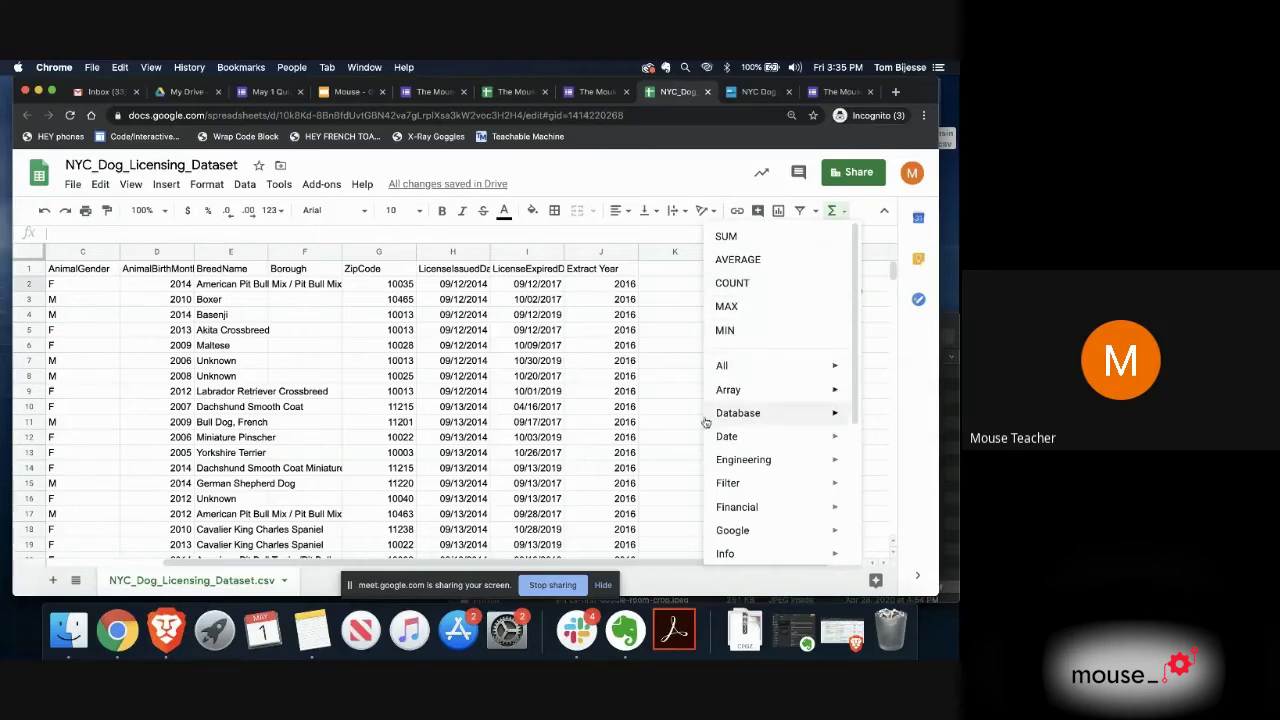
mouse_move(729, 438)
mouse_move(745, 408)
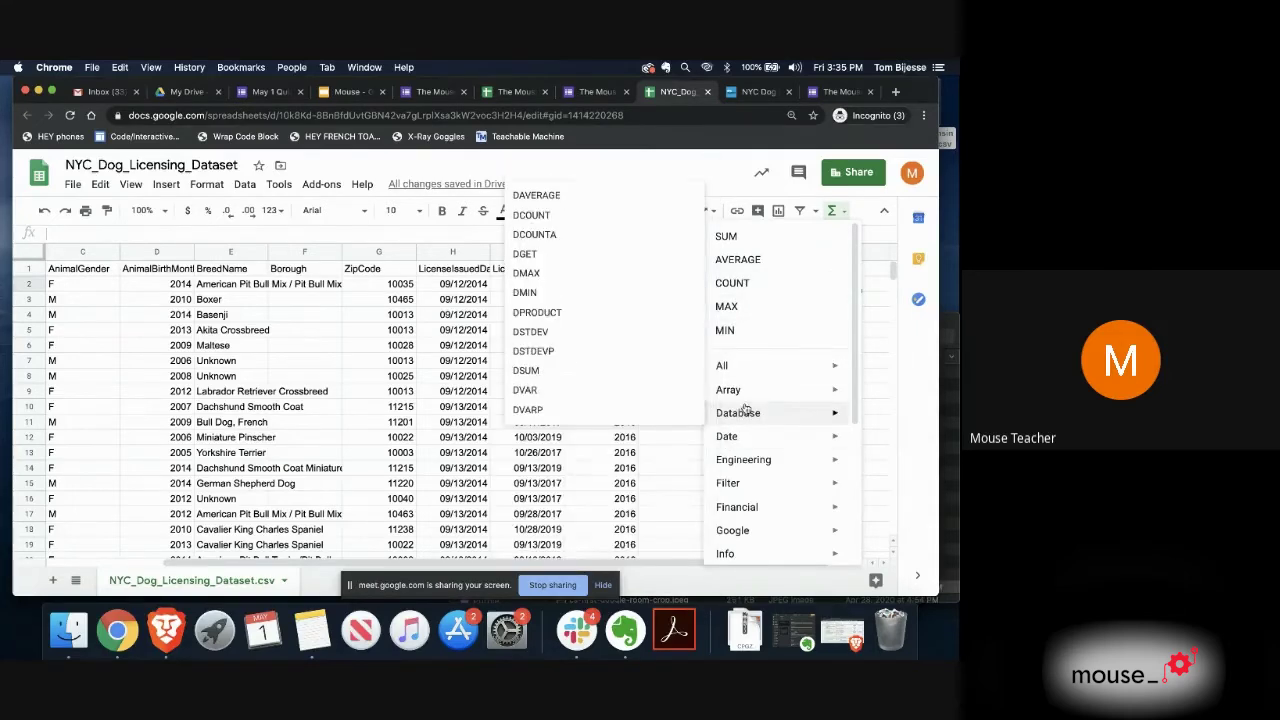
scroll(750, 395, "down", 3)
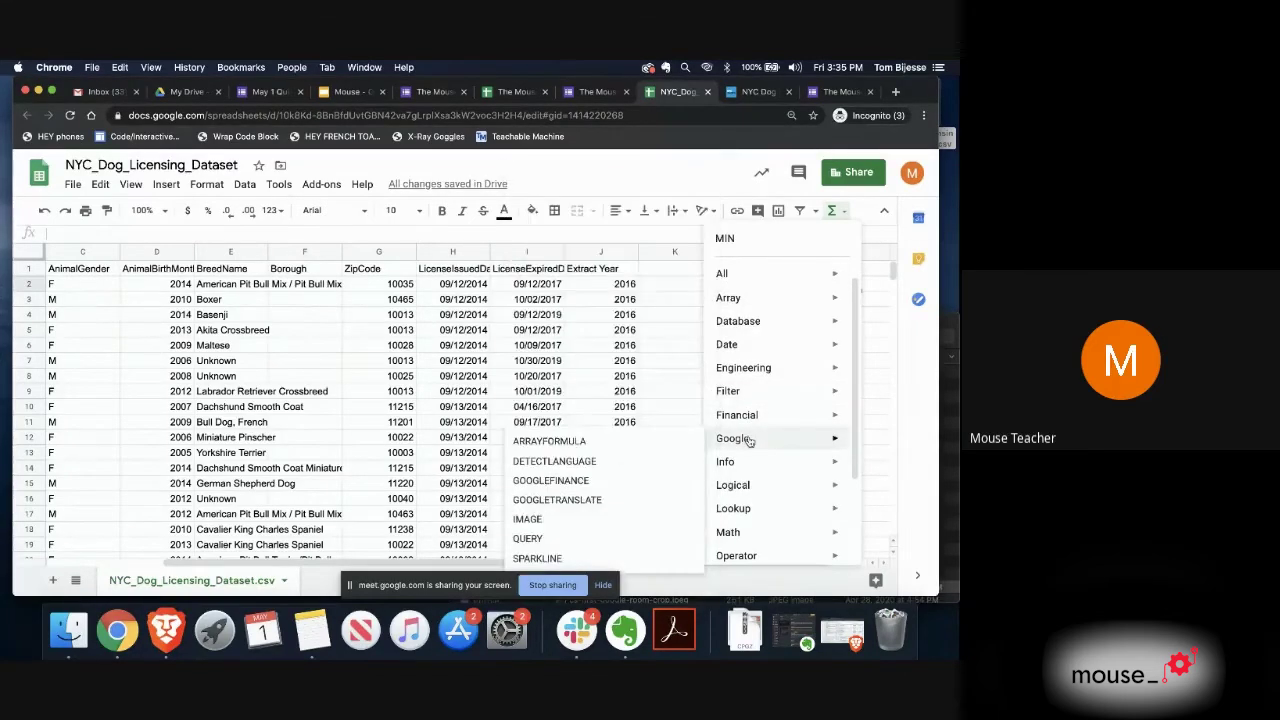
mouse_move(751, 520)
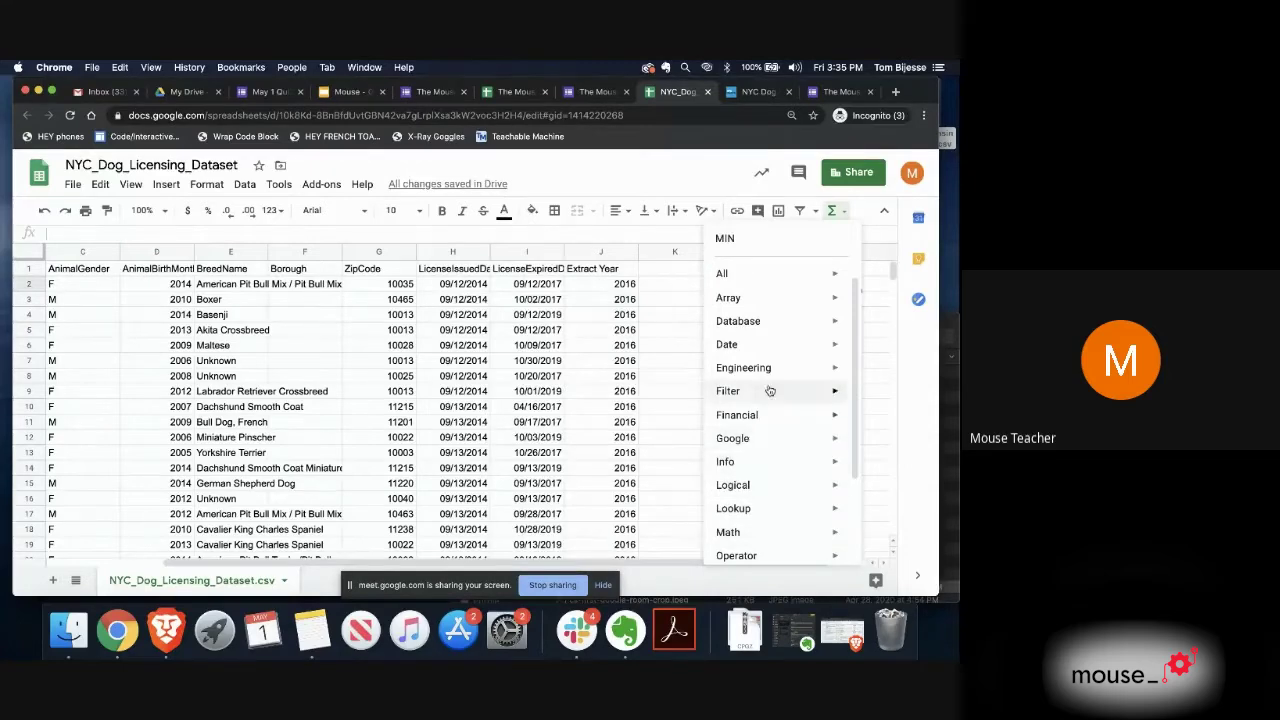
left_click(682, 316)
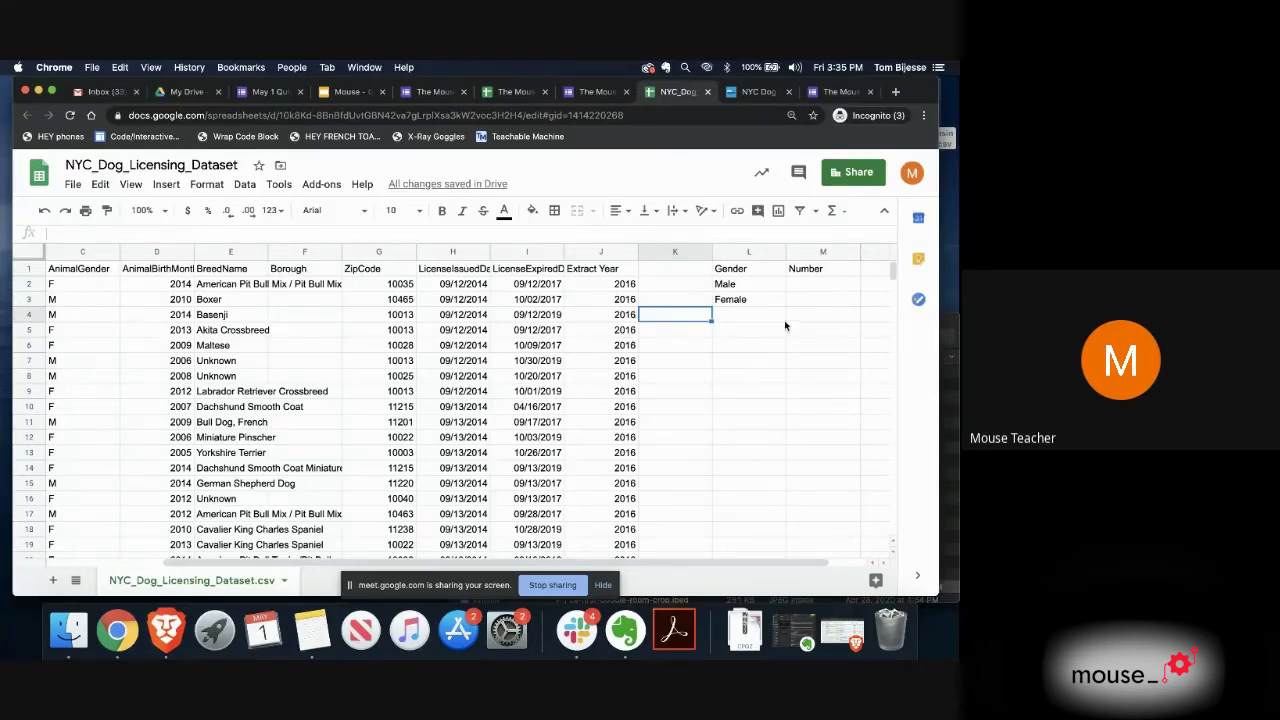
Step: Count the male dogs in M2 with the formula =COUNTIF(C:C,"M") over the whole AnimalGender column
left_click(795, 287)
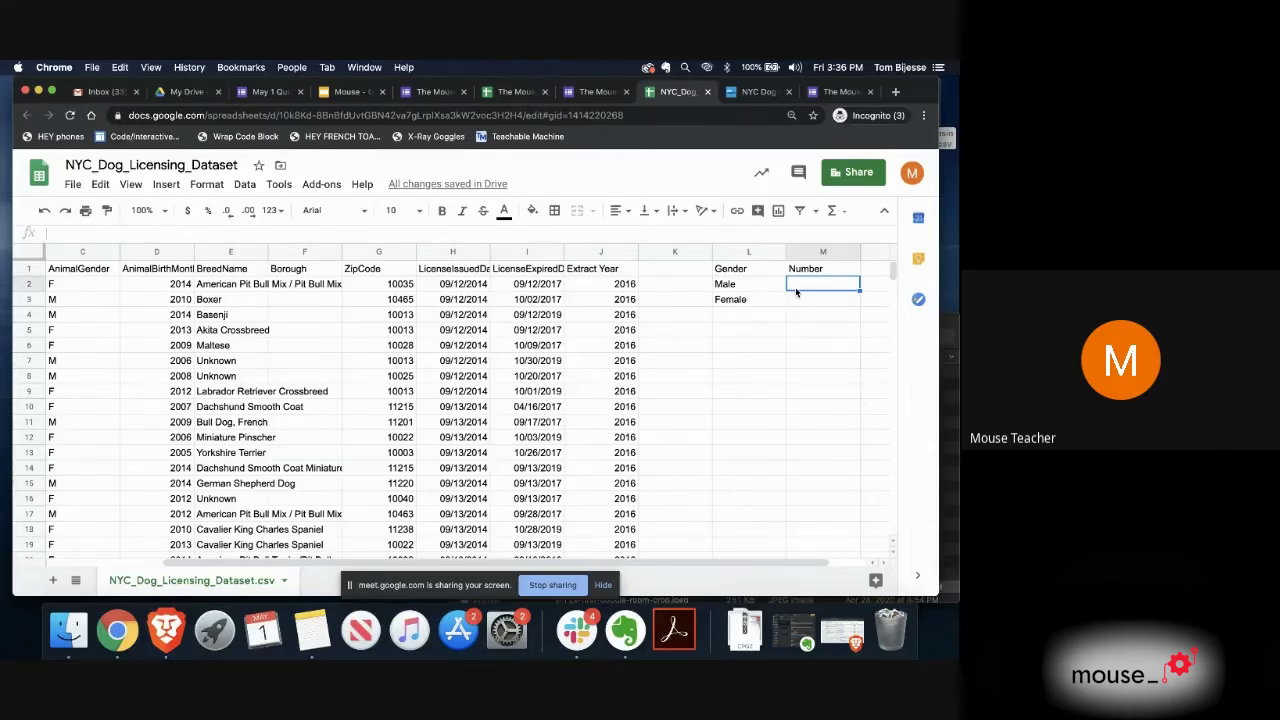
type("=Countif")
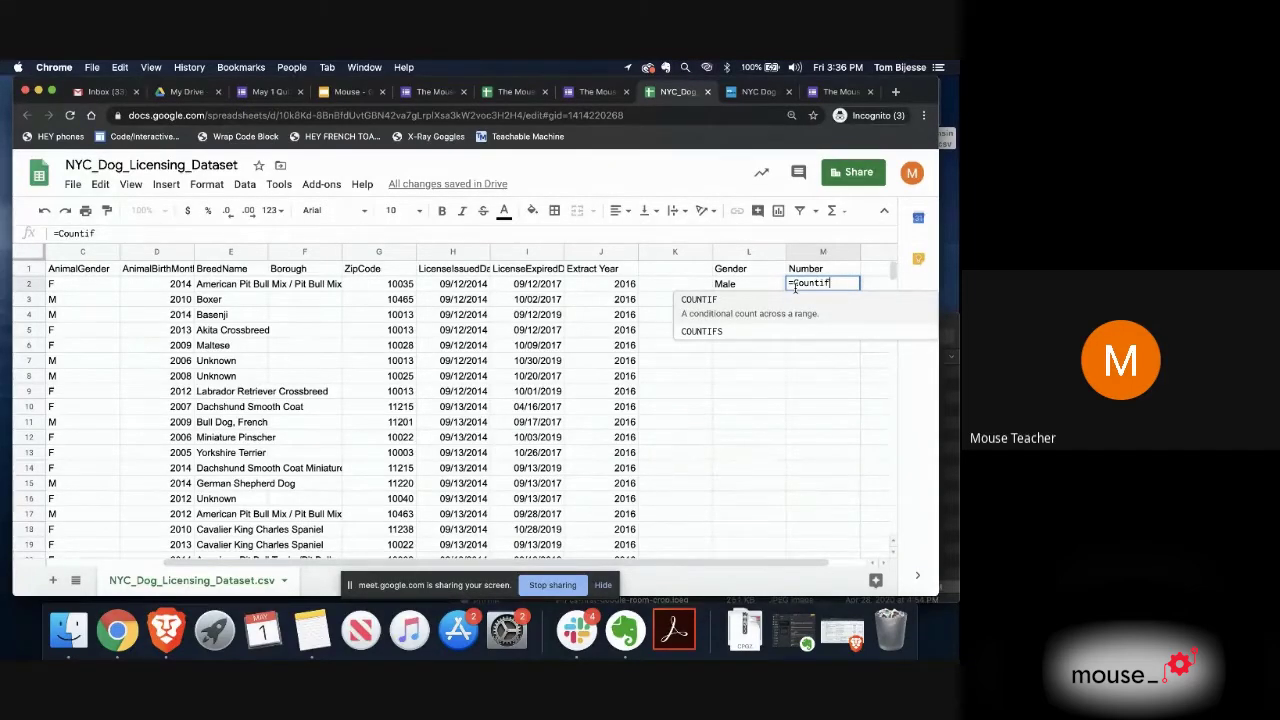
key("Tab")
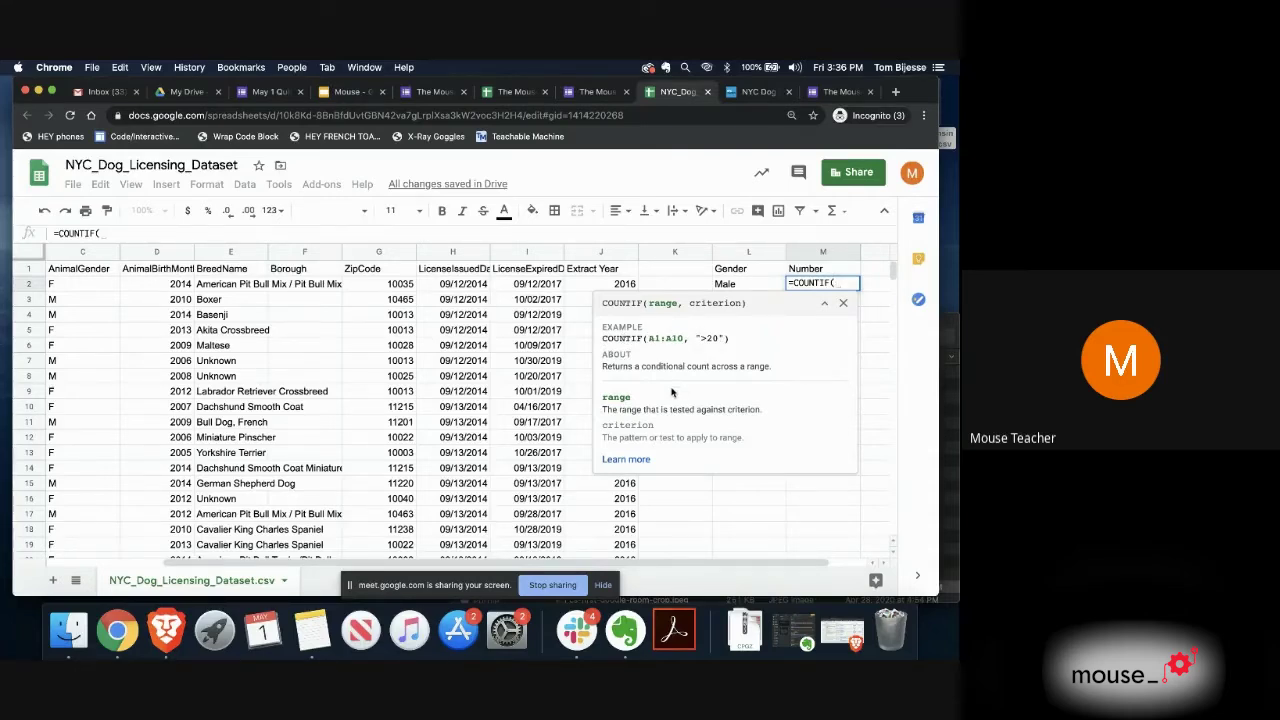
left_click(77, 254)
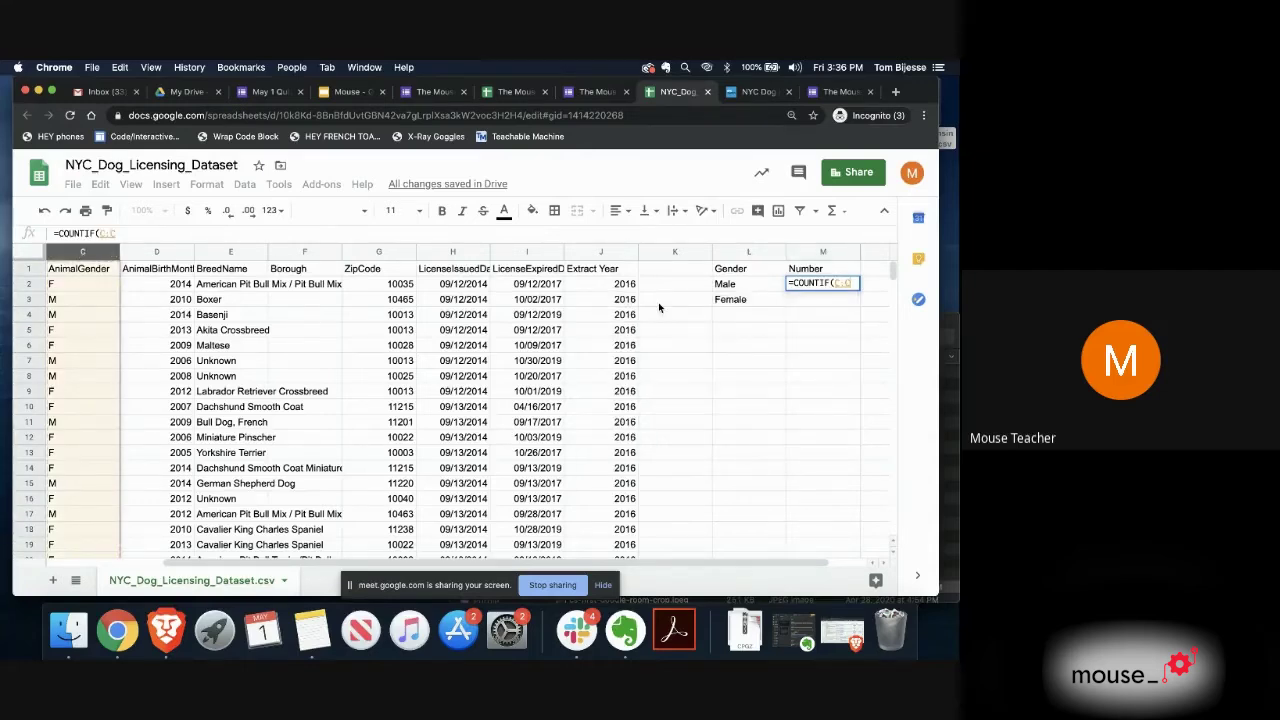
type(",")
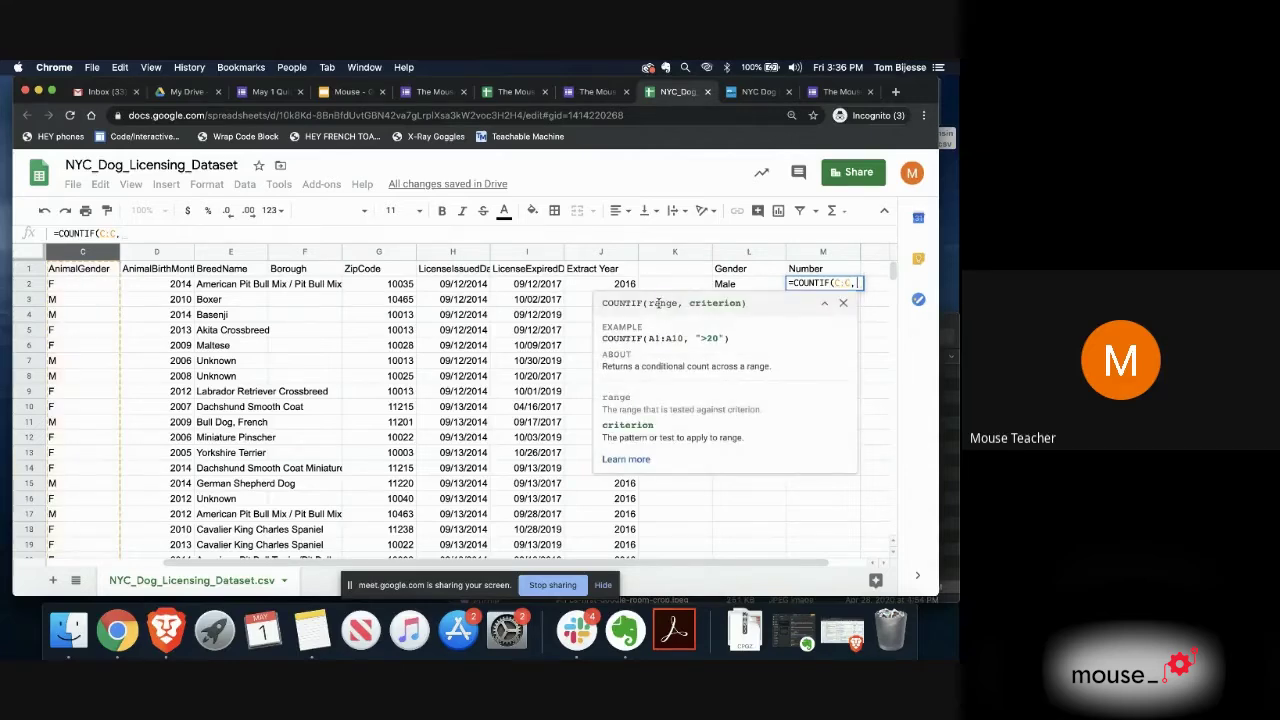
type("\"M")
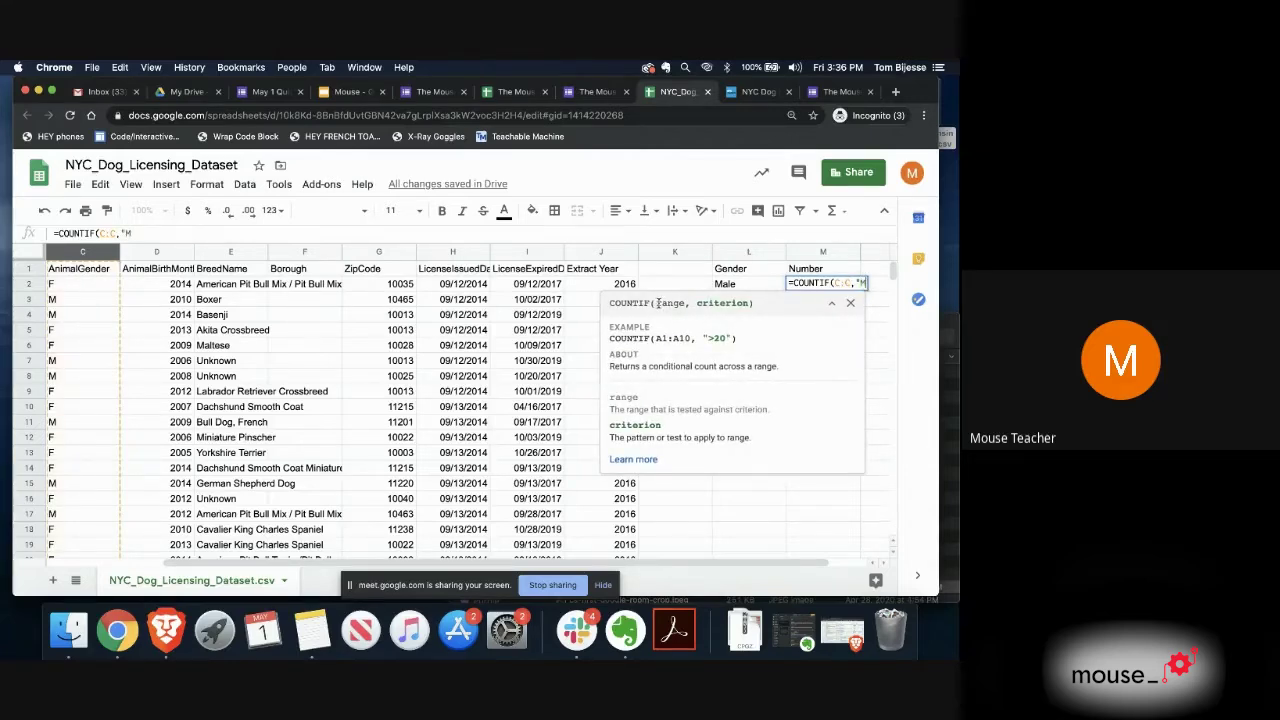
type("\")")
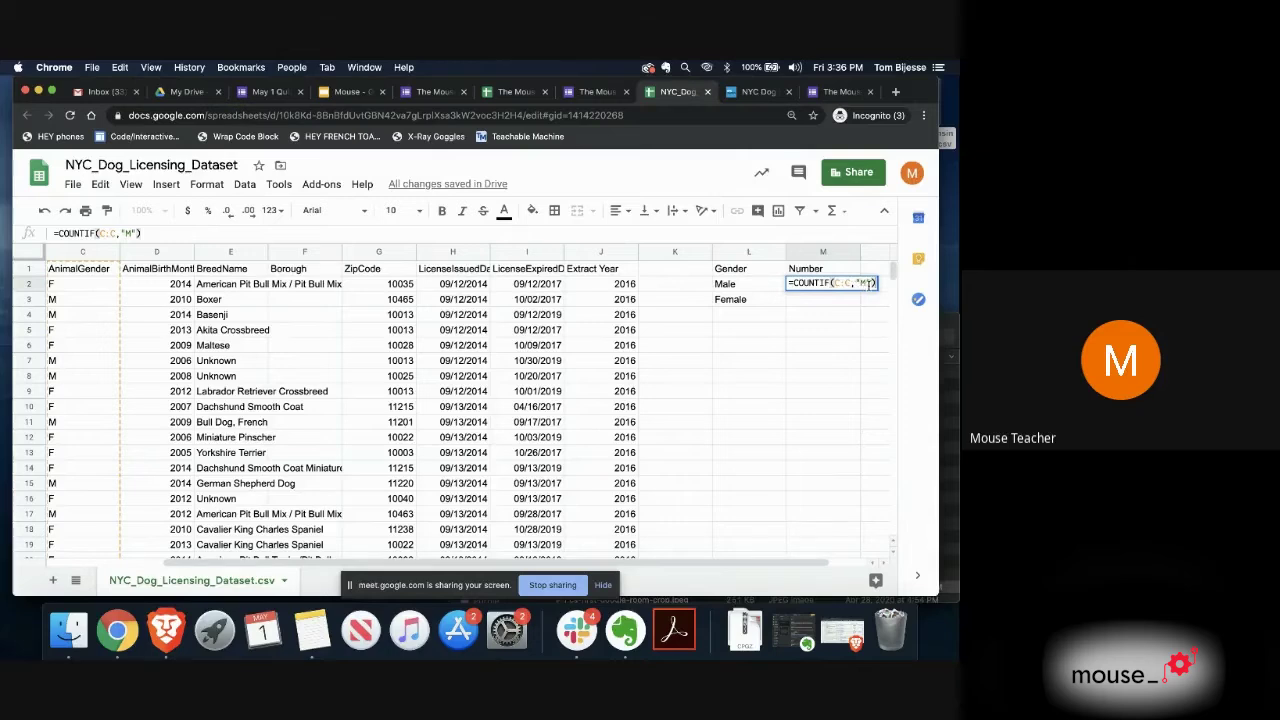
key("Return")
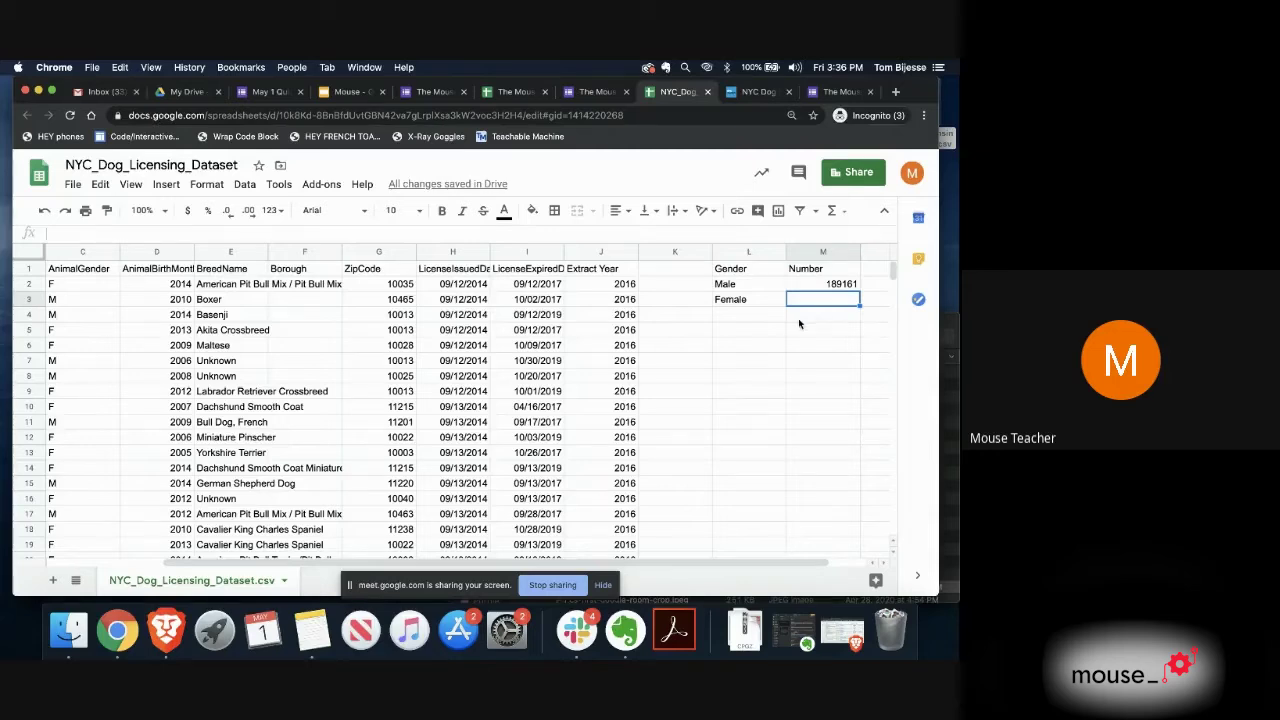
Step: Count the female dogs in M3 with the formula =countif(C:C,"F")
type("=countif(")
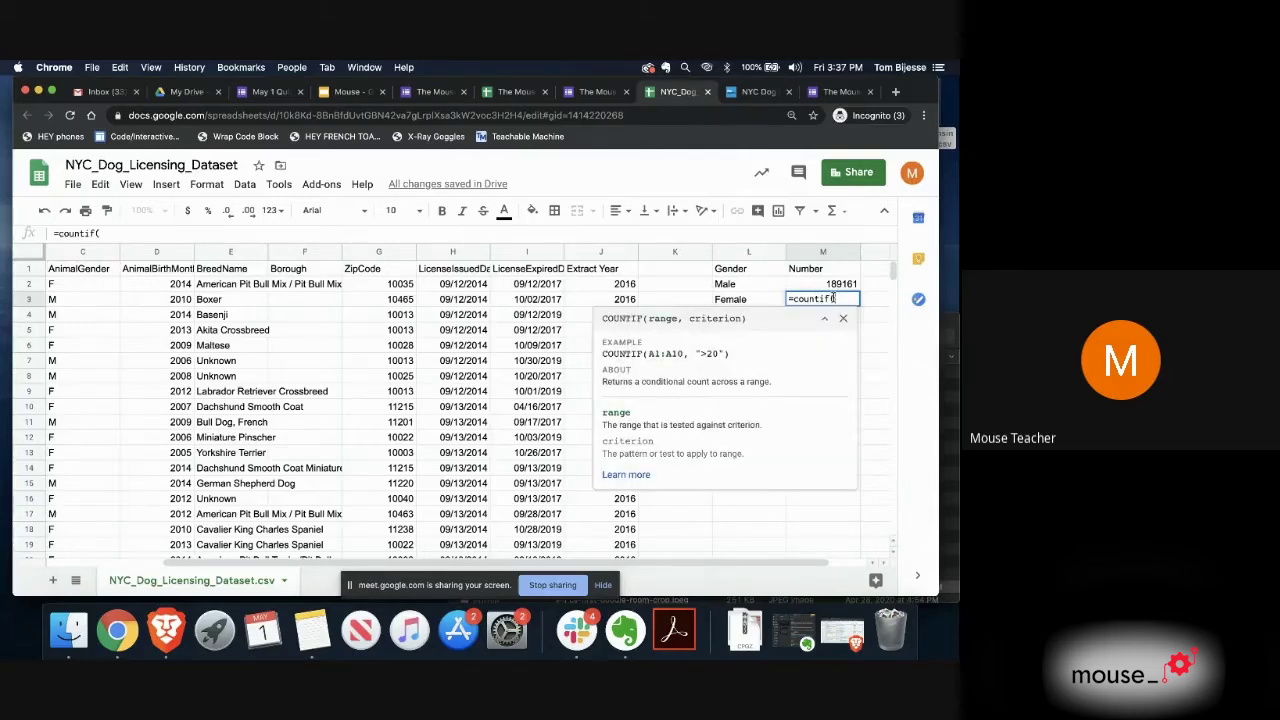
left_click(73, 252)
type(",")
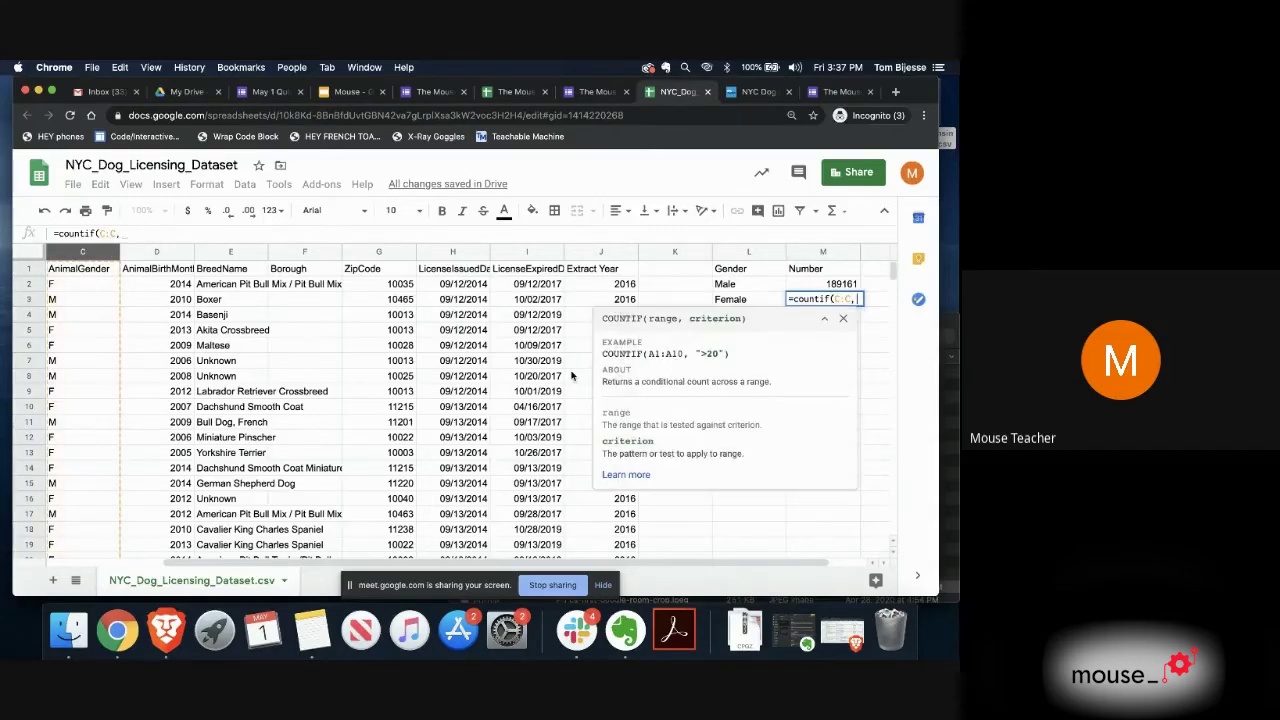
type("\"F\")")
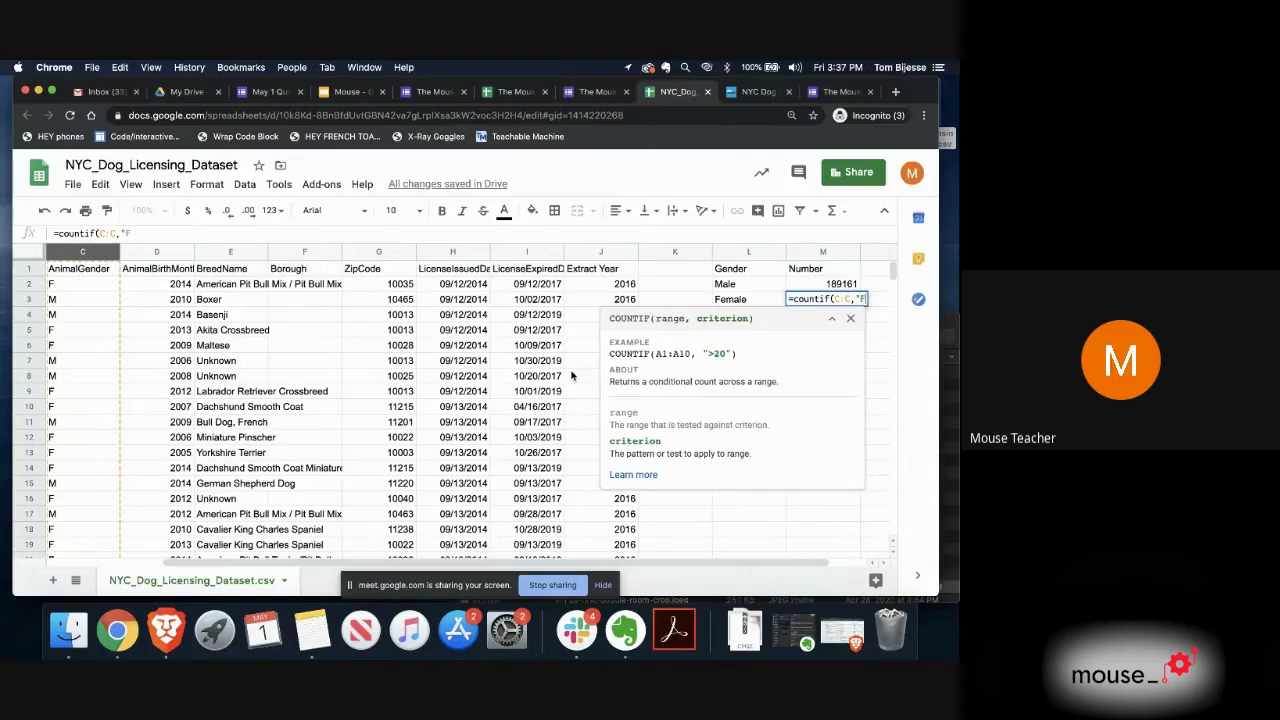
key("Return")
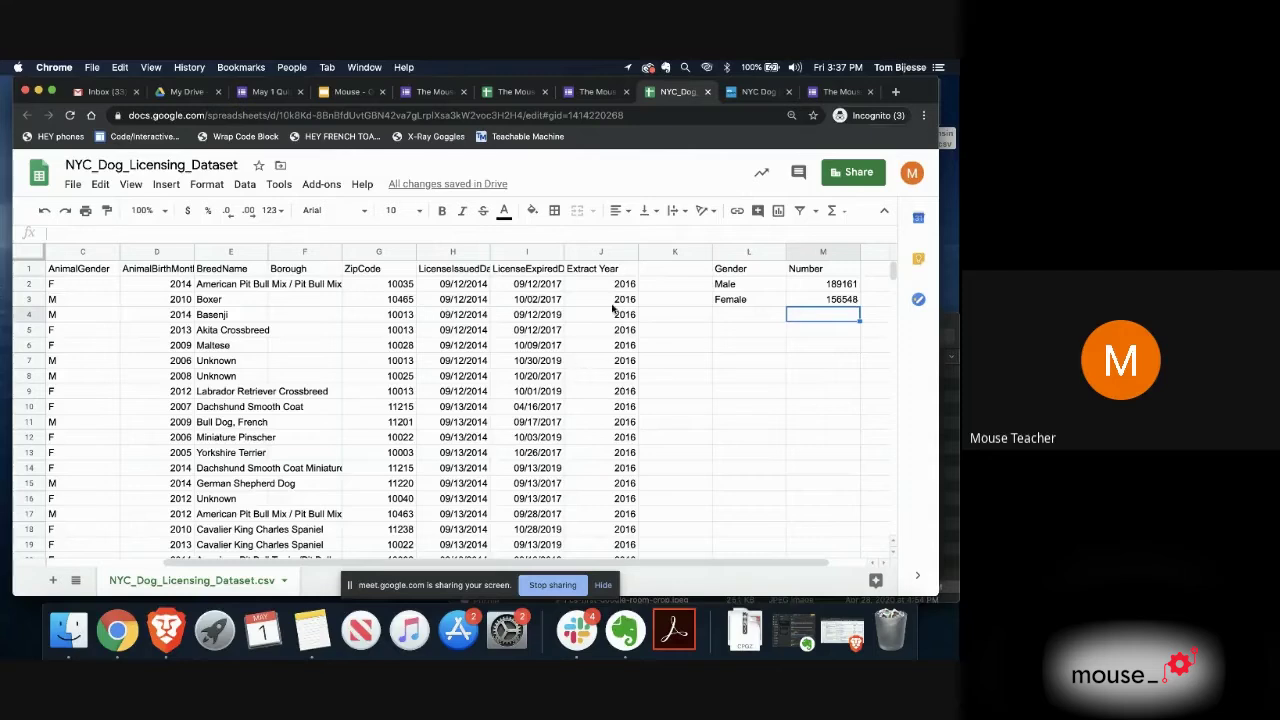
left_click(837, 302)
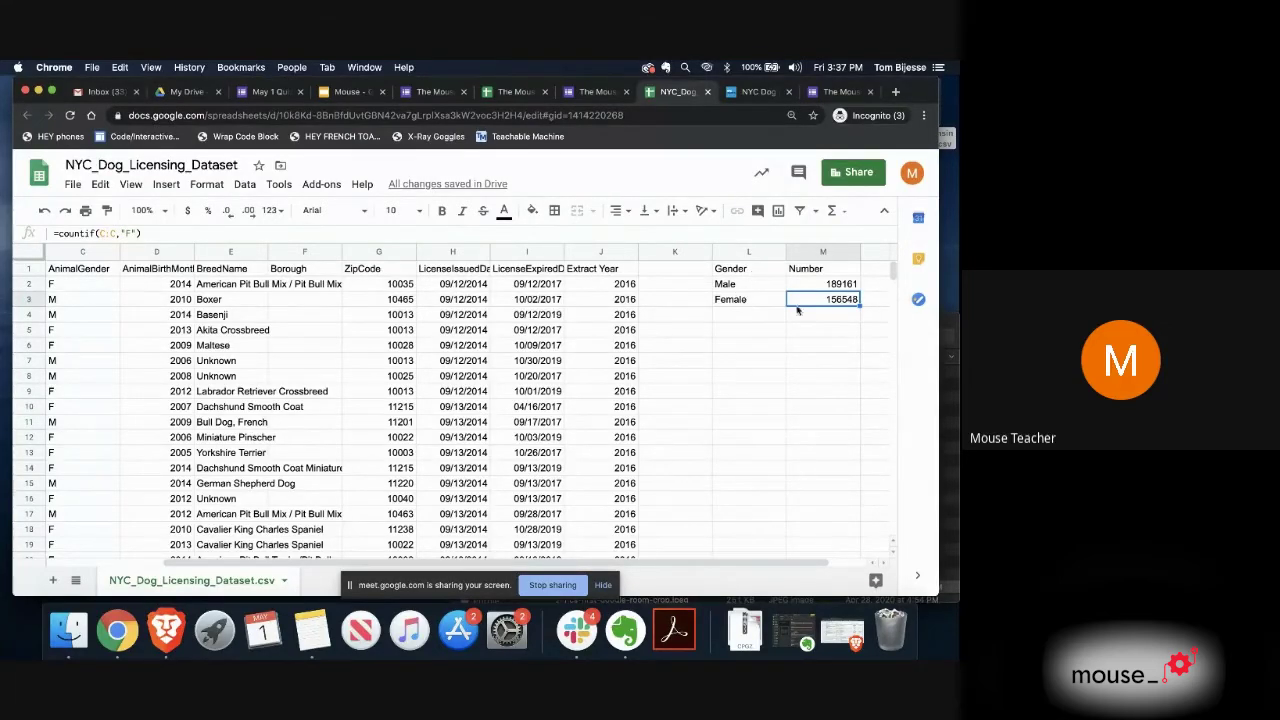
left_click(750, 273, "shift")
left_click(823, 317)
left_click(823, 302)
left_click(743, 270, "shift")
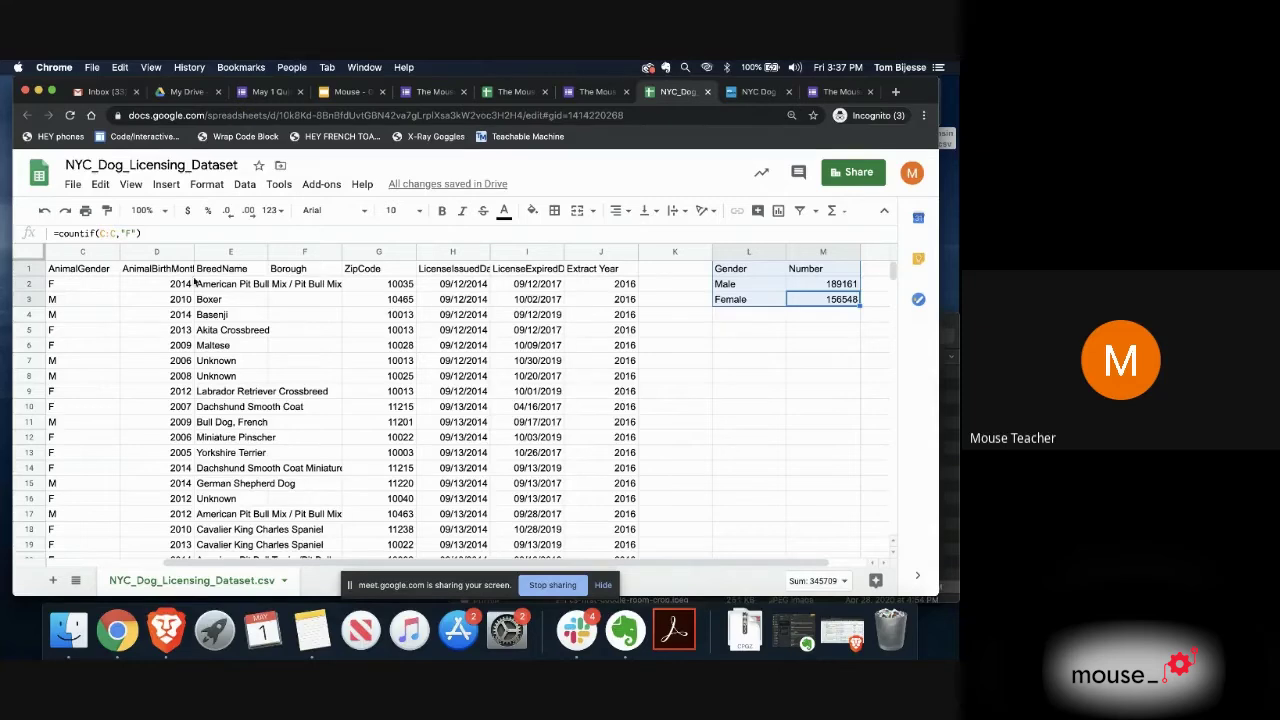
left_click(167, 185)
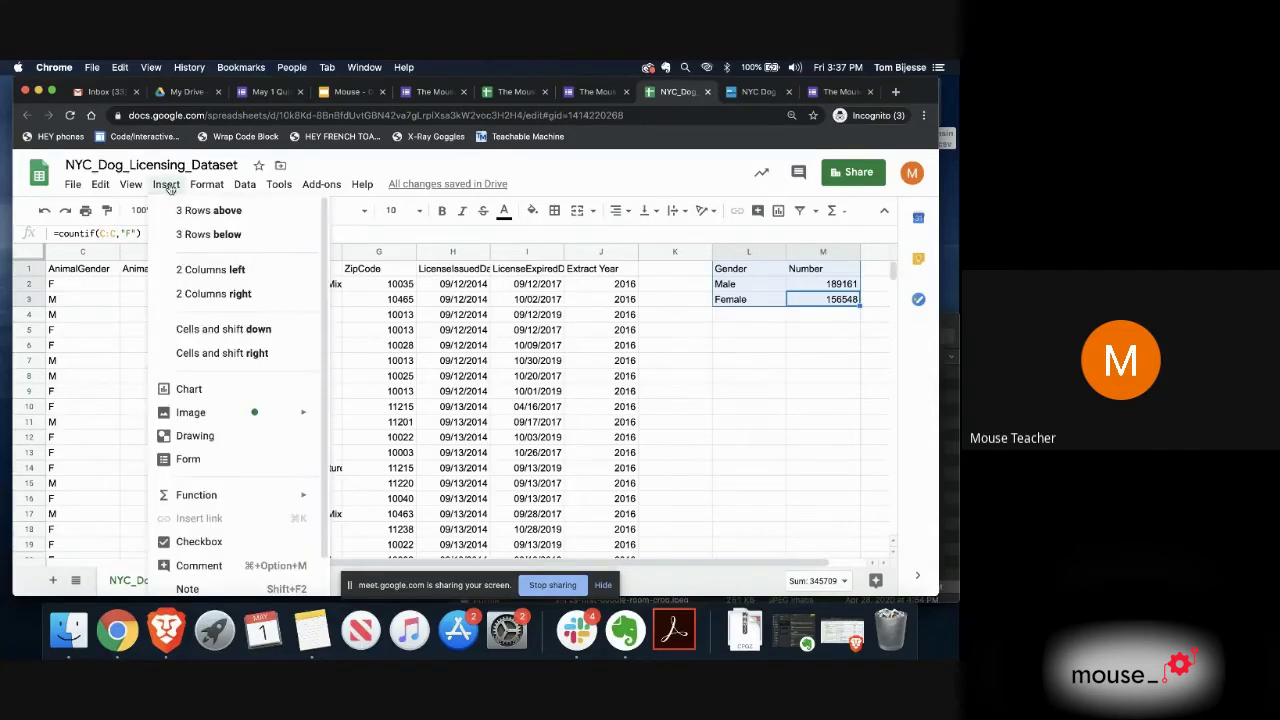
left_click(105, 350)
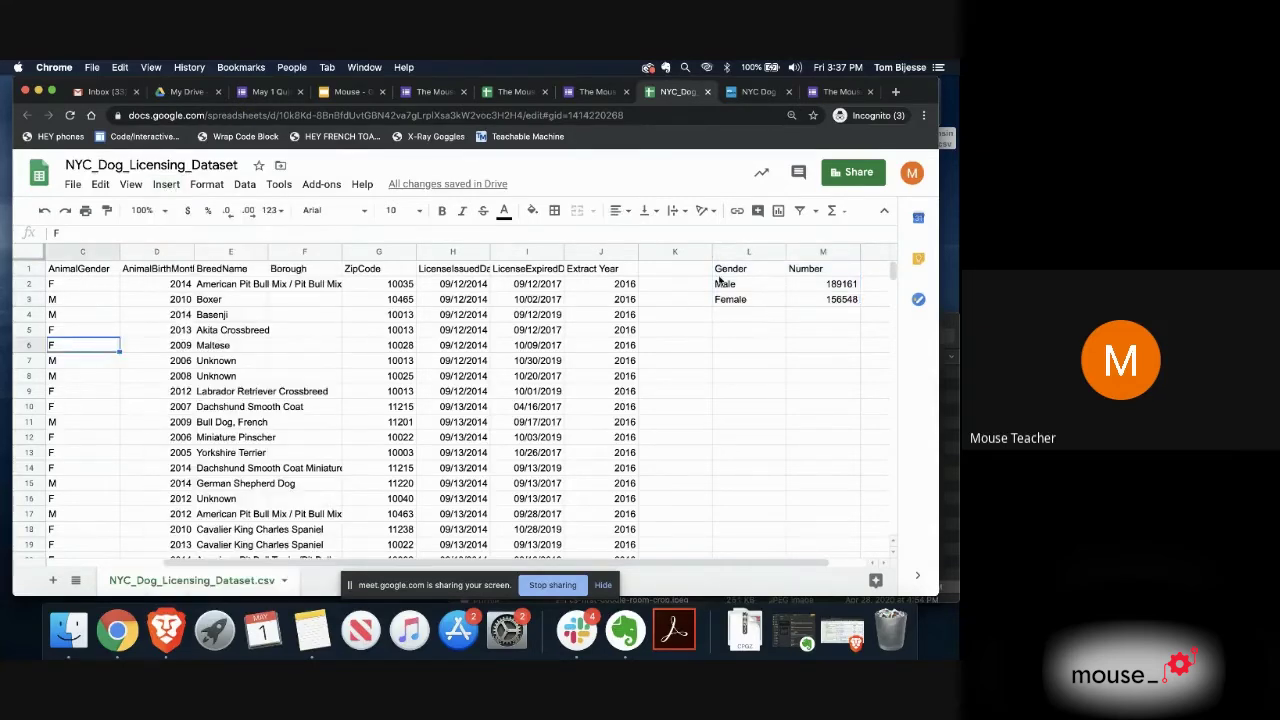
Step: Insert a pie chart from the Gender and Number summary table in L1:M3
left_click(746, 272)
left_click_drag(774, 272, 835, 300)
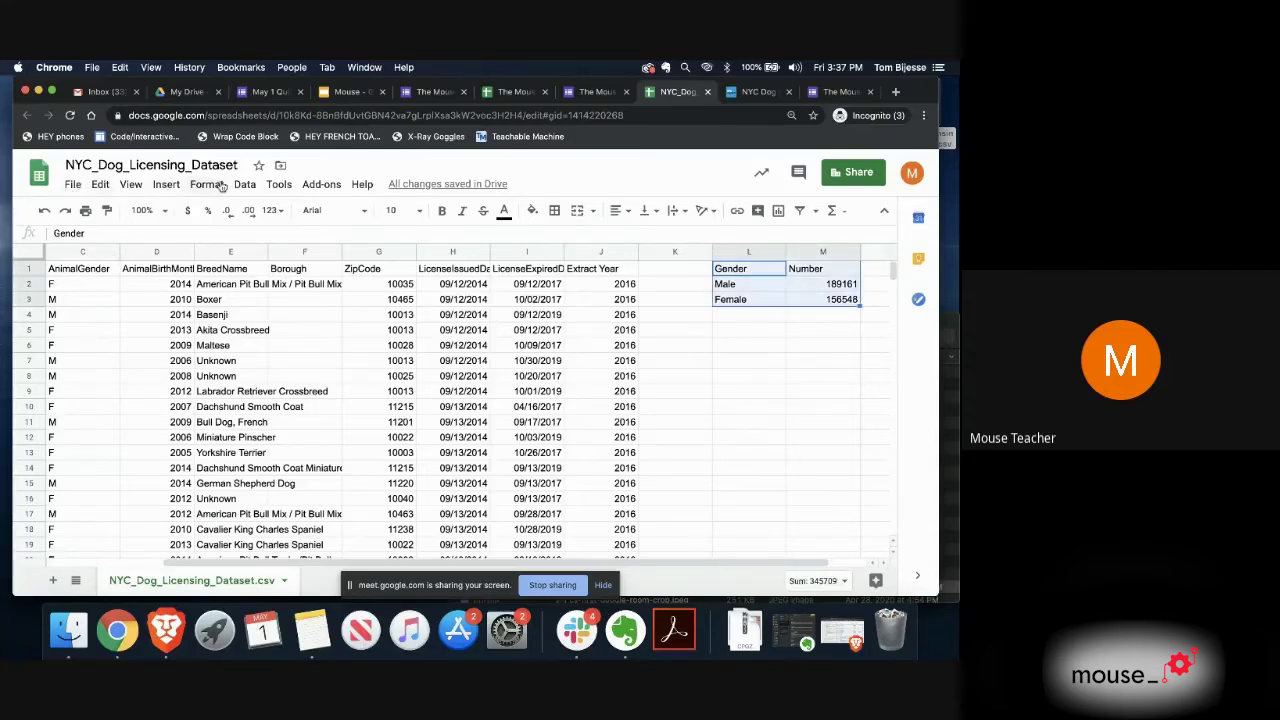
left_click(168, 185)
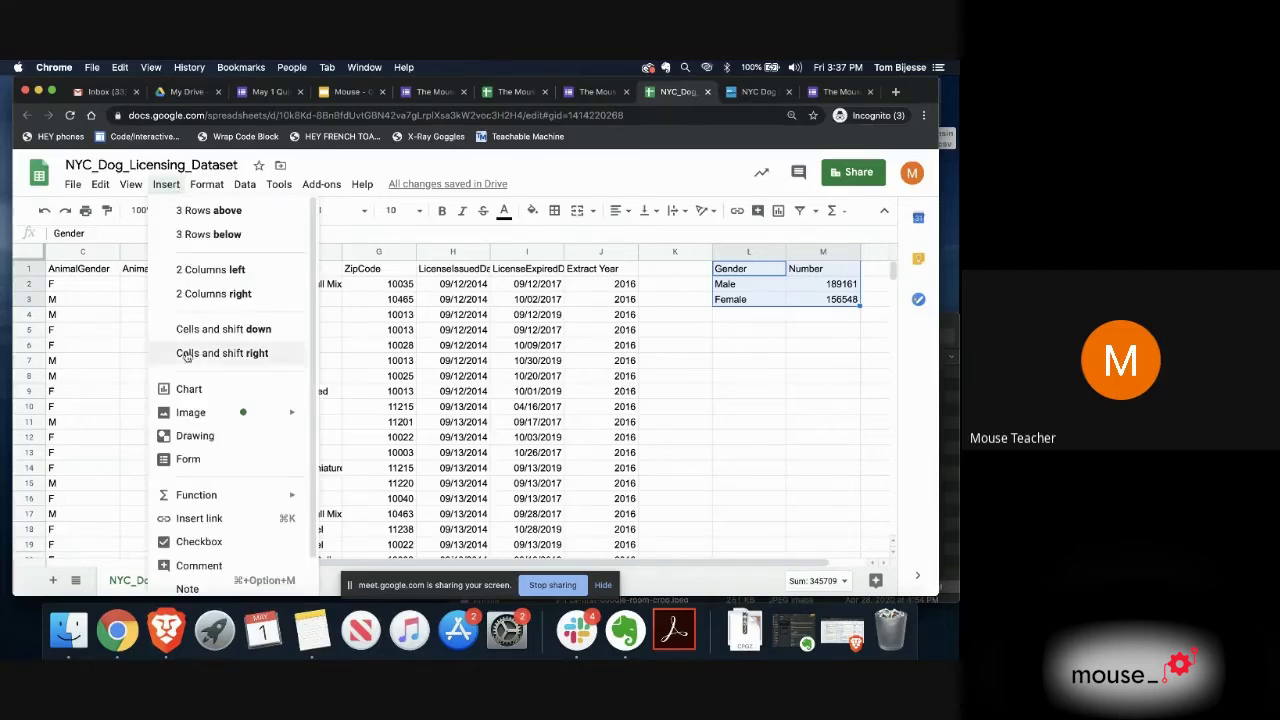
left_click(189, 391)
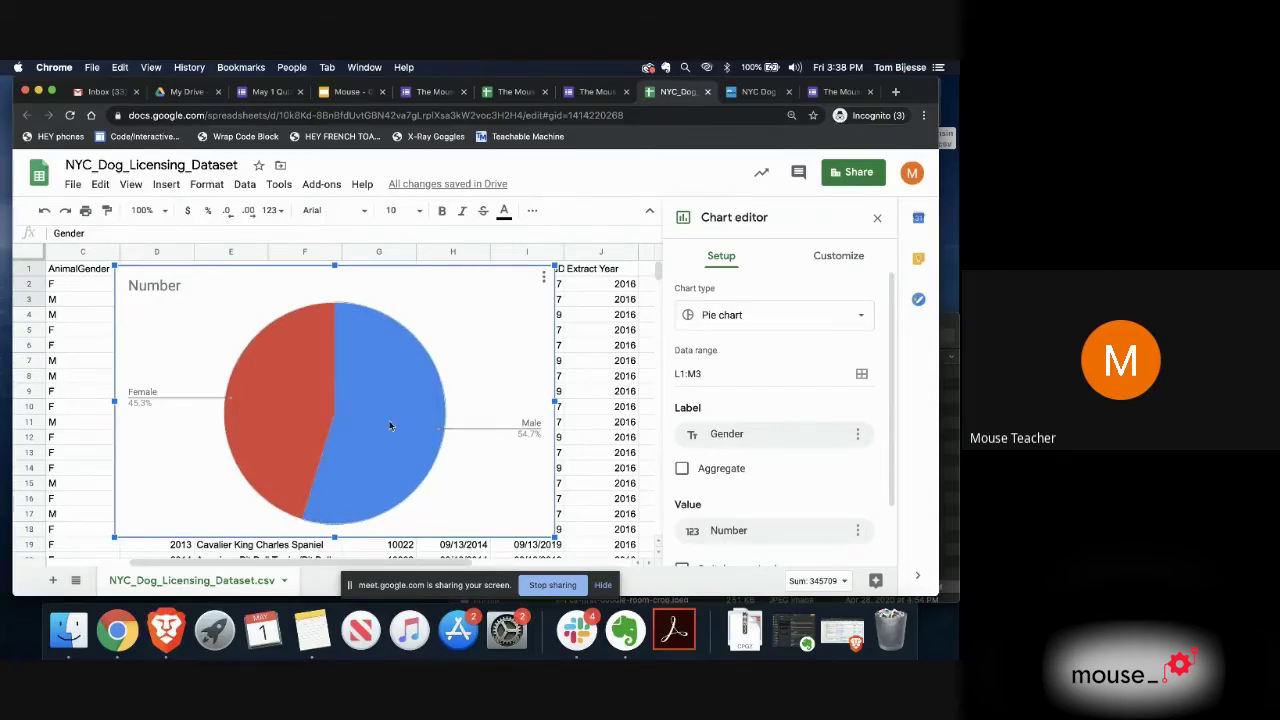
Step: Review the chart's customization options for chart style and pie chart
left_click(816, 270)
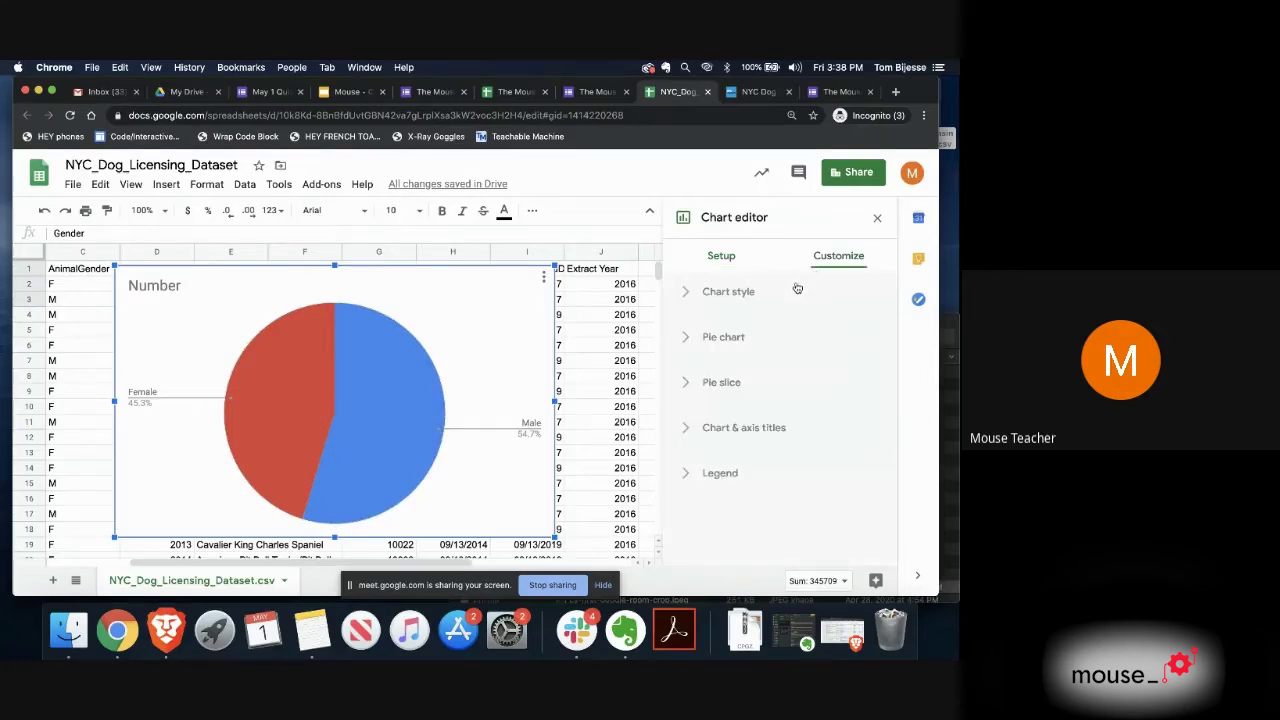
left_click(688, 293)
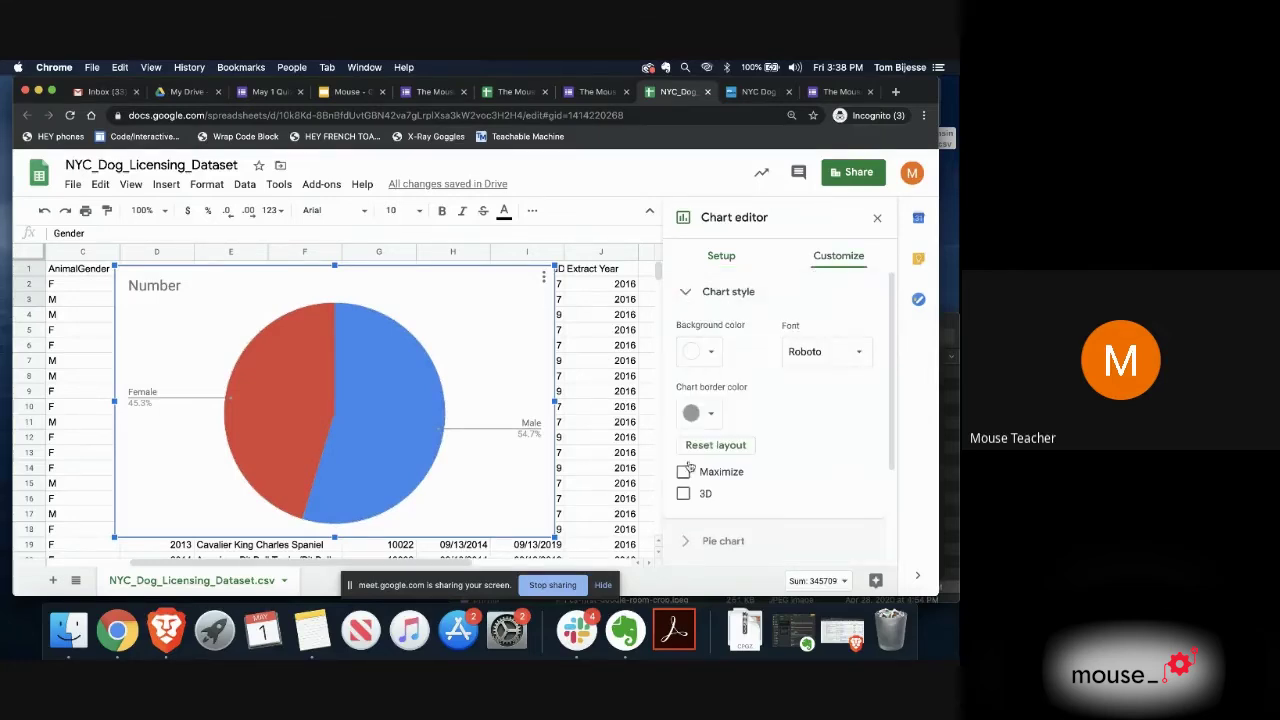
left_click(686, 292)
left_click(684, 338)
scroll(684, 342, "down", 2)
scroll(684, 342, "up", 2)
left_click(683, 339)
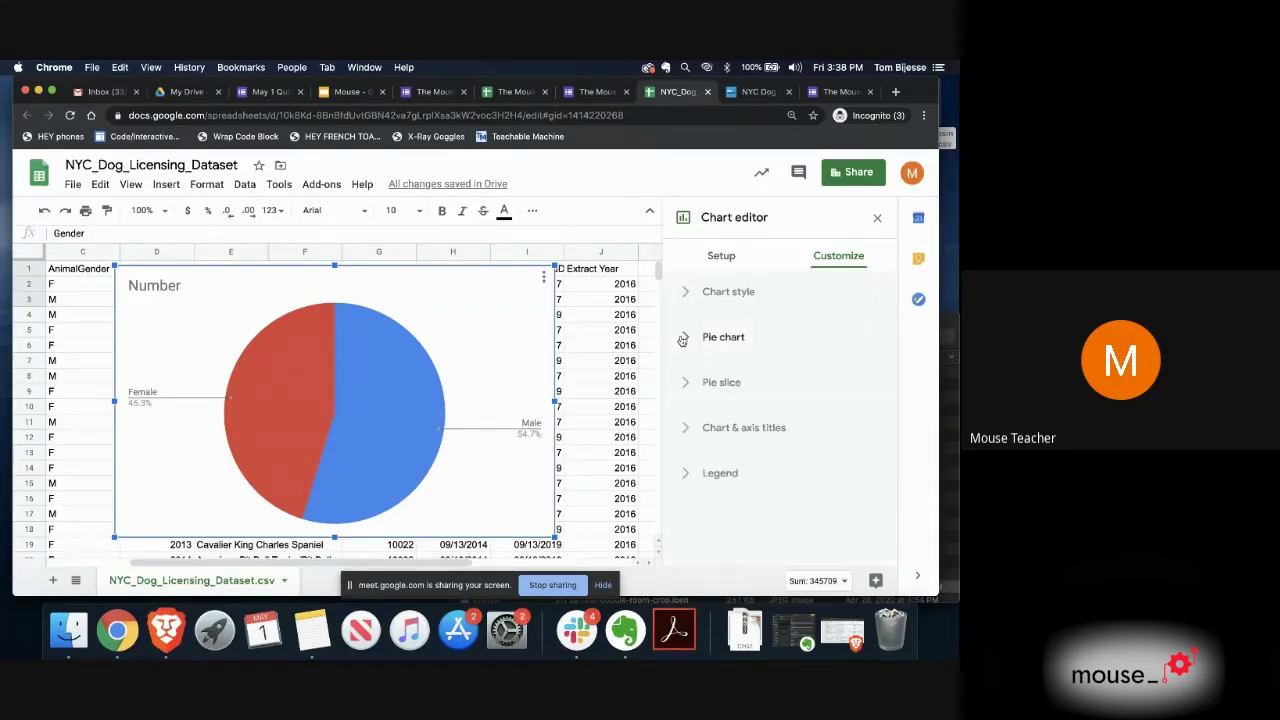
Step: Set the pie chart's title to "Dogs in NYC by Gender" and close the chart editor
left_click(686, 430)
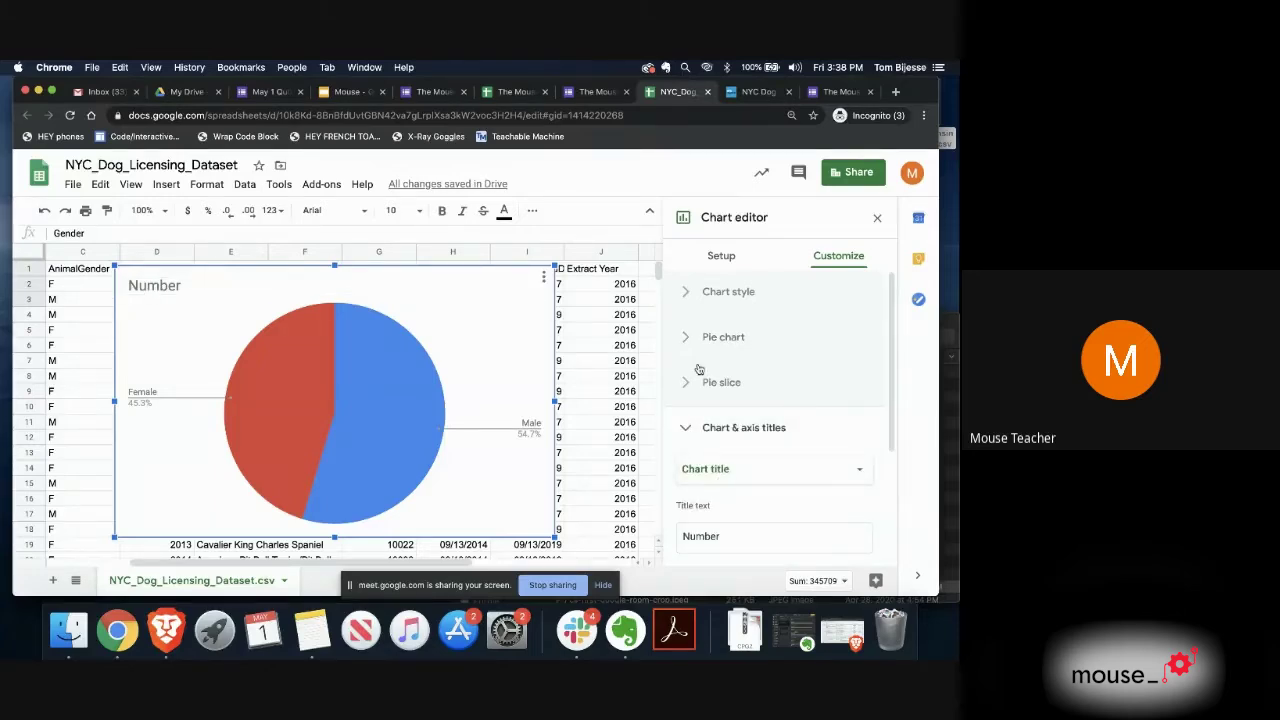
scroll(699, 369, "down", 3)
double_click(706, 408)
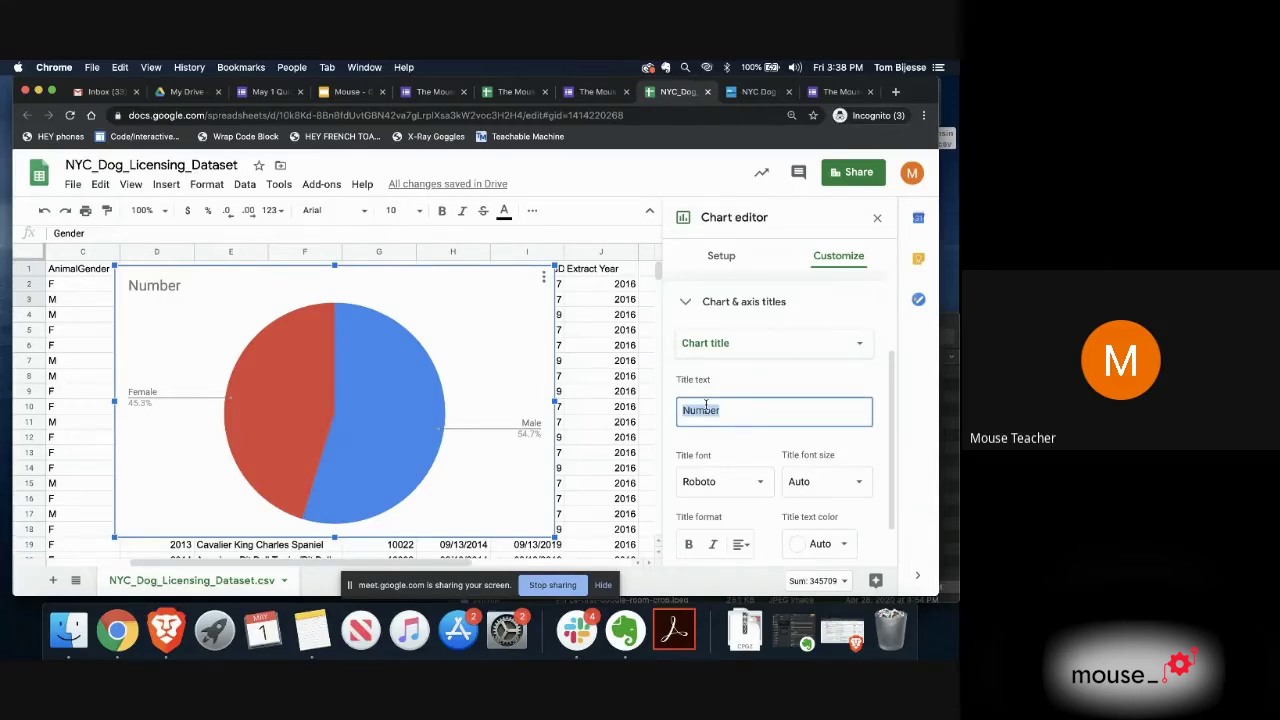
type("DOgs in NYC by Gende")
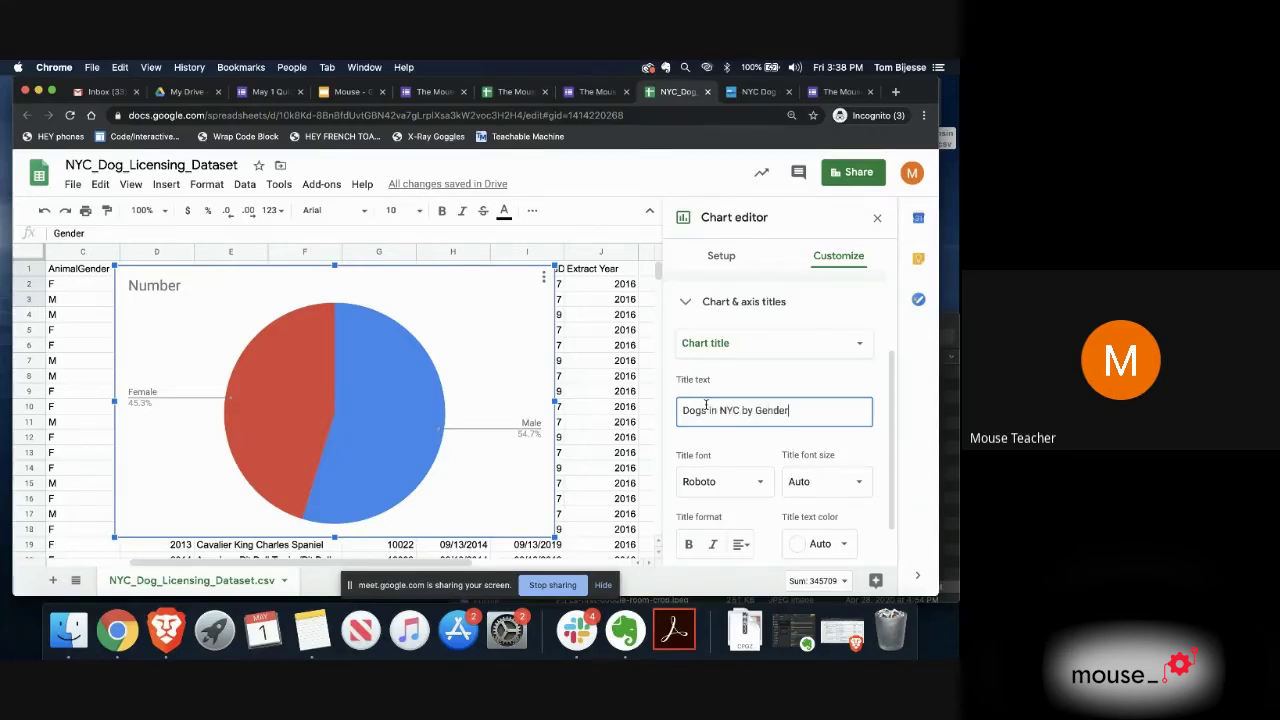
left_click(695, 450)
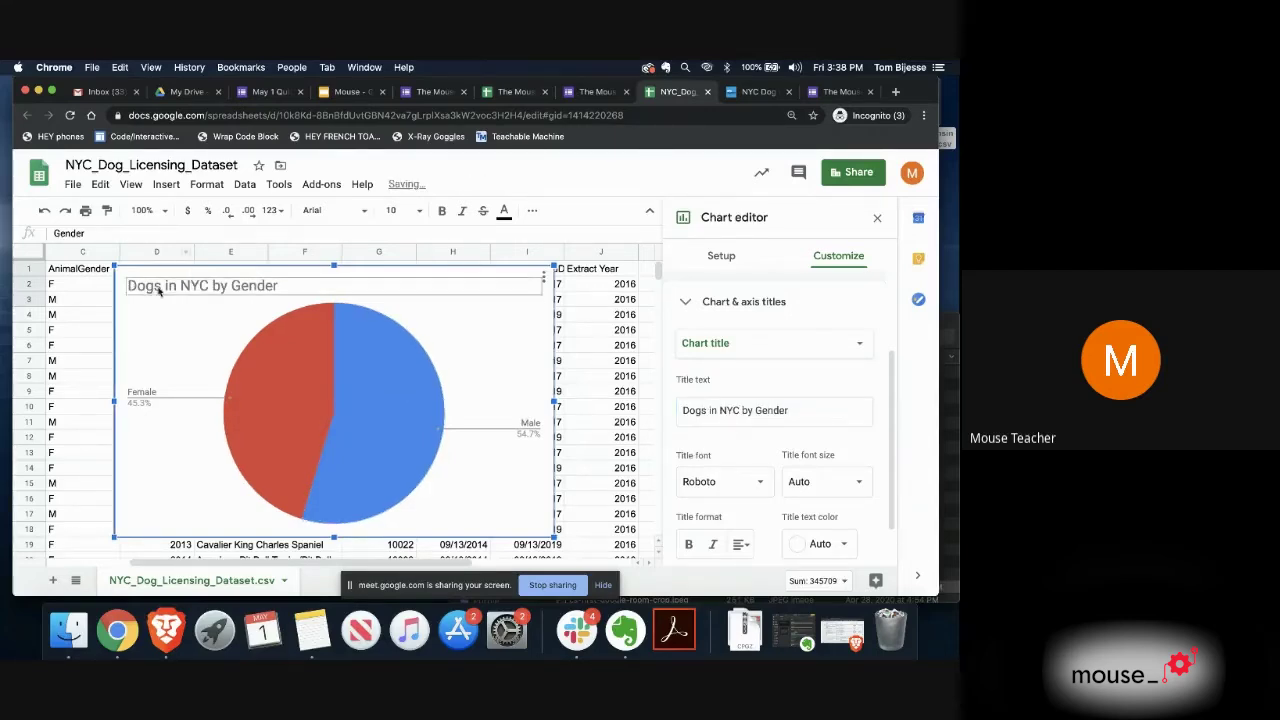
left_click(877, 219)
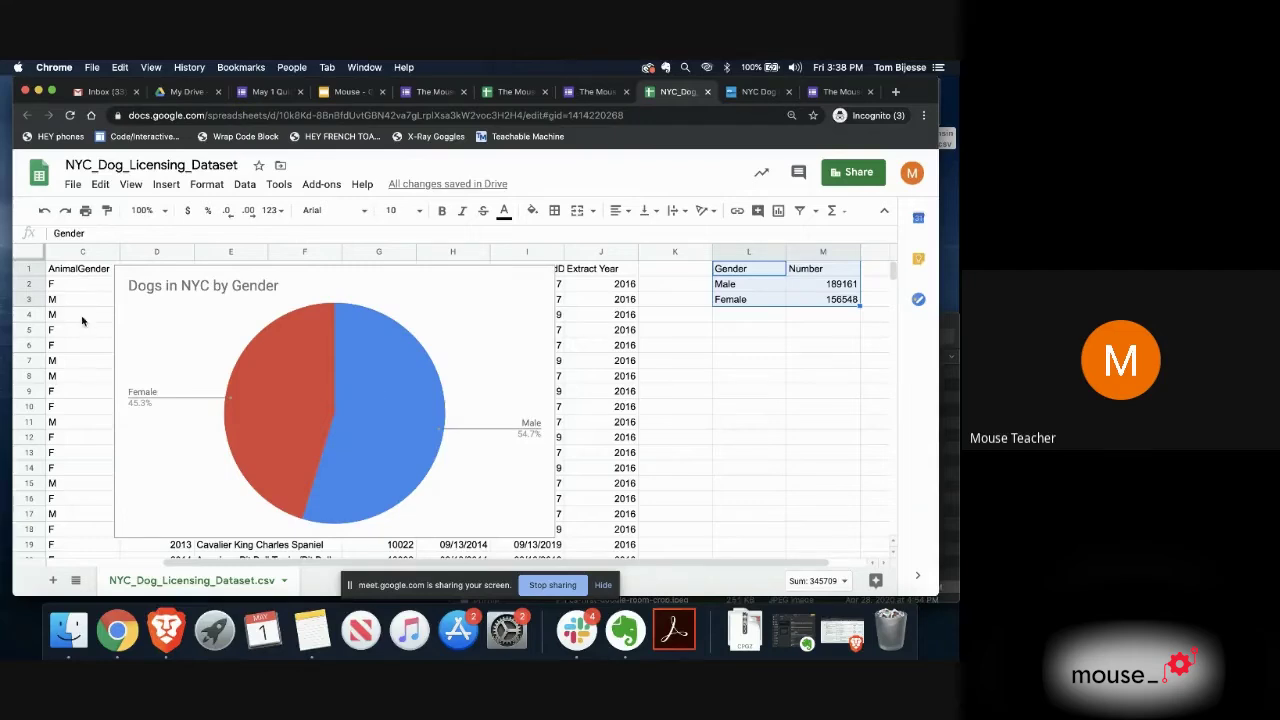
Step: Move the gender pie chart down below the first rows, clear of the AnimalGender column and the summary table
left_click(77, 287)
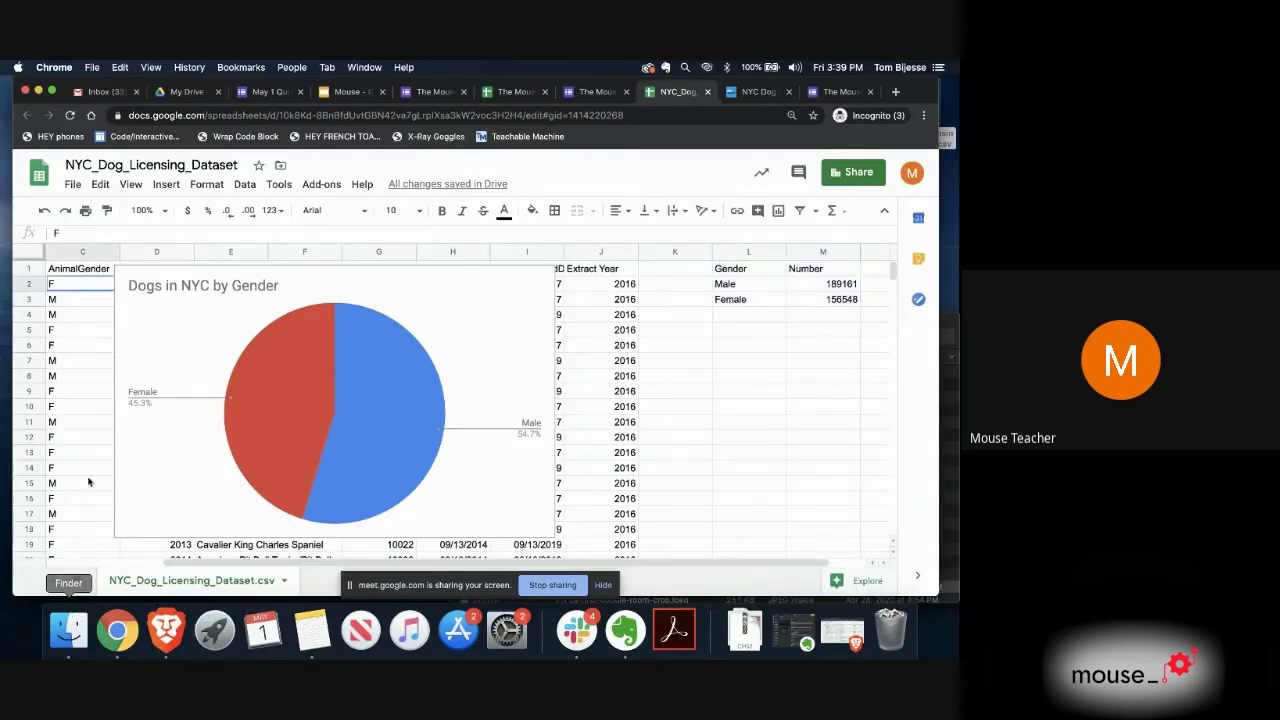
left_click(295, 397)
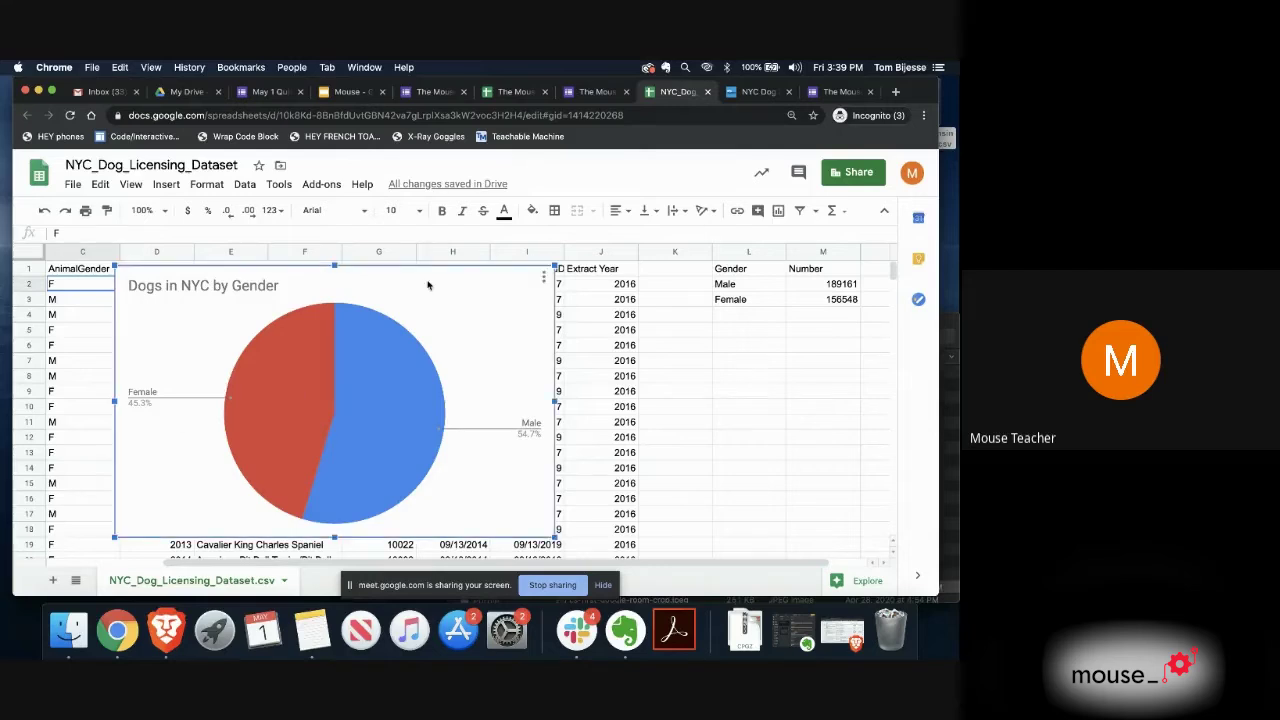
right_click(469, 310)
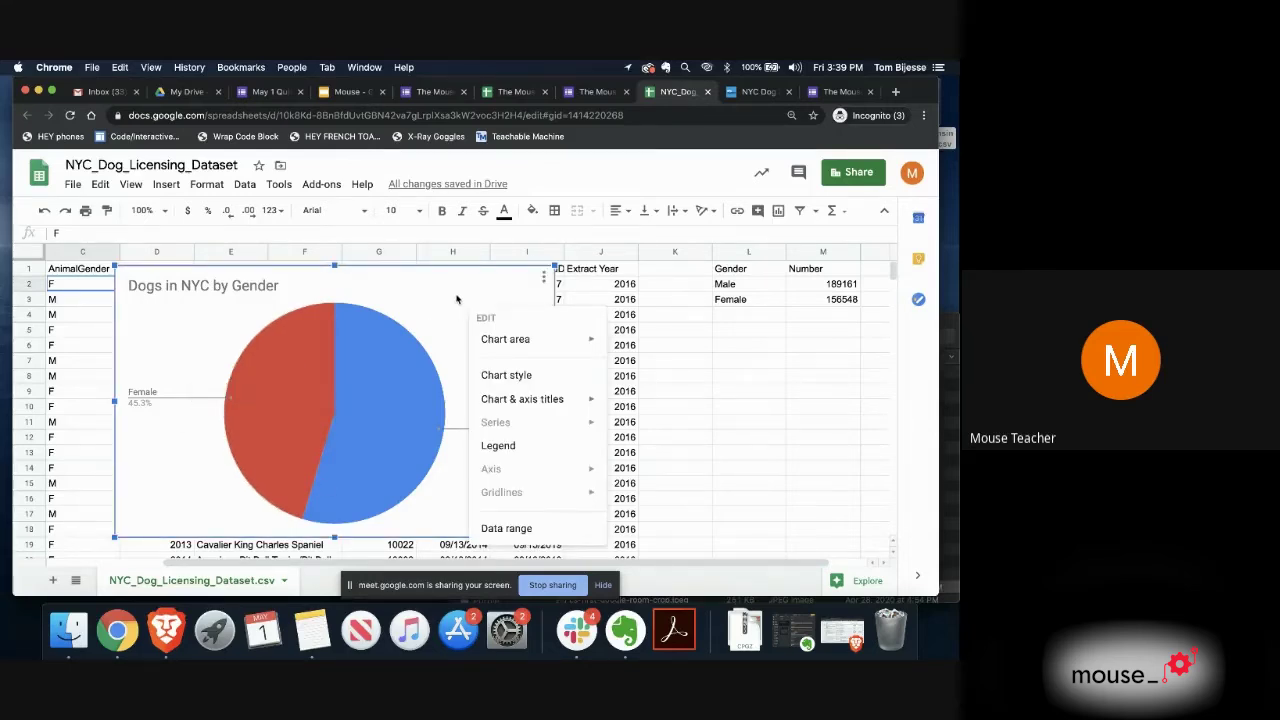
left_click(456, 299)
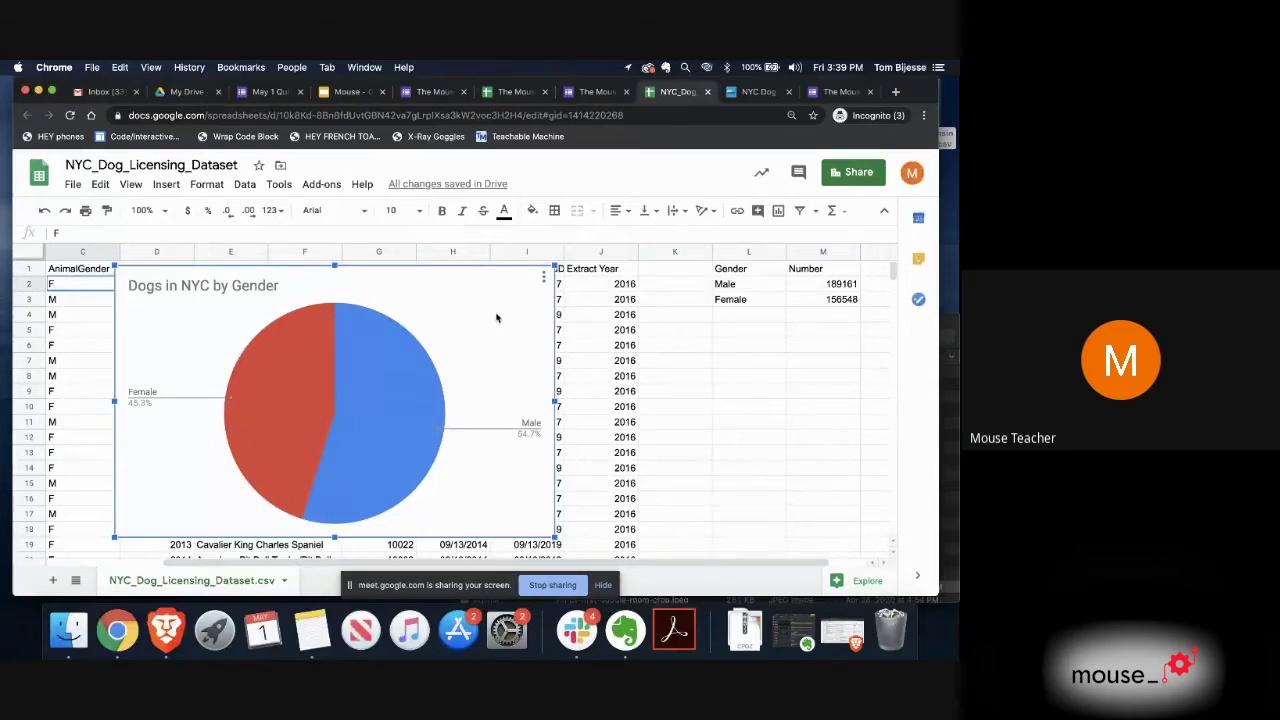
left_click_drag(501, 323, 723, 345)
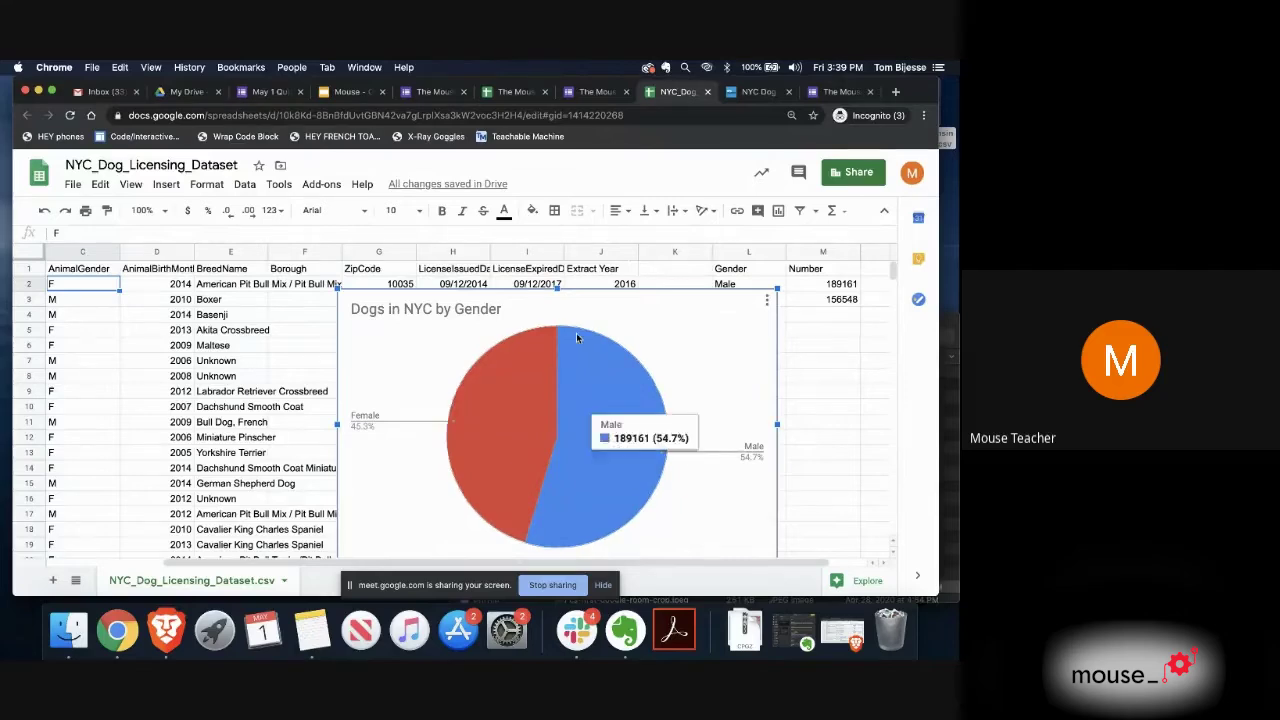
left_click_drag(709, 315, 636, 404)
scroll(225, 380, "down", 1)
scroll(225, 380, "up", 1)
Step: Examine the dataset's column headers, the Gender and Number summary table, and the dog records further down the sheet
scroll(224, 377, "left", 3)
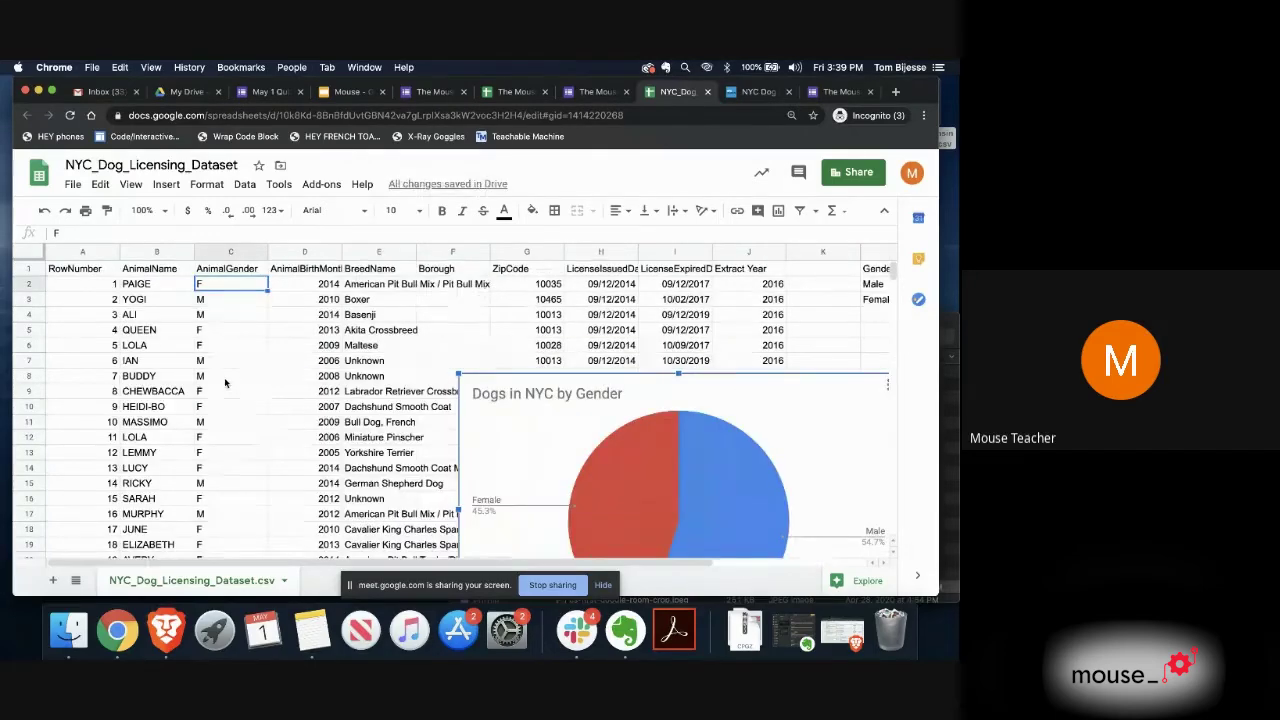
scroll(224, 377, "right", 3)
left_click(654, 270)
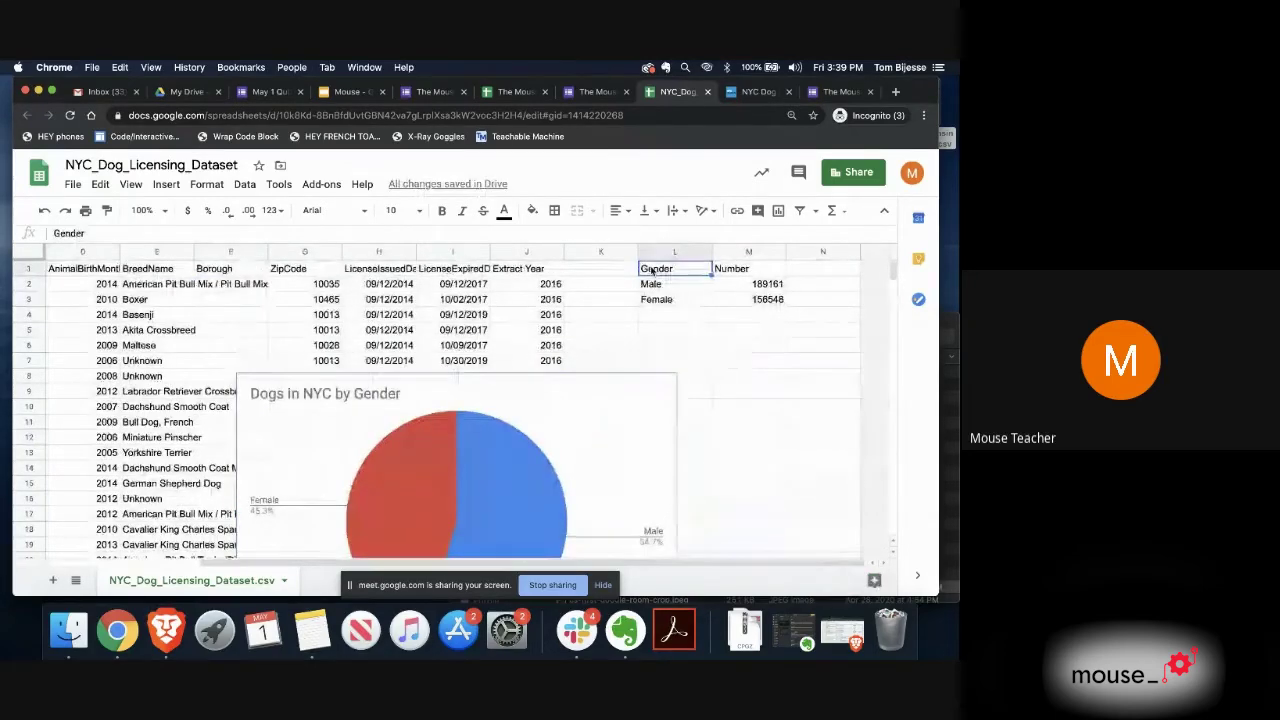
scroll(345, 318, "left", 3)
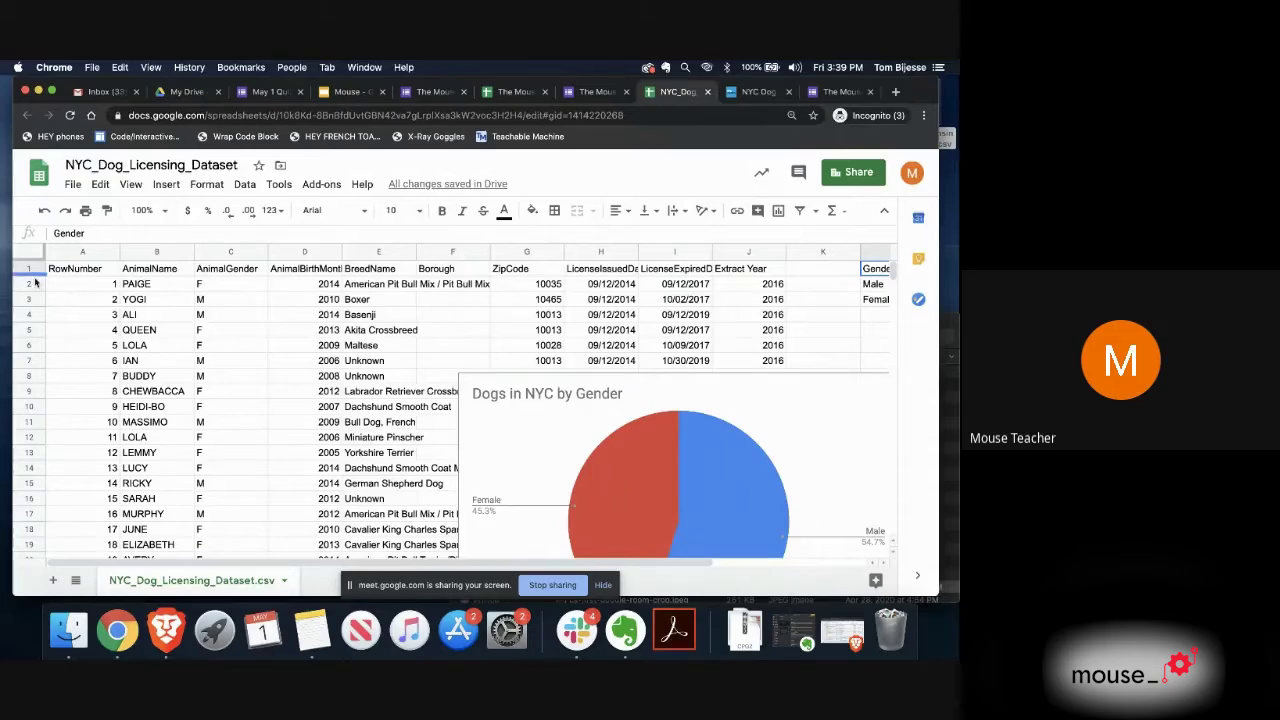
scroll(83, 336, "down", 20)
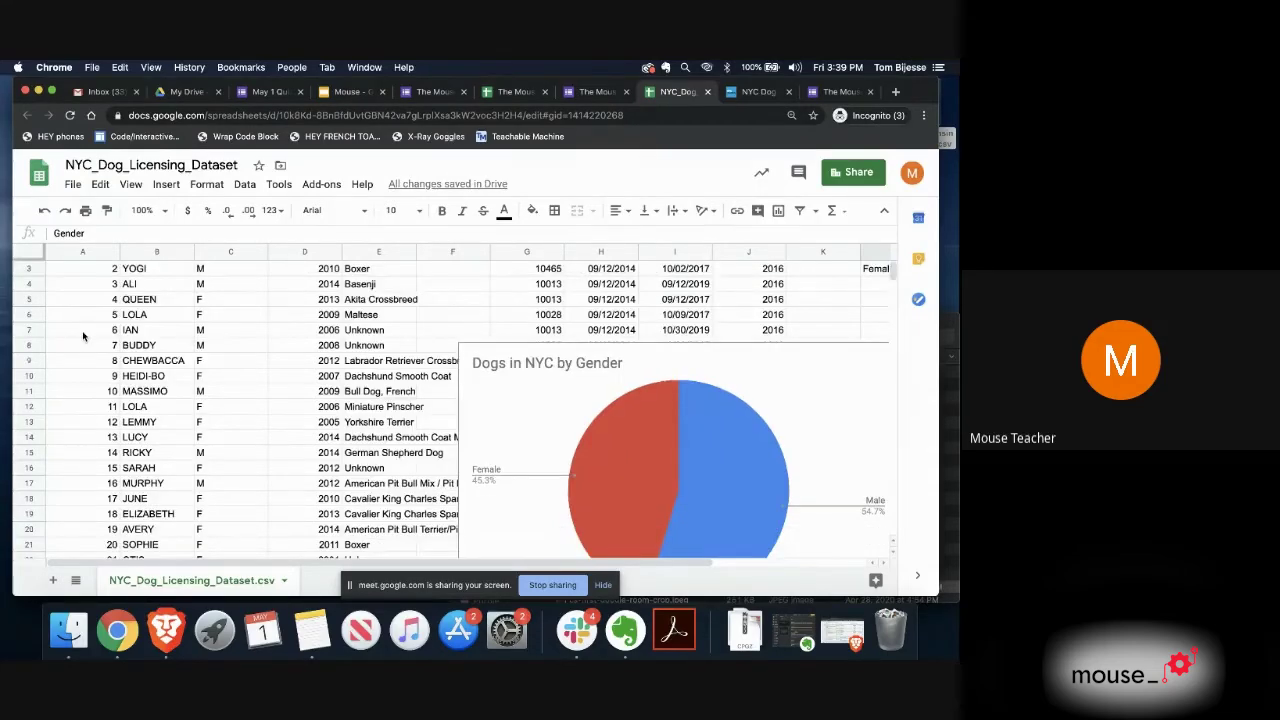
scroll(83, 336, "up", 20)
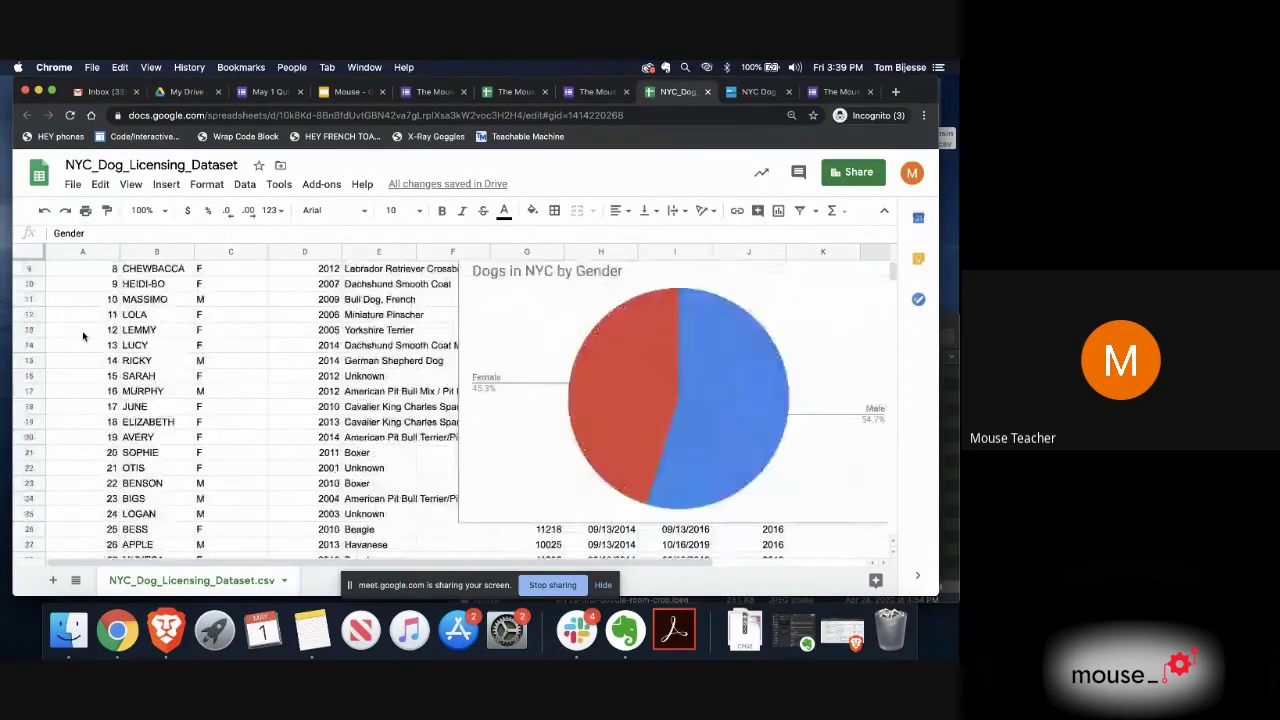
scroll(245, 338, "down", 10)
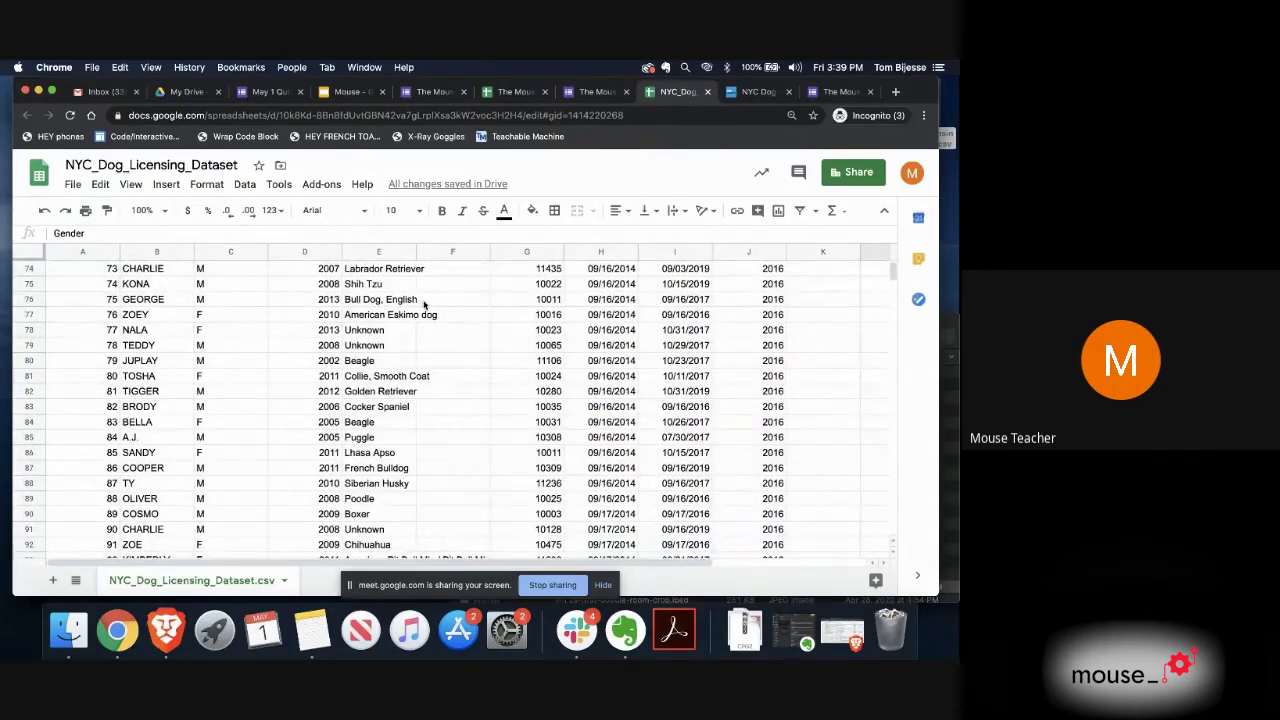
scroll(240, 450, "up", 20)
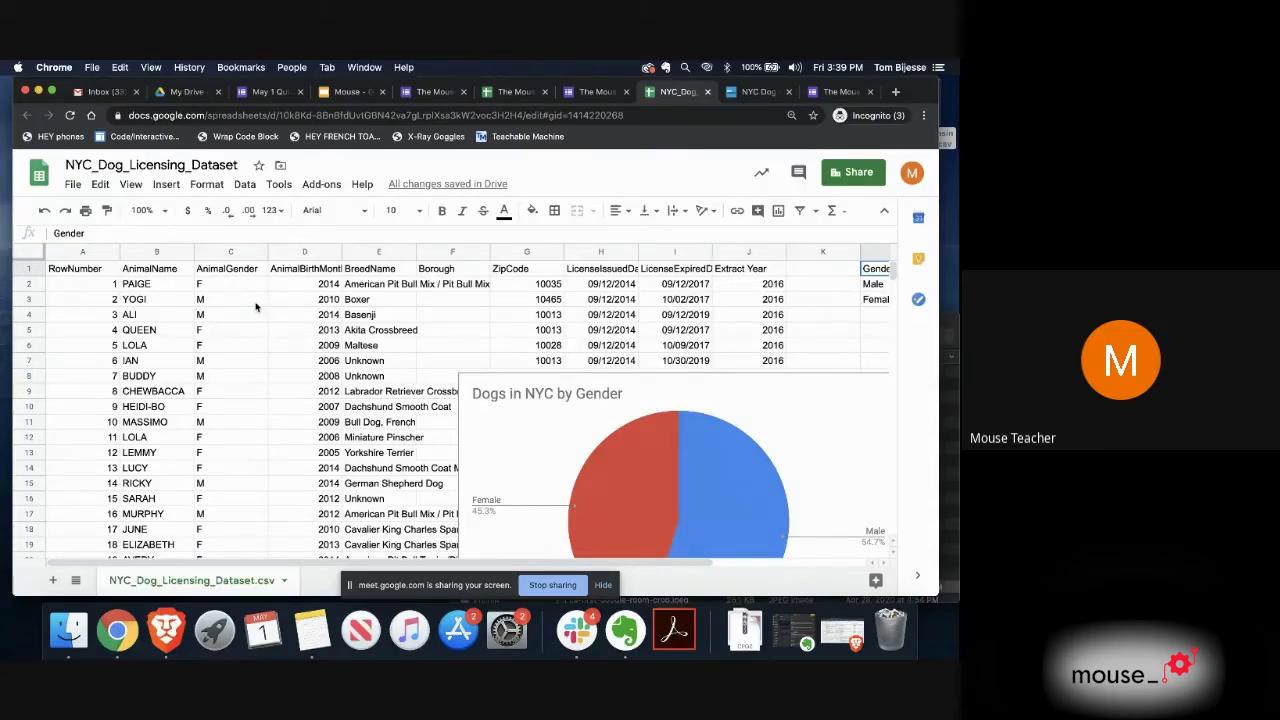
Step: Freeze 1 row so the column headers stay in place, and check it by scrolling through the records
scroll(255, 307, "down", 15)
scroll(257, 306, "up", 15)
left_click(131, 185)
mouse_move(136, 211)
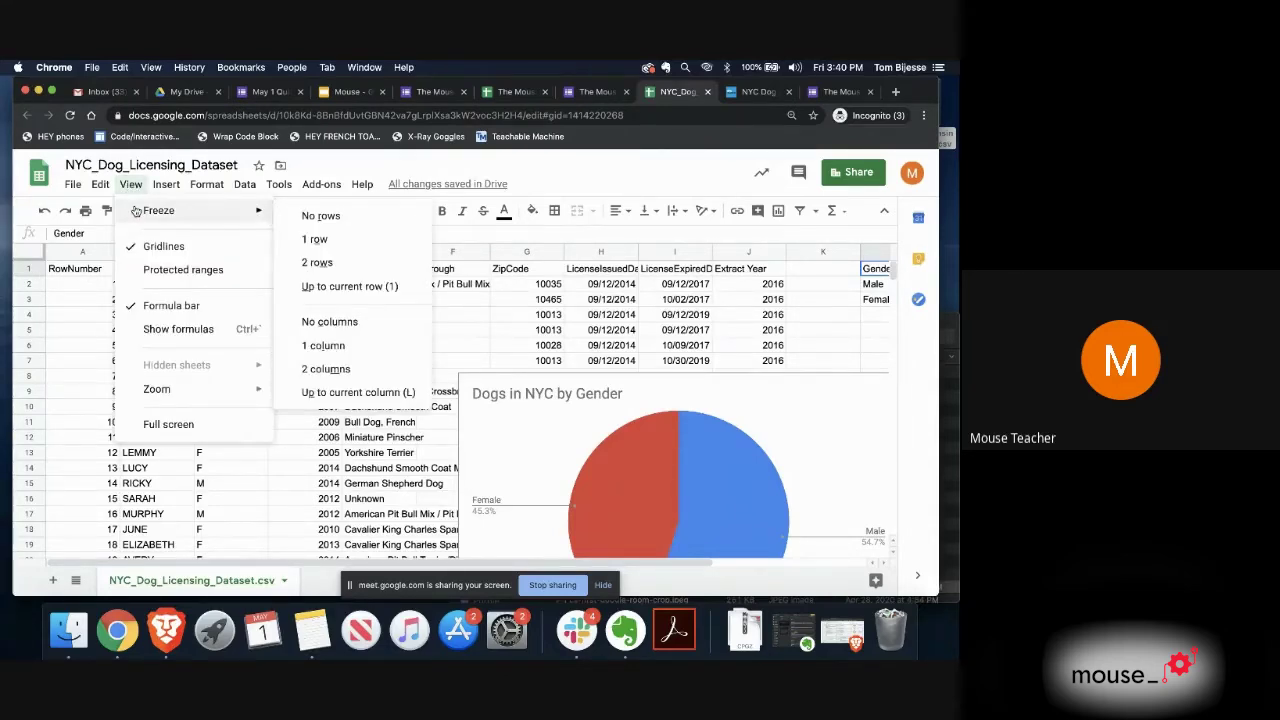
left_click(294, 240)
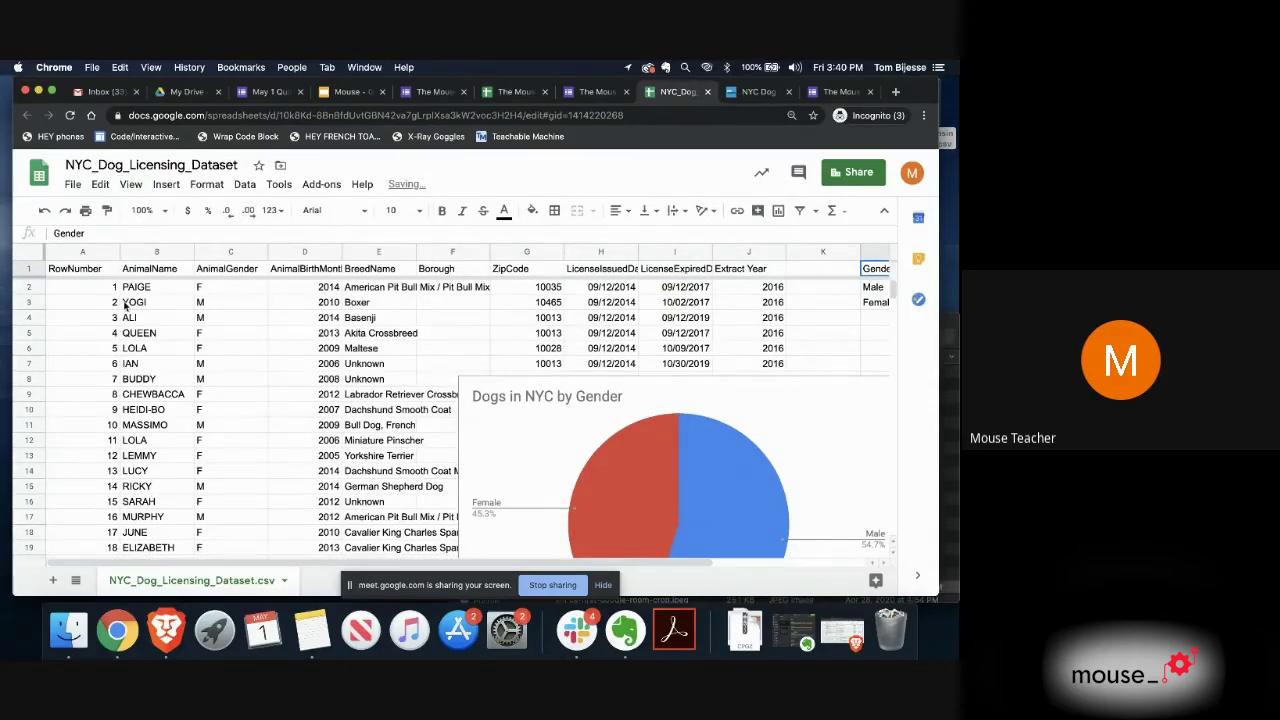
scroll(125, 308, "down", 20)
scroll(125, 305, "up", 20)
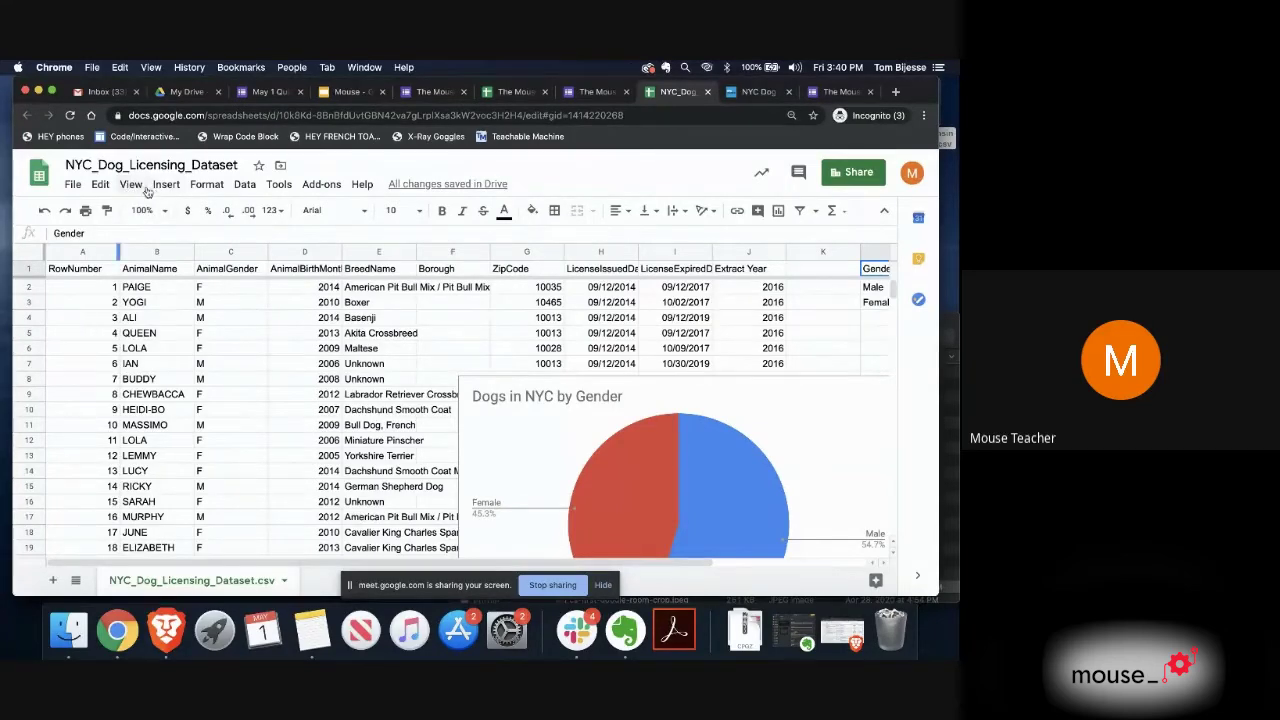
Step: Unfreeze the header row by setting the freeze to no rows
left_click(131, 184)
mouse_move(145, 210)
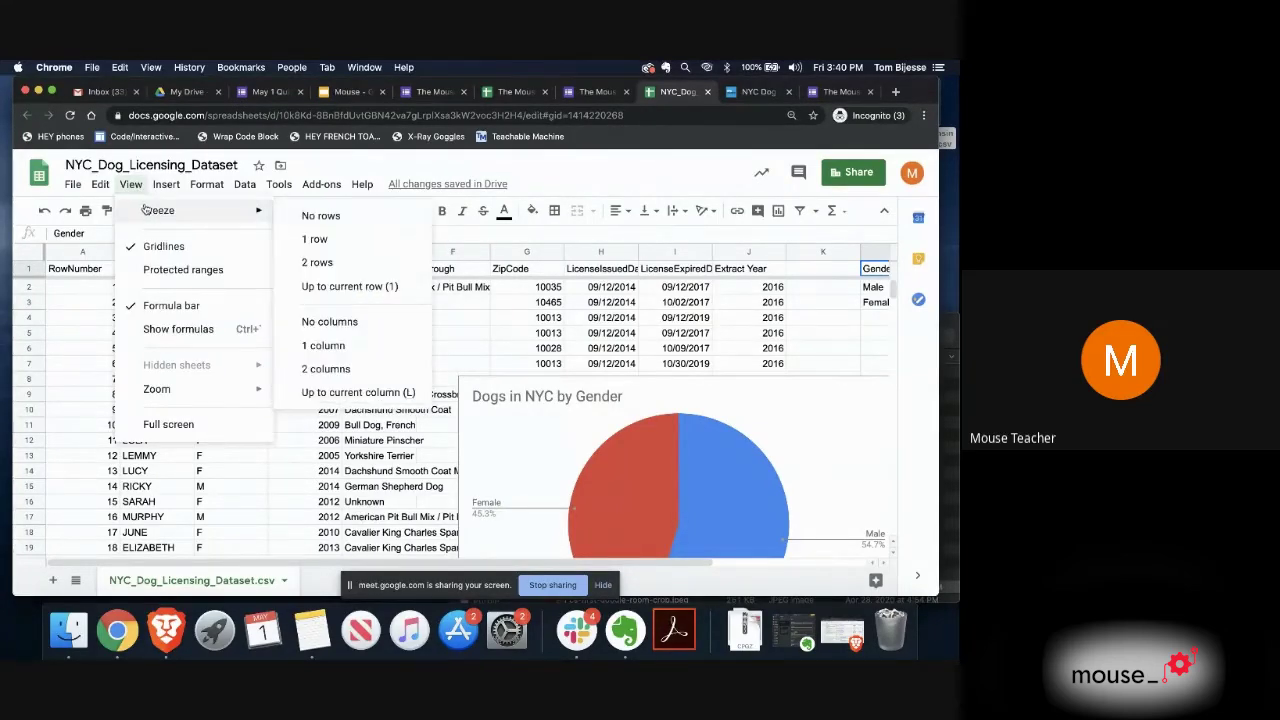
left_click(321, 216)
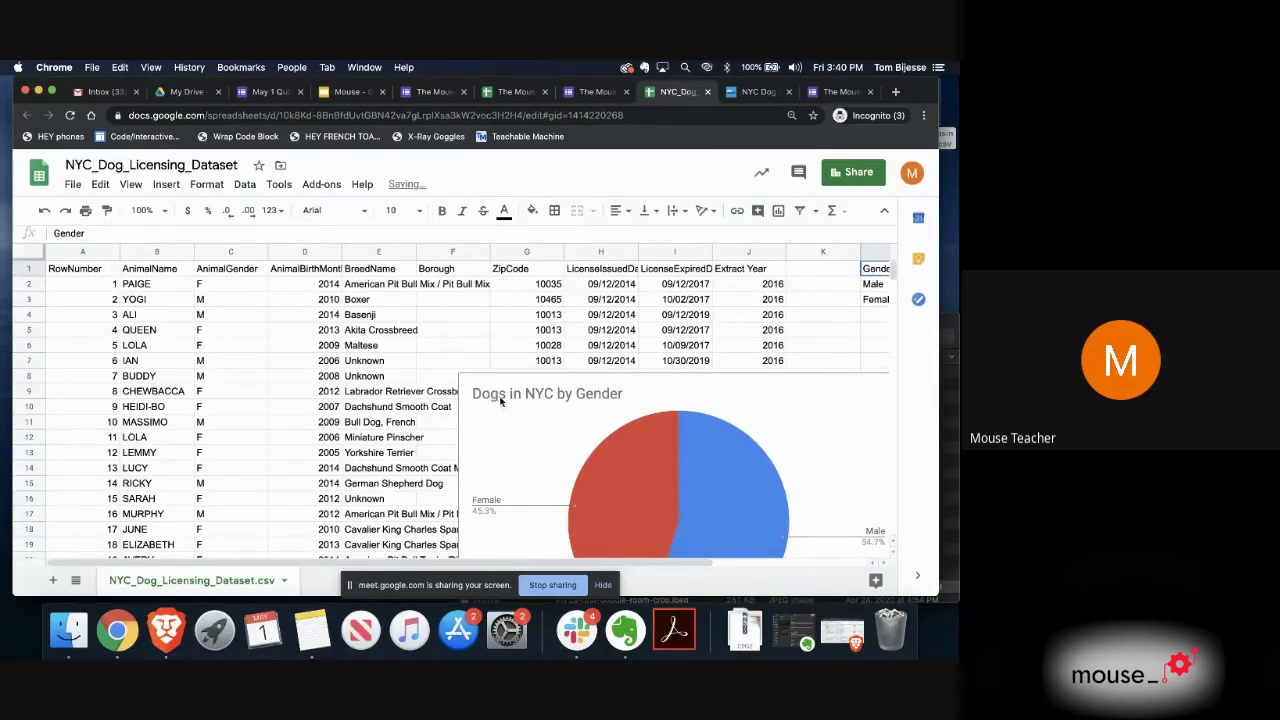
Step: Move the pie chart sideways, away from the BreedName, Borough and ZipCode columns
scroll(357, 385, "down", 3)
scroll(430, 383, "up", 3)
scroll(630, 420, "down", 3)
left_click_drag(624, 330, 795, 330)
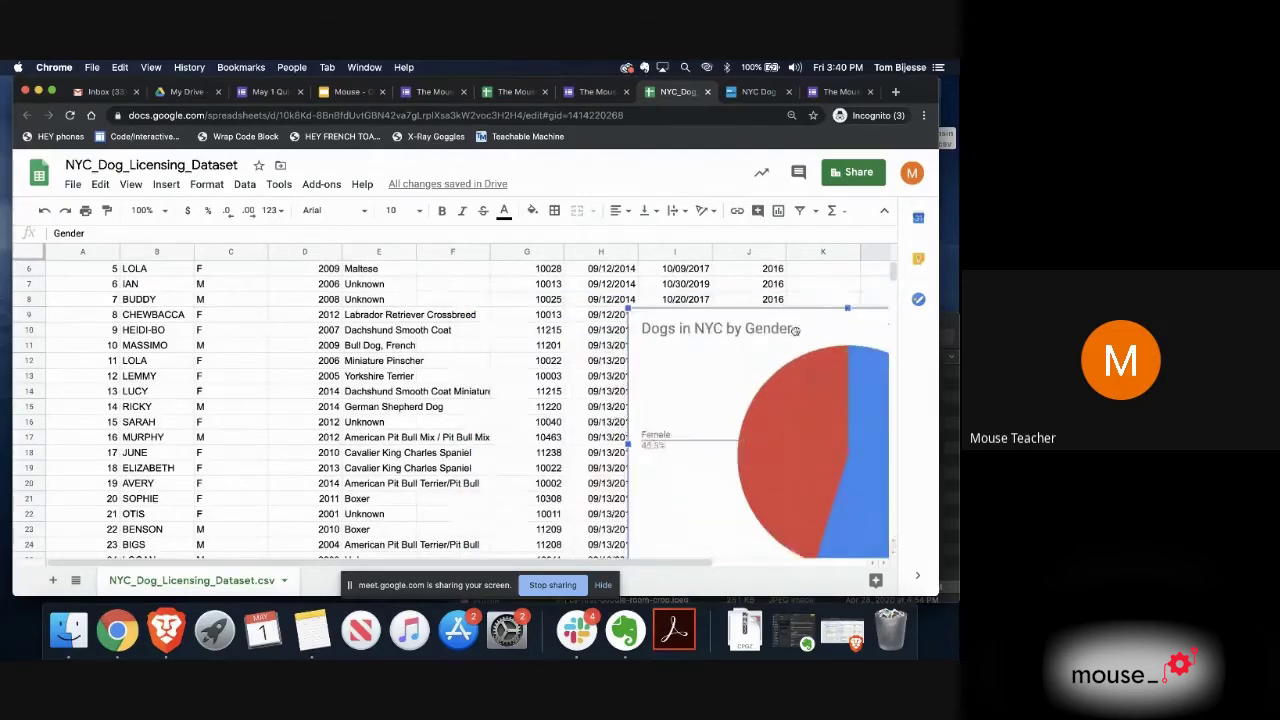
scroll(424, 374, "up", 3)
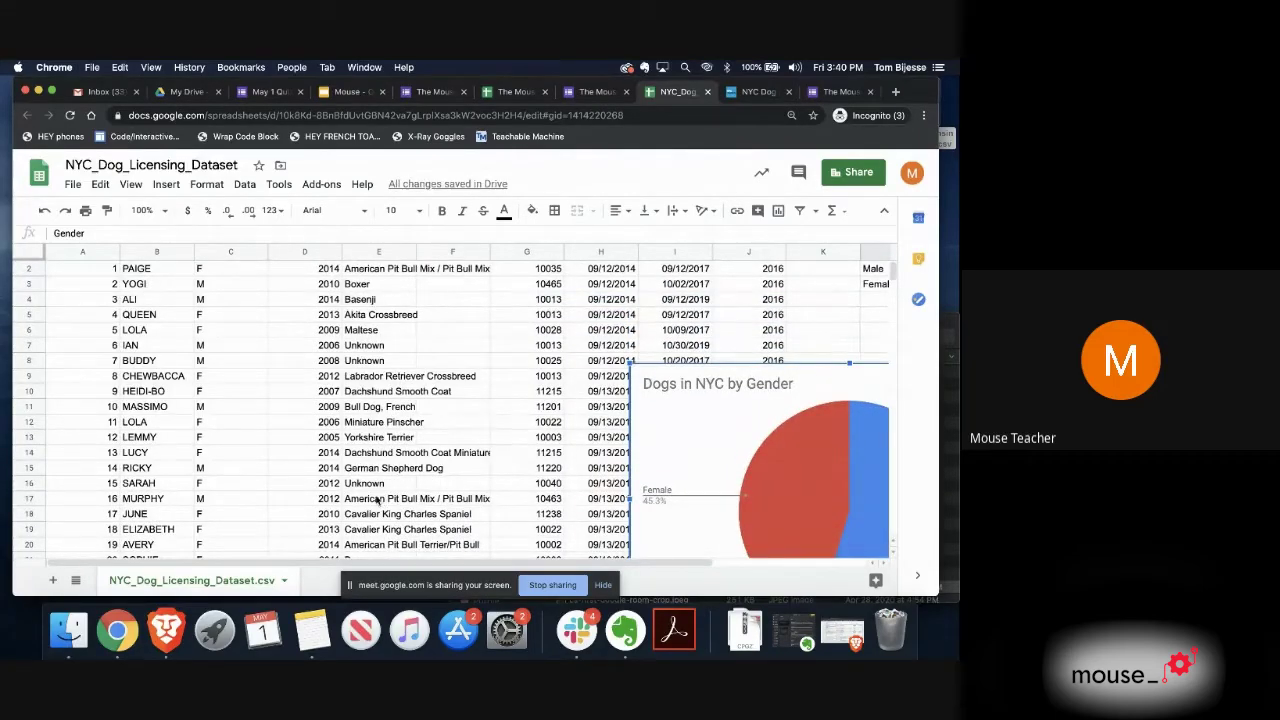
scroll(390, 430, "up", 1)
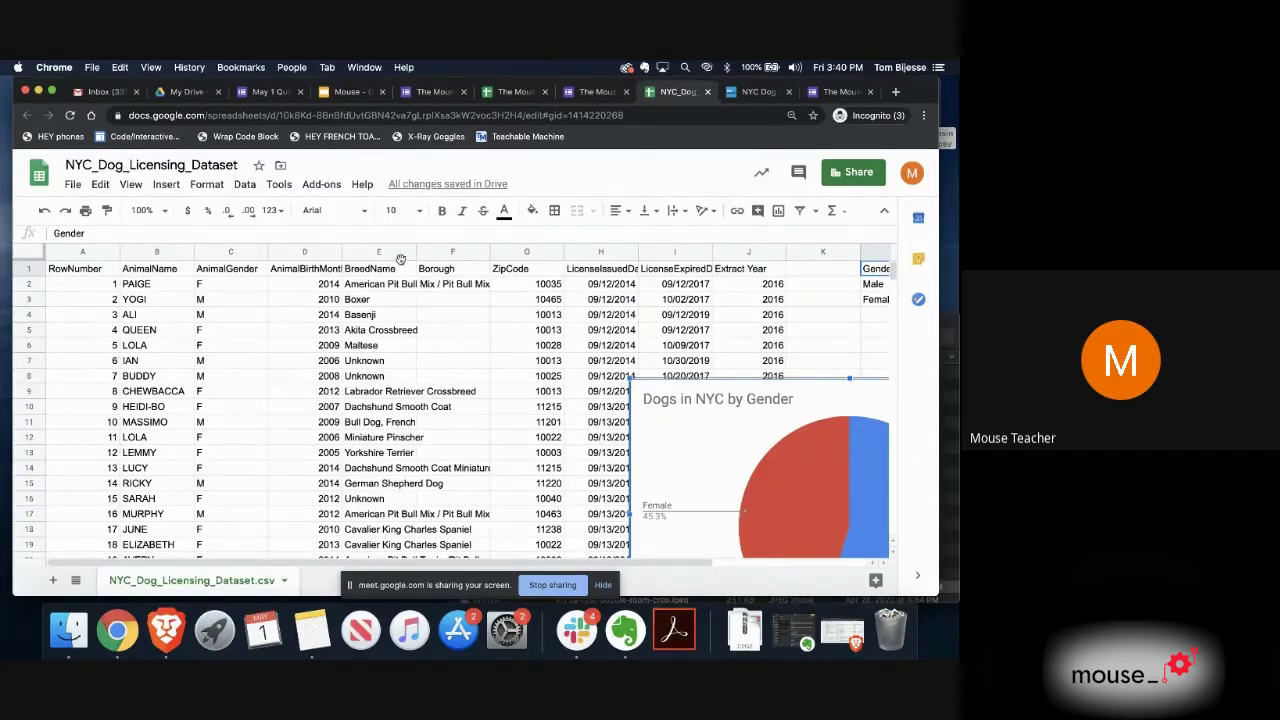
Step: Widen the BreedName column to fit its long breed names, and narrow it partway again
left_click_drag(416, 253, 494, 266)
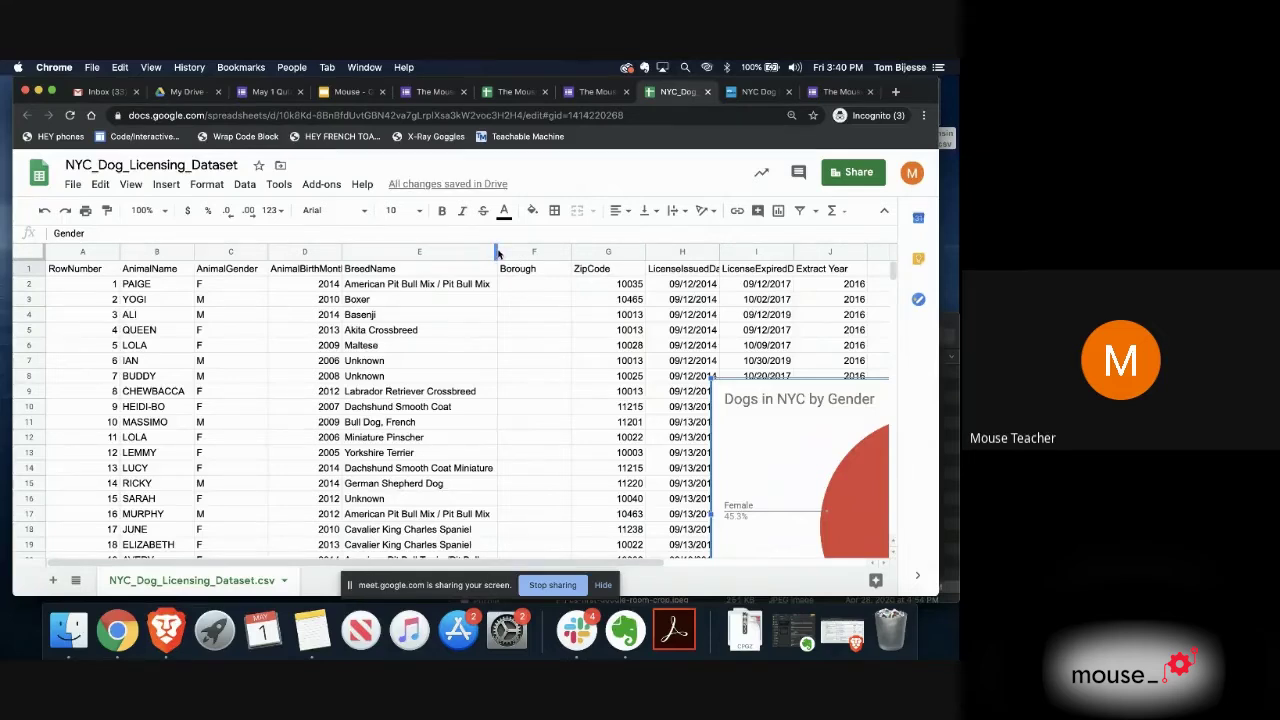
left_click(480, 255)
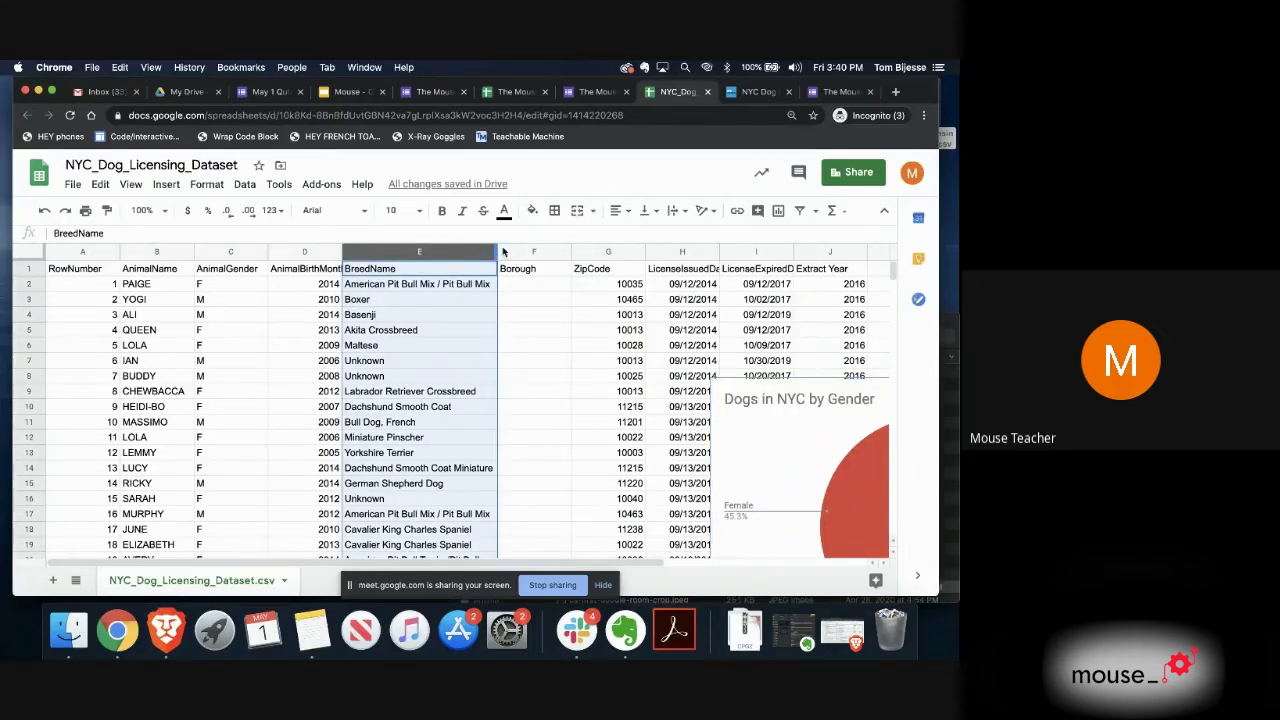
left_click(501, 250)
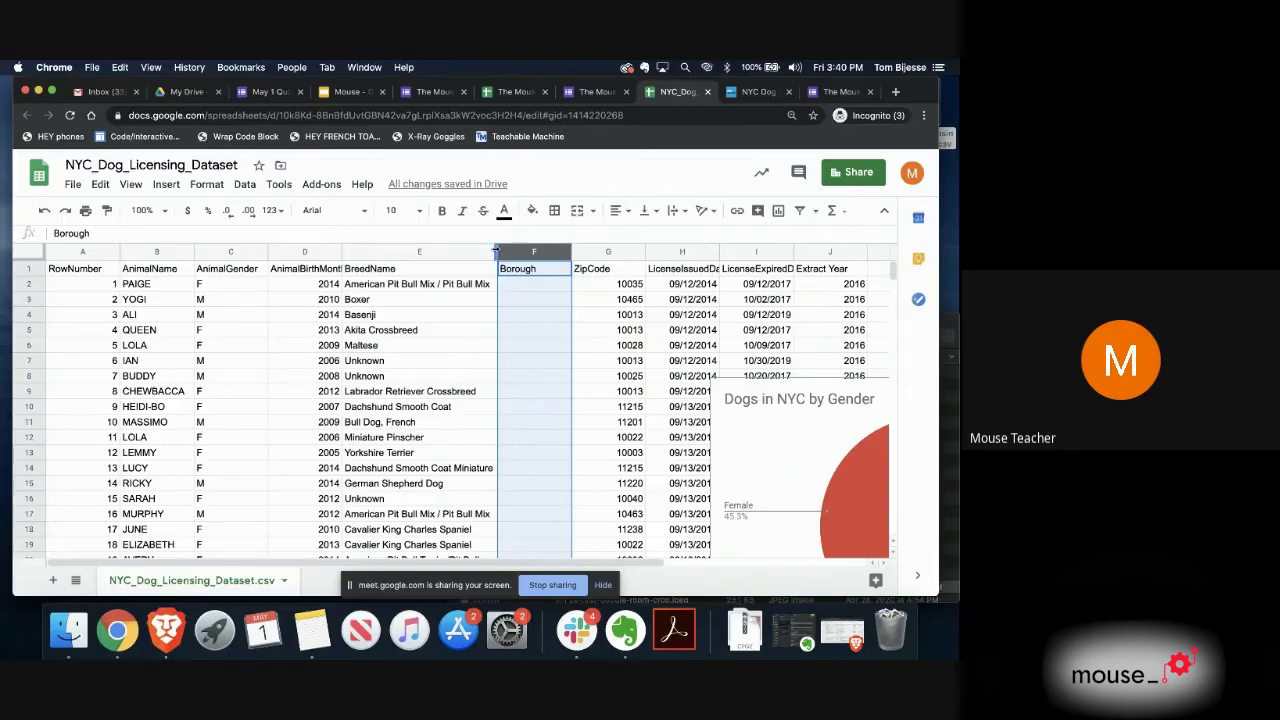
left_click_drag(495, 252, 455, 252)
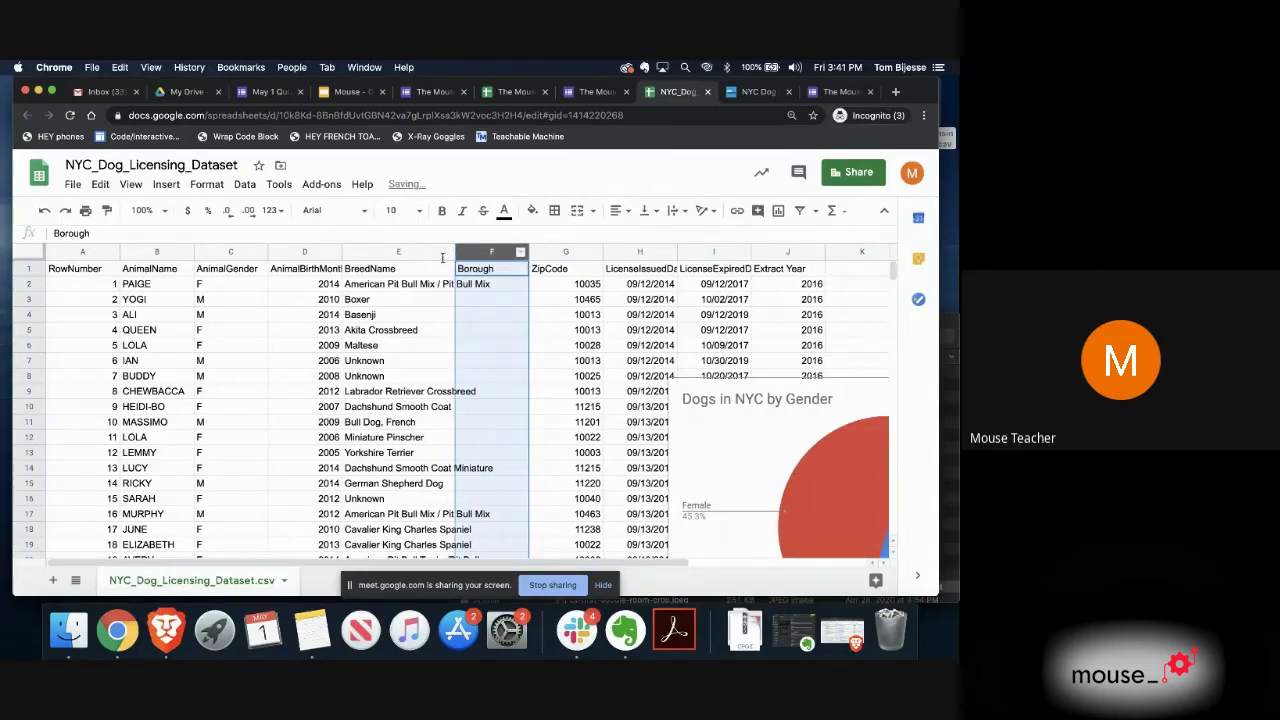
Step: Try to insert one column to the right of the BreedName column
left_click(428, 253)
right_click(422, 254)
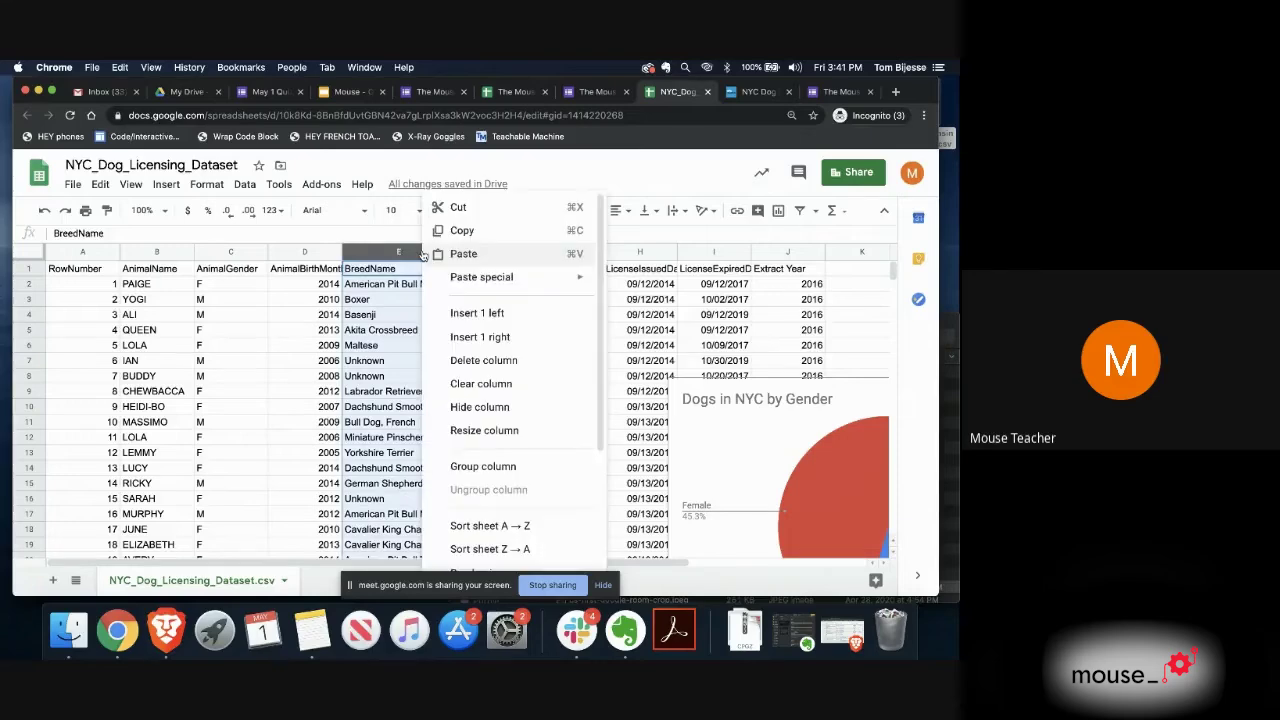
left_click(477, 340)
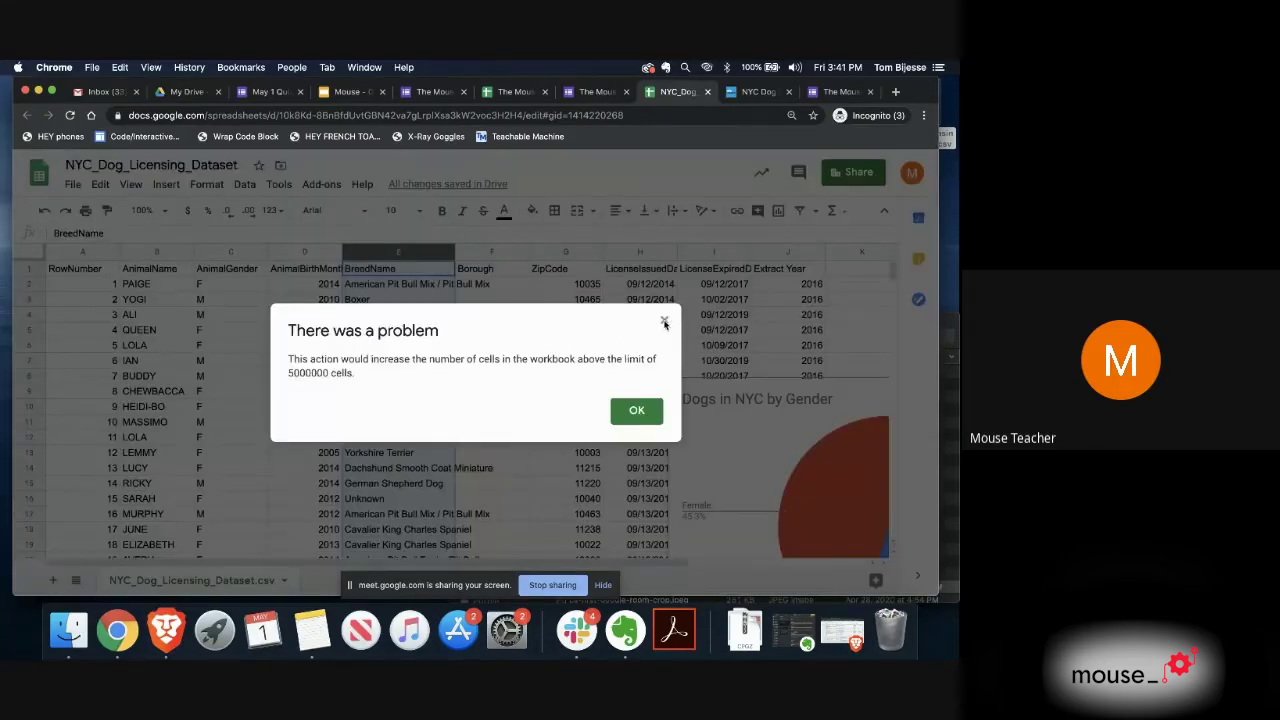
left_click(636, 410)
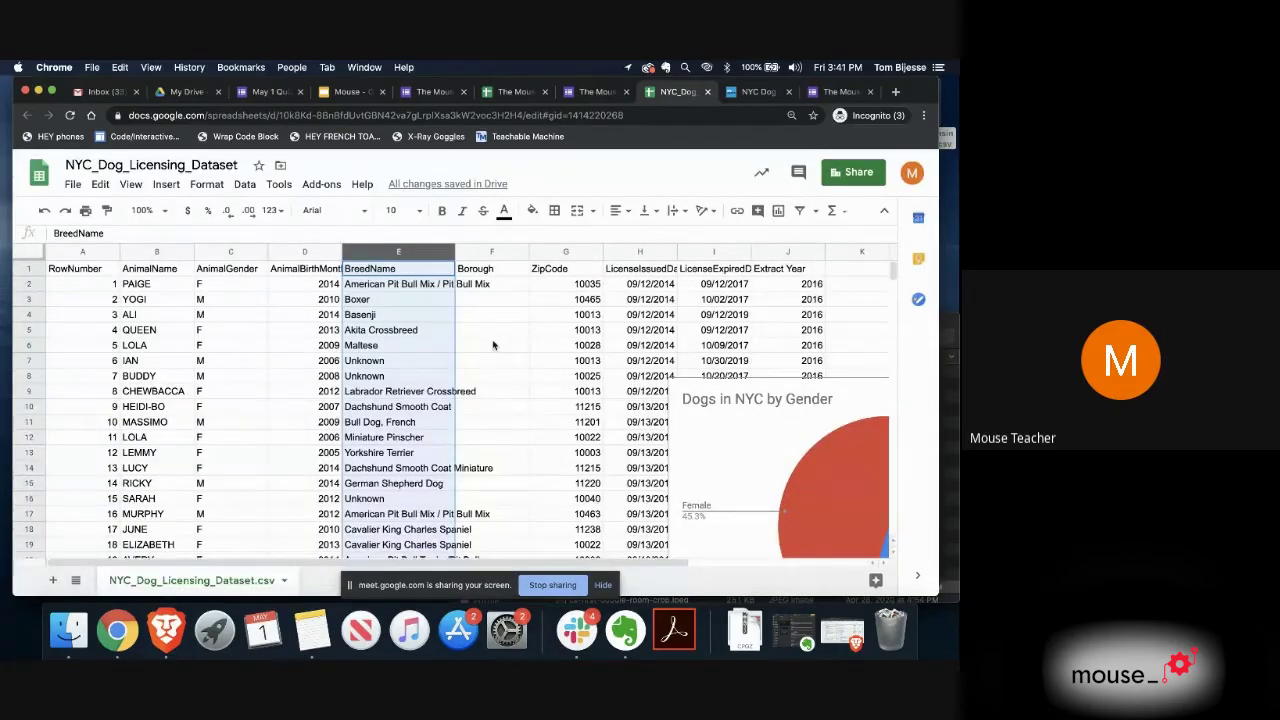
Step: Examine the breed entries down the BreedName column alongside the pie chart
scroll(434, 381, "down", 20)
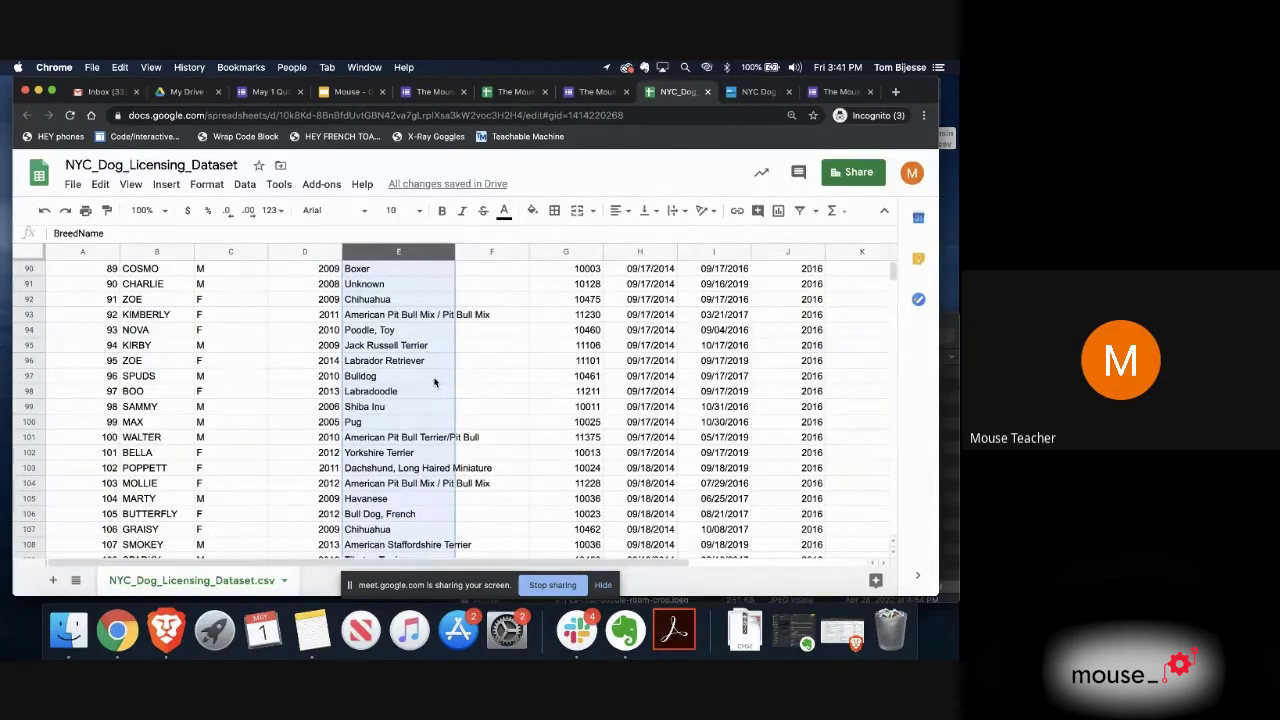
scroll(434, 381, "down", 7)
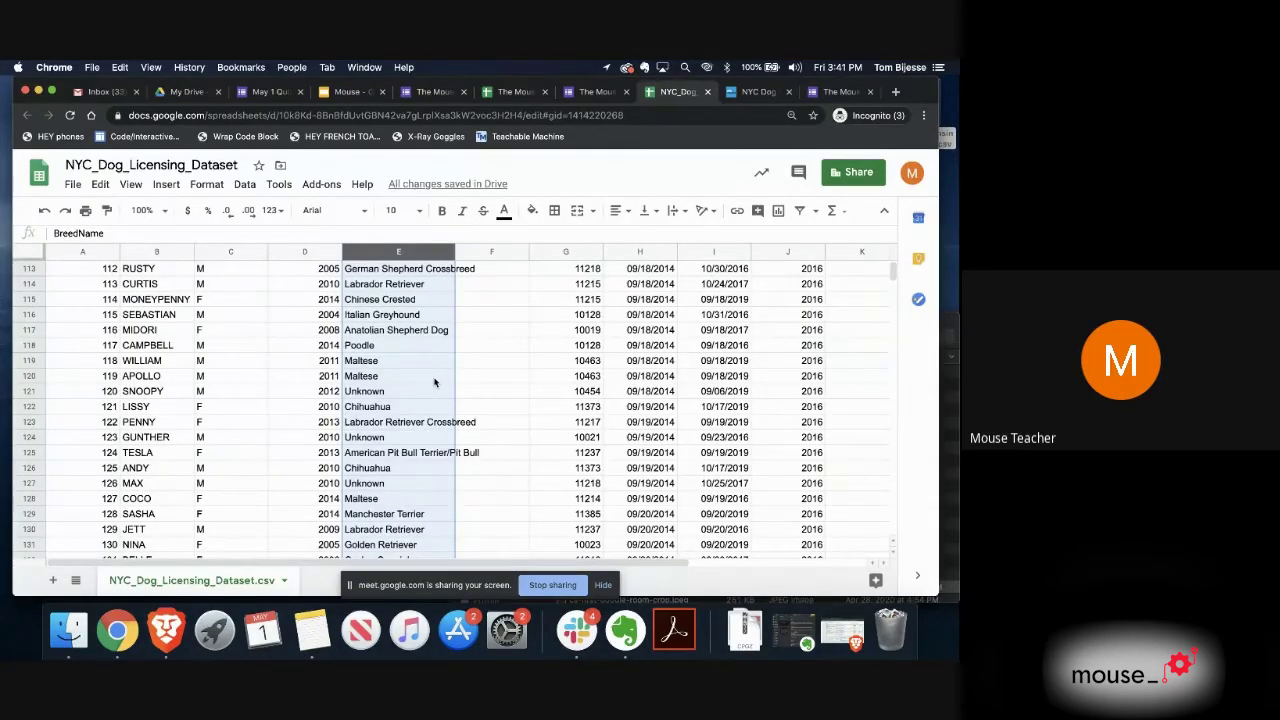
scroll(434, 381, "up", 20)
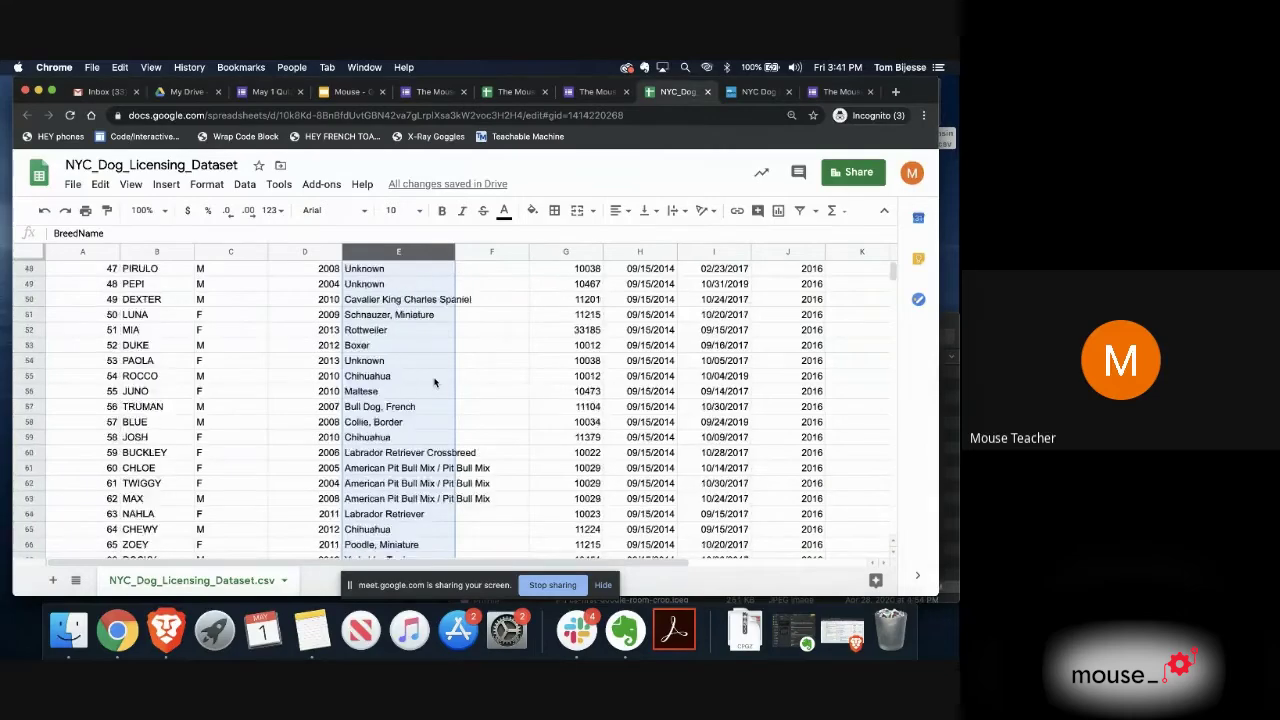
scroll(434, 381, "up", 1)
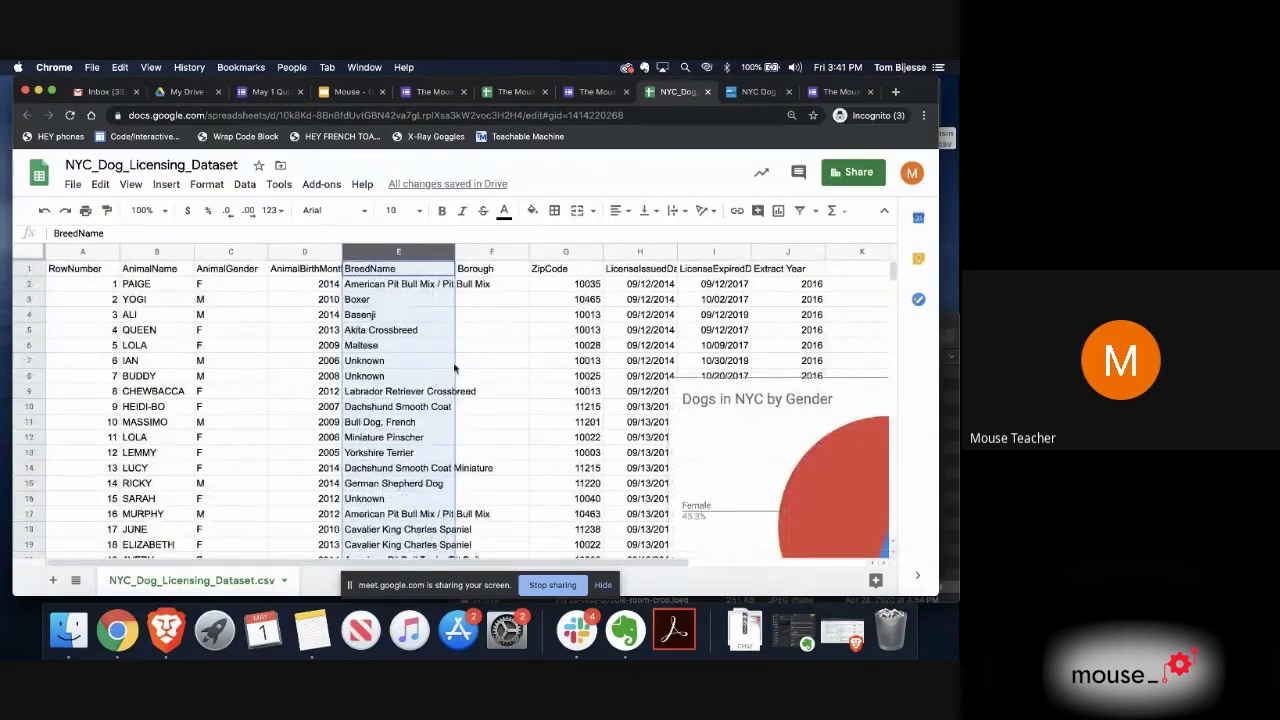
scroll(517, 305, "down", 1)
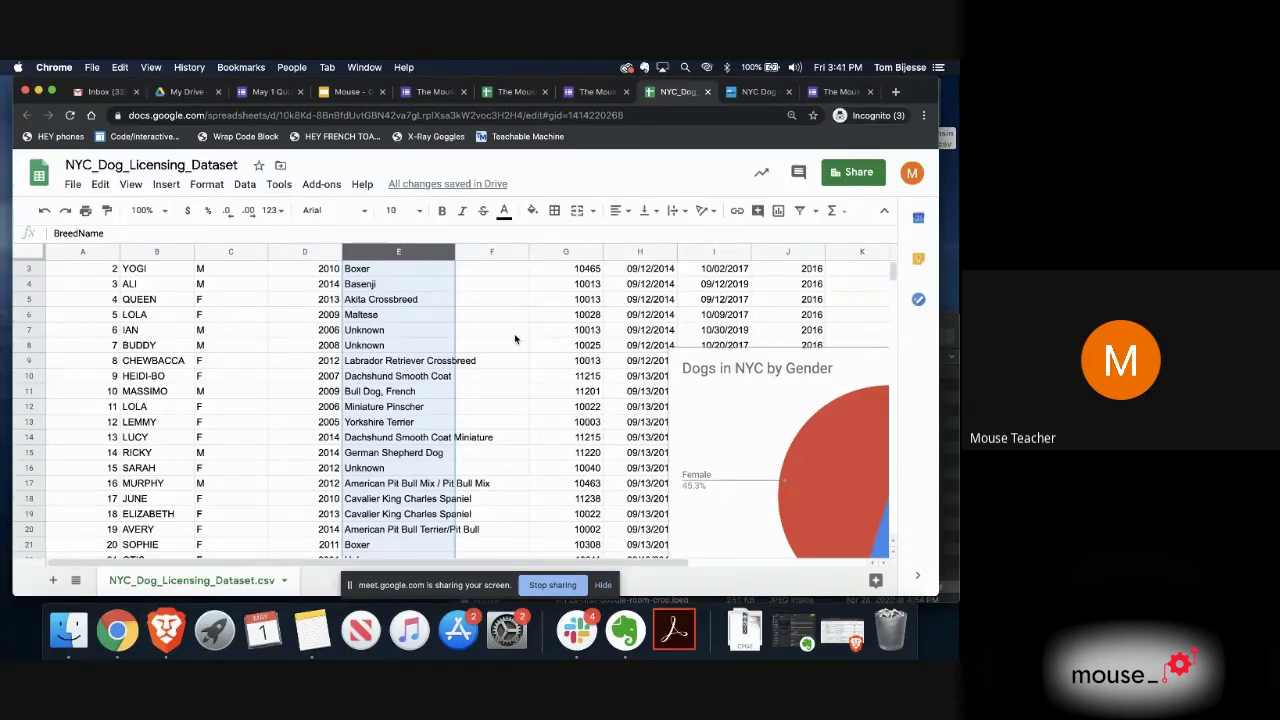
scroll(514, 340, "down", 2)
scroll(514, 340, "right", 1)
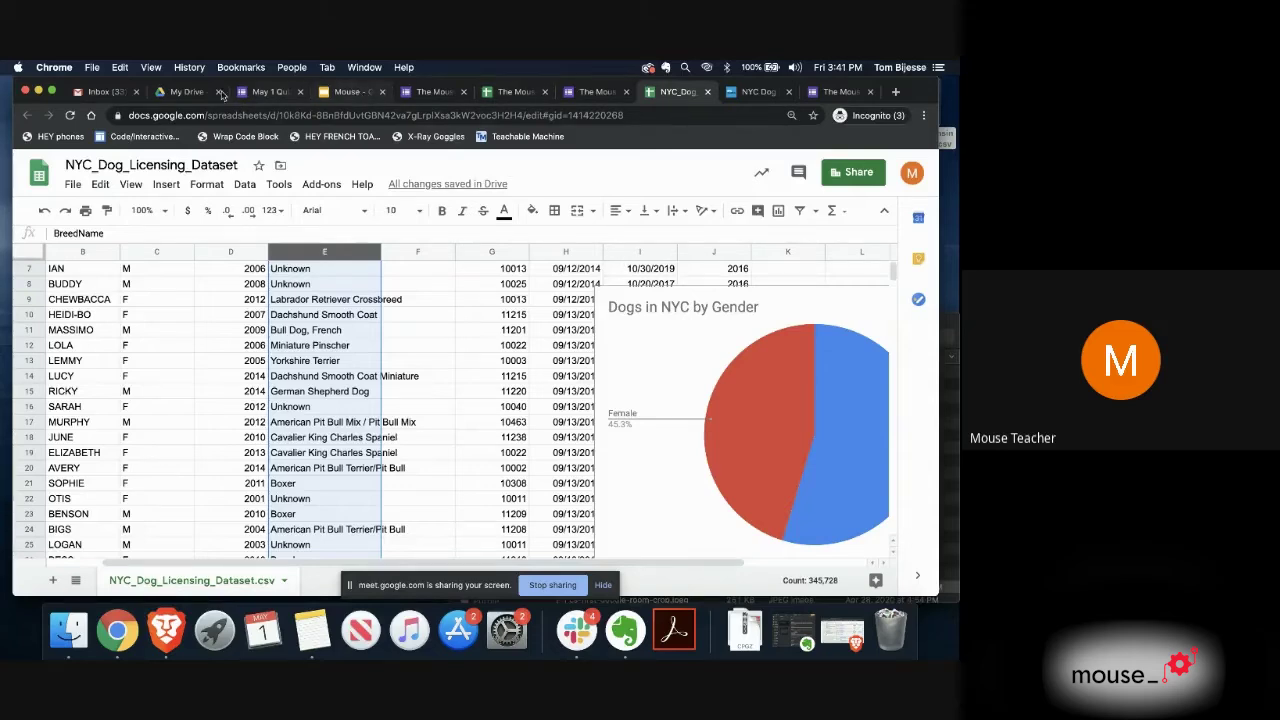
Step: Switch to the Forms and Sheets slide deck, present it from slide 16, and advance to the CSV export slide
left_click(352, 92)
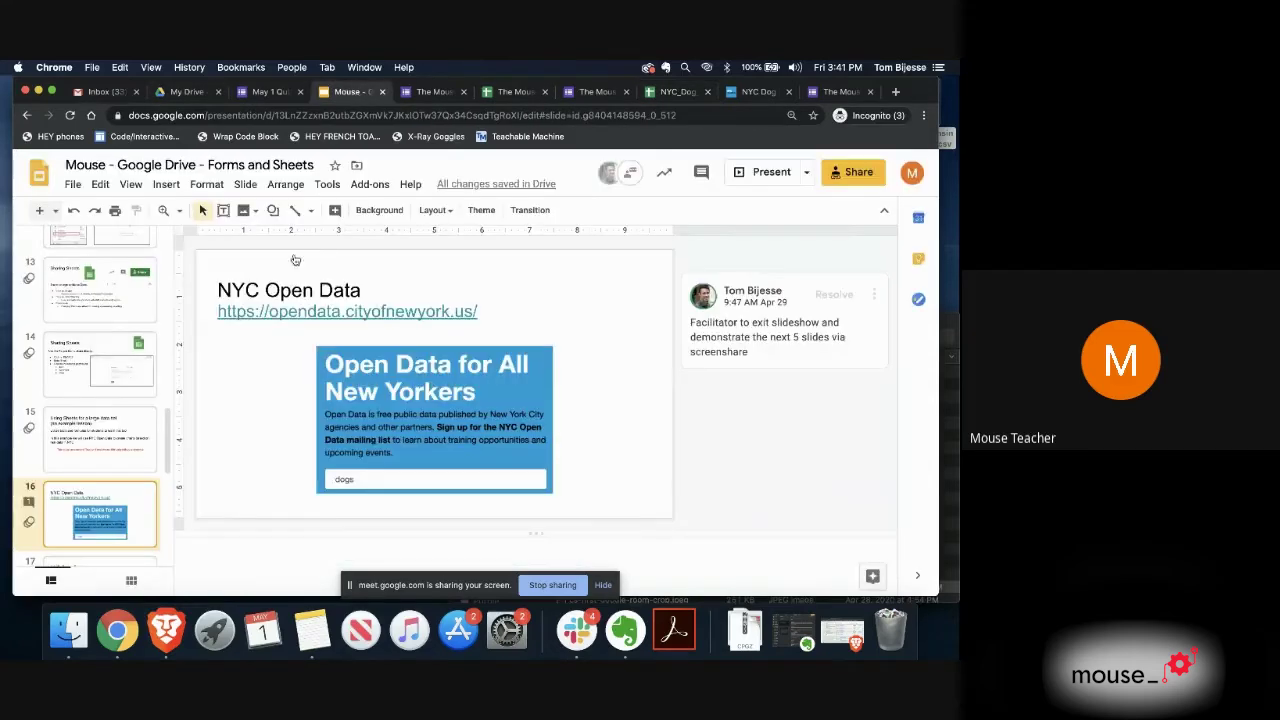
left_click(762, 174)
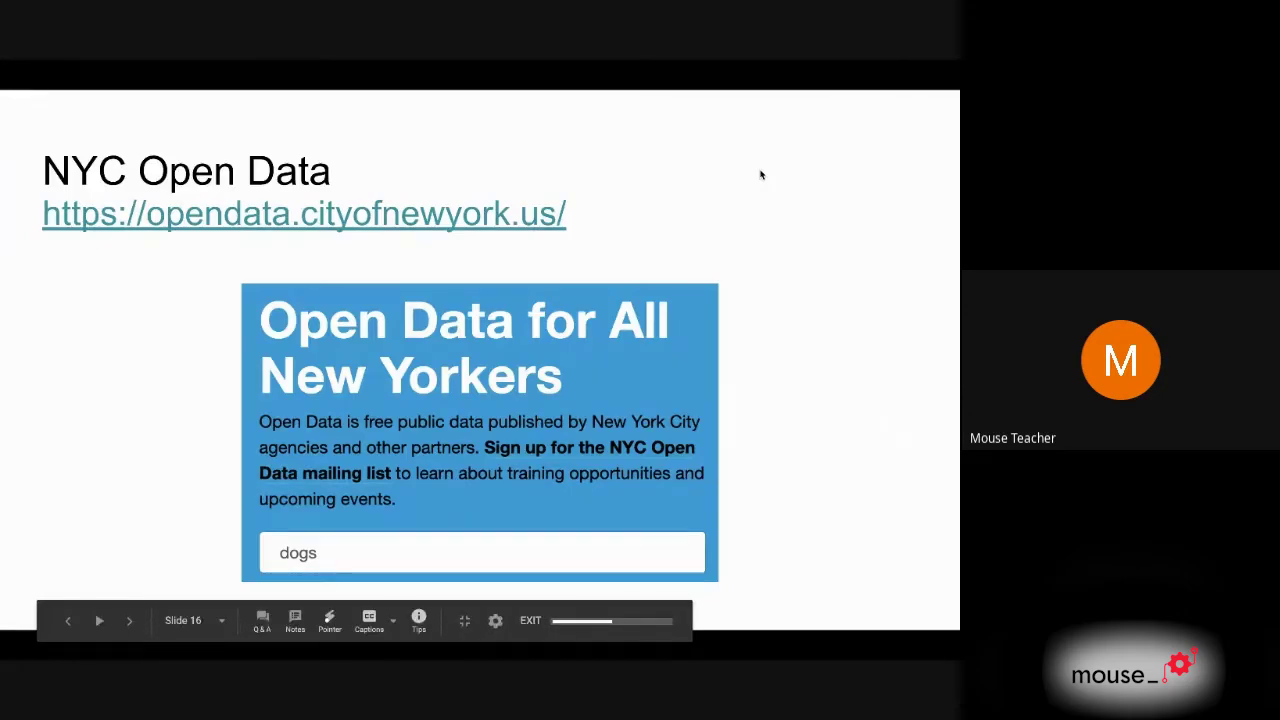
key("Left")
key("Right")
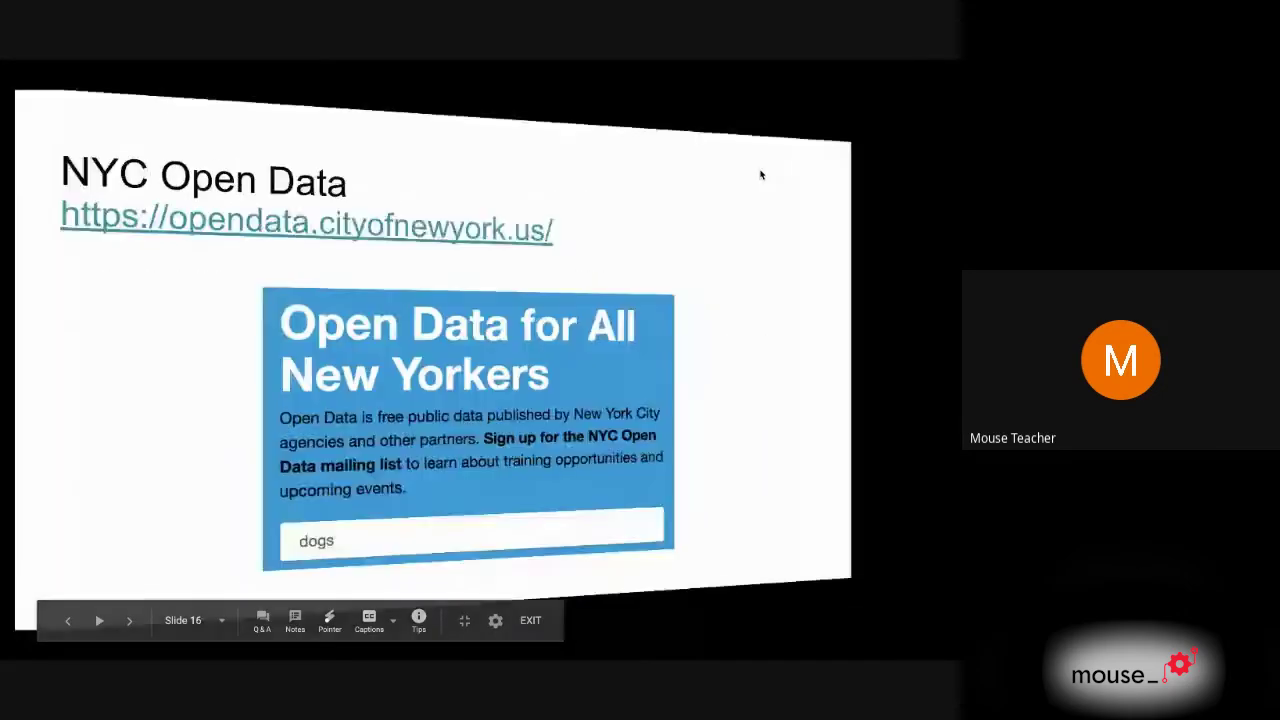
key("Right")
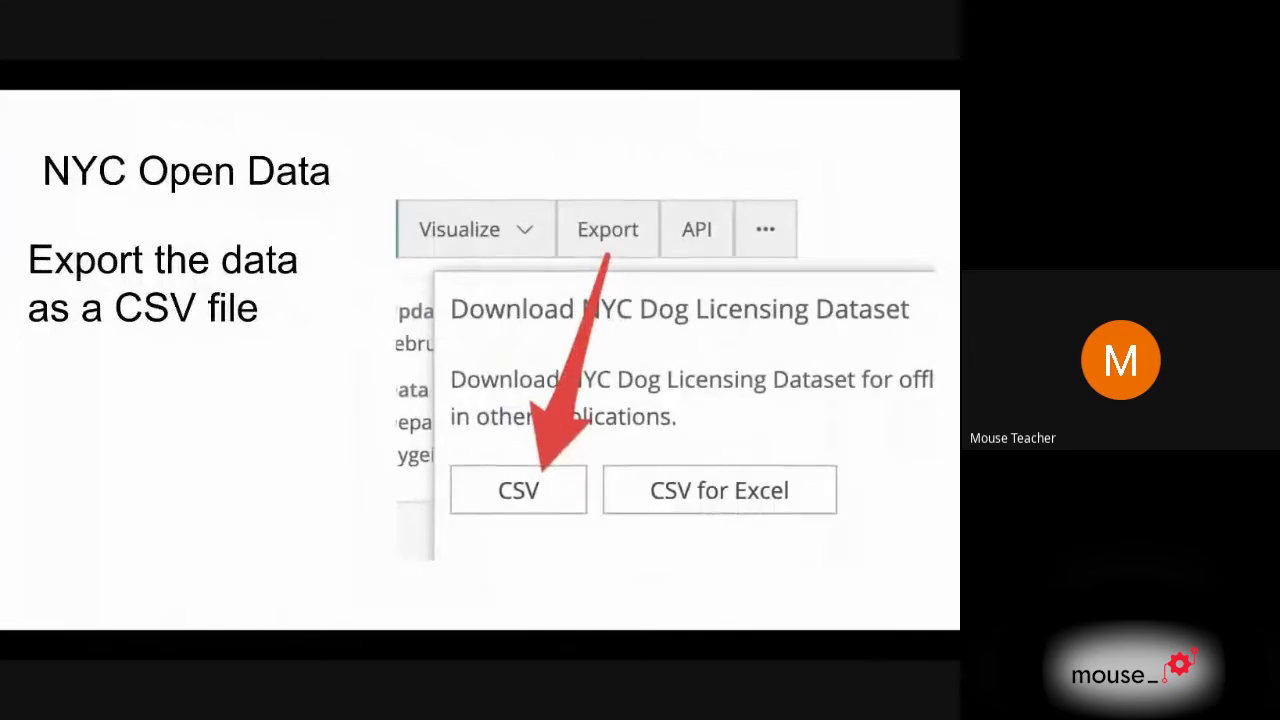